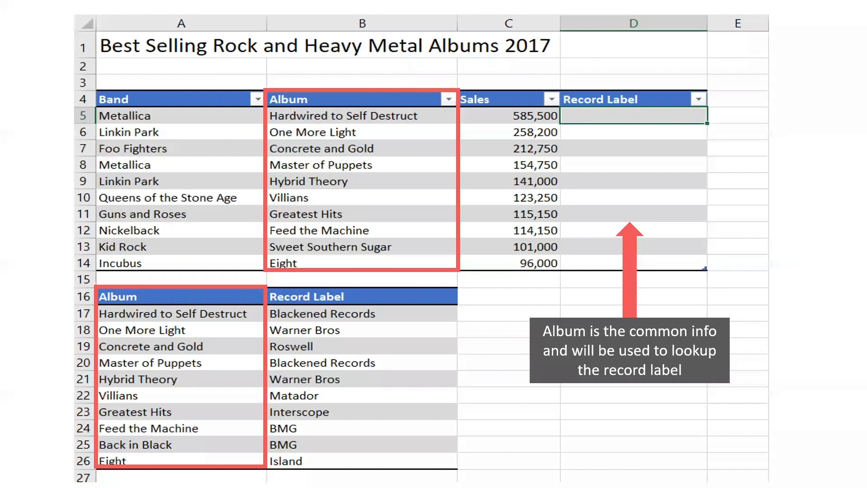
End the slide show and switch to the Lookup Functions Workbook in Excel
{"action": "key", "text": "Escape"}
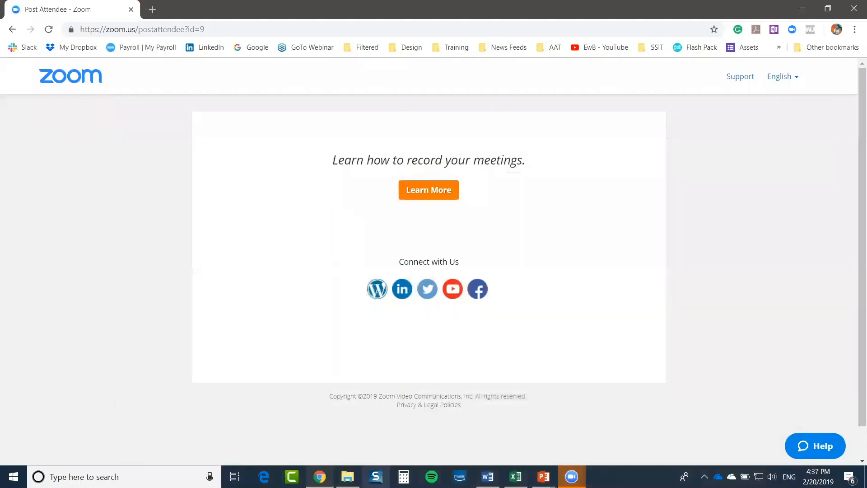
{"action": "key", "text": "alt+Tab"}
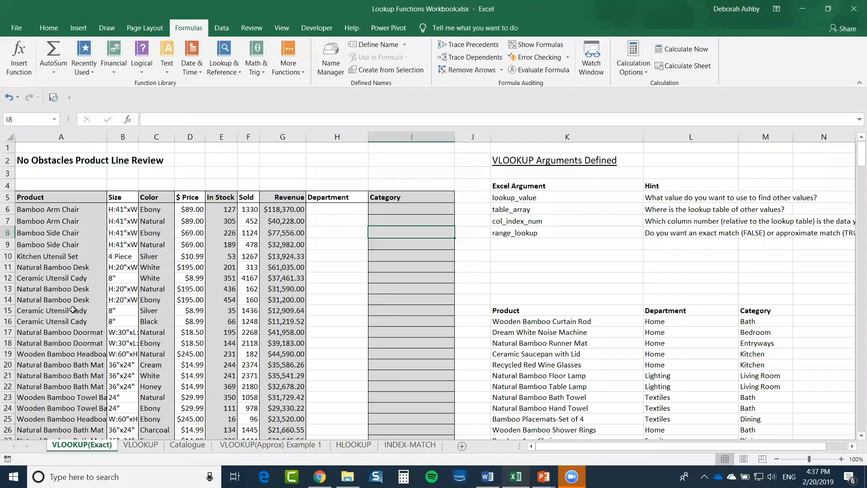
{"action": "left_click", "coordinate": [359, 303]}
{"action": "key", "text": "Home"}
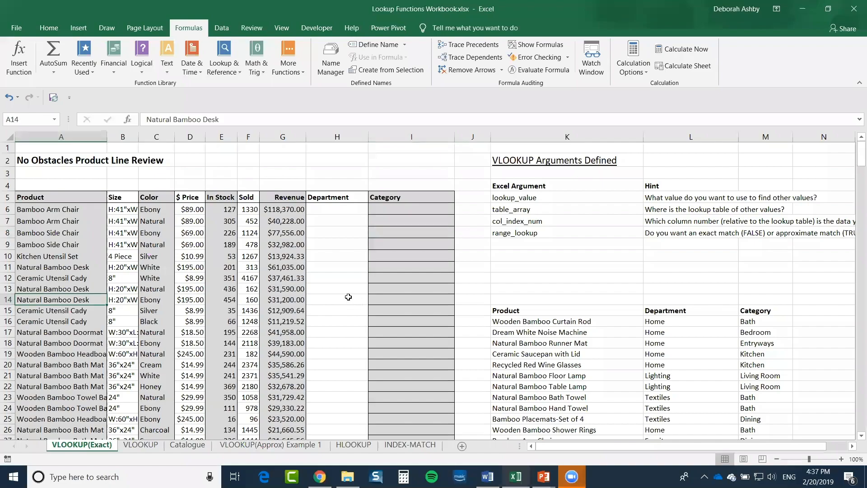
{"action": "left_click", "coordinate": [247, 288]}
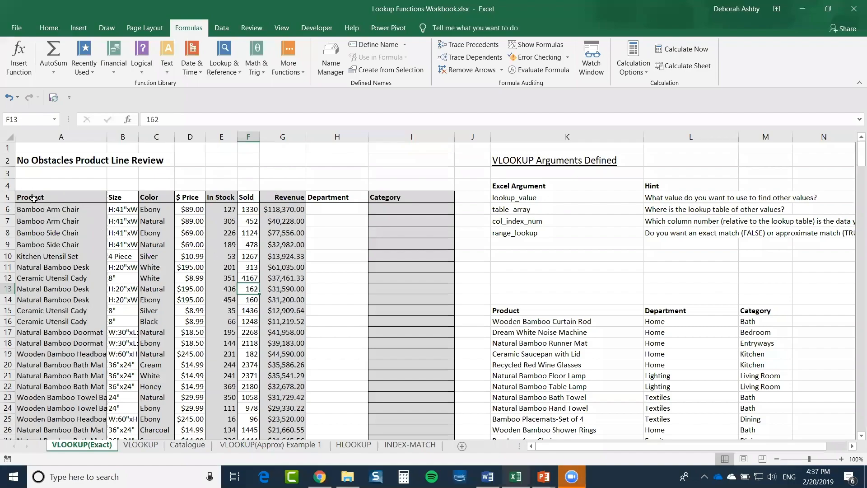
Examine the No Obstacles product line table and the separate Product, Department and Category lookup list
{"action": "left_click_drag", "start_coordinate": [33, 198], "coordinate": [208, 209]}
{"action": "left_click_drag", "start_coordinate": [399, 266], "coordinate": [402, 405]}
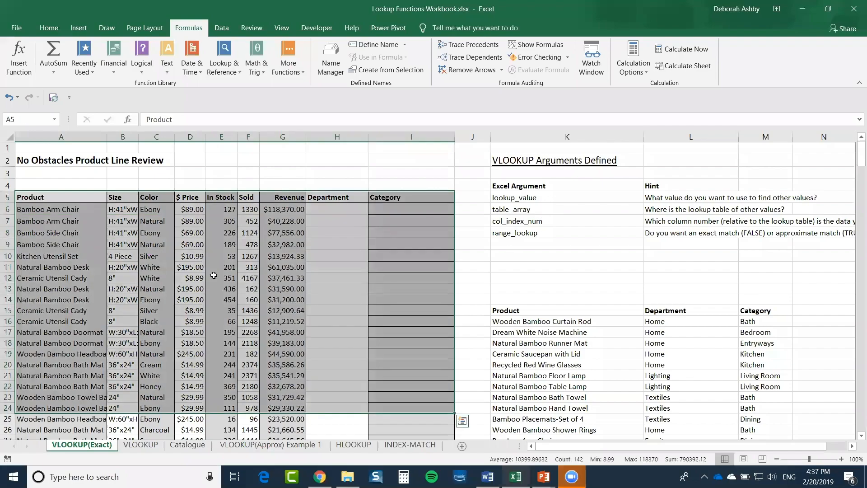
{"action": "scroll", "coordinate": [214, 275], "scroll_direction": "down", "scroll_amount": 4}
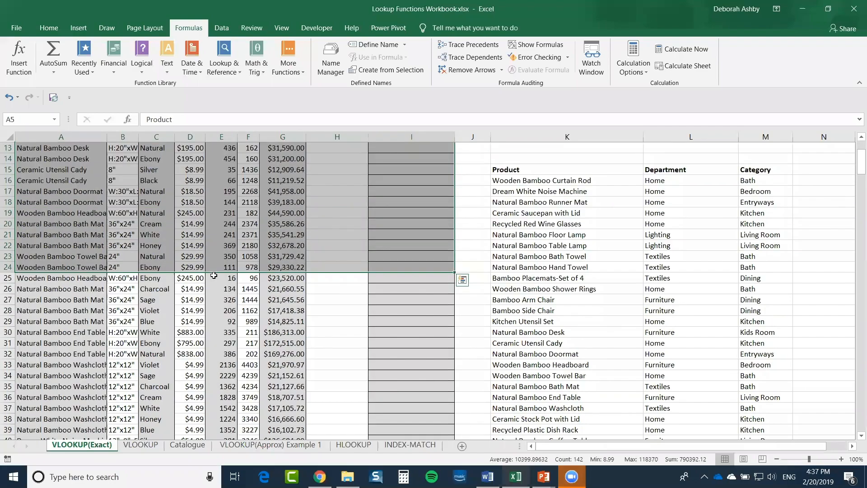
{"action": "scroll", "coordinate": [515, 310], "scroll_direction": "up", "scroll_amount": 4}
{"action": "left_click", "coordinate": [510, 310]}
{"action": "left_click_drag", "start_coordinate": [759, 413], "coordinate": [754, 298]}
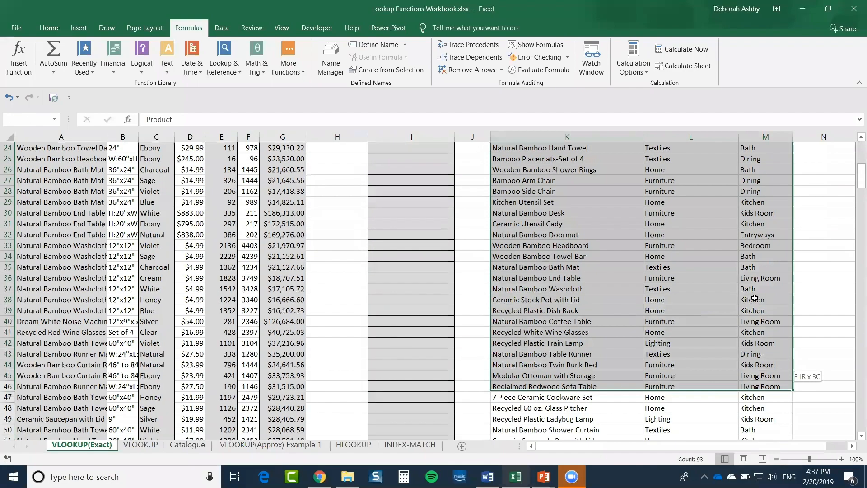
{"action": "scroll", "coordinate": [755, 298], "scroll_direction": "up", "scroll_amount": 8}
{"action": "left_click", "coordinate": [688, 269]}
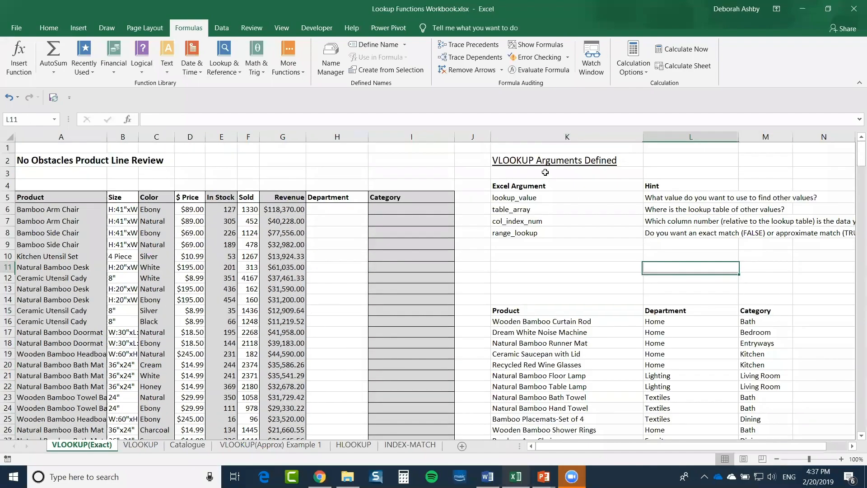
Review the VLOOKUP Arguments Defined block, including the argument names and their hints
{"action": "left_click", "coordinate": [521, 160]}
{"action": "left_click", "coordinate": [587, 235], "text": "shift"}
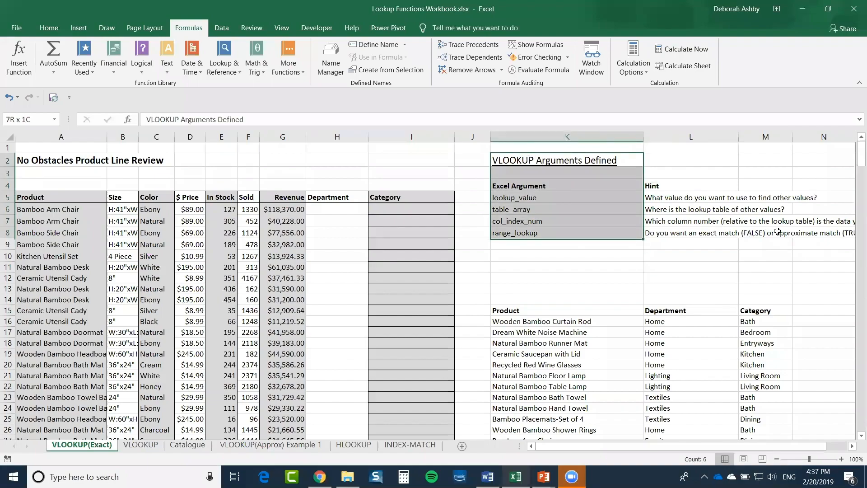
{"action": "left_click", "coordinate": [815, 228], "text": "shift"}
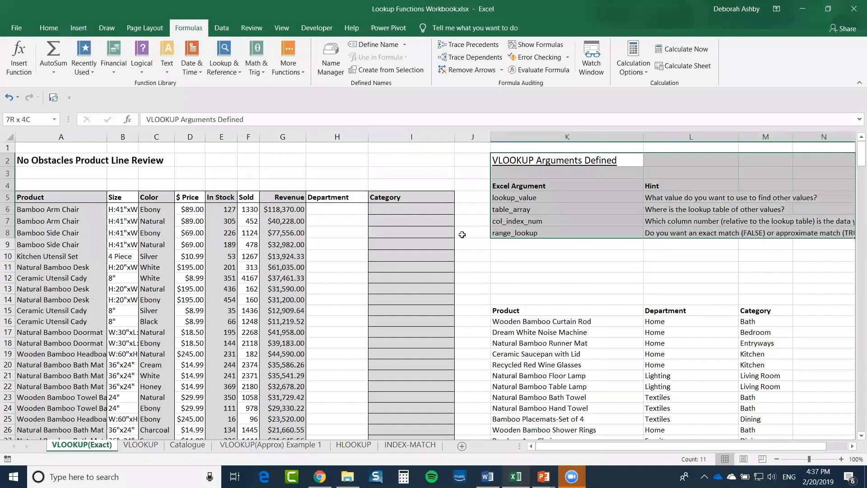
{"action": "key", "text": "shift+Left"}
{"action": "left_click", "coordinate": [247, 235]}
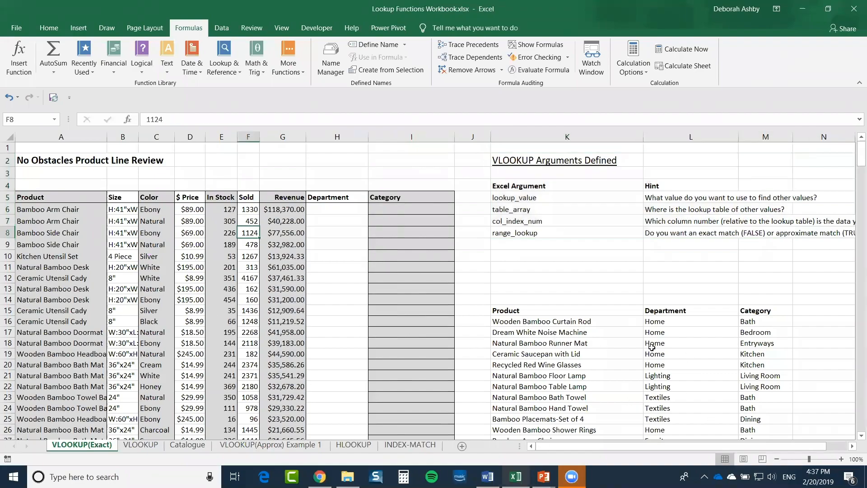
Go through the product line table's columns from Product to Revenue and on to the empty Department and Category columns
{"action": "left_click", "coordinate": [53, 243]}
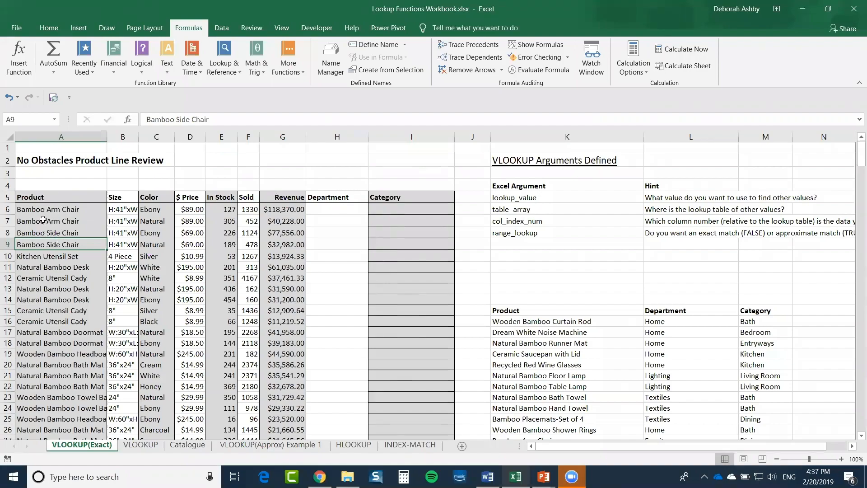
{"action": "left_click", "coordinate": [52, 199]}
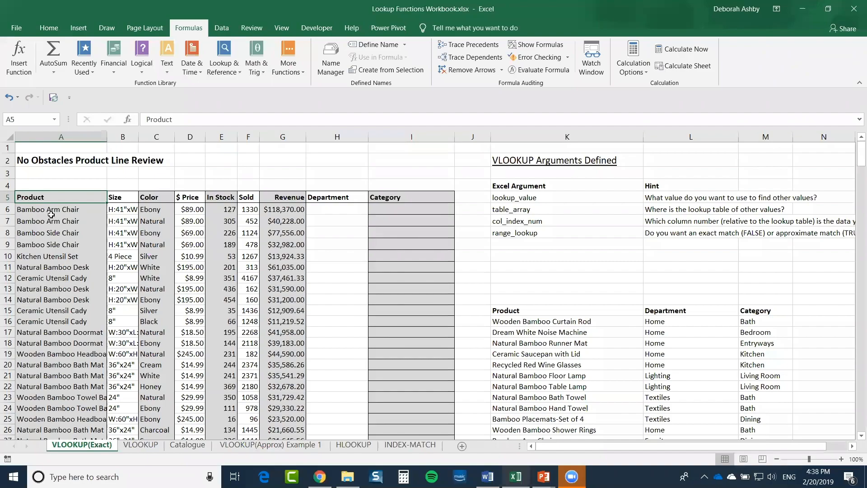
{"action": "left_click", "coordinate": [51, 211]}
{"action": "left_click", "coordinate": [104, 244]}
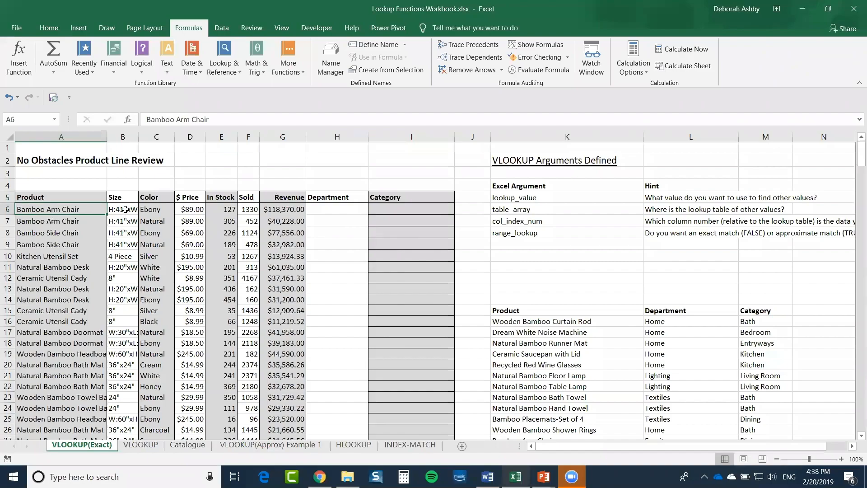
{"action": "left_click", "coordinate": [125, 210]}
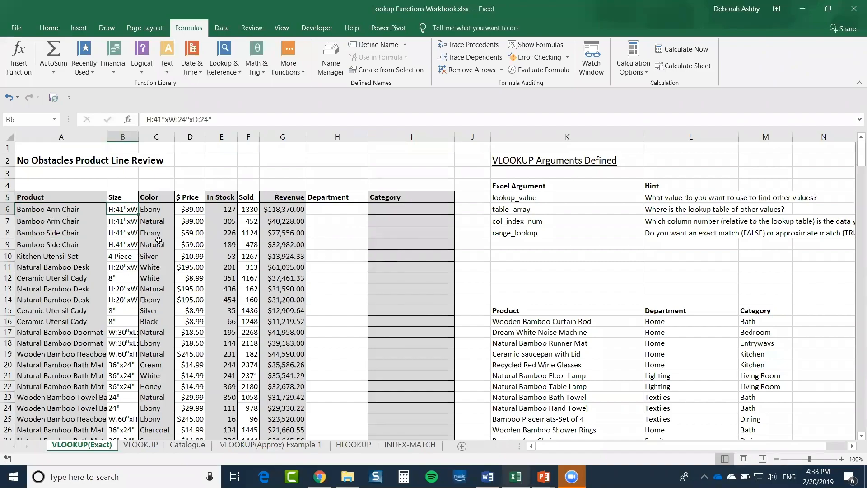
{"action": "left_click", "coordinate": [151, 207]}
{"action": "left_click", "coordinate": [188, 212]}
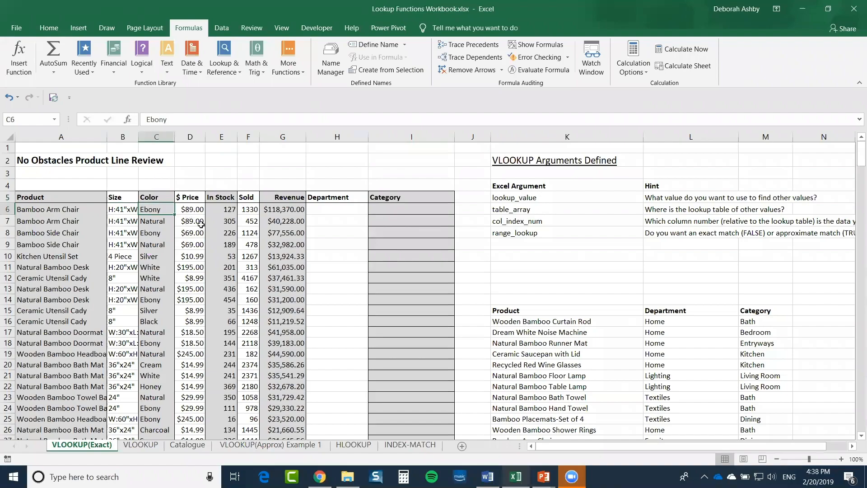
{"action": "left_click", "coordinate": [229, 211]}
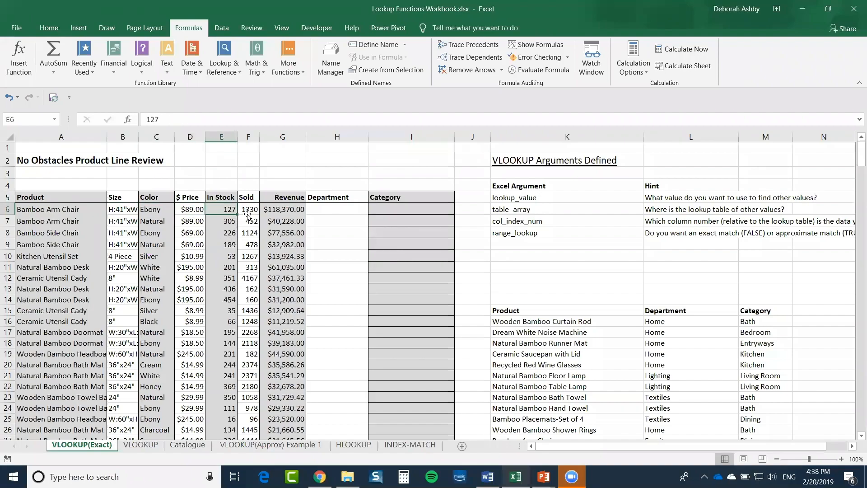
{"action": "left_click", "coordinate": [247, 212]}
{"action": "left_click", "coordinate": [293, 211]}
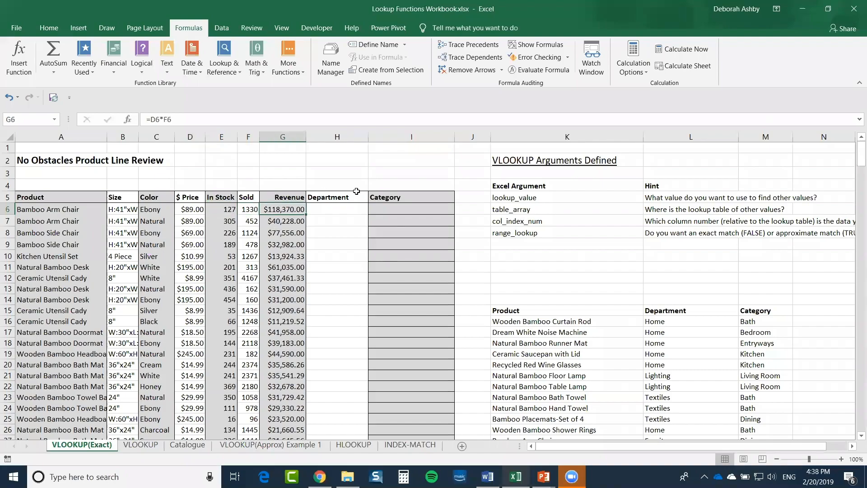
{"action": "left_click", "coordinate": [333, 210]}
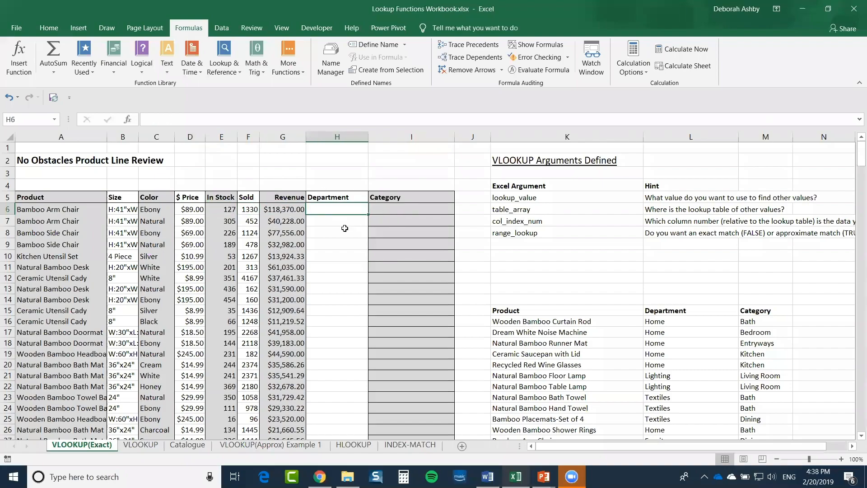
{"action": "key", "text": "Tab"}
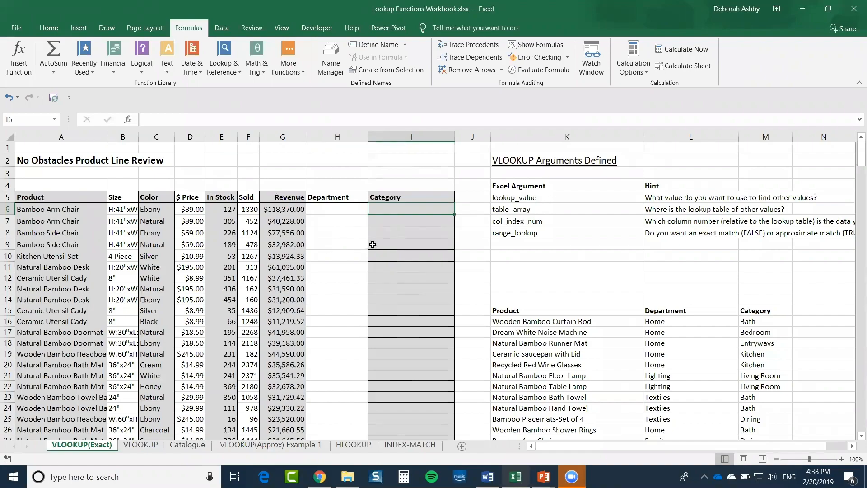
Examine the lookup list's Product, Department and Category columns against the empty Department and Category cells of the product line table
{"action": "scroll", "coordinate": [578, 293], "scroll_direction": "down", "scroll_amount": 2}
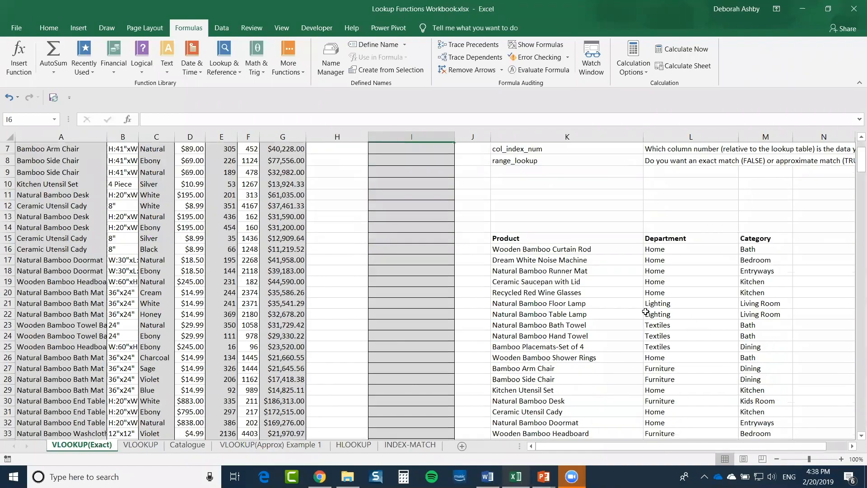
{"action": "scroll", "coordinate": [519, 317], "scroll_direction": "up", "scroll_amount": 2}
{"action": "left_click", "coordinate": [523, 312]}
{"action": "left_click_drag", "start_coordinate": [526, 316], "coordinate": [528, 390]}
{"action": "left_click_drag", "start_coordinate": [523, 324], "coordinate": [523, 311]}
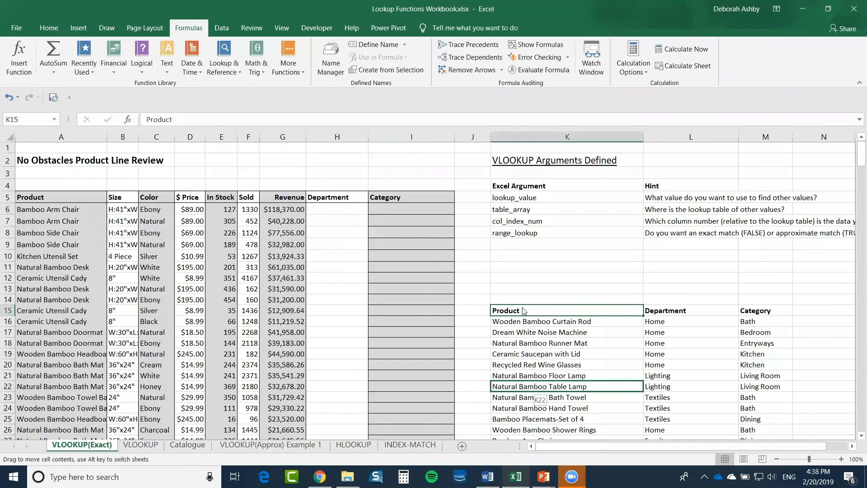
{"action": "left_click", "coordinate": [669, 310]}
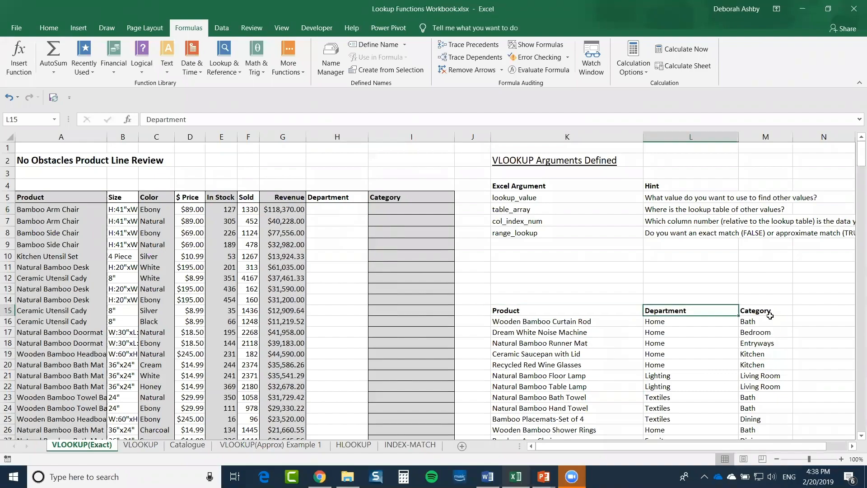
{"action": "key", "text": "Down"}
{"action": "key", "text": "Right"}
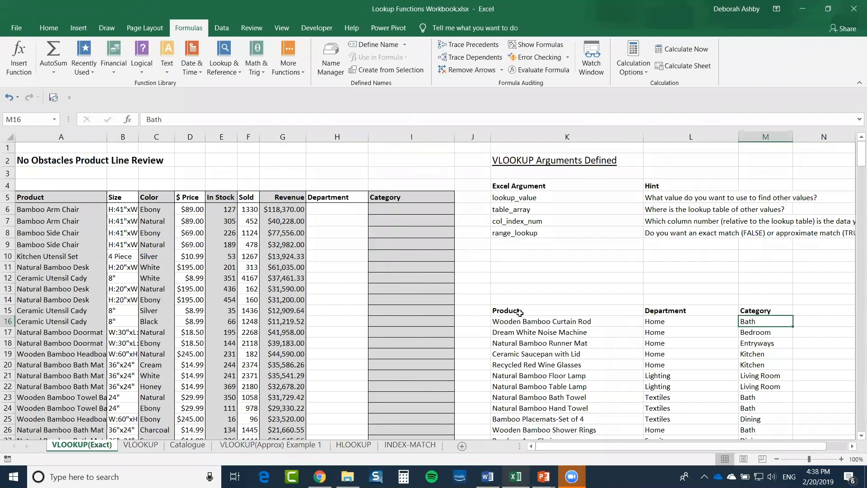
{"action": "left_click", "coordinate": [534, 313]}
{"action": "key", "text": "shift+Down"}
{"action": "left_click", "coordinate": [783, 392], "text": "shift"}
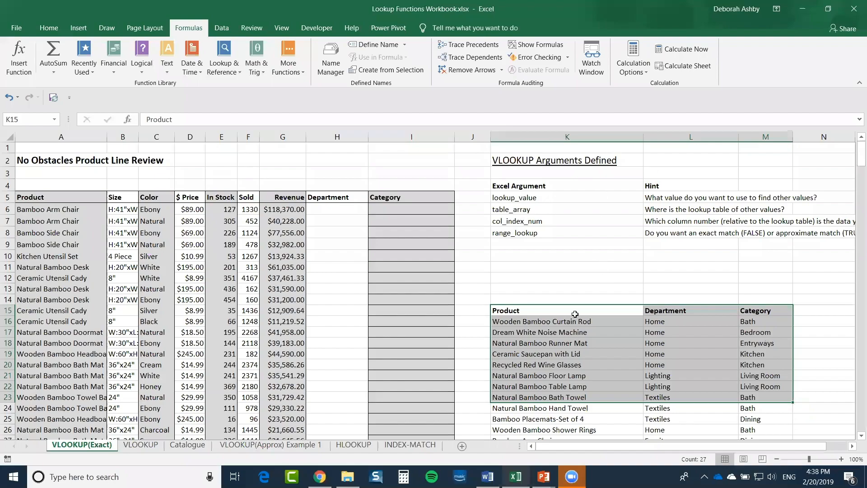
{"action": "left_click", "coordinate": [605, 268]}
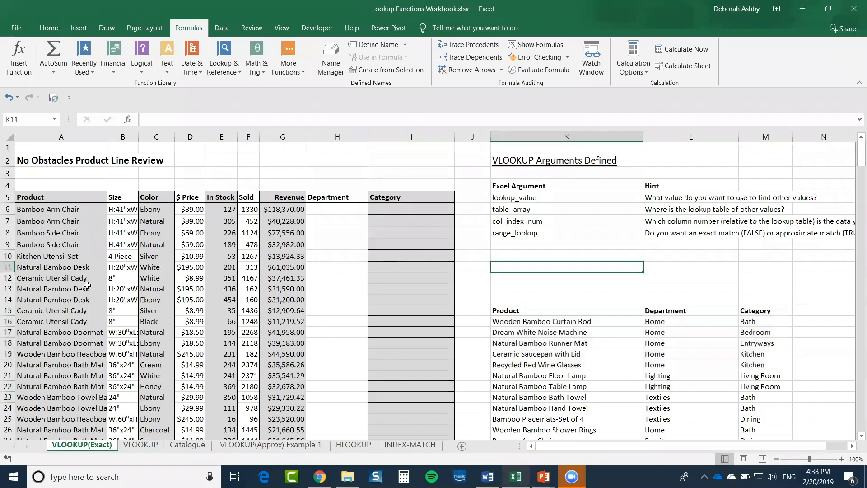
{"action": "left_click", "coordinate": [335, 209]}
{"action": "key", "text": "Right"}
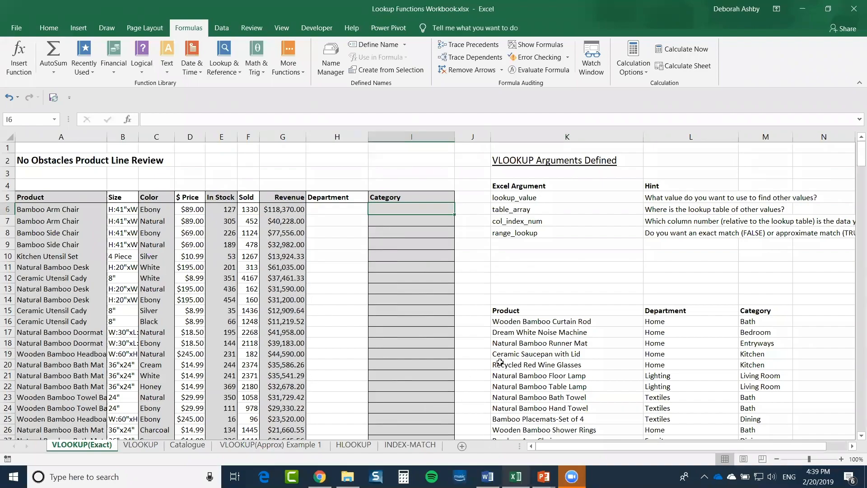
Widen the Department column (H) of the product line table slightly
{"action": "left_click", "coordinate": [823, 63]}
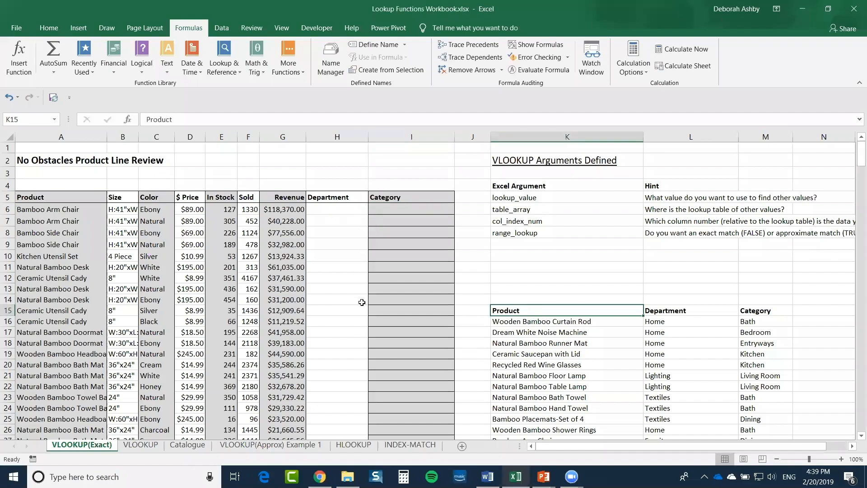
{"action": "left_click", "coordinate": [357, 210]}
{"action": "left_click_drag", "start_coordinate": [369, 138], "coordinate": [379, 136]}
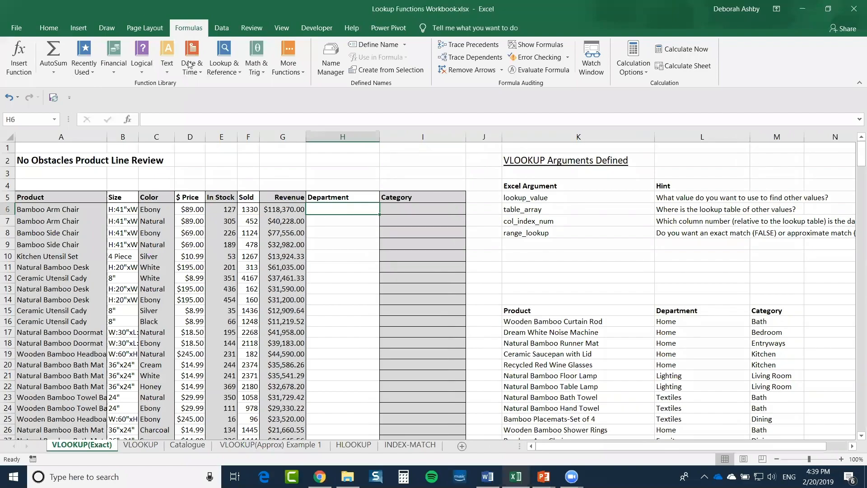
Read the description of VLOOKUP among the Lookup & Reference functions and check the table's Product and Color headers
{"action": "left_click", "coordinate": [231, 67]}
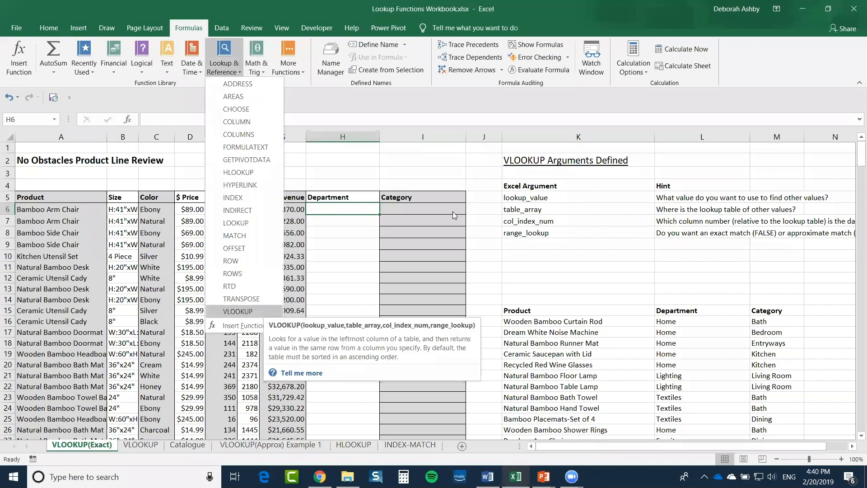
{"action": "left_click", "coordinate": [351, 209]}
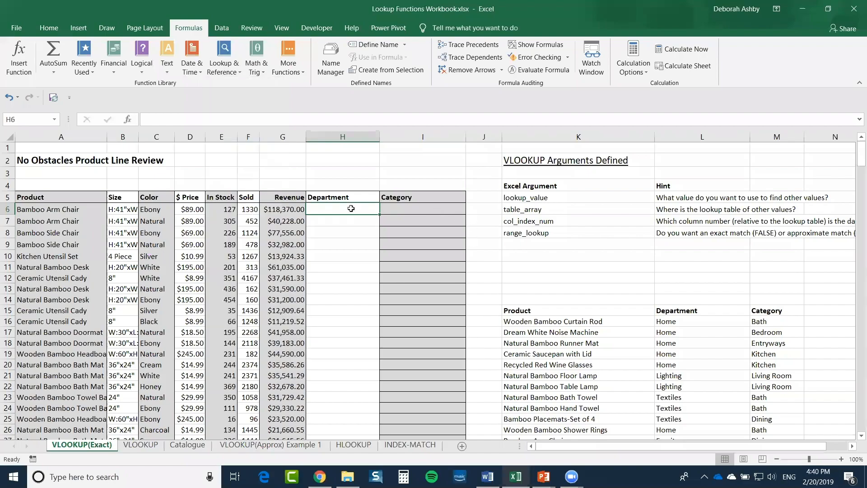
{"action": "left_click", "coordinate": [58, 200]}
{"action": "left_click", "coordinate": [152, 201]}
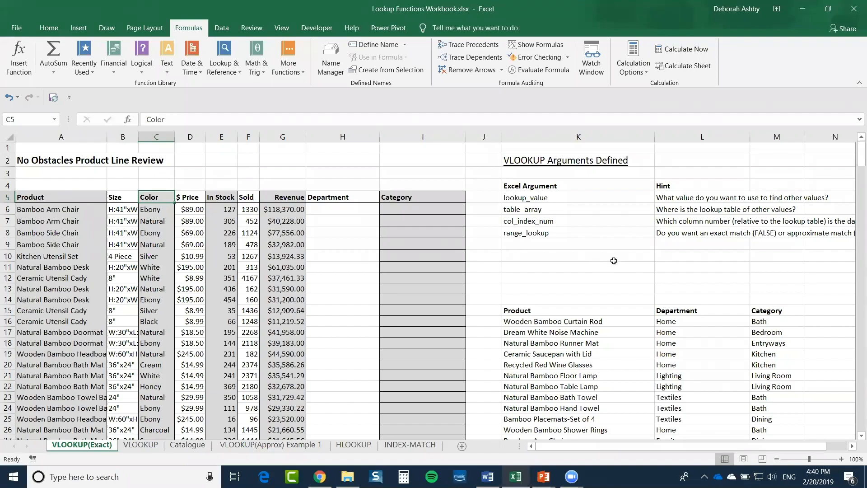
{"action": "left_click", "coordinate": [321, 207]}
{"action": "left_click", "coordinate": [233, 68]}
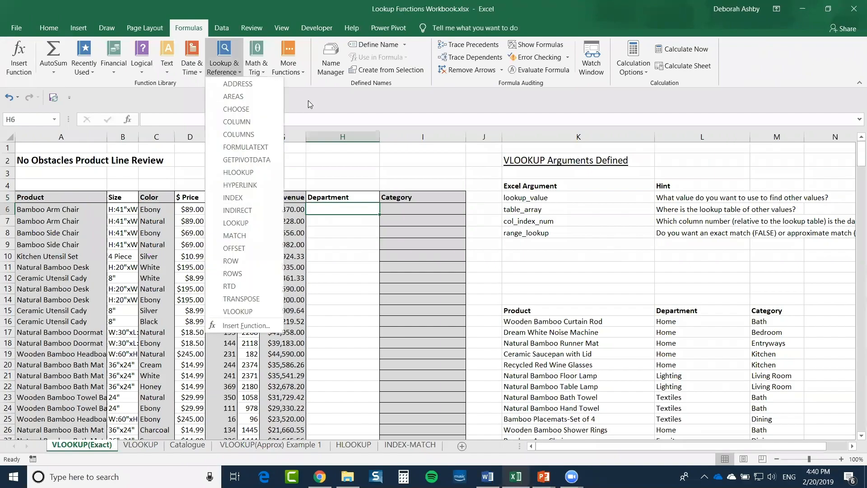
{"action": "left_click", "coordinate": [240, 71]}
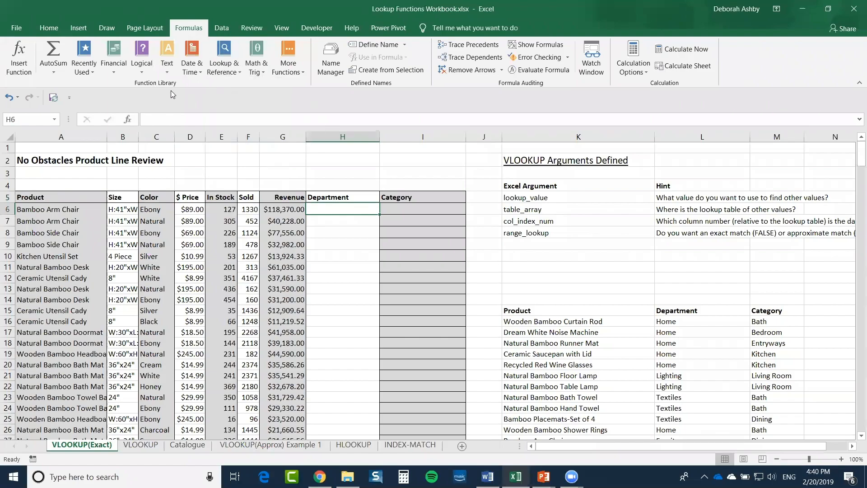
{"action": "left_click", "coordinate": [128, 119]}
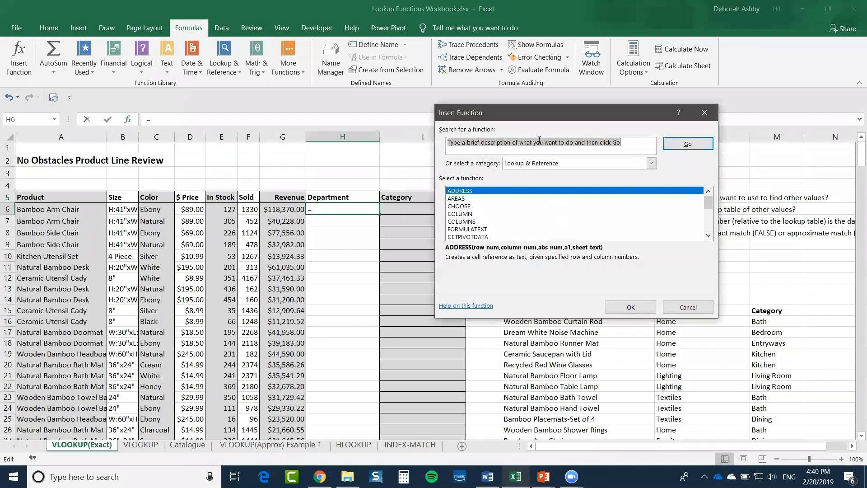
{"action": "type", "text": "lo"}
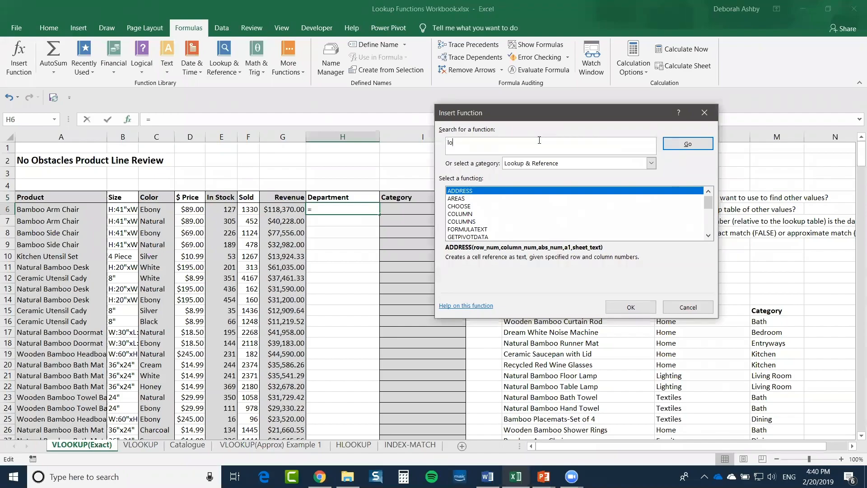
{"action": "type", "text": "okup"}
{"action": "left_click", "coordinate": [690, 144]}
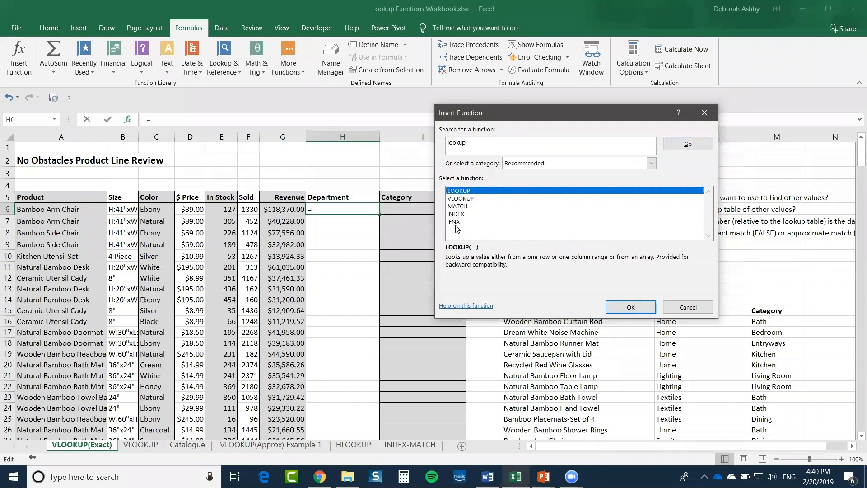
{"action": "left_click", "coordinate": [468, 202]}
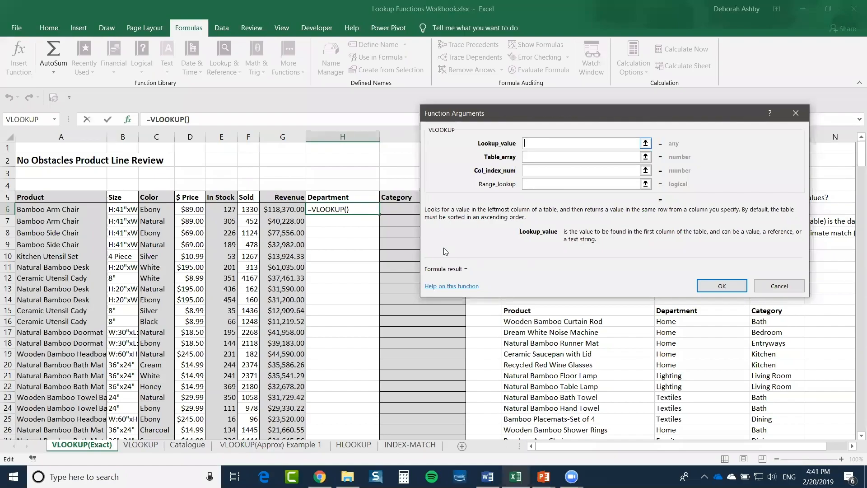
{"action": "left_click", "coordinate": [50, 210]}
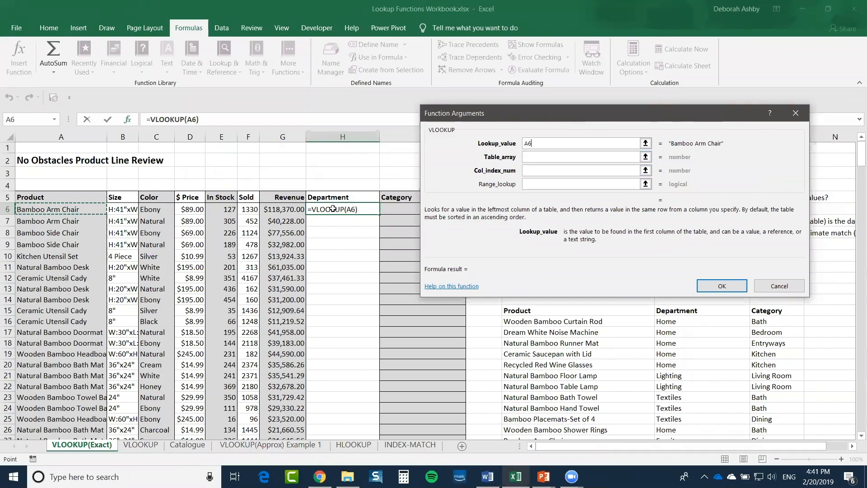
{"action": "key", "text": "Tab"}
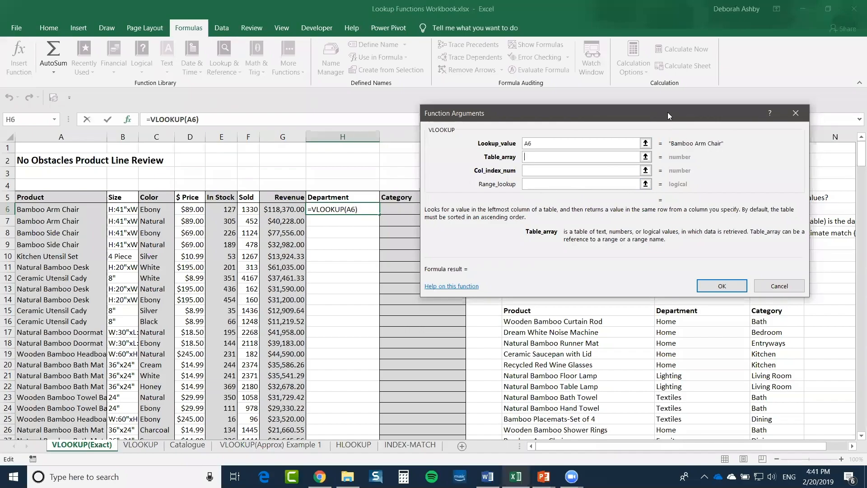
{"action": "left_click_drag", "start_coordinate": [661, 112], "coordinate": [301, 87]}
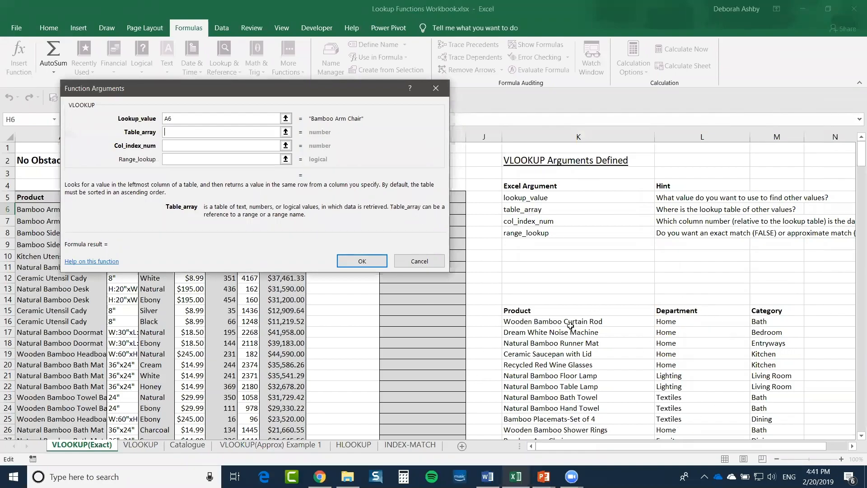
{"action": "left_click", "coordinate": [519, 308]}
{"action": "left_click_drag", "start_coordinate": [519, 307], "coordinate": [794, 420]}
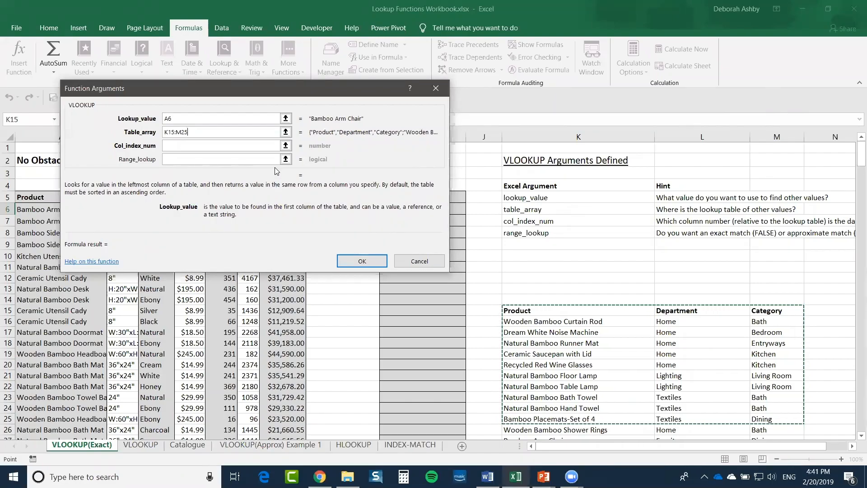
{"action": "left_click", "coordinate": [426, 263]}
Name the whole product lookup list, including its Product, Department and Category headers, Product_List
{"action": "left_click", "coordinate": [621, 352]}
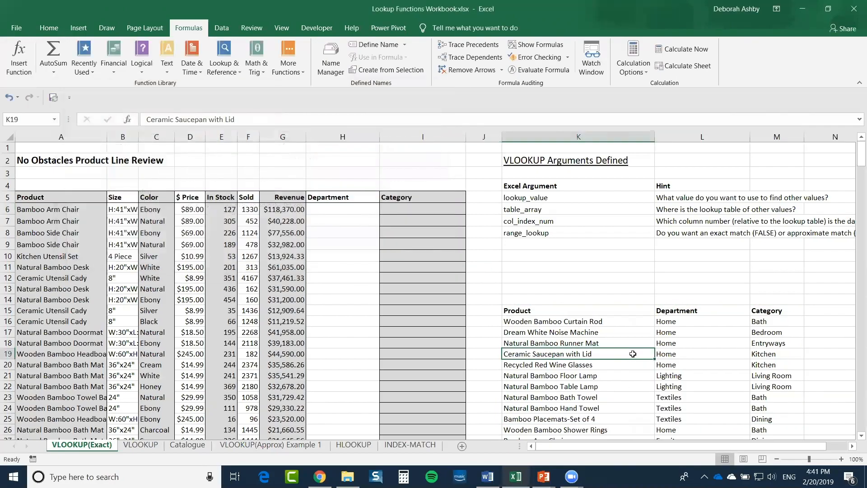
{"action": "scroll", "coordinate": [619, 334], "scroll_direction": "down", "scroll_amount": 2}
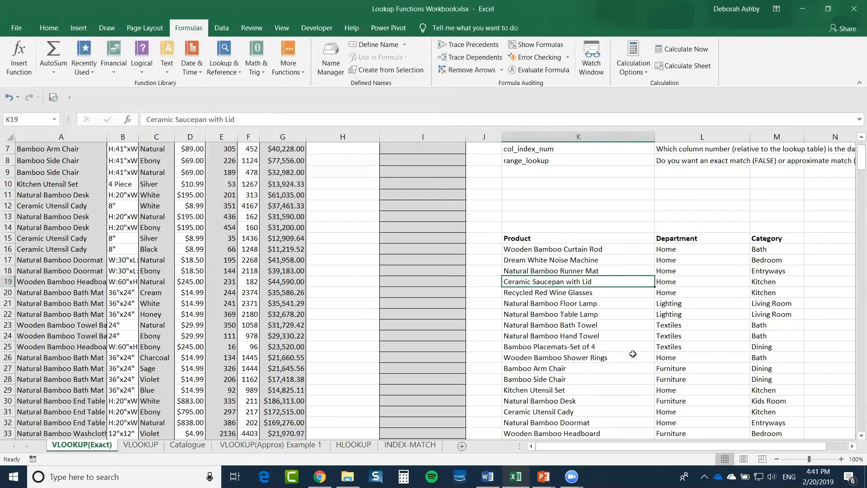
{"action": "left_click", "coordinate": [593, 297]}
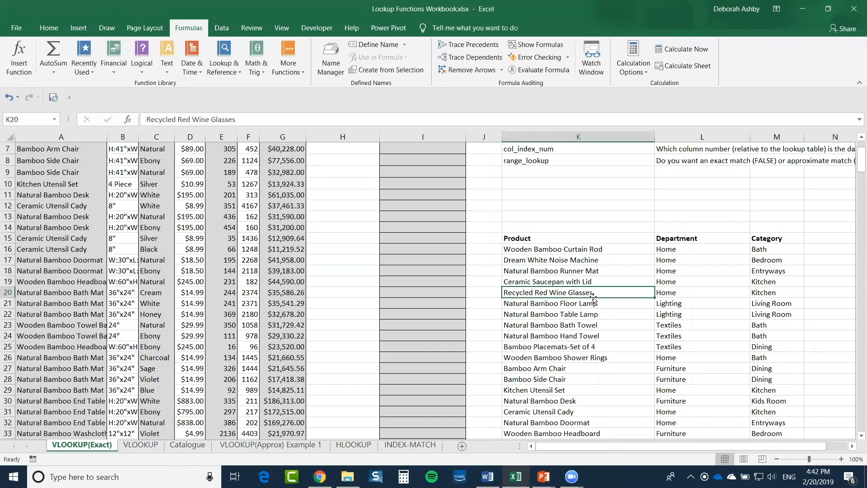
{"action": "key", "text": "ctrl+a"}
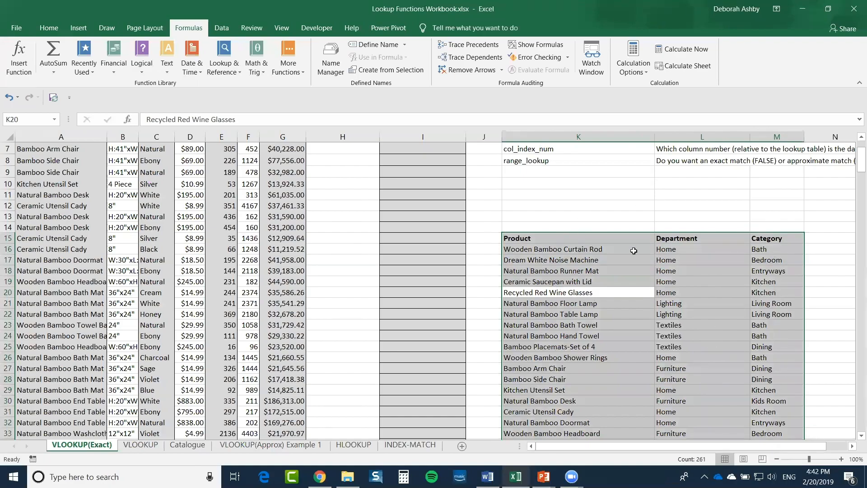
{"action": "left_click", "coordinate": [26, 120]}
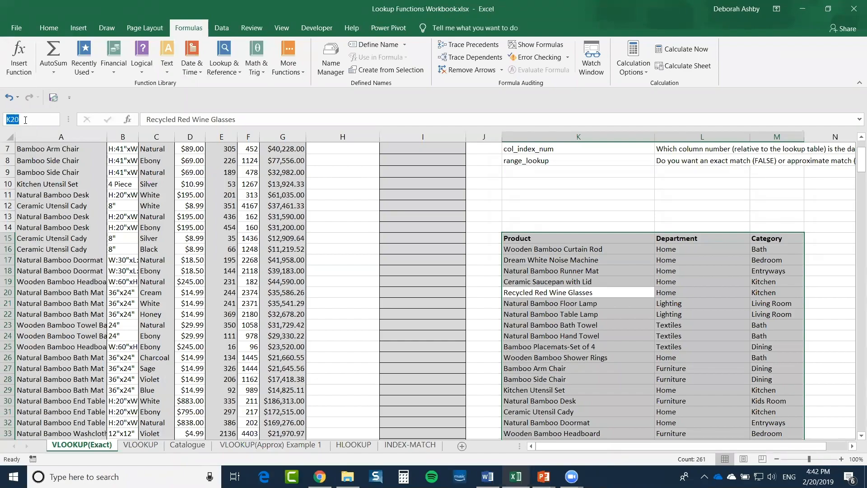
{"action": "type", "text": "Product_List"}
{"action": "key", "text": "Return"}
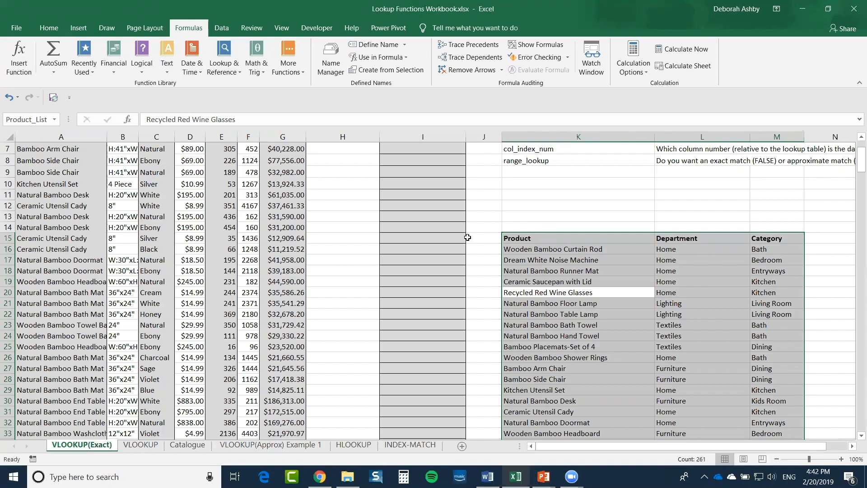
Start a VLOOKUP function in the first Department cell, H6, with A6 as the lookup value
{"action": "scroll", "coordinate": [467, 237], "scroll_direction": "up", "scroll_amount": 2}
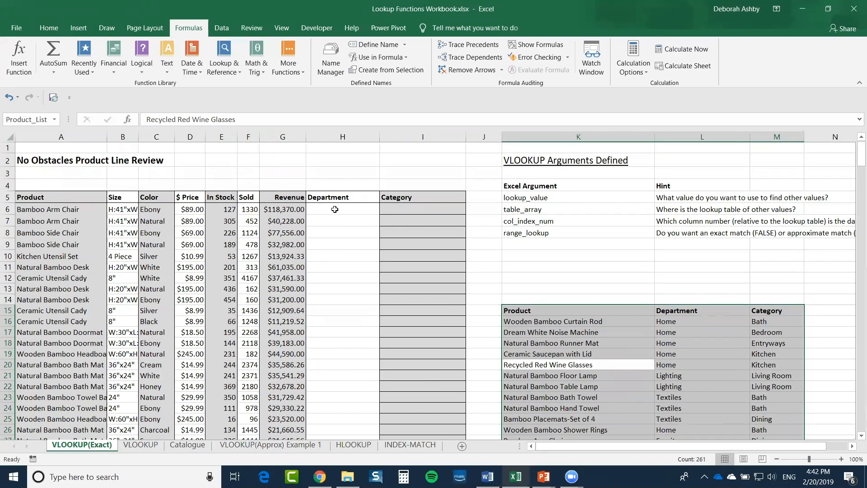
{"action": "left_click", "coordinate": [335, 209]}
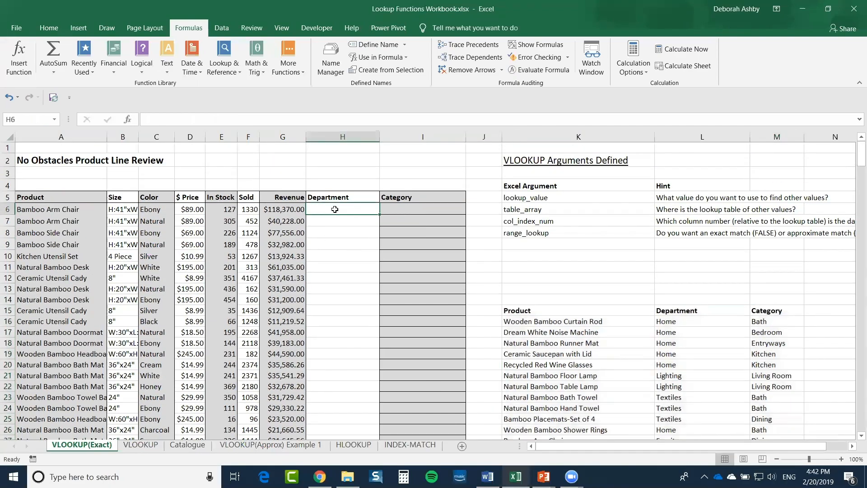
{"action": "left_click", "coordinate": [131, 120]}
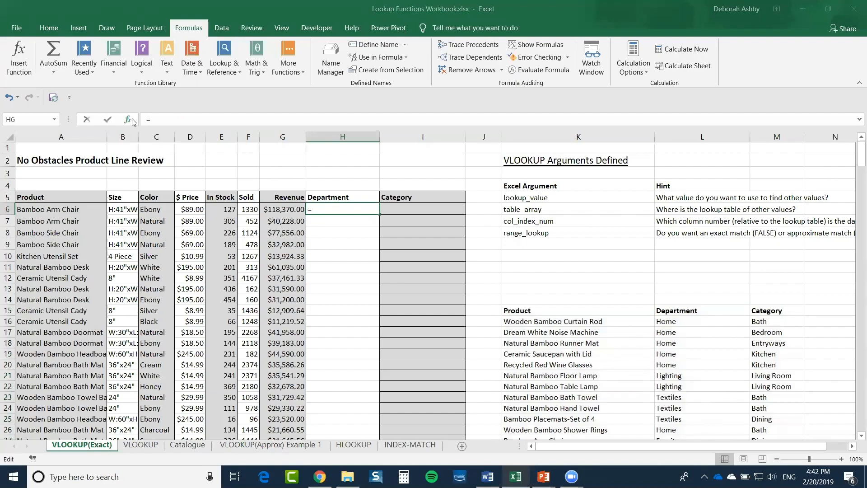
{"action": "double_click", "coordinate": [180, 157]}
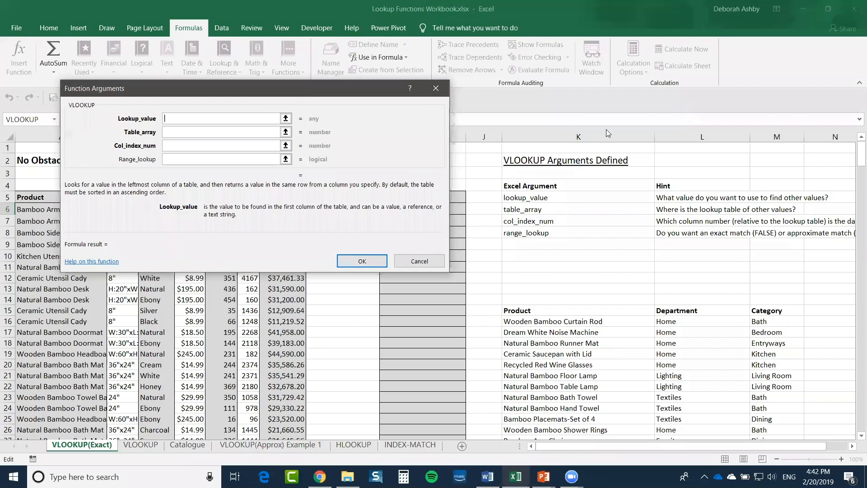
{"action": "left_click_drag", "start_coordinate": [633, 127], "coordinate": [633, 104]}
{"action": "left_click", "coordinate": [49, 209]}
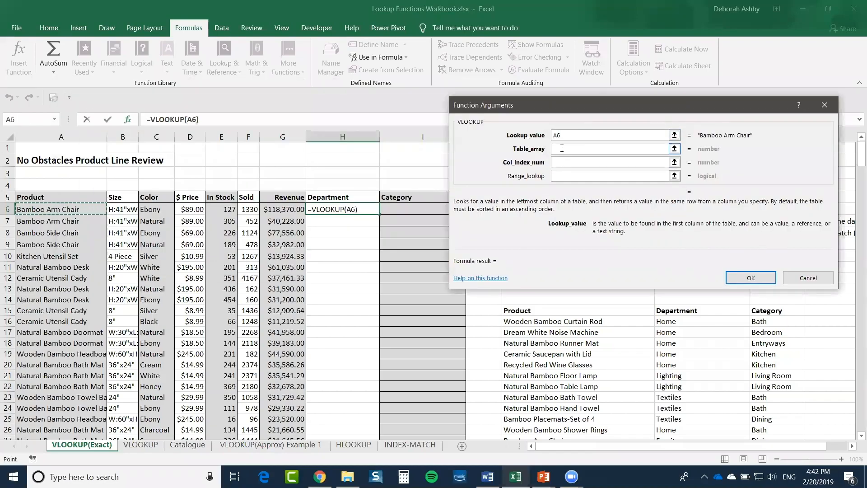
{"action": "key", "text": "Tab"}
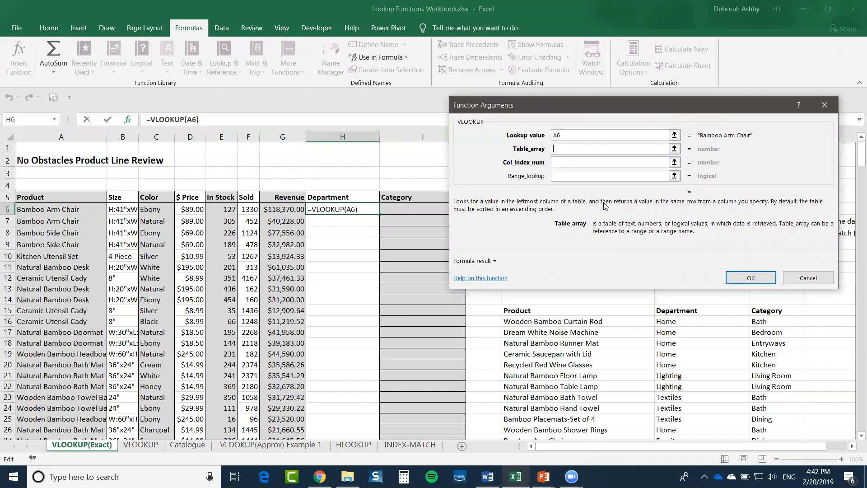
{"action": "type", "text": "Produ"}
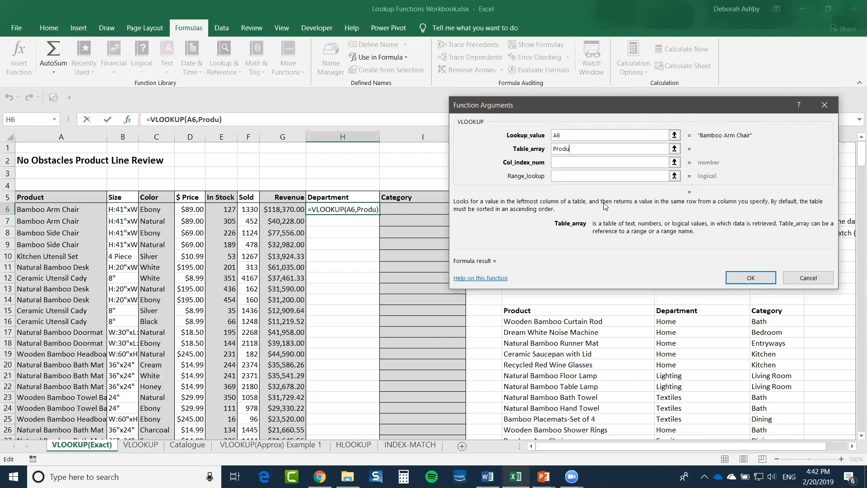
{"action": "type", "text": "ct_List"}
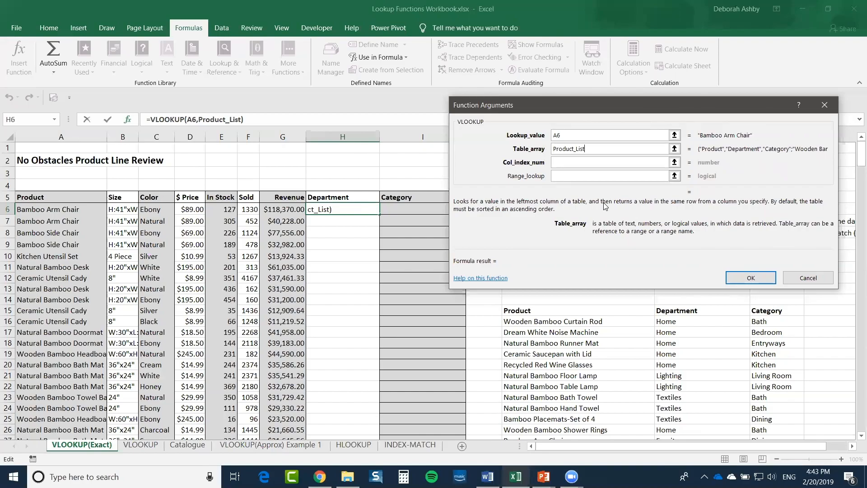
{"action": "key", "text": "BackSpace"}
{"action": "key", "text": "BackSpace"}
{"action": "key", "text": "BackSpace"}
{"action": "key", "text": "BackSpace"}
{"action": "key", "text": "BackSpace"}
{"action": "key", "text": "BackSpace"}
{"action": "key", "text": "BackSpace"}
{"action": "key", "text": "BackSpace"}
{"action": "key", "text": "BackSpace"}
{"action": "key", "text": "BackSpace"}
{"action": "key", "text": "BackSpace"}
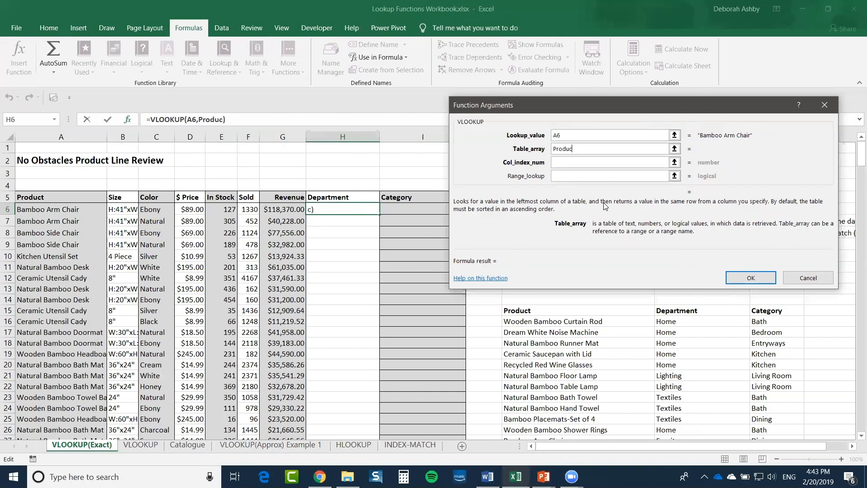
{"action": "key", "text": "BackSpace"}
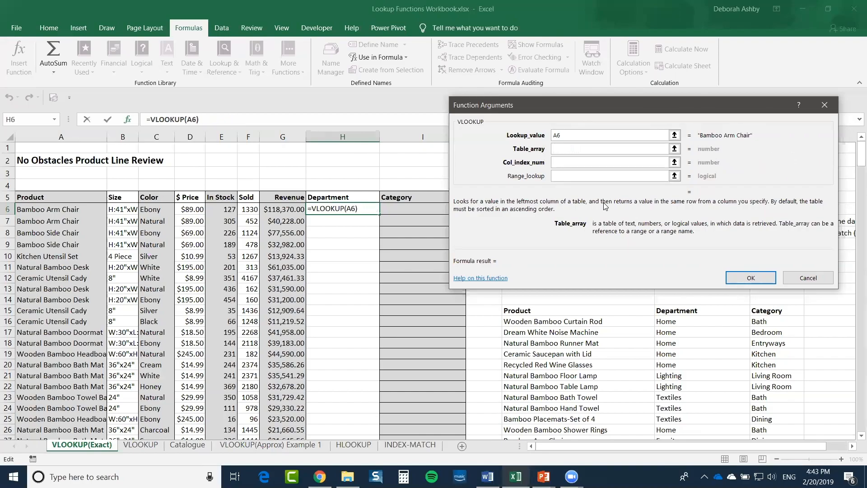
Paste the defined name Product_List as the VLOOKUP's table array
{"action": "key", "text": "F3"}
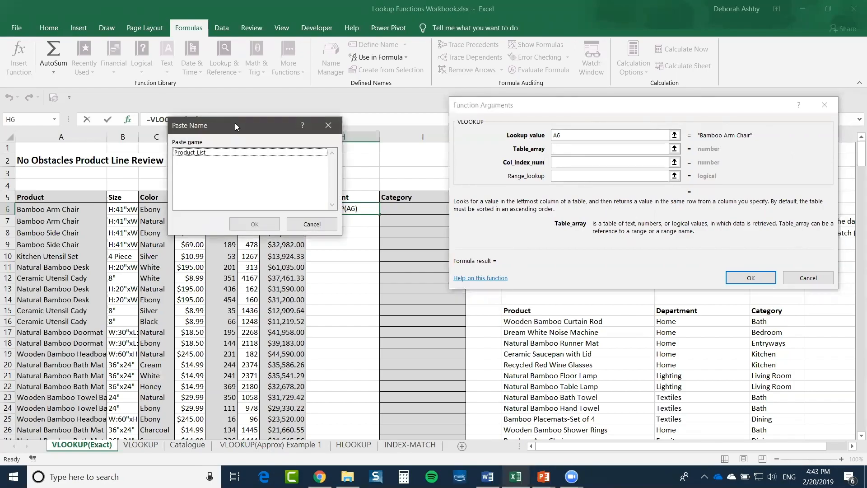
{"action": "left_click_drag", "start_coordinate": [236, 123], "coordinate": [441, 155]}
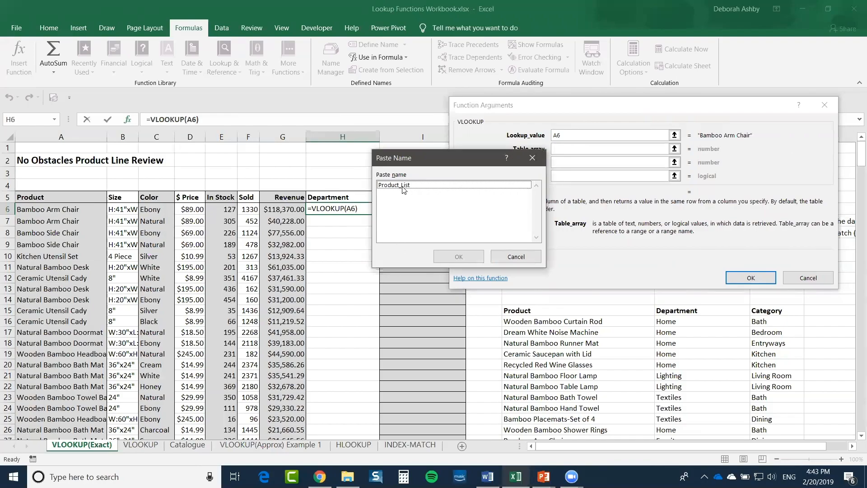
{"action": "left_click", "coordinate": [403, 186]}
{"action": "left_click", "coordinate": [458, 256]}
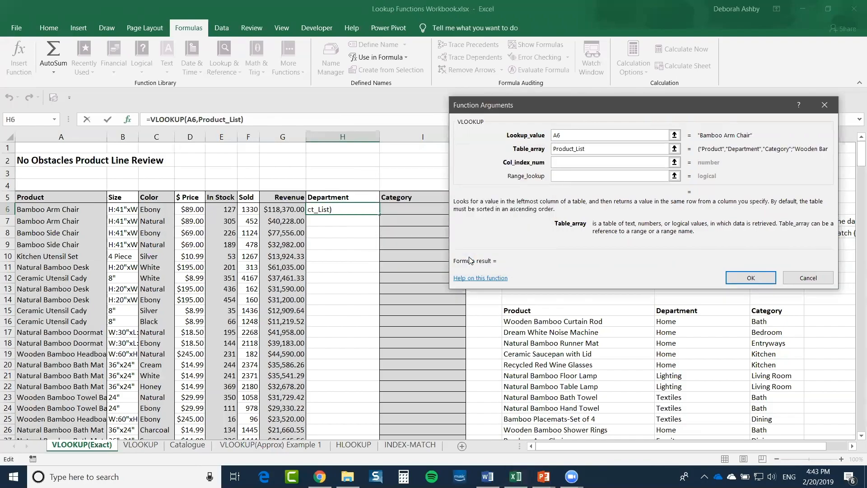
Complete the VLOOKUP with column index number 2 and range lookup FALSE, and fill the formula down the Department column
{"action": "left_click", "coordinate": [565, 166]}
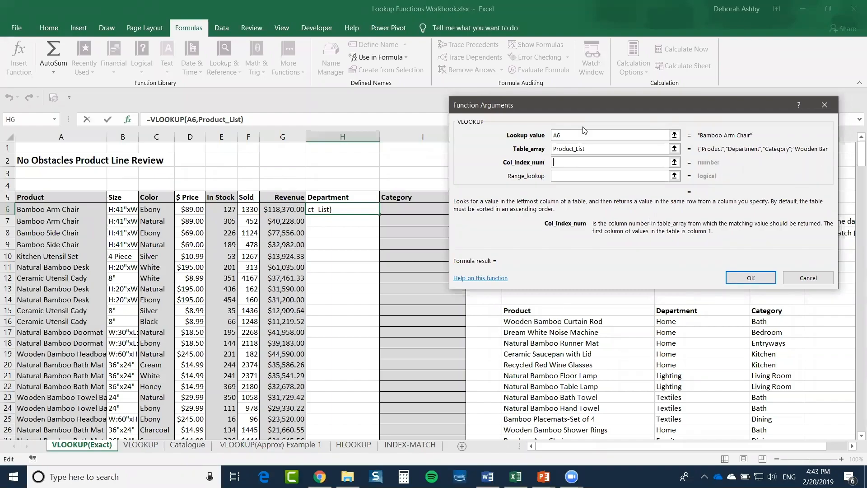
{"action": "left_click_drag", "start_coordinate": [602, 109], "coordinate": [611, 72]}
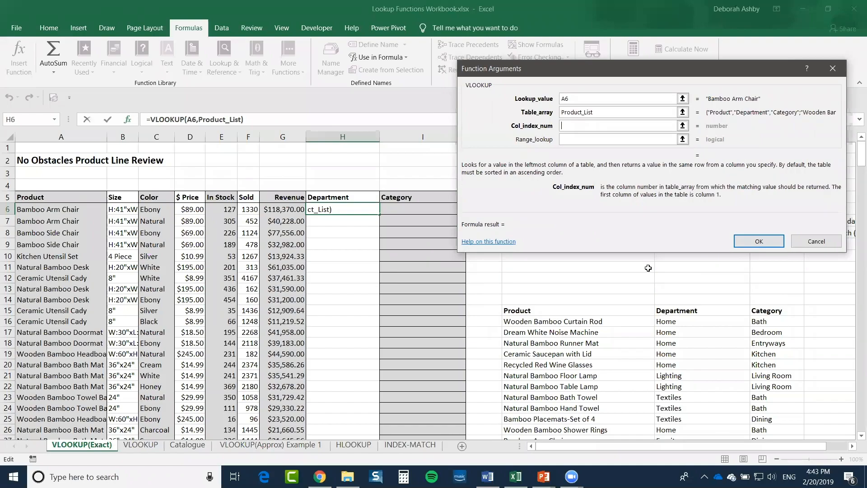
{"action": "type", "text": "2"}
{"action": "key", "text": "Tab"}
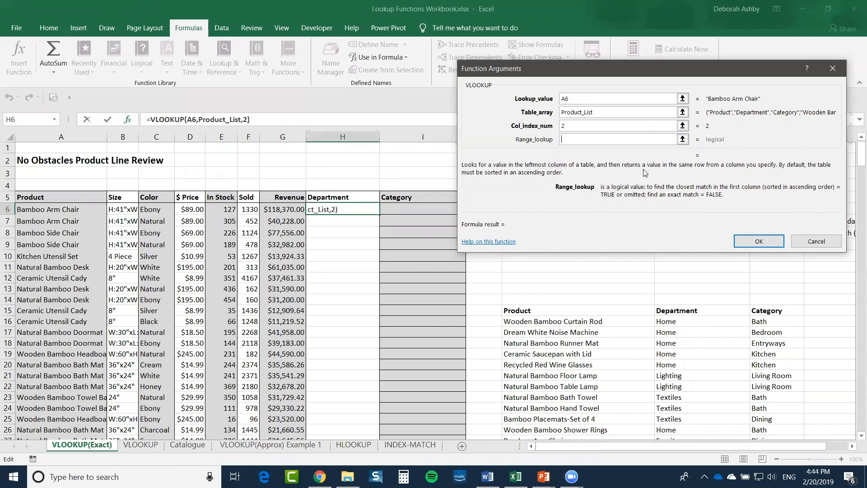
{"action": "type", "text": "FALSE"}
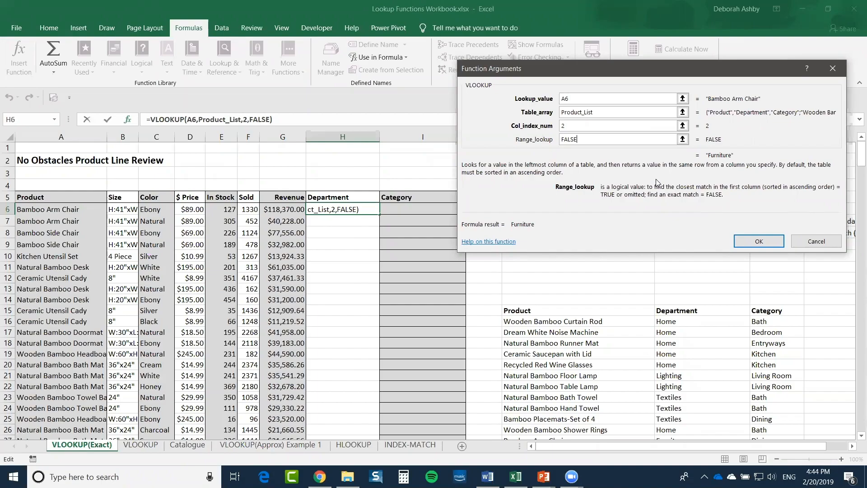
{"action": "left_click", "coordinate": [767, 242]}
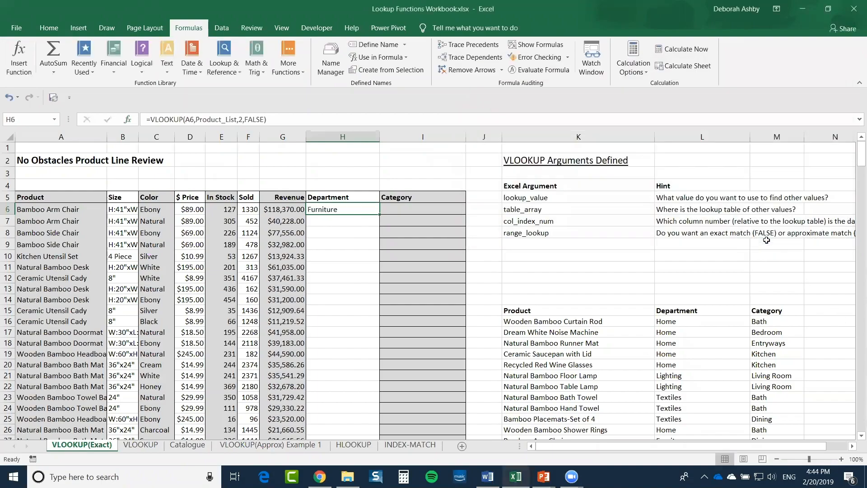
{"action": "double_click", "coordinate": [379, 214]}
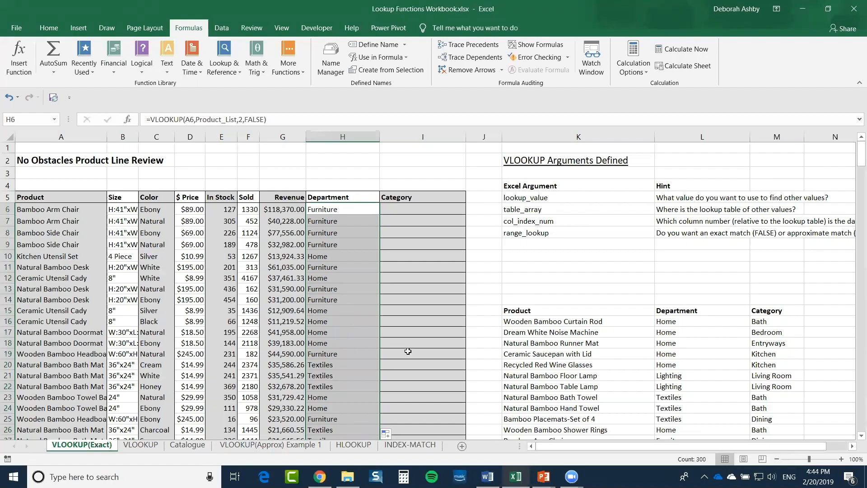
Review the Department VLOOKUP in H6 against the product lookup list that starts at K15
{"action": "left_click", "coordinate": [336, 209]}
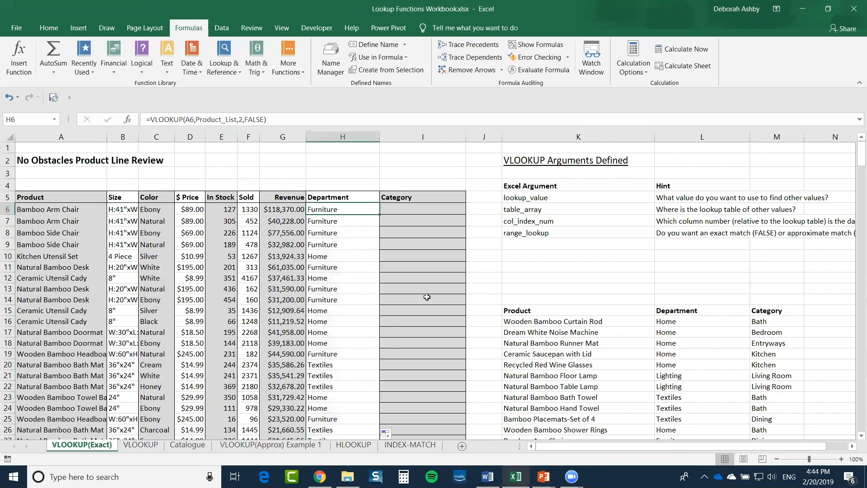
{"action": "left_click_drag", "start_coordinate": [519, 310], "coordinate": [588, 312]}
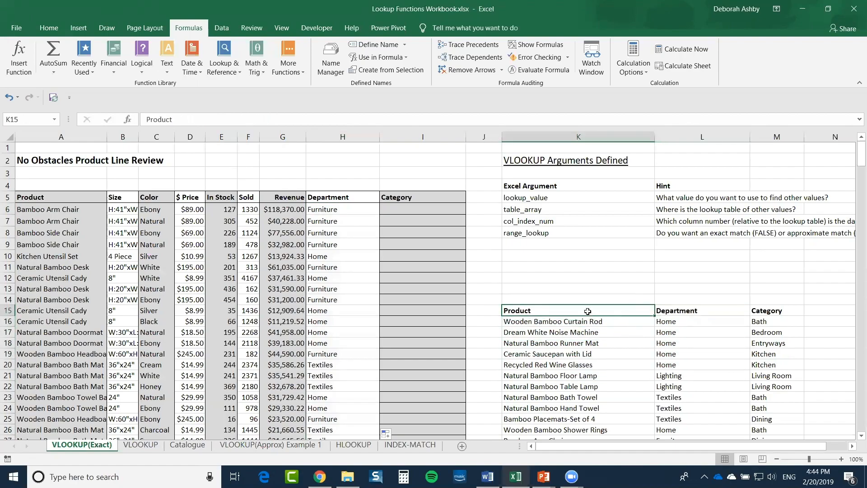
{"action": "left_click", "coordinate": [360, 209]}
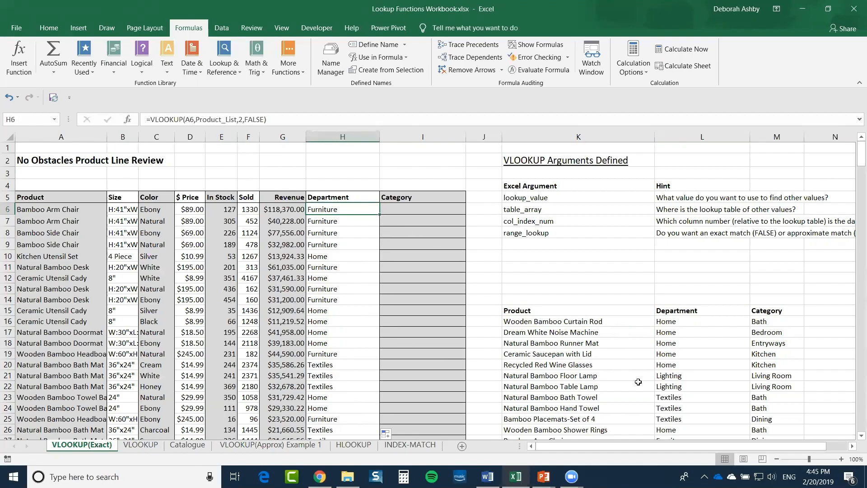
{"action": "scroll", "coordinate": [614, 384], "scroll_direction": "down", "scroll_amount": 2}
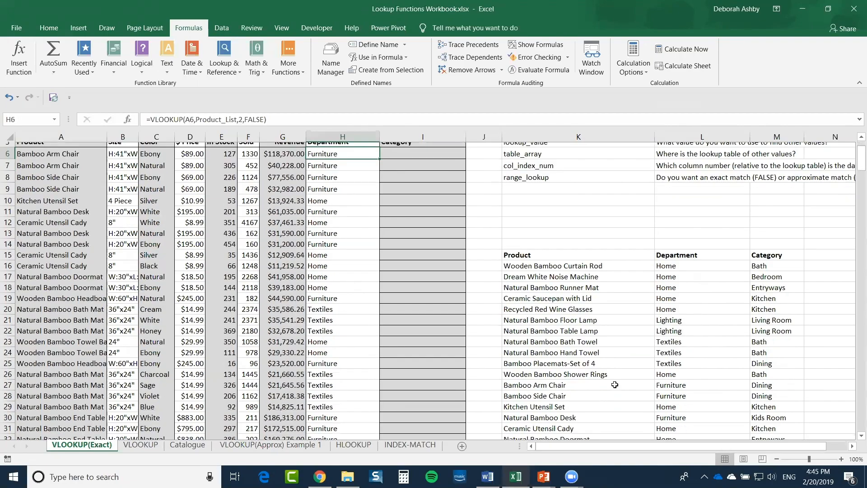
{"action": "scroll", "coordinate": [615, 384], "scroll_direction": "down", "scroll_amount": 2}
{"action": "scroll", "coordinate": [500, 324], "scroll_direction": "up", "scroll_amount": 4}
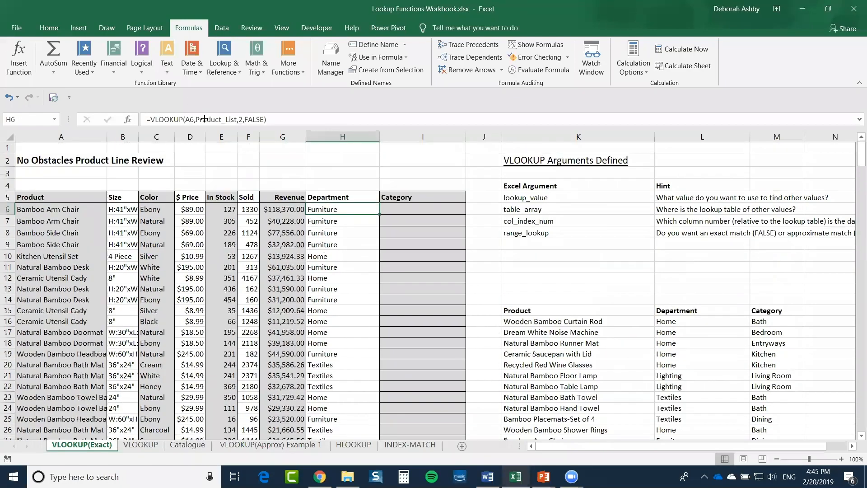
{"action": "left_click_drag", "start_coordinate": [520, 313], "coordinate": [602, 310]}
{"action": "left_click", "coordinate": [334, 209]}
Start a VLOOKUP function in the first Category cell, I6, with A6 as the lookup value
{"action": "left_click", "coordinate": [422, 207]}
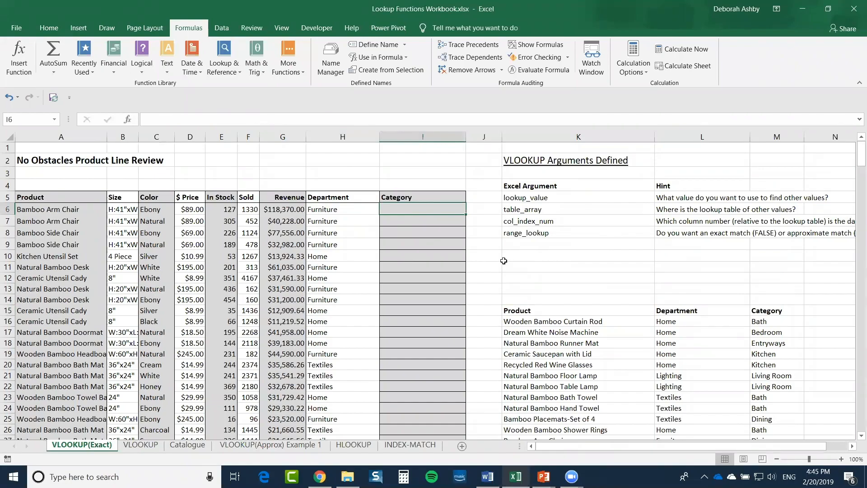
{"action": "type", "text": "="}
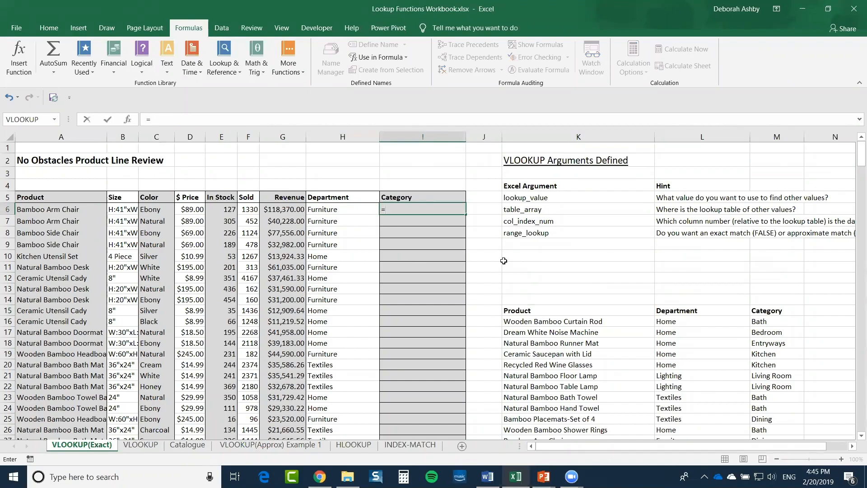
{"action": "type", "text": "VLOOKU"}
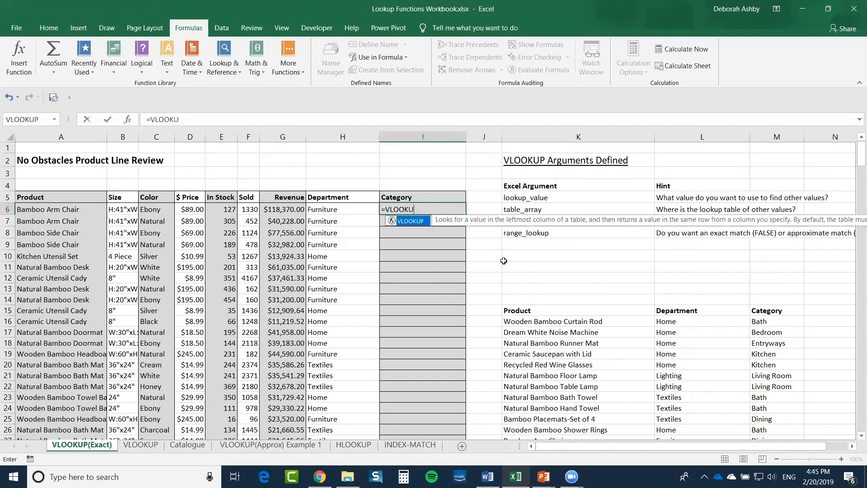
{"action": "type", "text": "P("}
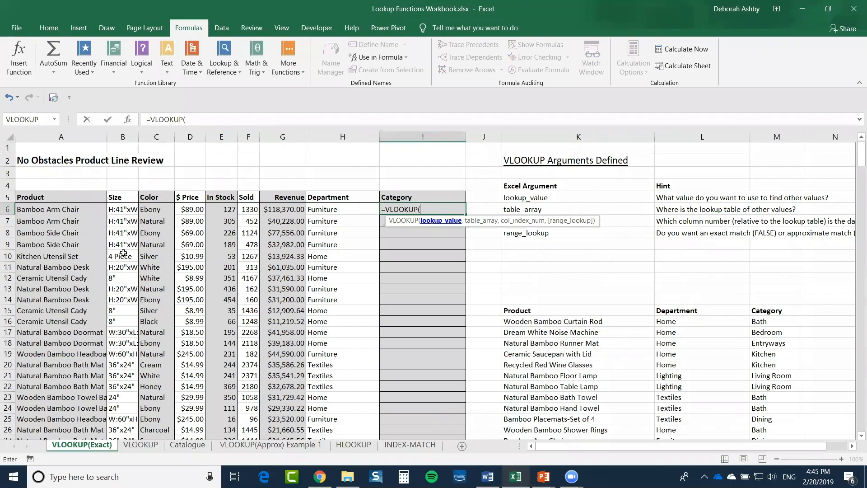
{"action": "left_click", "coordinate": [63, 207]}
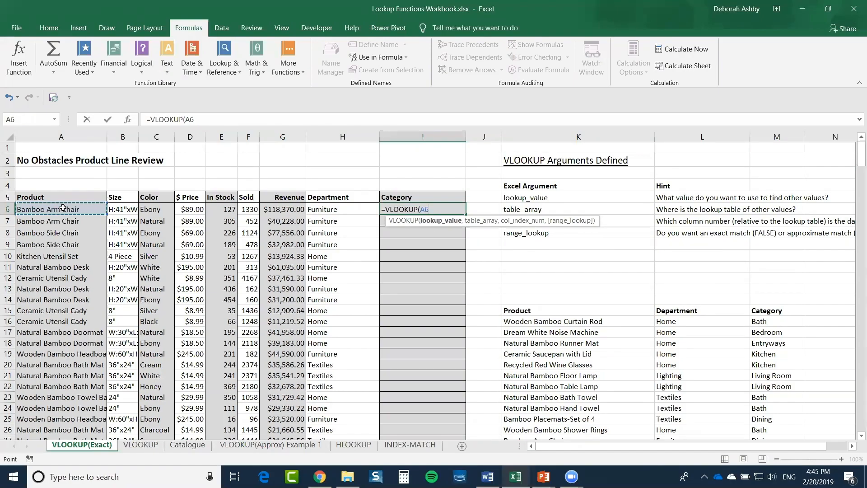
{"action": "type", "text": ","}
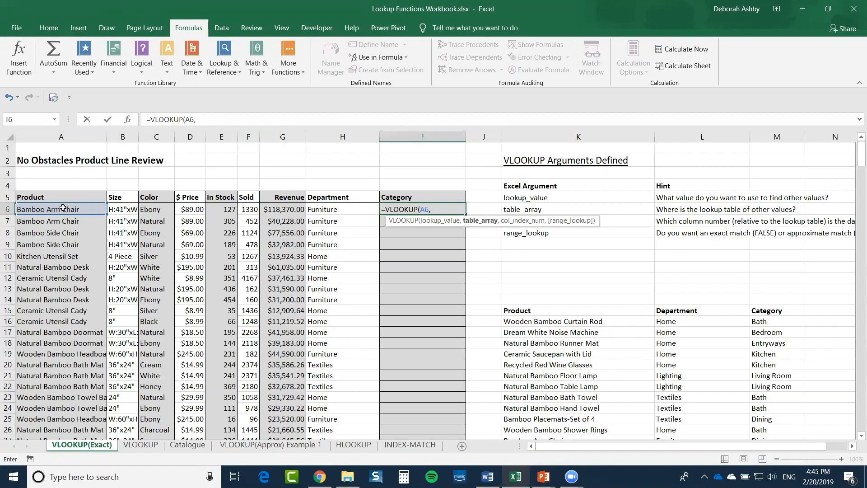
Use the defined name Product_List as the VLOOKUP's table array and 3 as its column index number
{"action": "type", "text": "Prod"}
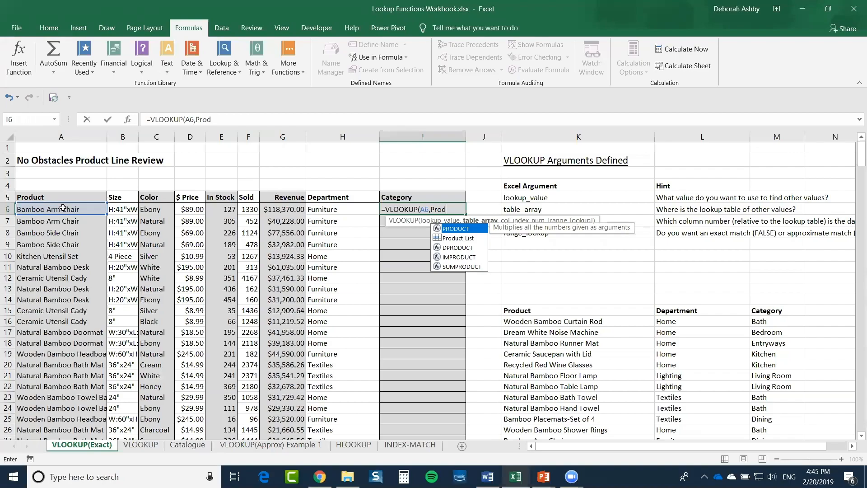
{"action": "double_click", "coordinate": [459, 238]}
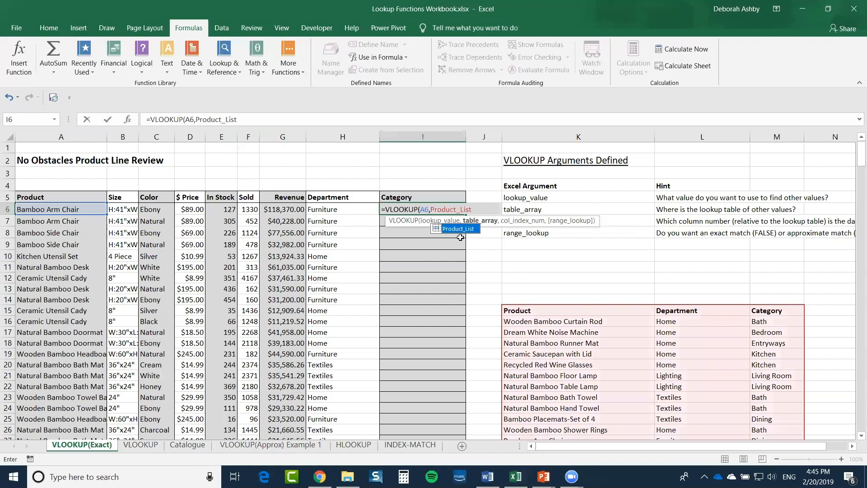
{"action": "type", "text": ","}
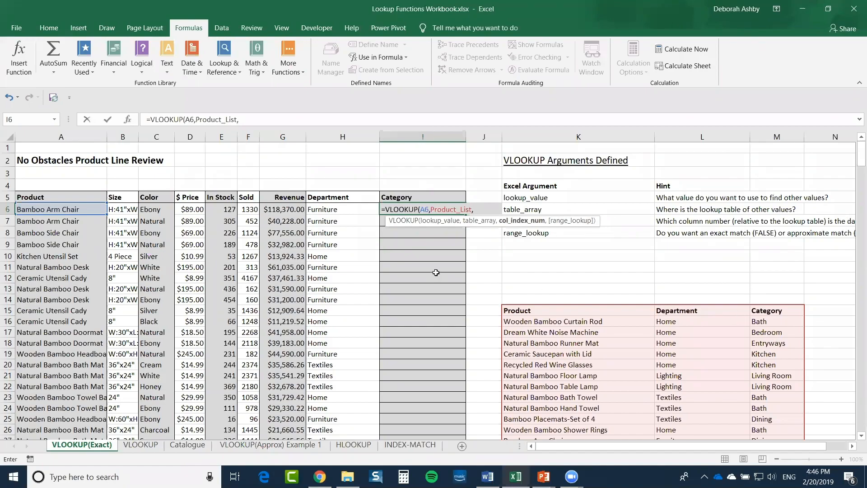
{"action": "type", "text": "3,"}
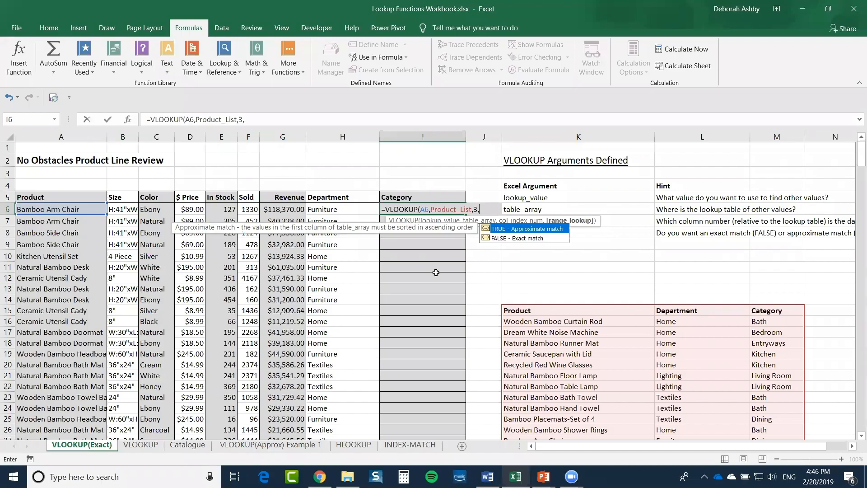
{"action": "type", "text": "FALSE"}
{"action": "key", "text": "BackSpace"}
{"action": "key", "text": "BackSpace"}
{"action": "key", "text": "BackSpace"}
{"action": "key", "text": "BackSpace"}
{"action": "key", "text": "BackSpace"}
Complete the VLOOKUP with range lookup 0 and fill the formula down the Category column
{"action": "type", "text": "0)"}
{"action": "key", "text": "Return"}
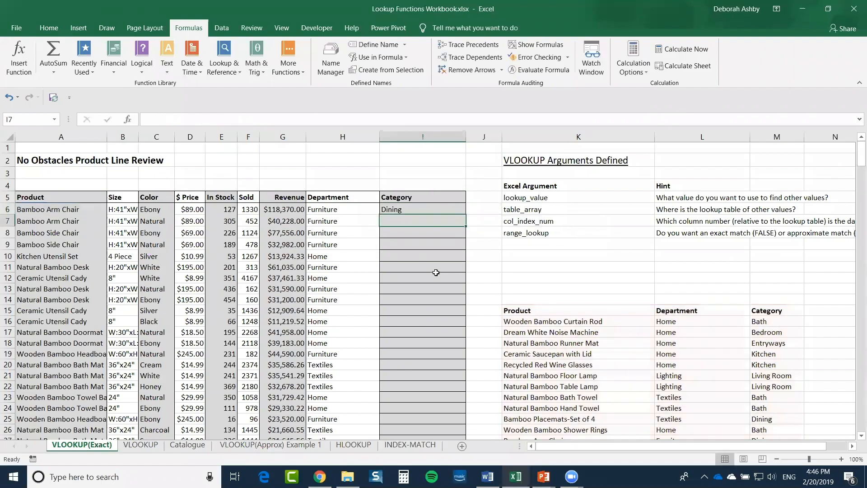
{"action": "left_click", "coordinate": [433, 211]}
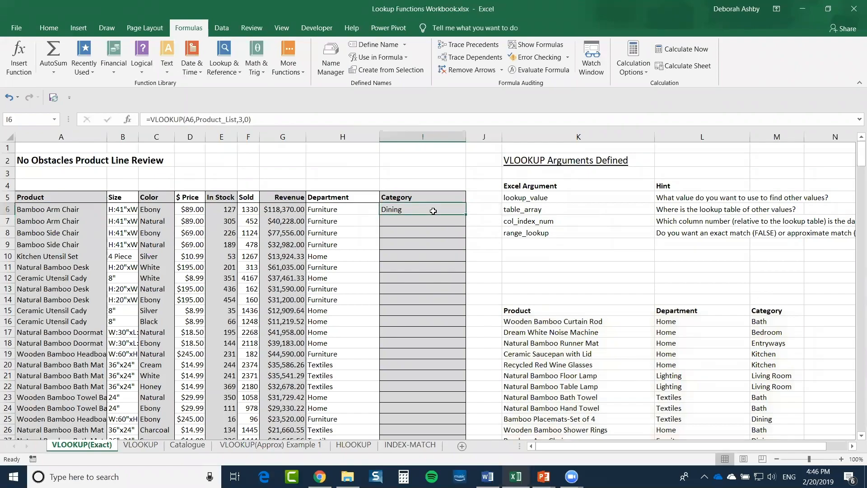
{"action": "double_click", "coordinate": [465, 216]}
{"action": "left_click", "coordinate": [400, 290]}
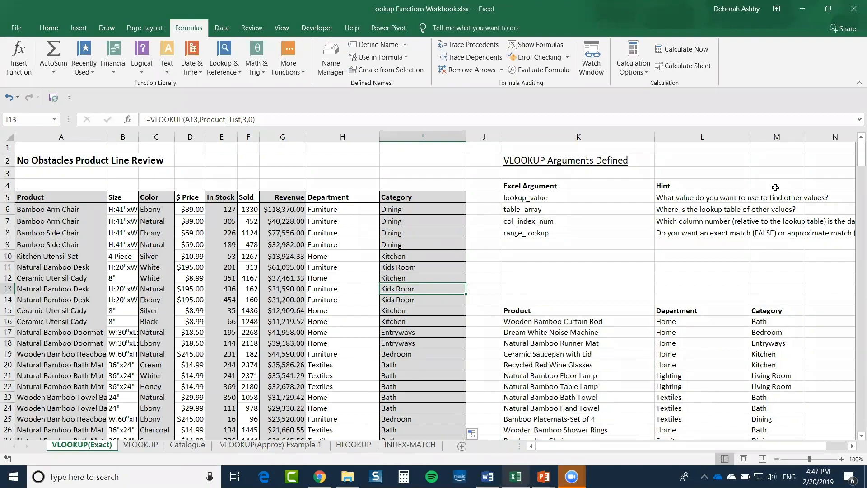
{"action": "left_click", "coordinate": [567, 353]}
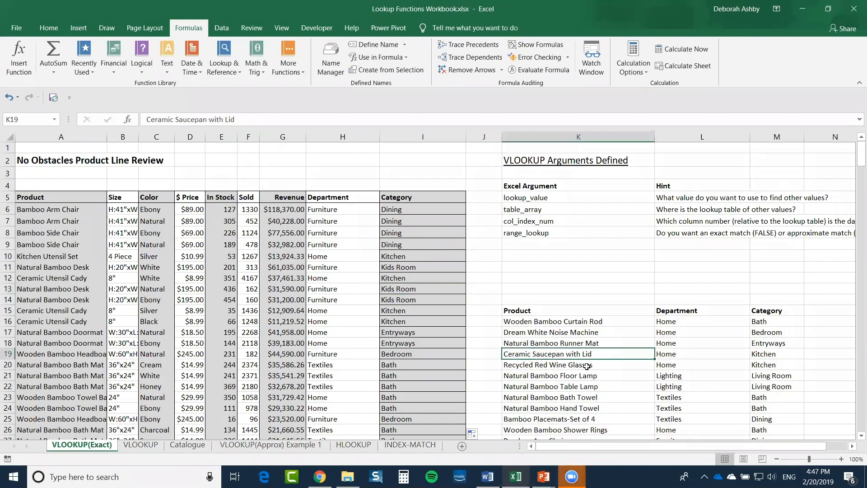
{"action": "key", "text": "Down"}
{"action": "key", "text": "Down"}
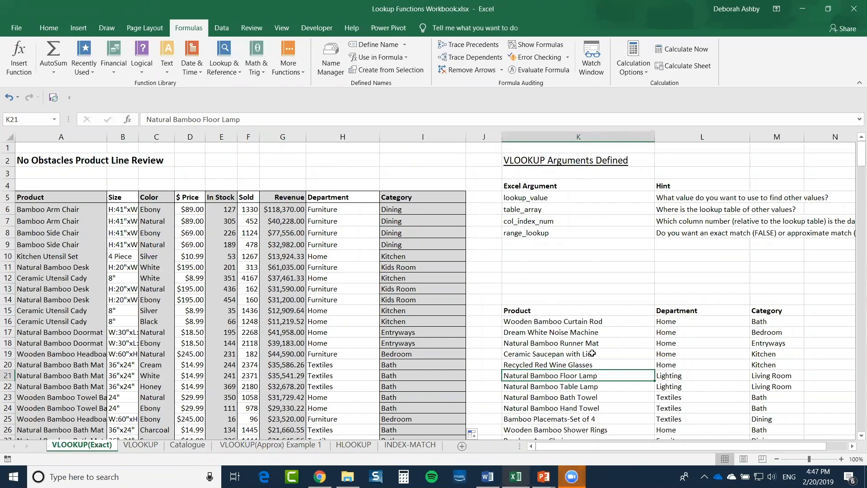
{"action": "left_click", "coordinate": [583, 341]}
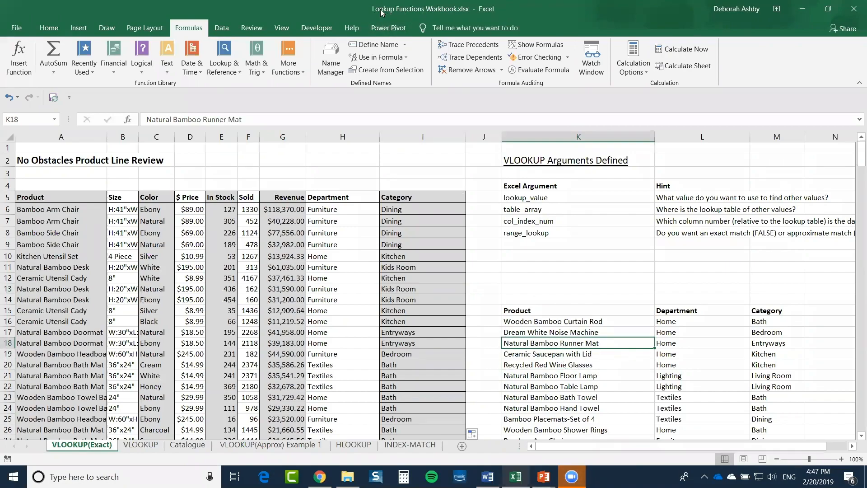
{"action": "left_click", "coordinate": [578, 361]}
{"action": "left_click", "coordinate": [558, 328]}
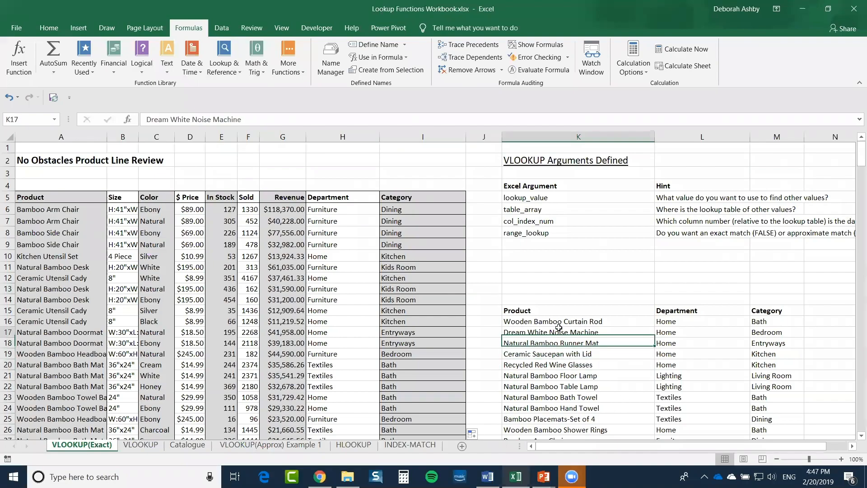
{"action": "left_click", "coordinate": [559, 355]}
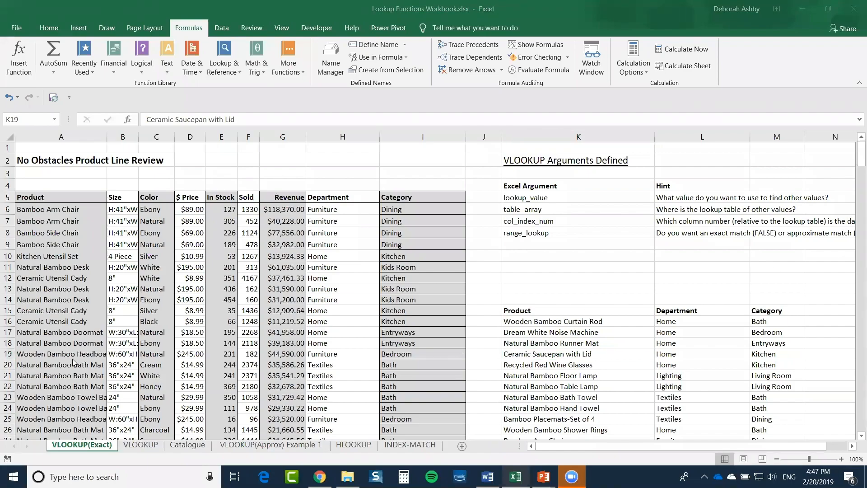
Examine the part numbers and the empty Description and Unit price cells on the VLOOKUP sheet
{"action": "left_click", "coordinate": [141, 445]}
{"action": "left_click", "coordinate": [509, 227]}
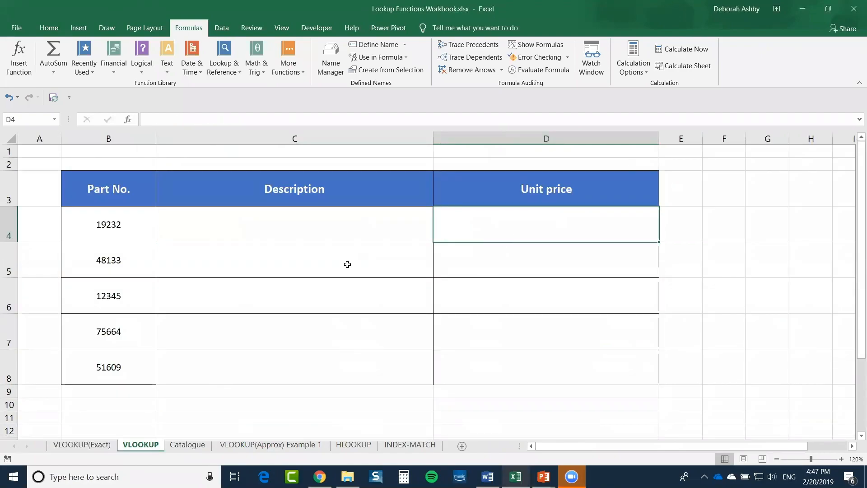
{"action": "left_click", "coordinate": [281, 229]}
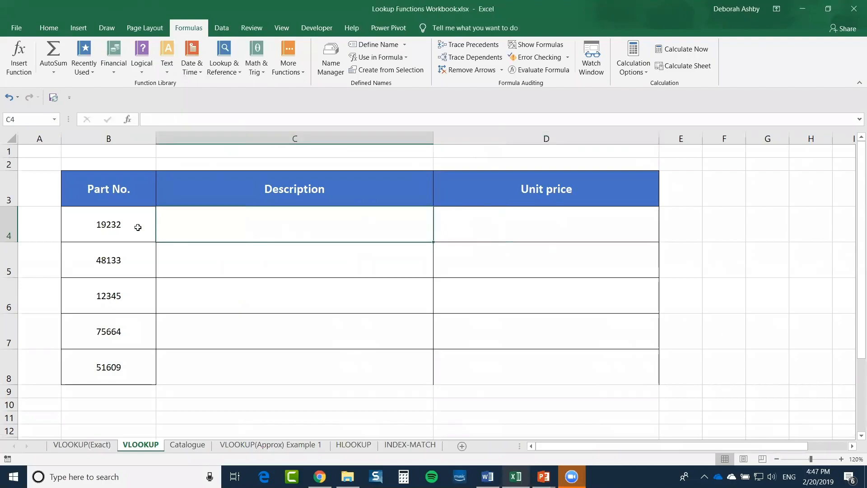
{"action": "left_click", "coordinate": [112, 222]}
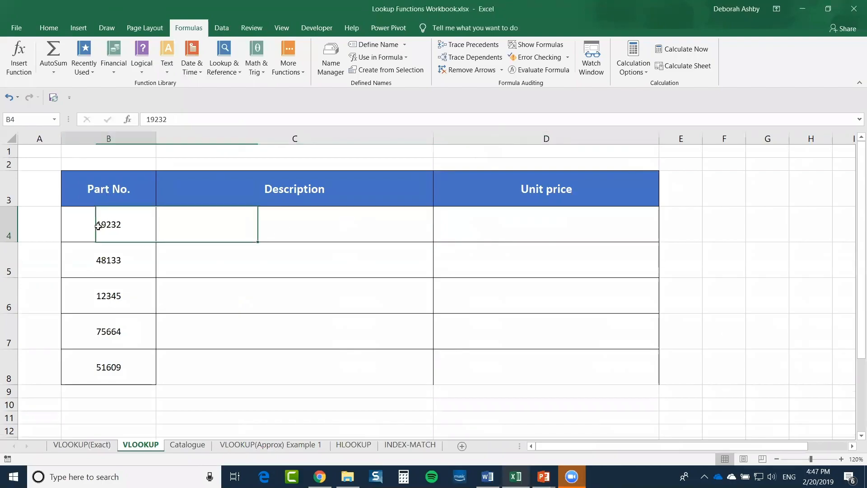
{"action": "left_click", "coordinate": [109, 261]}
{"action": "left_click", "coordinate": [111, 295]}
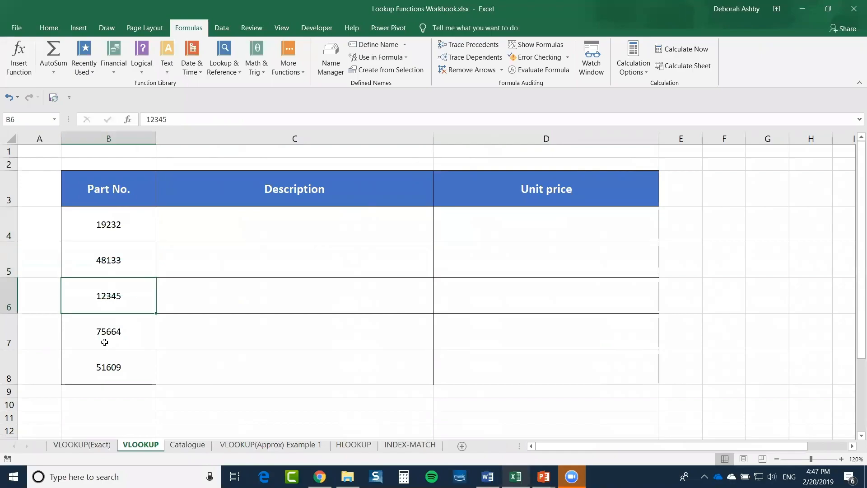
{"action": "left_click", "coordinate": [105, 343]}
{"action": "left_click", "coordinate": [309, 226]}
{"action": "left_click", "coordinate": [570, 232]}
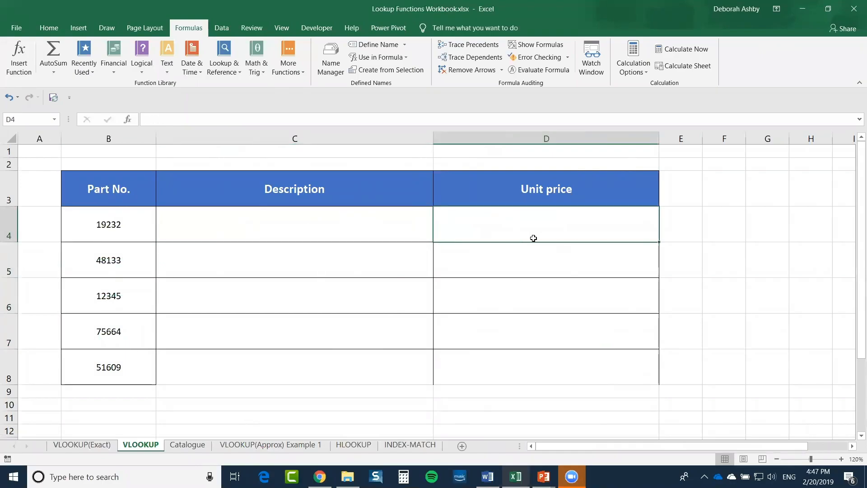
{"action": "left_click", "coordinate": [275, 223]}
{"action": "left_click", "coordinate": [497, 224]}
Examine the Part Number, Description and Price columns on the Catalogue sheet
{"action": "left_click", "coordinate": [193, 445]}
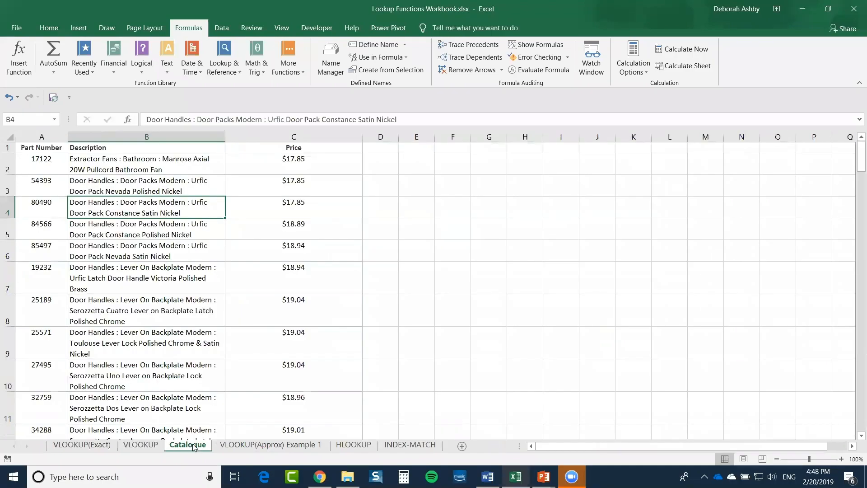
{"action": "left_click", "coordinate": [123, 266]}
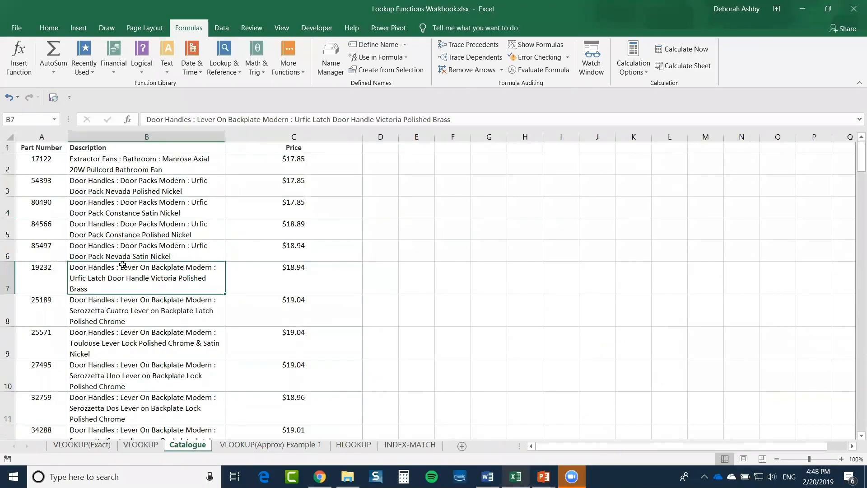
{"action": "left_click", "coordinate": [41, 137]}
{"action": "left_click", "coordinate": [156, 136]}
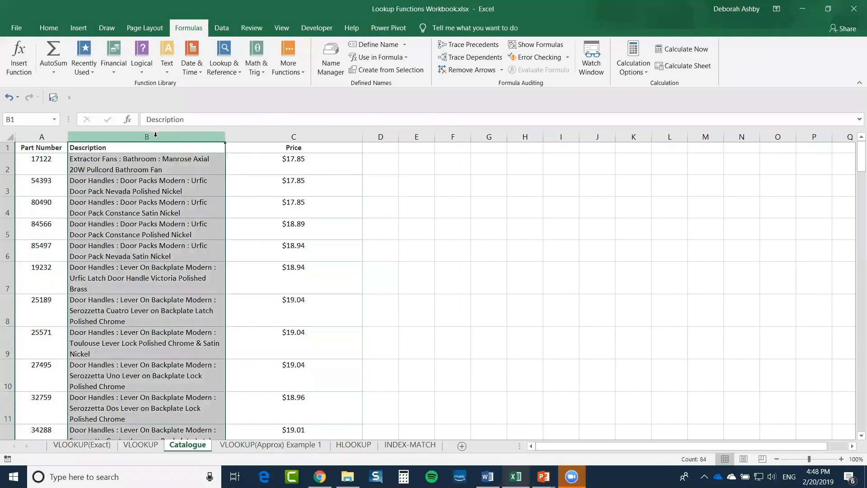
{"action": "left_click", "coordinate": [294, 136]}
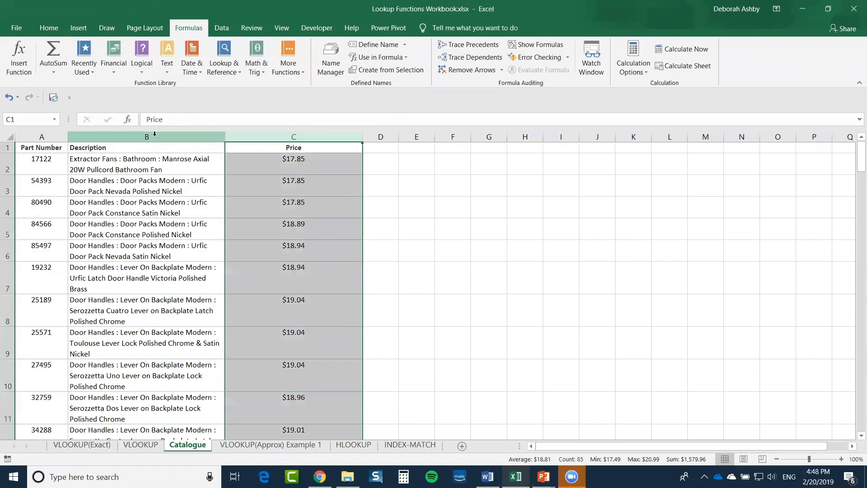
{"action": "left_click", "coordinate": [154, 135]}
{"action": "left_click", "coordinate": [291, 136]}
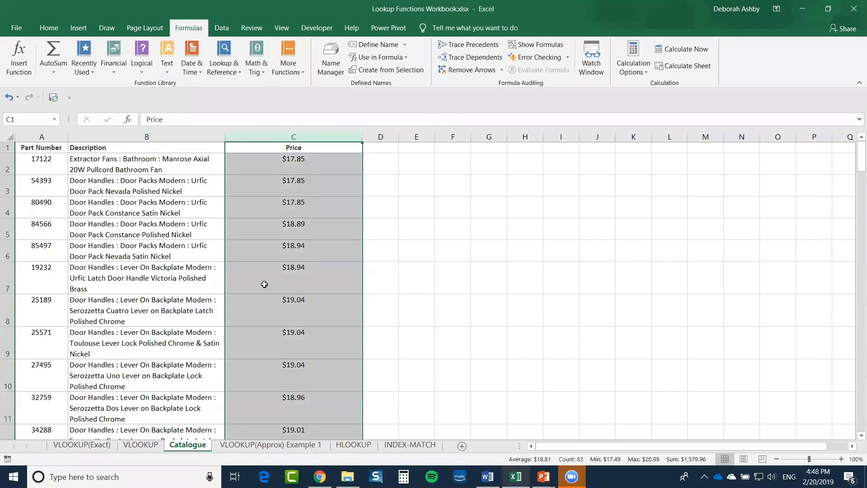
Return to the VLOOKUP sheet and check which Description and Unit price cells need lookups, along with the first part number
{"action": "left_click", "coordinate": [143, 447]}
{"action": "left_click", "coordinate": [240, 228]}
{"action": "left_click", "coordinate": [560, 240]}
{"action": "left_click", "coordinate": [493, 265]}
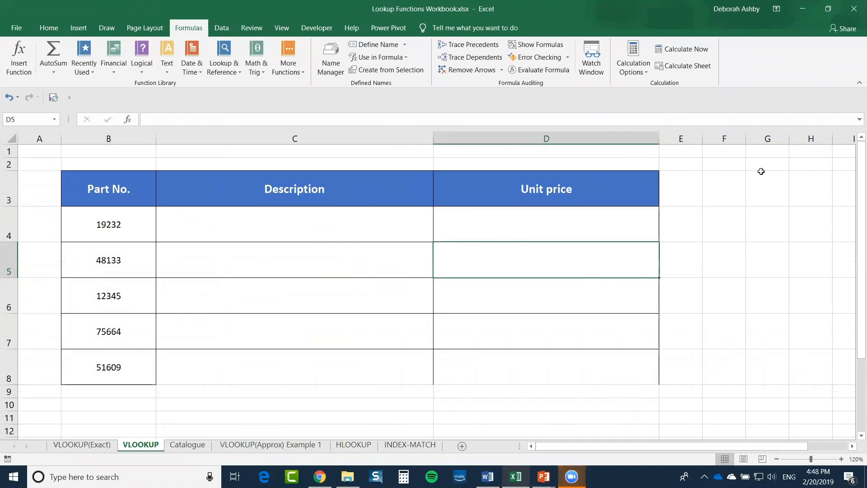
{"action": "left_click", "coordinate": [116, 235]}
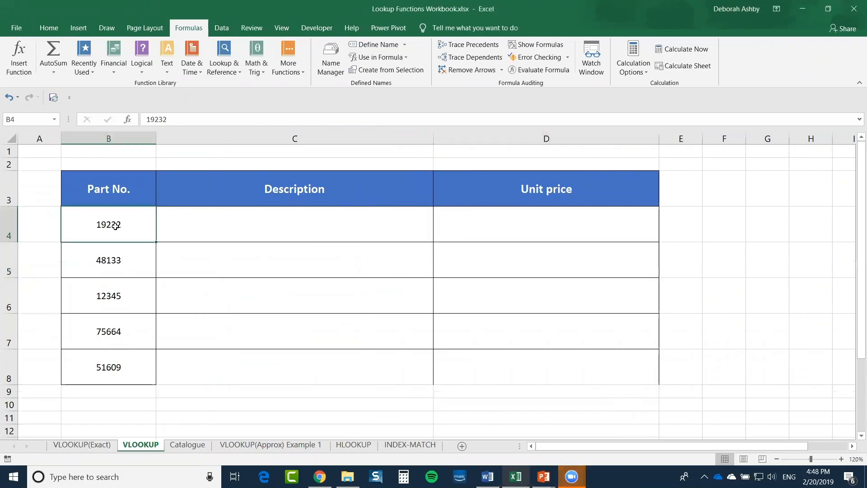
Review how part numbers, descriptions and prices are laid out in the Catalogue sheet's table
{"action": "left_click", "coordinate": [187, 444]}
{"action": "left_click", "coordinate": [50, 168]}
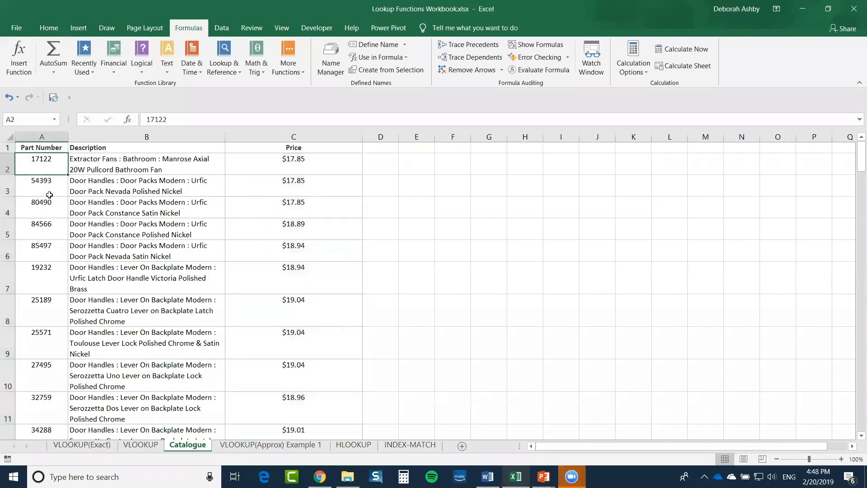
{"action": "left_click", "coordinate": [107, 163]}
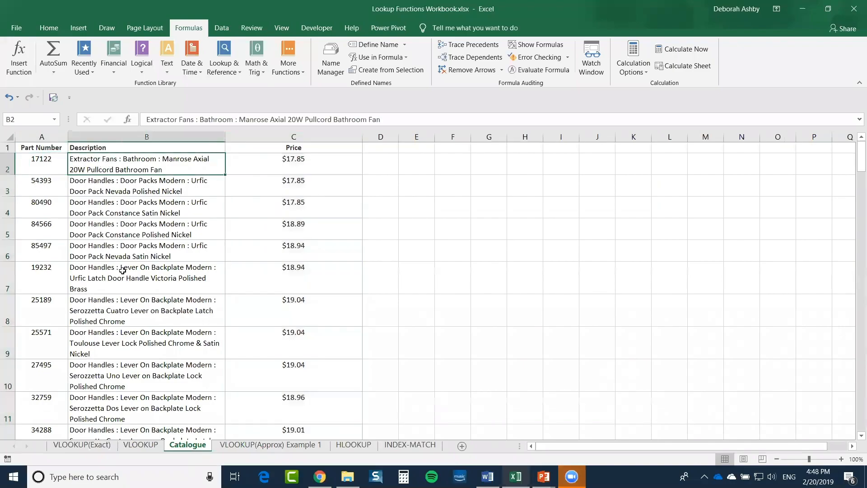
{"action": "left_click", "coordinate": [290, 163]}
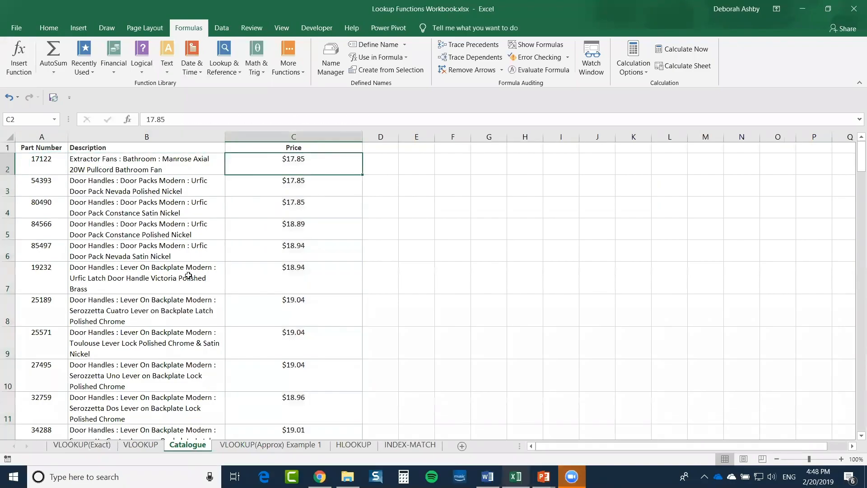
{"action": "left_click", "coordinate": [159, 207]}
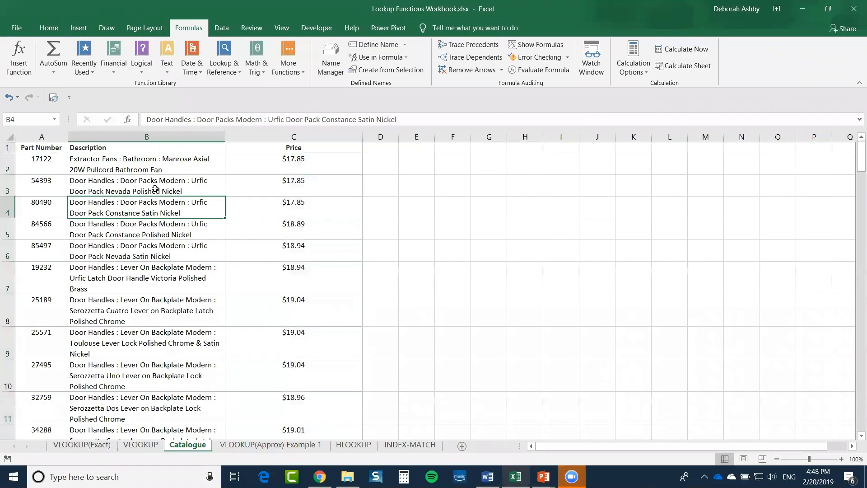
{"action": "left_click", "coordinate": [170, 190]}
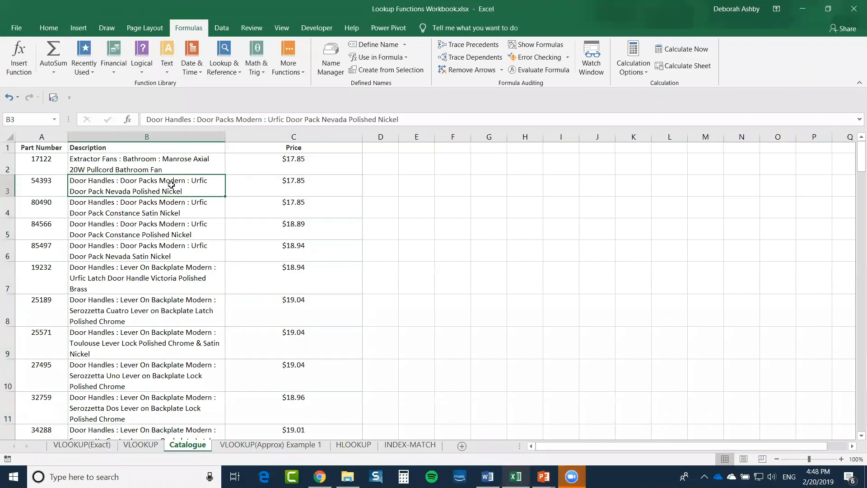
{"action": "left_click", "coordinate": [170, 160]}
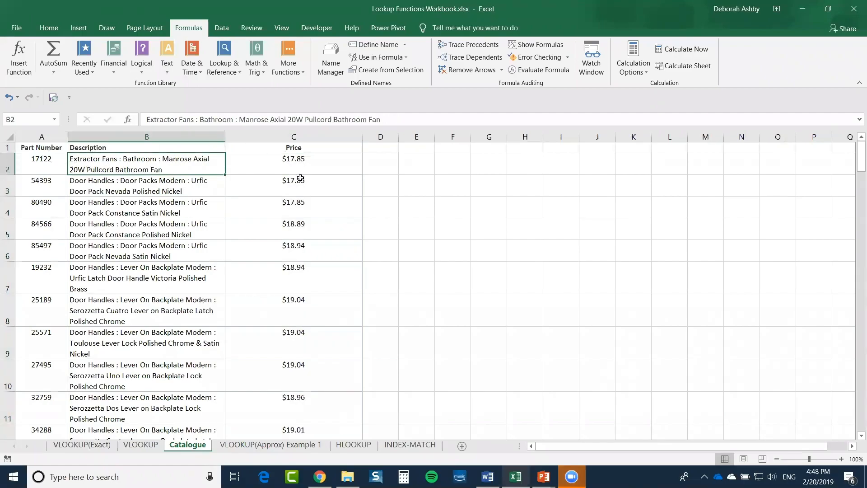
Select the whole table on the Catalogue sheet and name the range Parts_Catalogue
{"action": "left_click", "coordinate": [164, 209]}
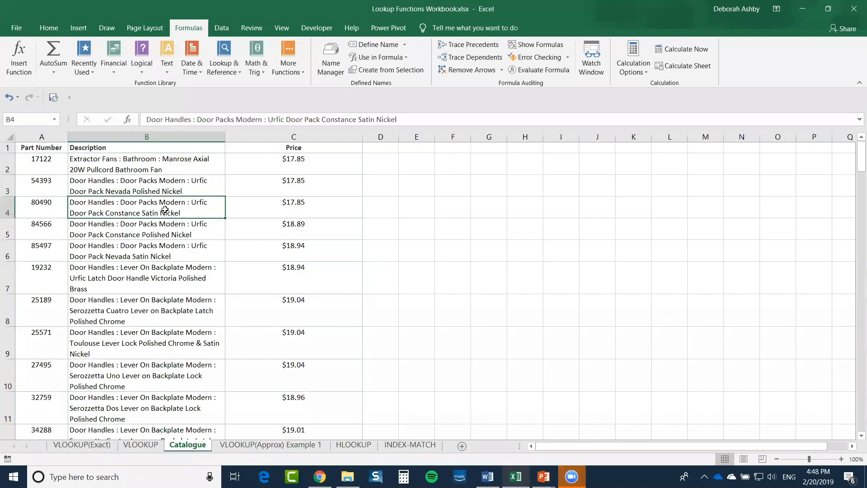
{"action": "key", "text": "ctrl+a"}
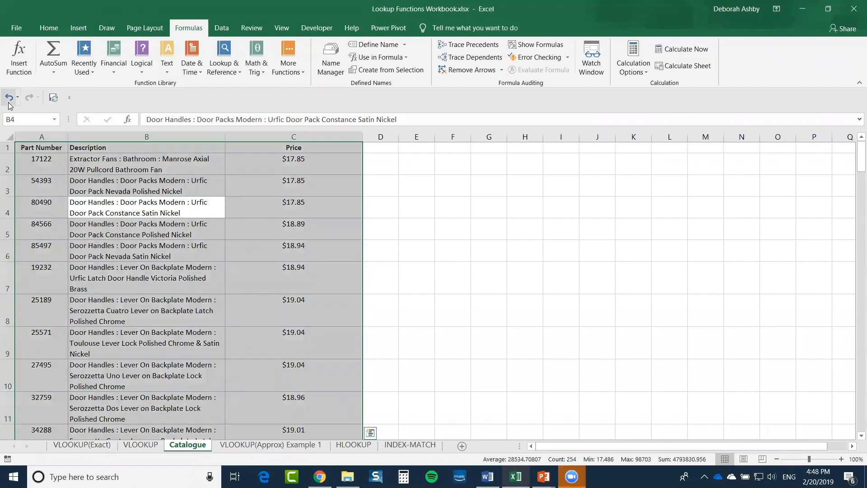
{"action": "left_click", "coordinate": [20, 120]}
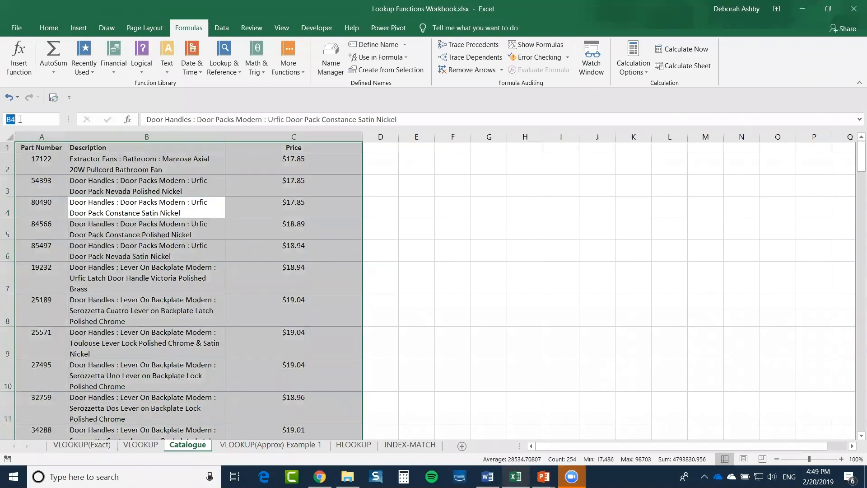
{"action": "type", "text": "Parts"}
{"action": "type", "text": "_Catalogue"}
{"action": "key", "text": "Return"}
Start a VLOOKUP formula in C4 of the VLOOKUP sheet with lookup value B4 and table array Parts_Catalogue
{"action": "left_click", "coordinate": [133, 449]}
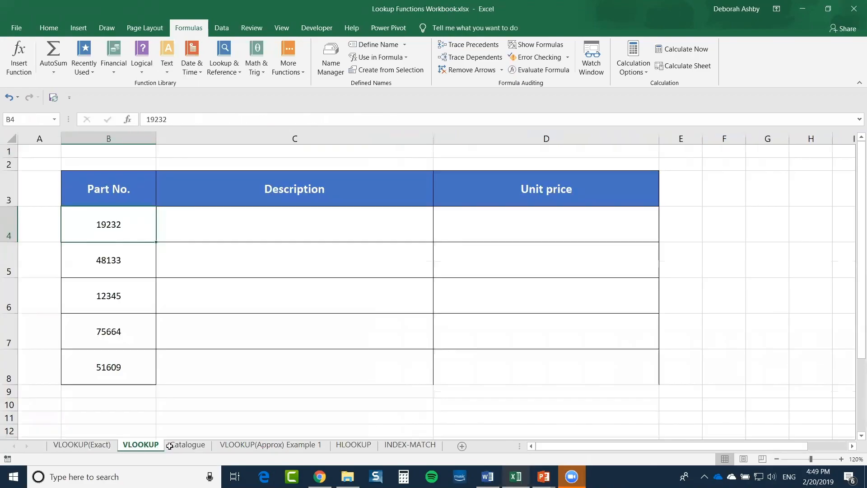
{"action": "left_click", "coordinate": [272, 231]}
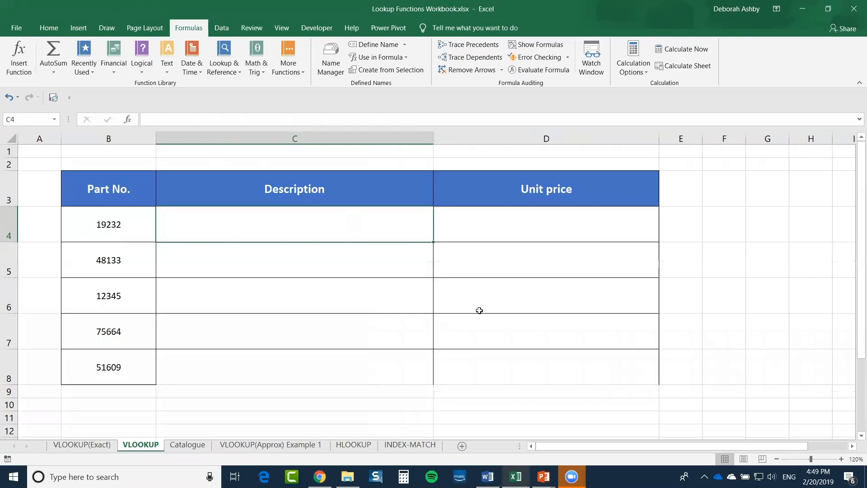
{"action": "type", "text": "=VLOO"}
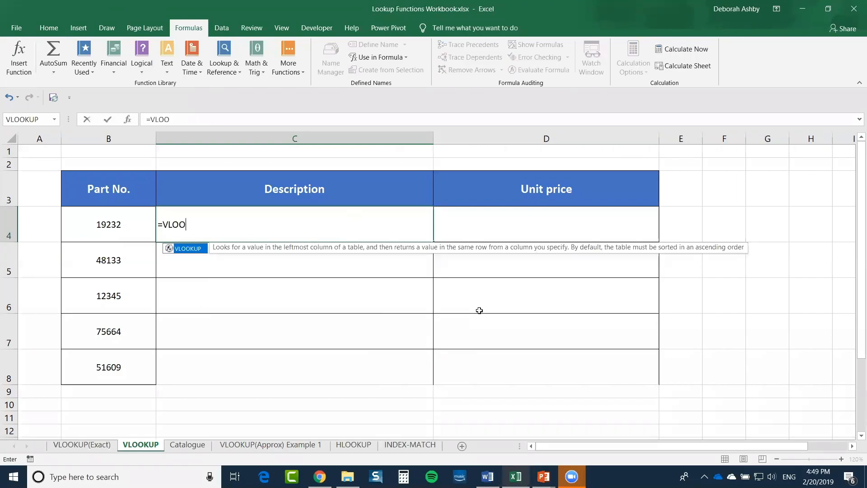
{"action": "type", "text": "KUP("}
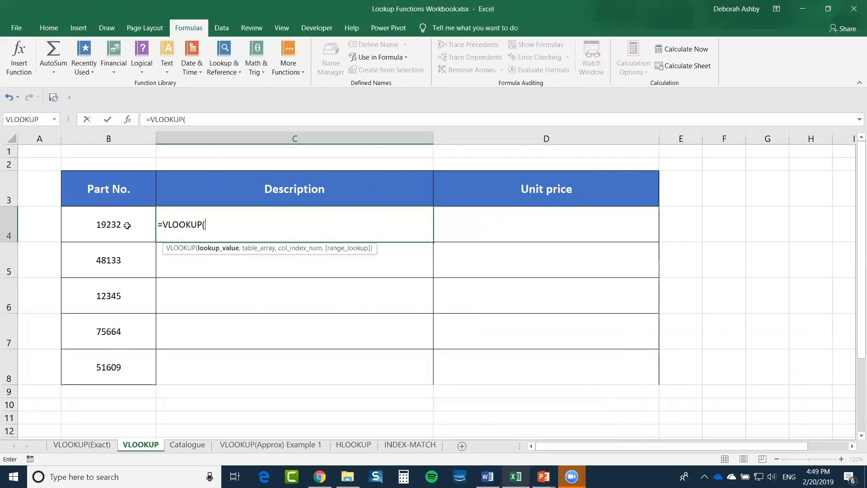
{"action": "left_click", "coordinate": [113, 234]}
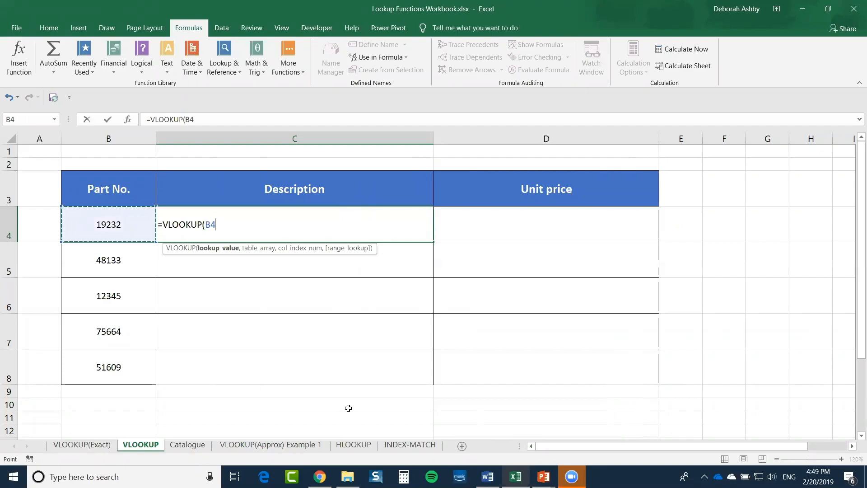
{"action": "type", "text": ","}
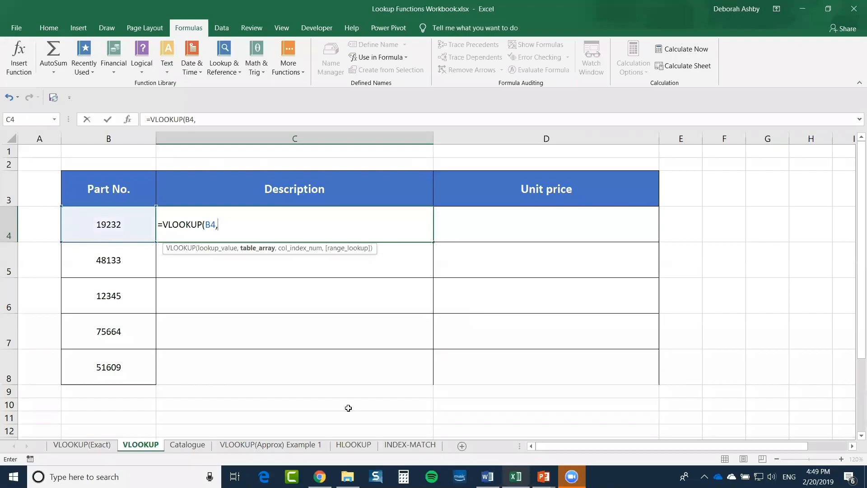
{"action": "type", "text": "Part"}
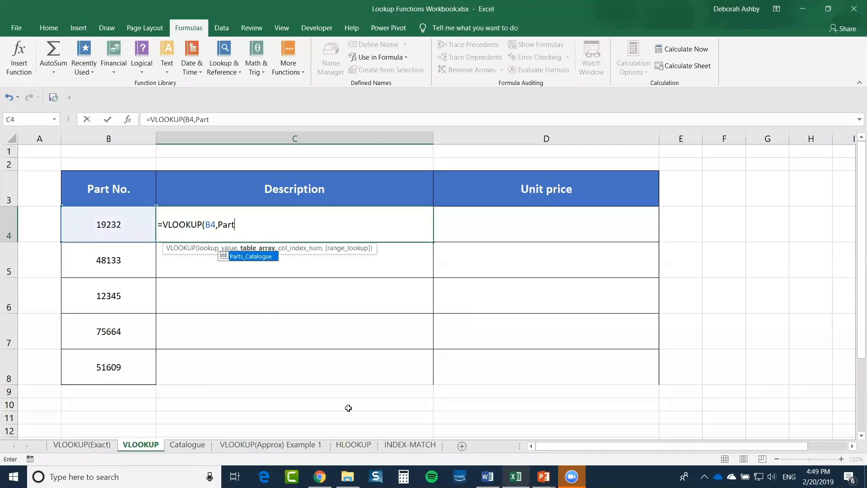
{"action": "left_click", "coordinate": [250, 257]}
{"action": "double_click", "coordinate": [250, 257]}
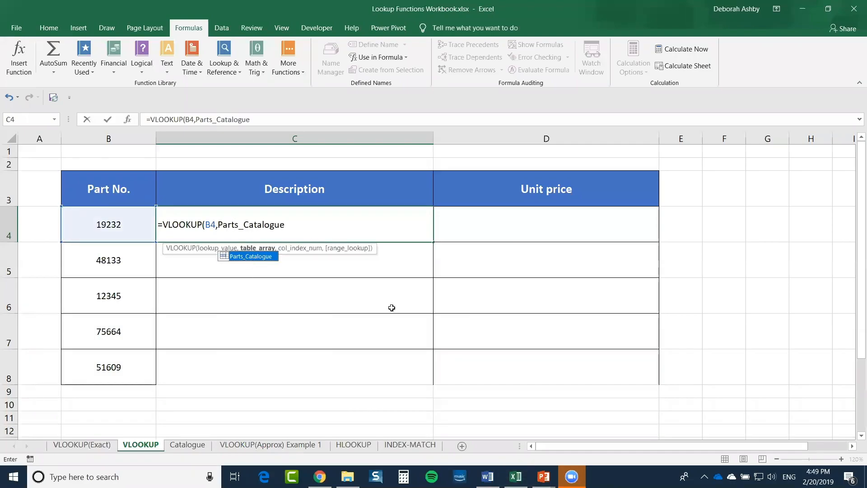
{"action": "left_click", "coordinate": [298, 222]}
Complete the Description formula with column index 2 and range lookup FALSE
{"action": "type", "text": ",2"}
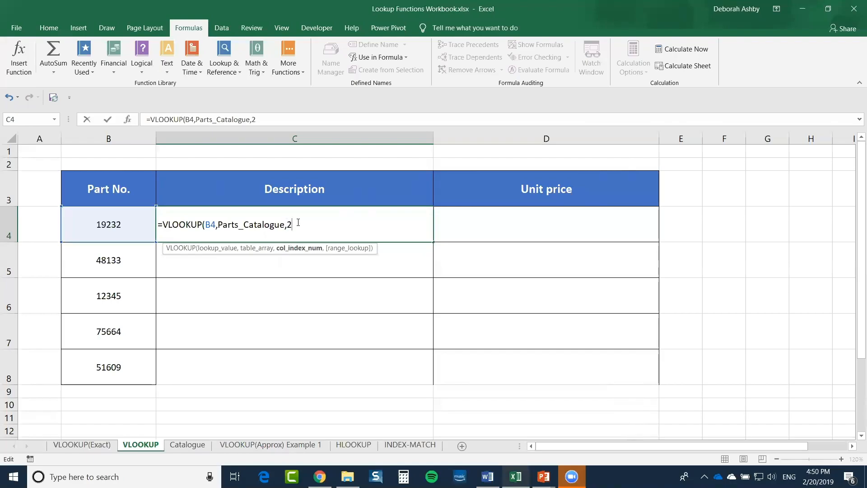
{"action": "type", "text": ","}
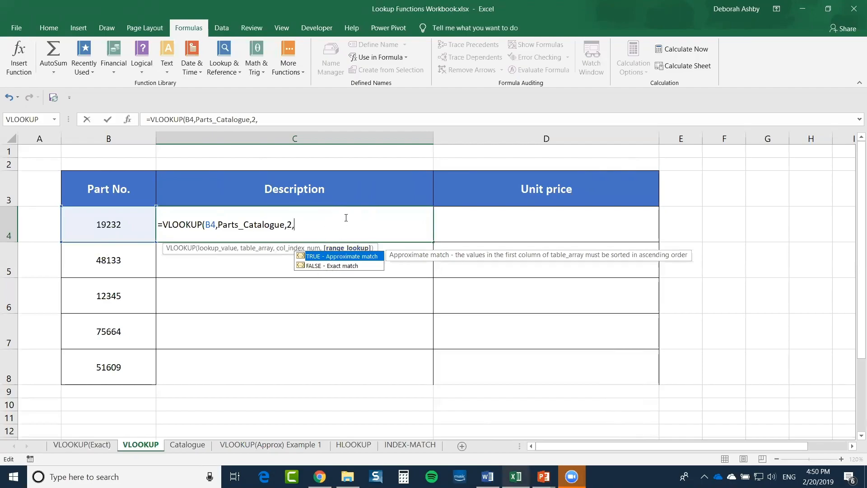
{"action": "type", "text": "FALSE)"}
{"action": "key", "text": "Return"}
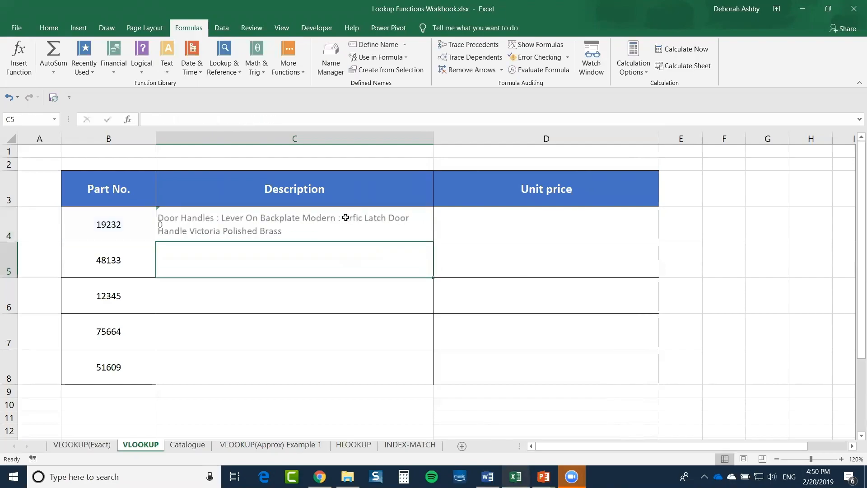
Fill the Description formula down to the last part number and check the result for part 12345
{"action": "left_click", "coordinate": [345, 217]}
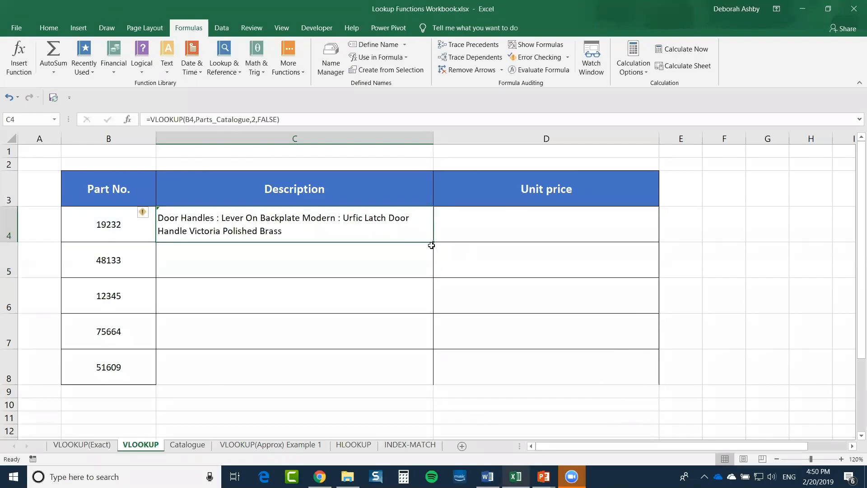
{"action": "double_click", "coordinate": [435, 241]}
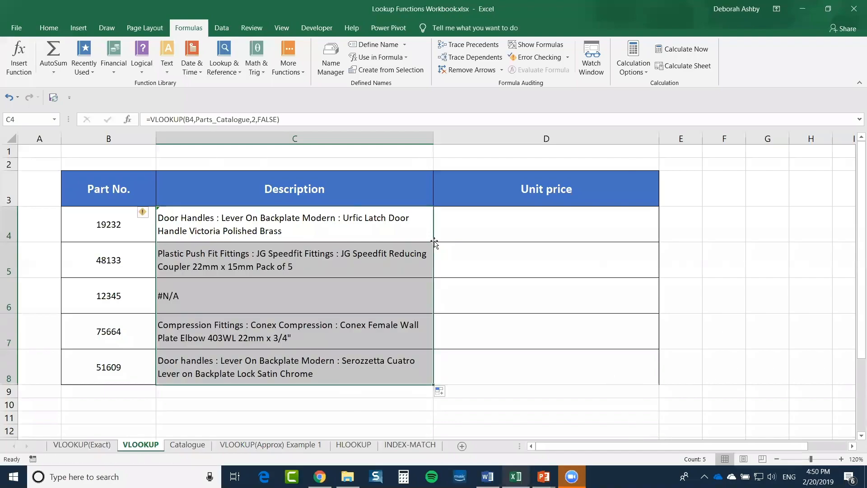
{"action": "left_click", "coordinate": [219, 290]}
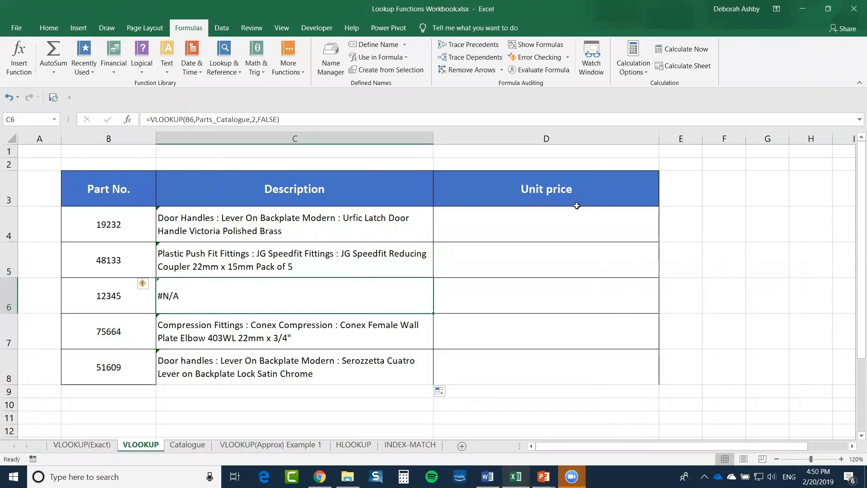
Check which column holds the price on the Catalogue sheet, and return to the first Unit price cell on the VLOOKUP sheet
{"action": "left_click", "coordinate": [564, 223]}
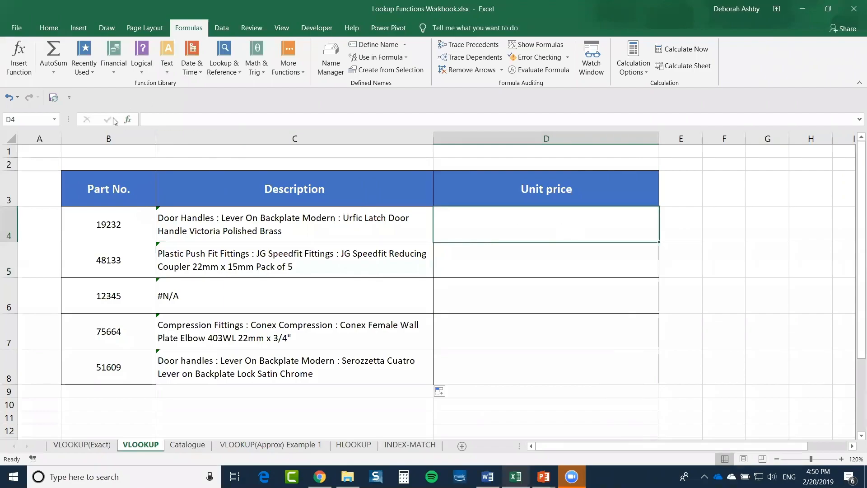
{"action": "left_click", "coordinate": [188, 444]}
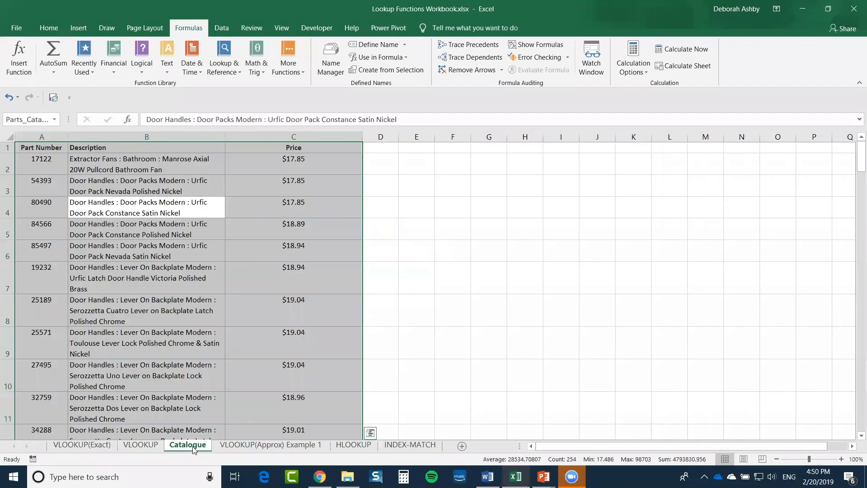
{"action": "left_click", "coordinate": [332, 236]}
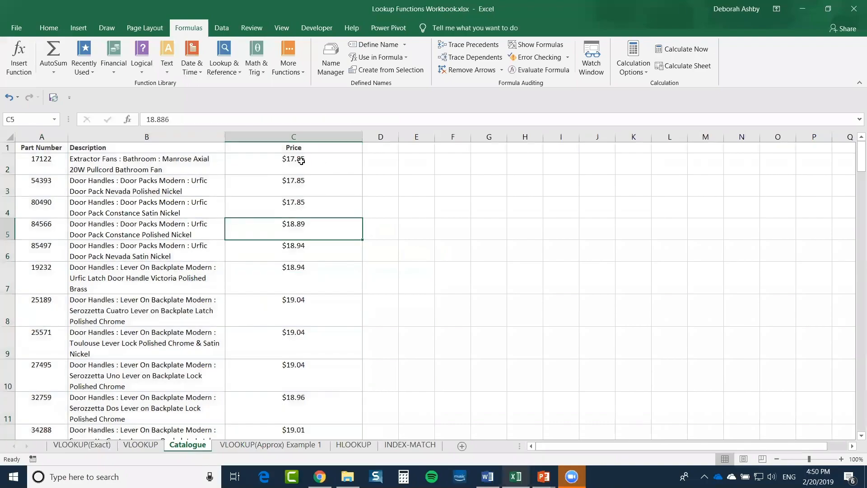
{"action": "left_click", "coordinate": [297, 136]}
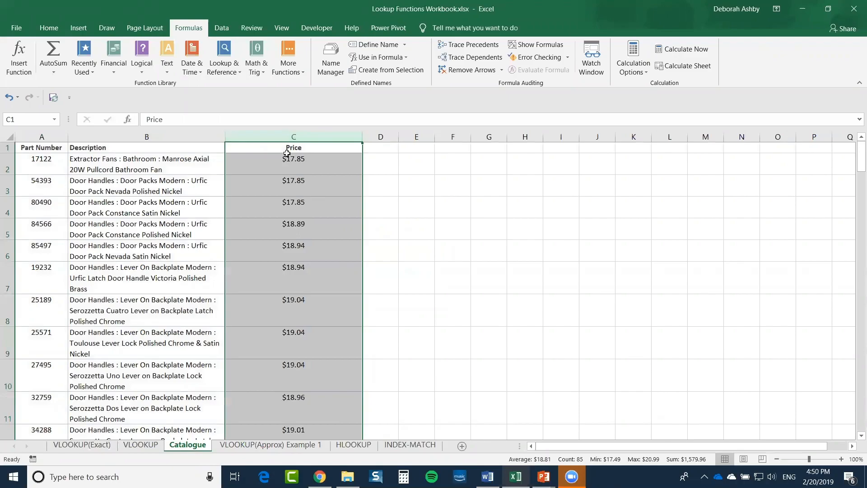
{"action": "left_click", "coordinate": [36, 168]}
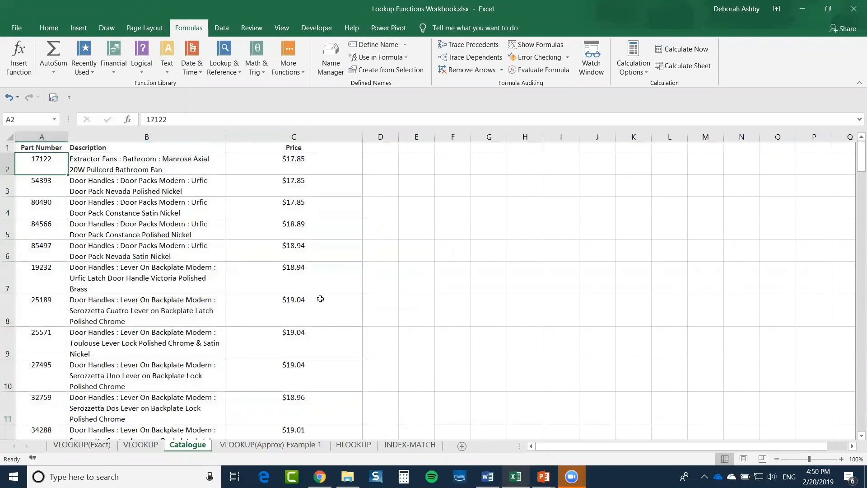
{"action": "left_click", "coordinate": [140, 446]}
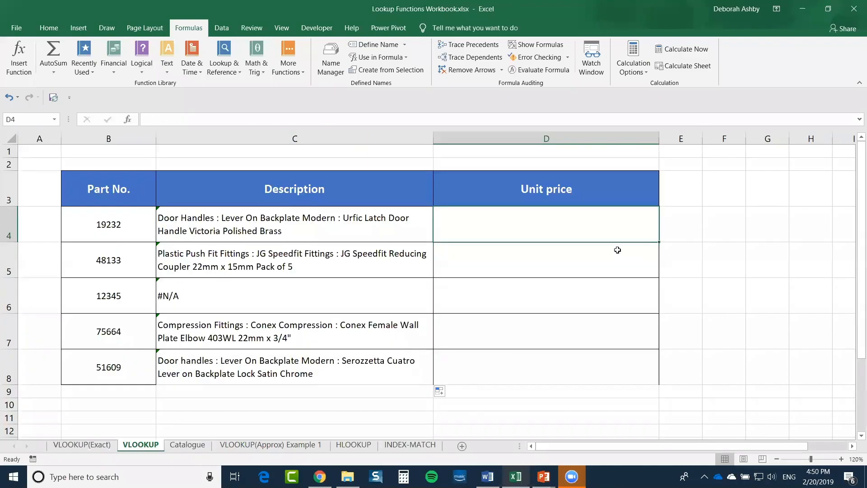
Start a VLOOKUP formula in D4 with lookup value B4 and the named range Parts_Catalogue as table array
{"action": "left_click", "coordinate": [129, 119]}
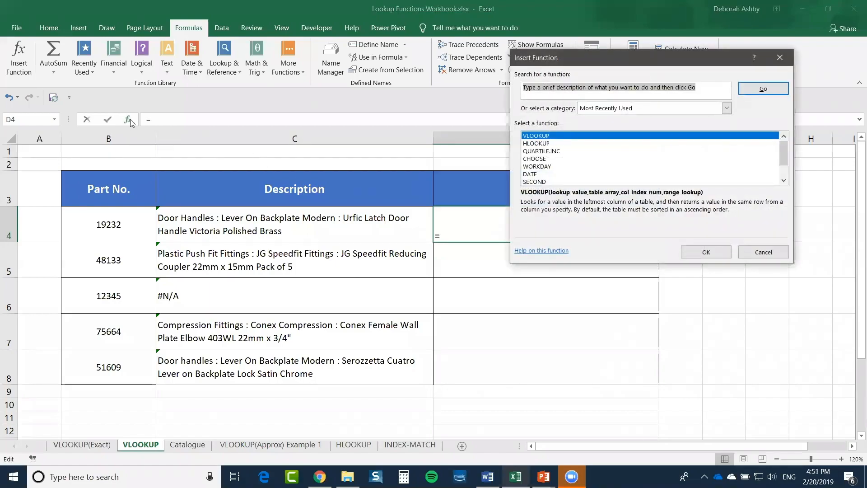
{"action": "double_click", "coordinate": [571, 139]}
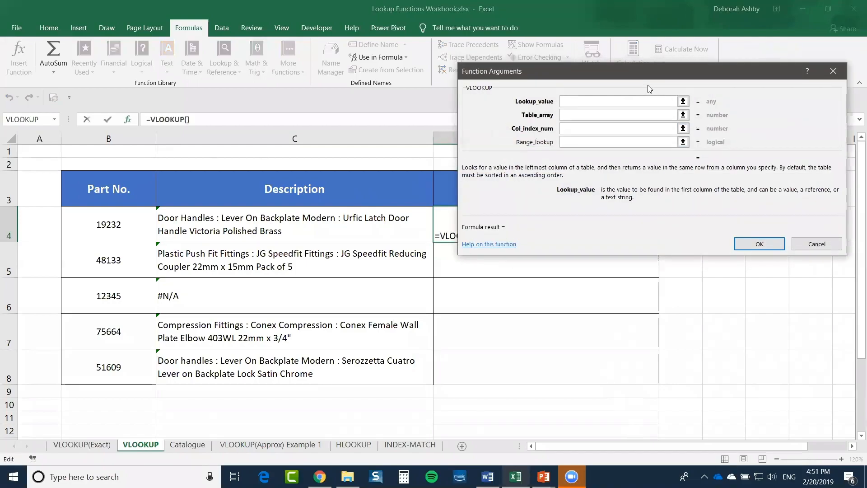
{"action": "left_click_drag", "start_coordinate": [647, 73], "coordinate": [642, 273]}
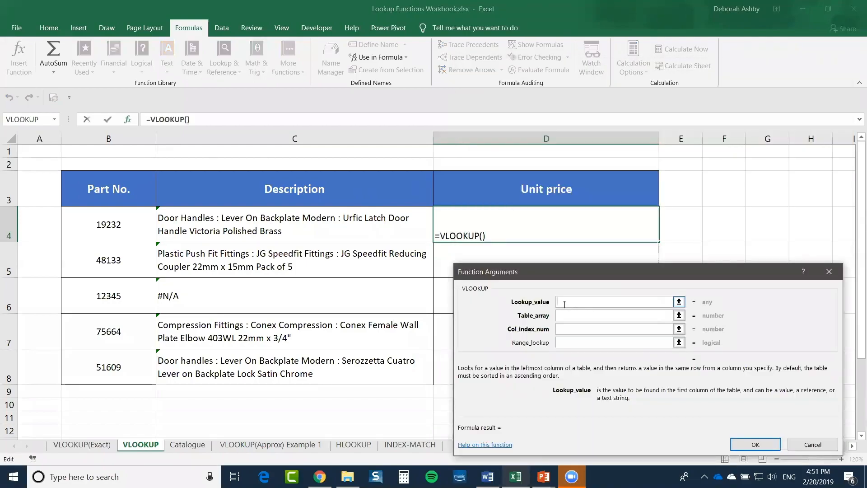
{"action": "left_click", "coordinate": [118, 227]}
{"action": "left_click", "coordinate": [569, 315]}
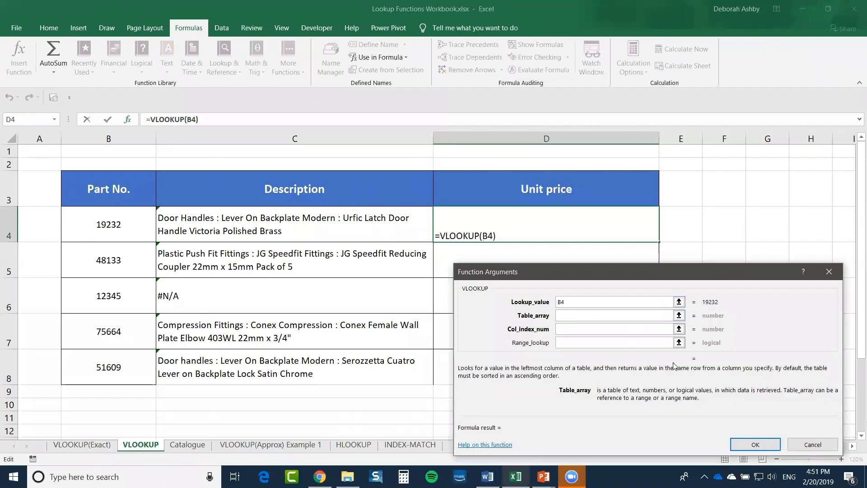
{"action": "key", "text": "F3"}
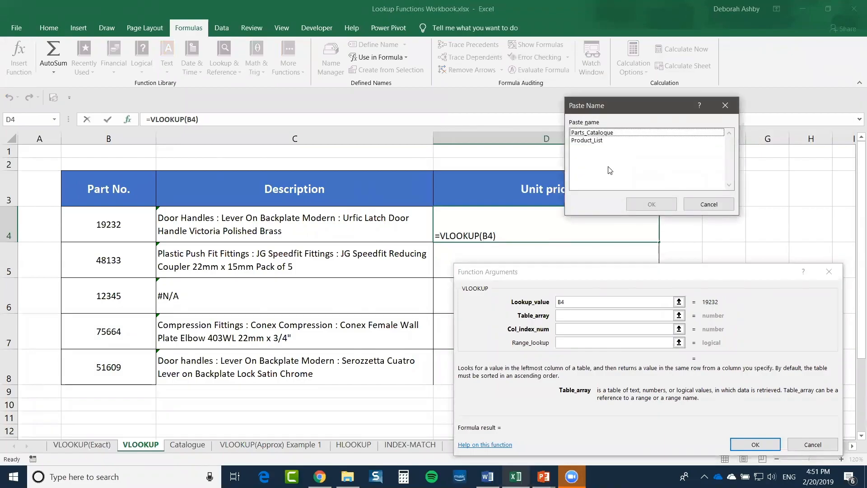
{"action": "left_click", "coordinate": [622, 134]}
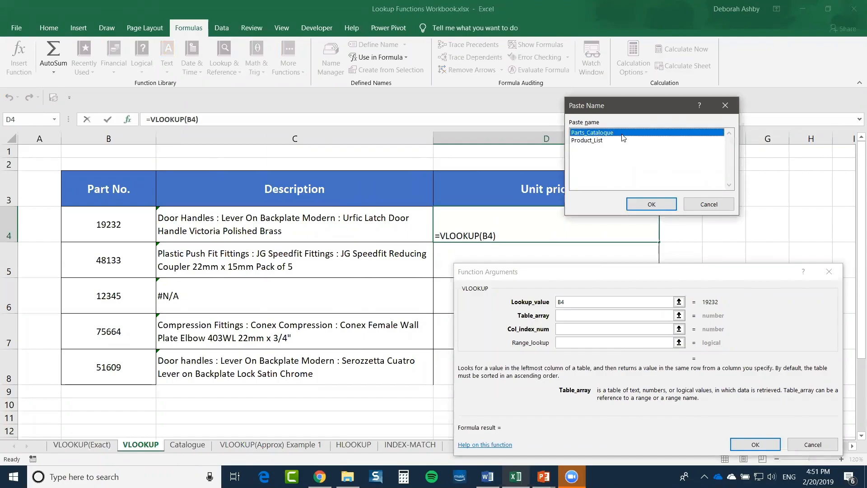
{"action": "left_click", "coordinate": [653, 204]}
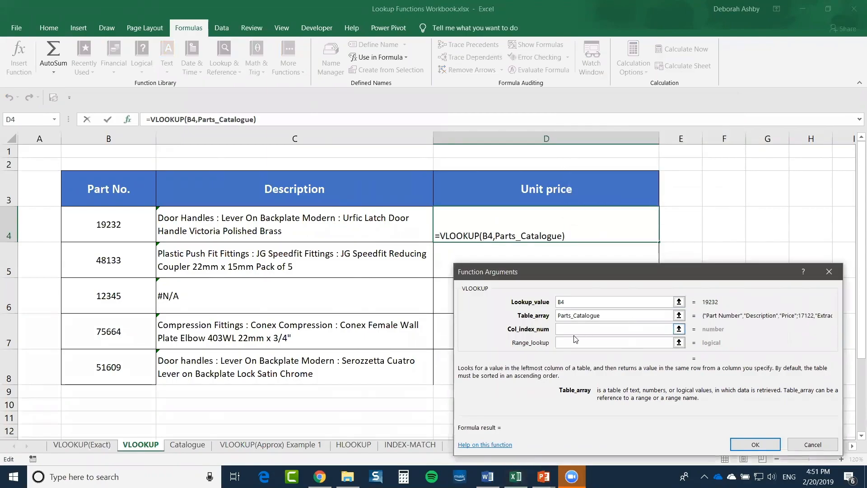
Complete the Unit price formula with column index 3 and range lookup FALSE
{"action": "key", "text": "Tab"}
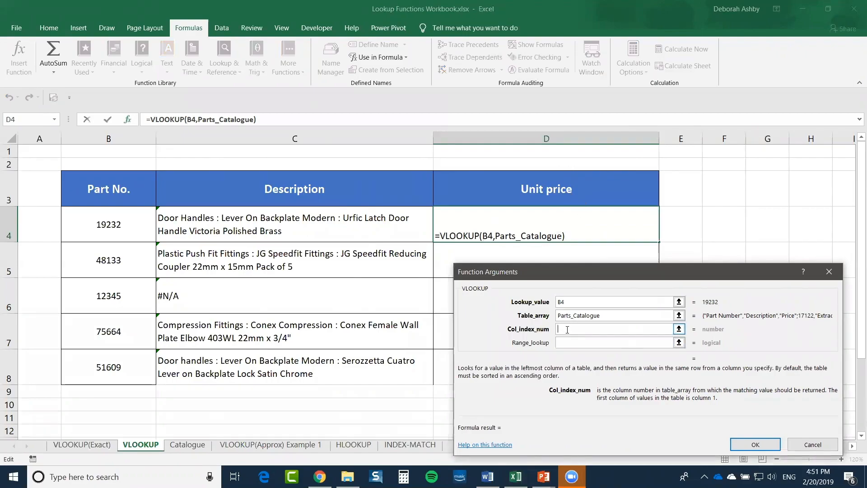
{"action": "type", "text": "3"}
{"action": "key", "text": "Tab"}
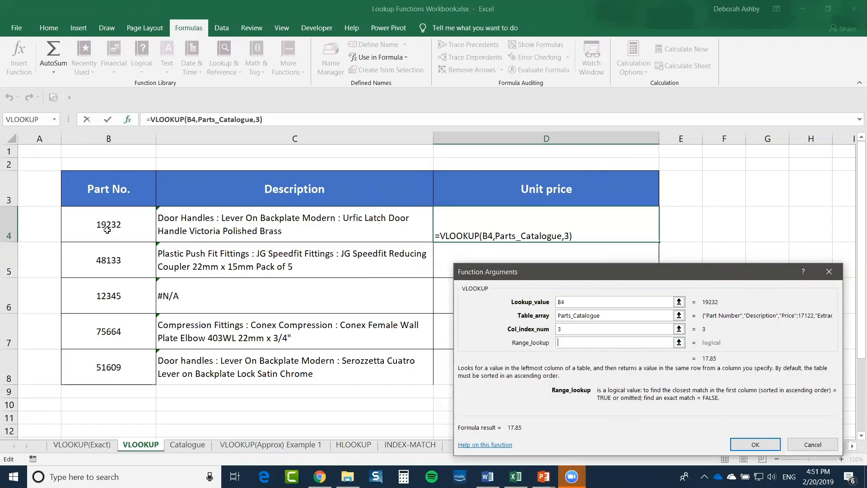
{"action": "type", "text": "FA"}
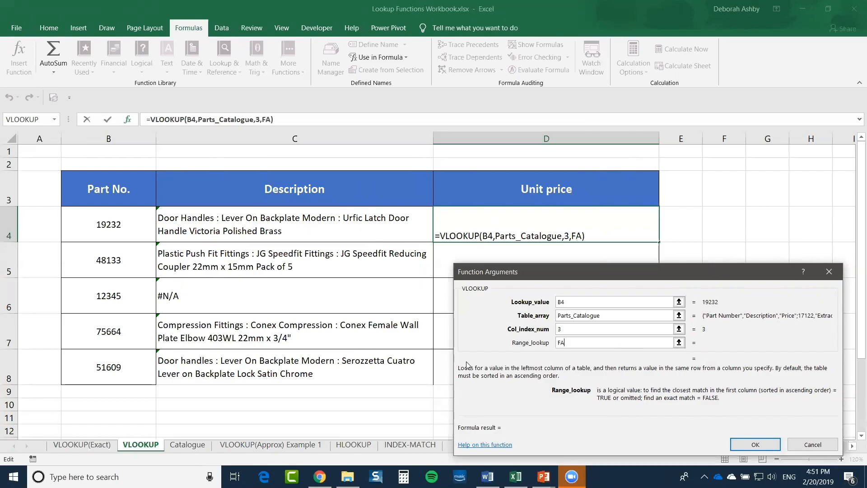
{"action": "type", "text": "LSE"}
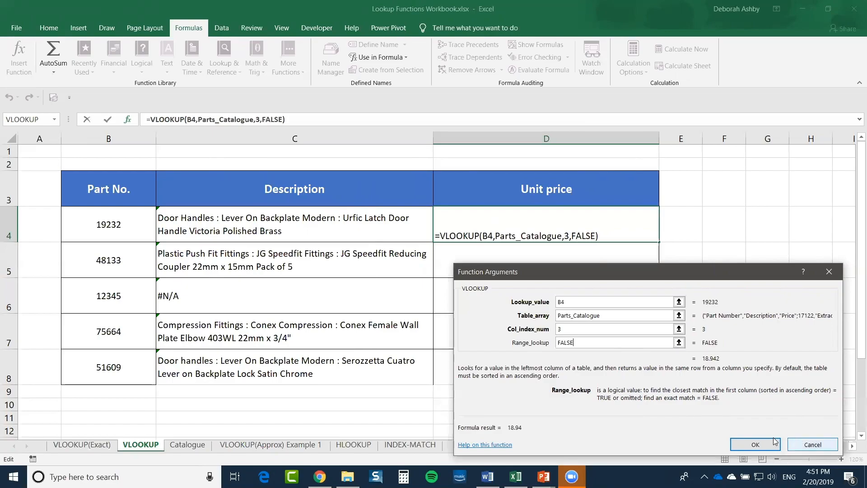
{"action": "left_click", "coordinate": [758, 445]}
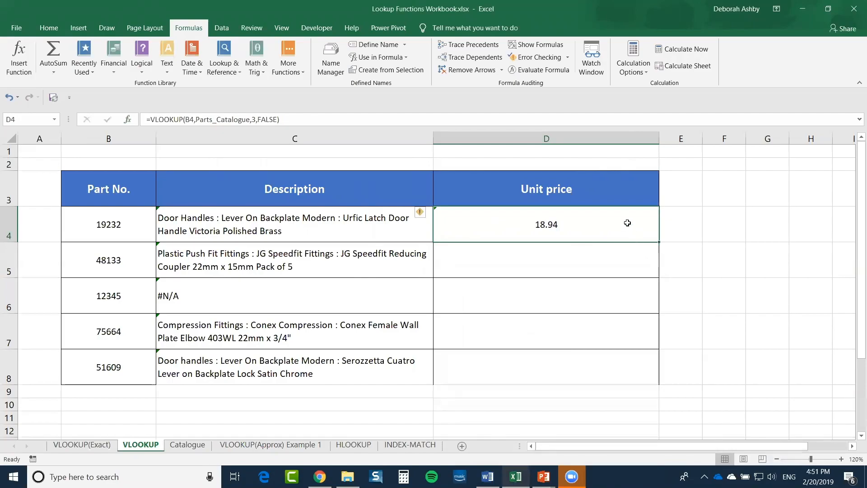
Fill the Unit price formula down to the last part number and check part 12345's results and the Catalogue sheet
{"action": "double_click", "coordinate": [658, 241]}
{"action": "left_click", "coordinate": [565, 303]}
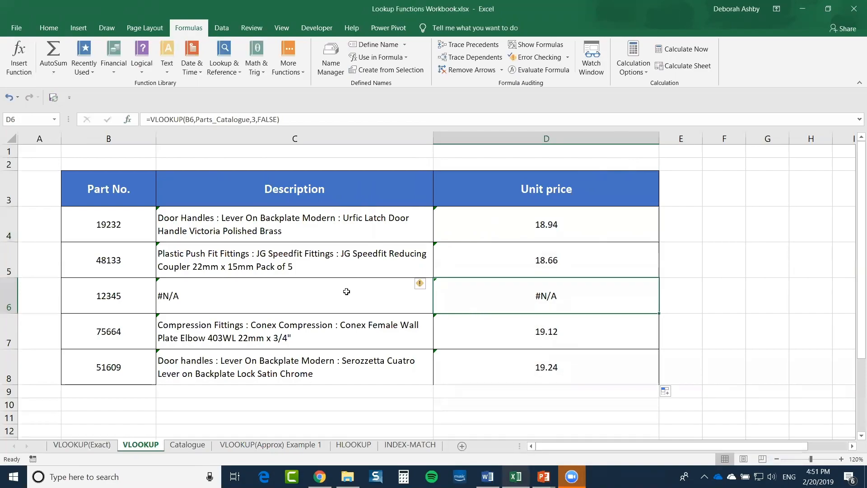
{"action": "left_click", "coordinate": [188, 303]}
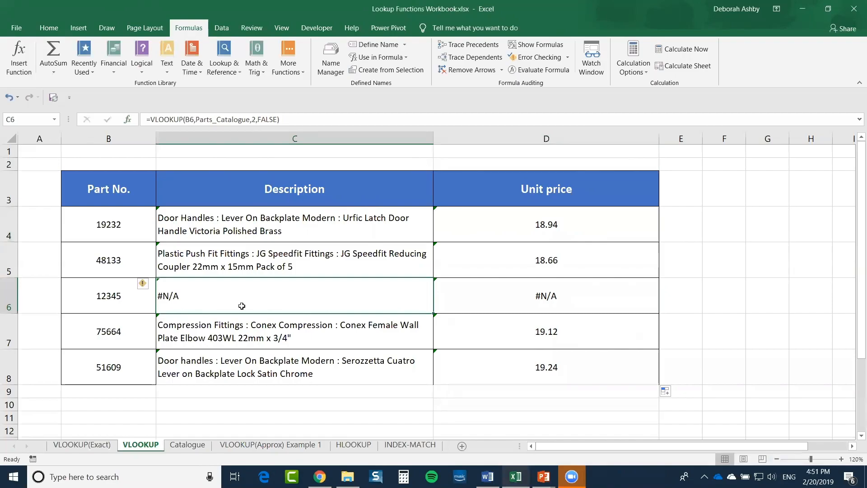
{"action": "left_click", "coordinate": [96, 300]}
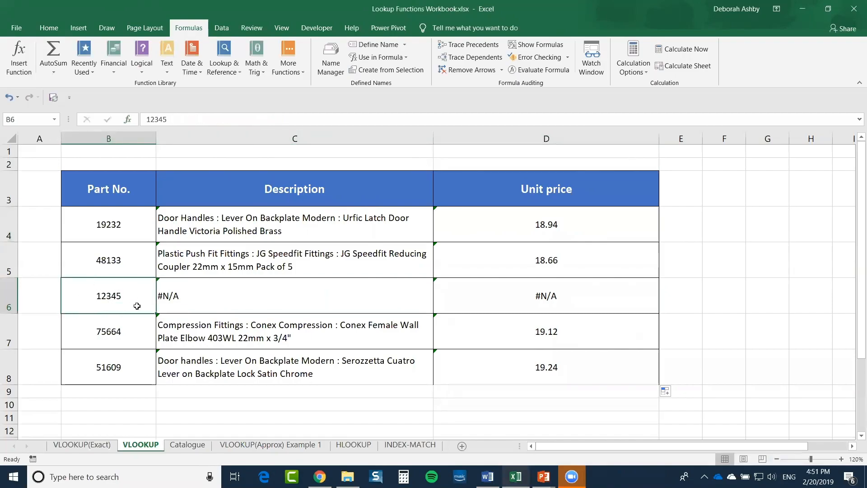
{"action": "left_click", "coordinate": [188, 445]}
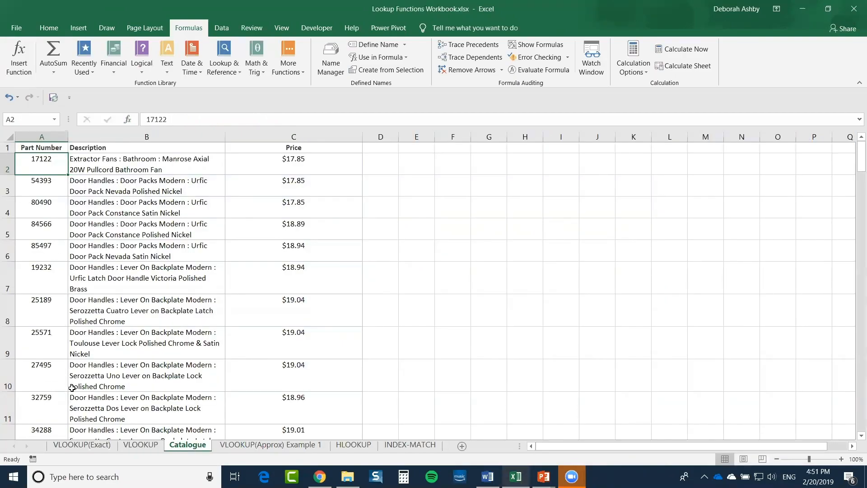
{"action": "left_click", "coordinate": [141, 445]}
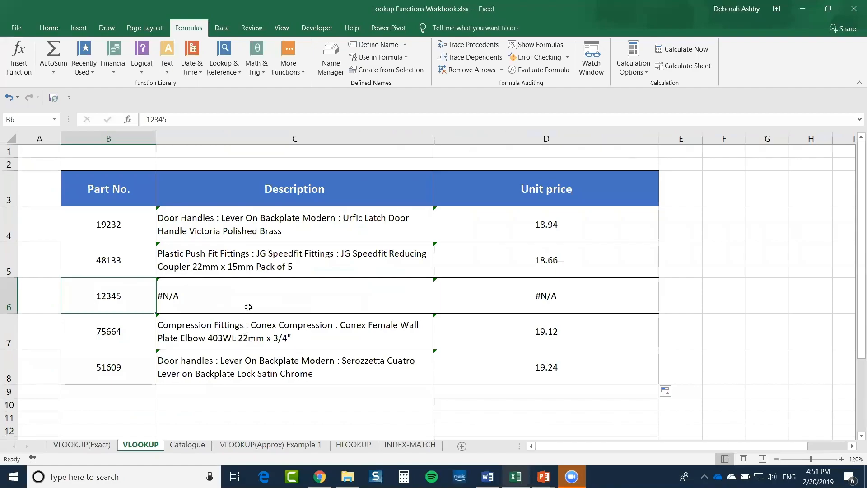
{"action": "left_click", "coordinate": [248, 305]}
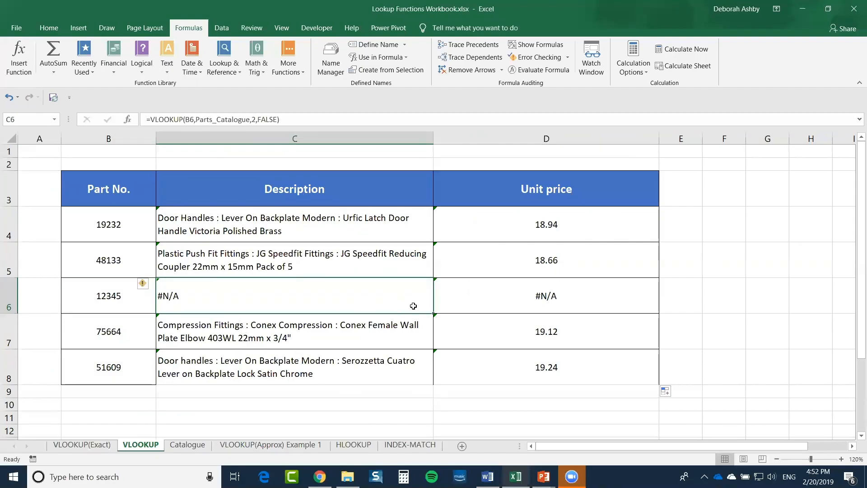
Wrap the VLOOKUP in C4 in an IFNA function that returns "Part Not Found" when there is no match
{"action": "left_click", "coordinate": [351, 225]}
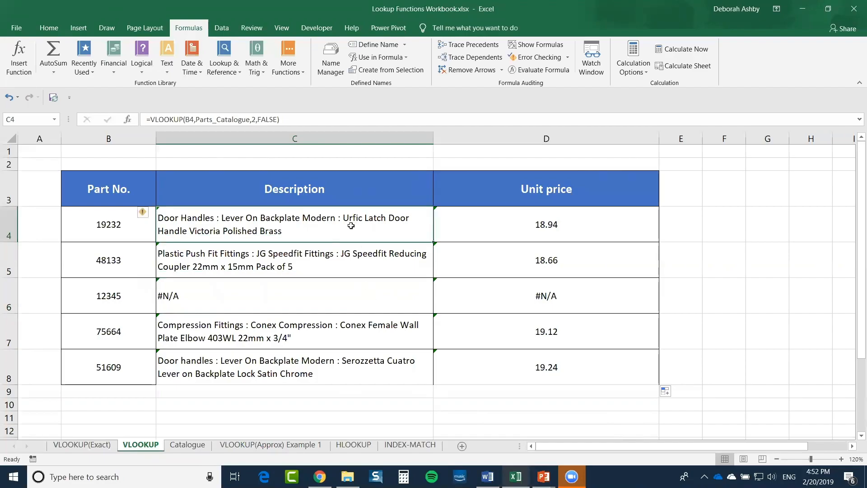
{"action": "double_click", "coordinate": [318, 232]}
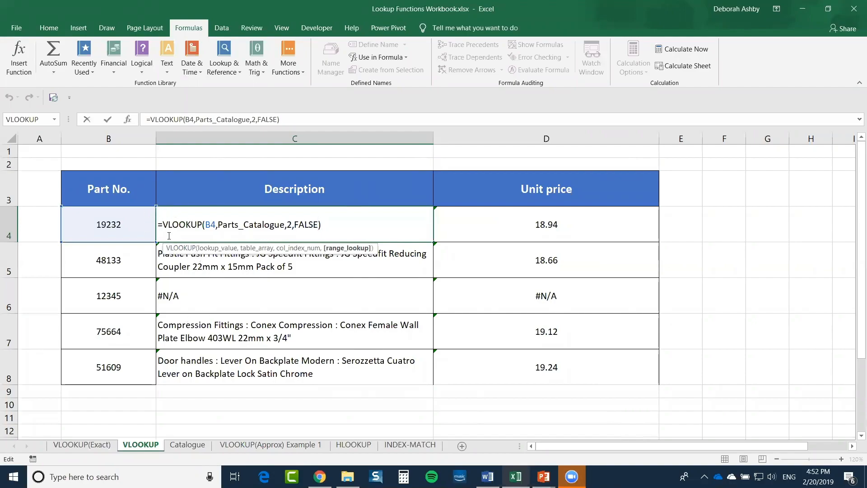
{"action": "left_click", "coordinate": [163, 223]}
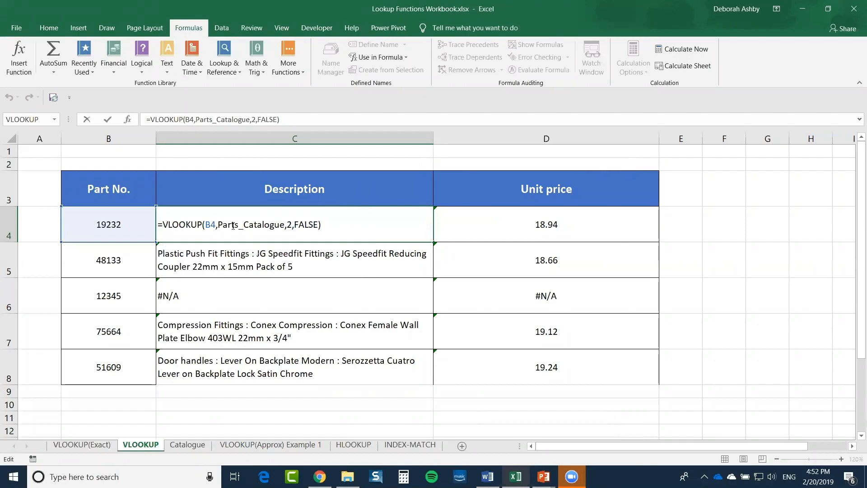
{"action": "type", "text": "IFNA"}
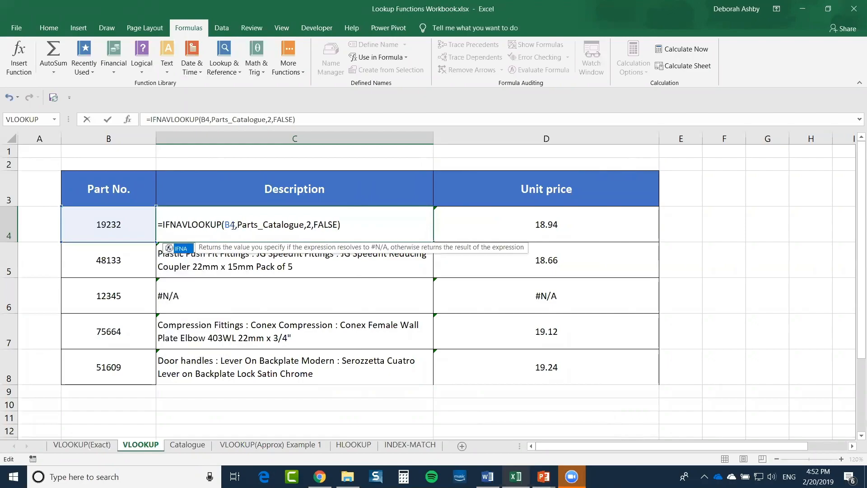
{"action": "type", "text": "("}
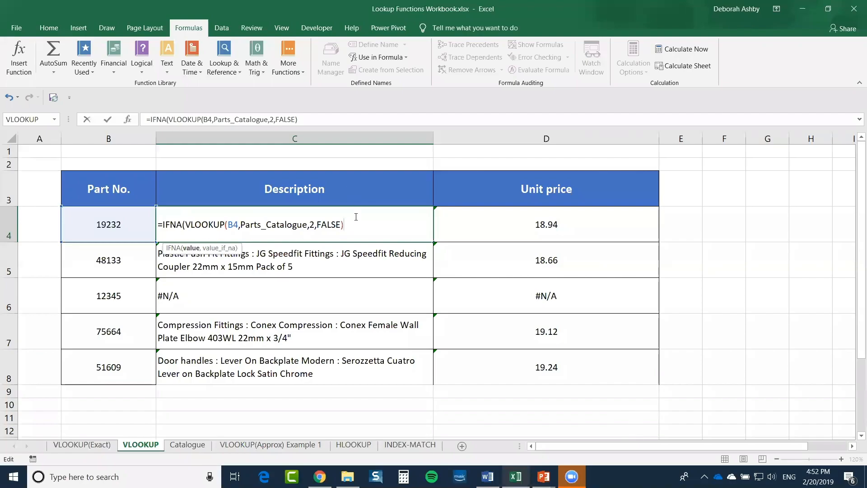
{"action": "type", "text": ","}
{"action": "type", "text": "\"Part Not Fo"}
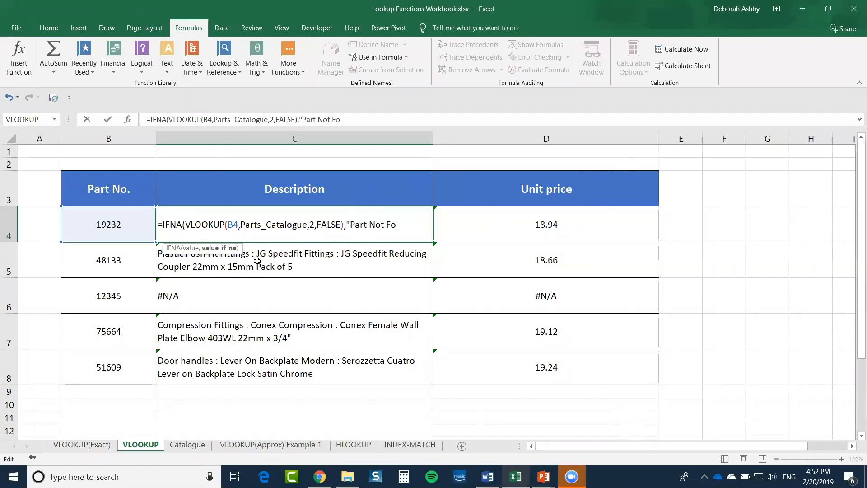
{"action": "type", "text": "und\")"}
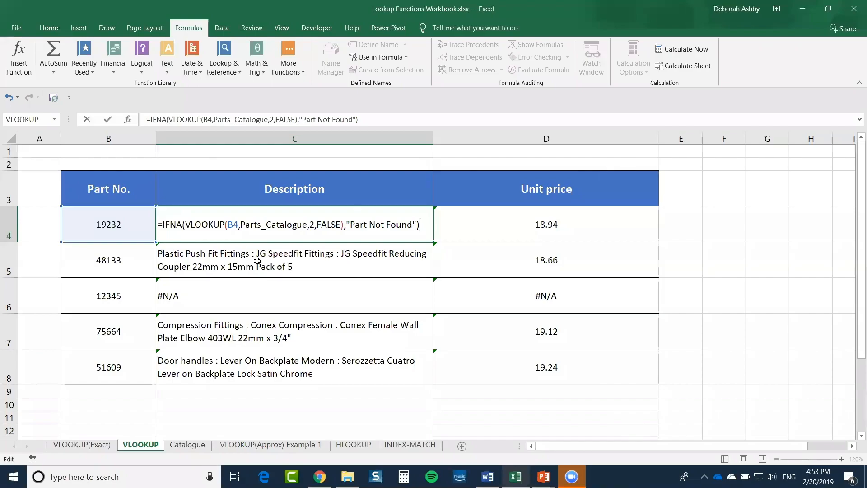
{"action": "key", "text": "ctrl+Return"}
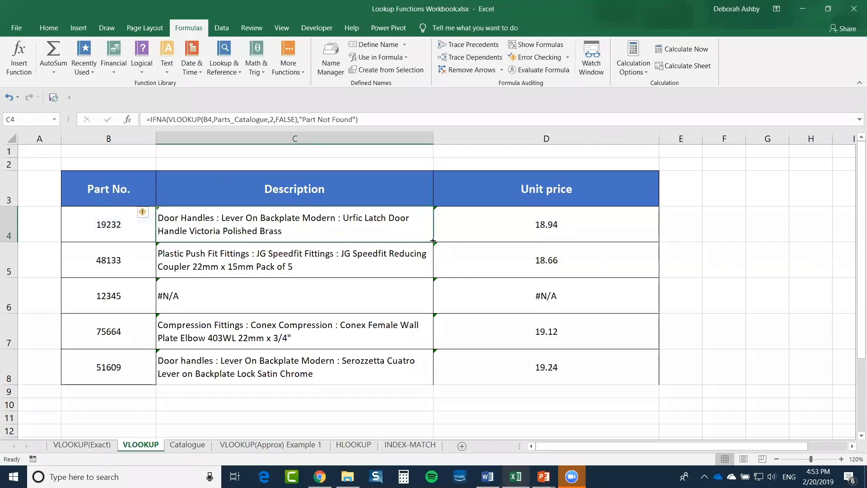
Fill the IFNA formula down the Description column and compare its formulas with those in the Unit price column
{"action": "double_click", "coordinate": [433, 241]}
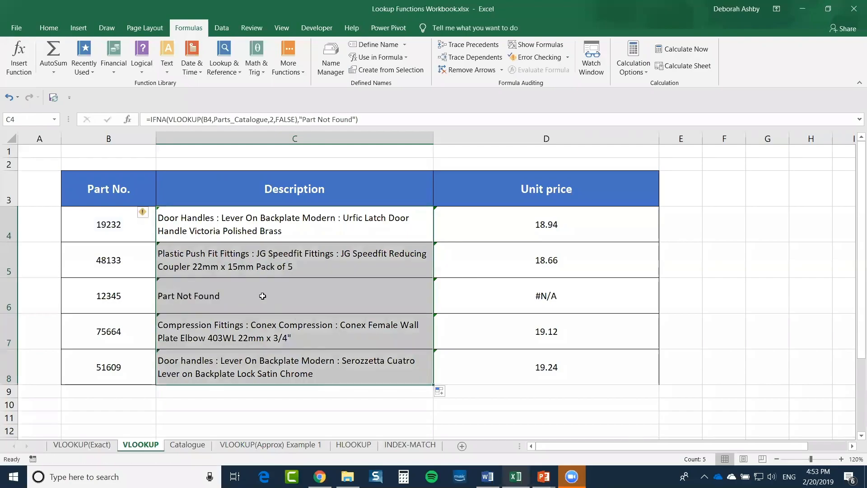
{"action": "left_click", "coordinate": [263, 296]}
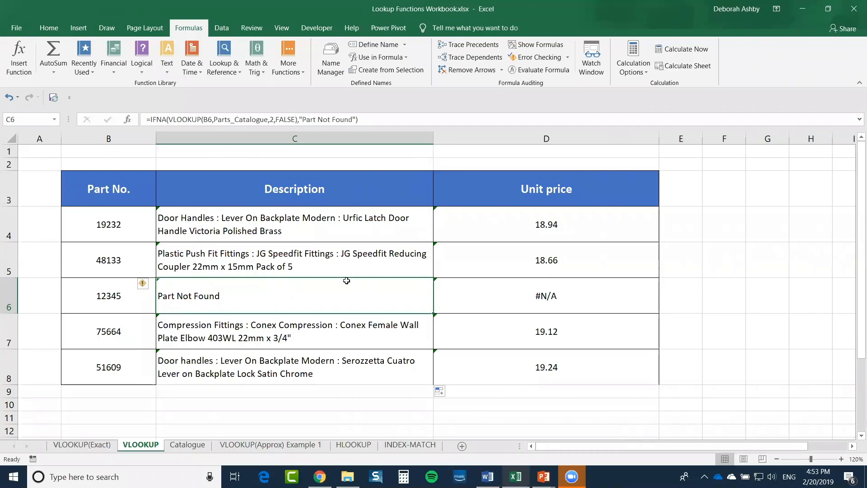
{"action": "left_click", "coordinate": [530, 225]}
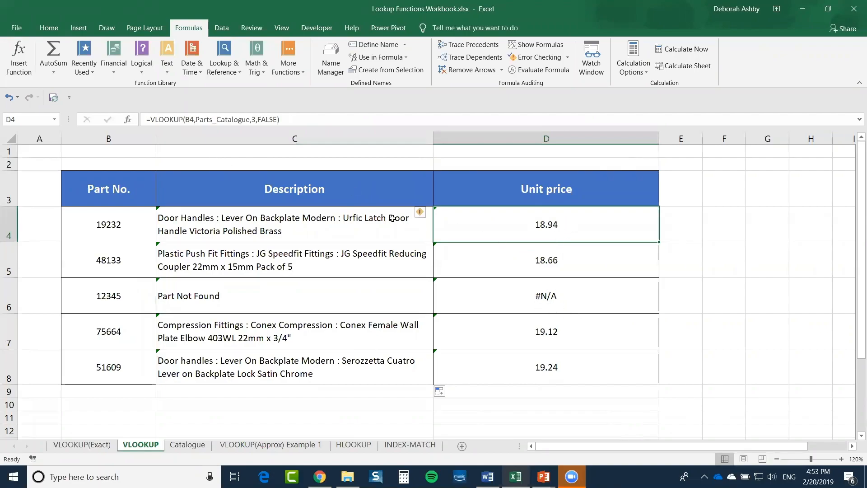
{"action": "left_click", "coordinate": [339, 231]}
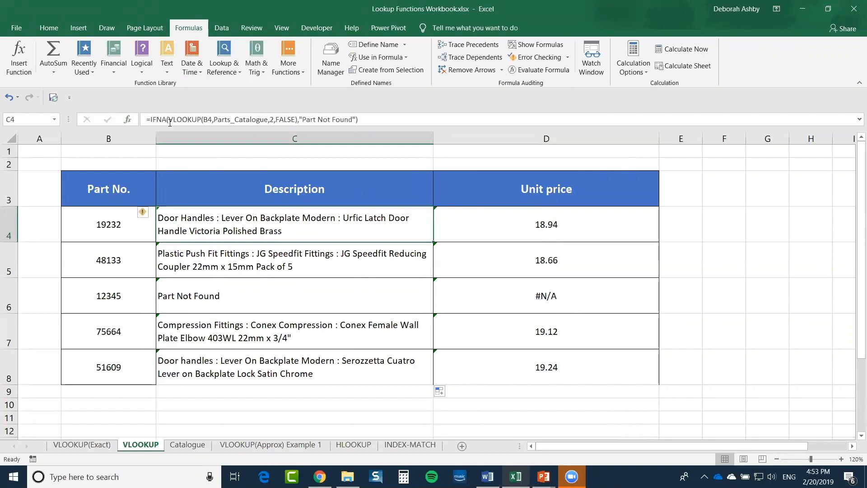
{"action": "left_click", "coordinate": [569, 301]}
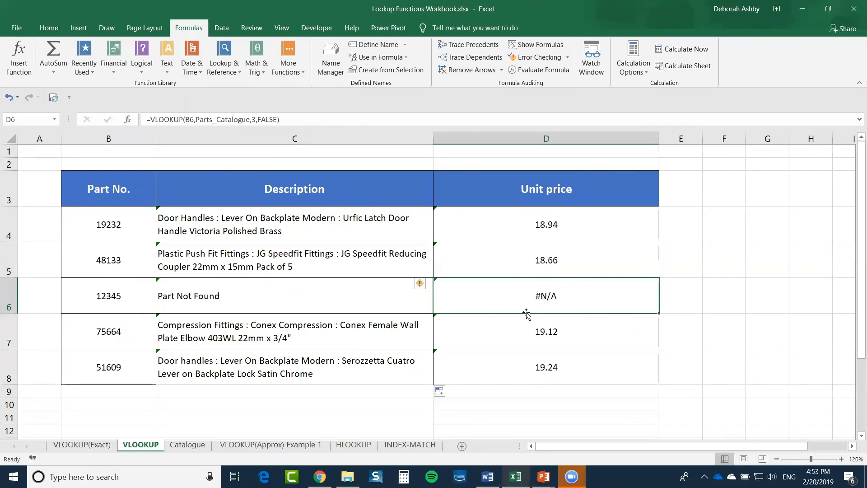
Wrap the VLOOKUP in D4 in an IFERROR function that returns "0" when the lookup gives an error
{"action": "left_click", "coordinate": [534, 231]}
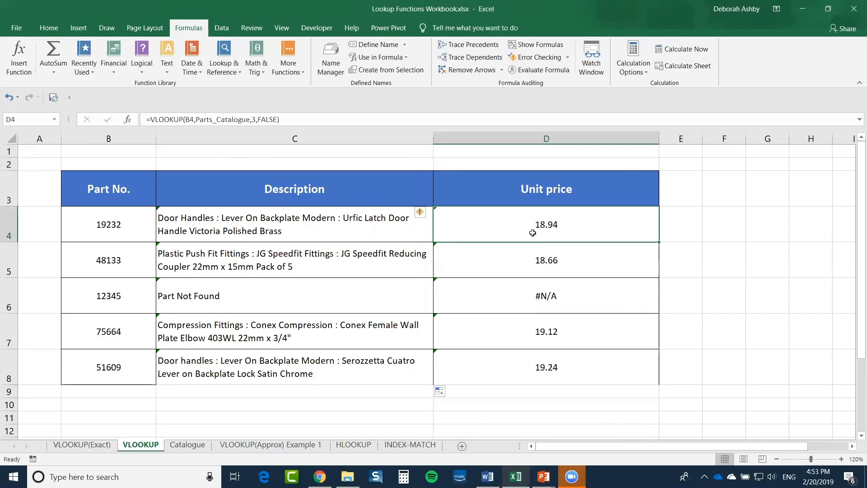
{"action": "double_click", "coordinate": [532, 232]}
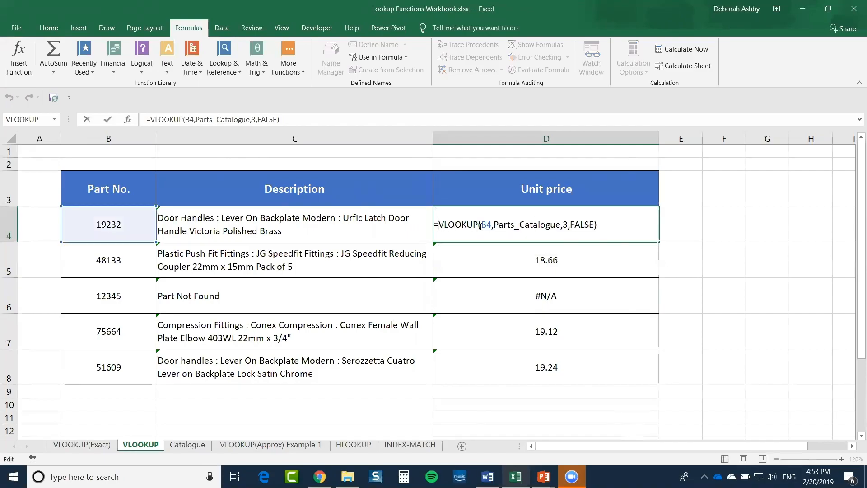
{"action": "type", "text": "IFERROR"}
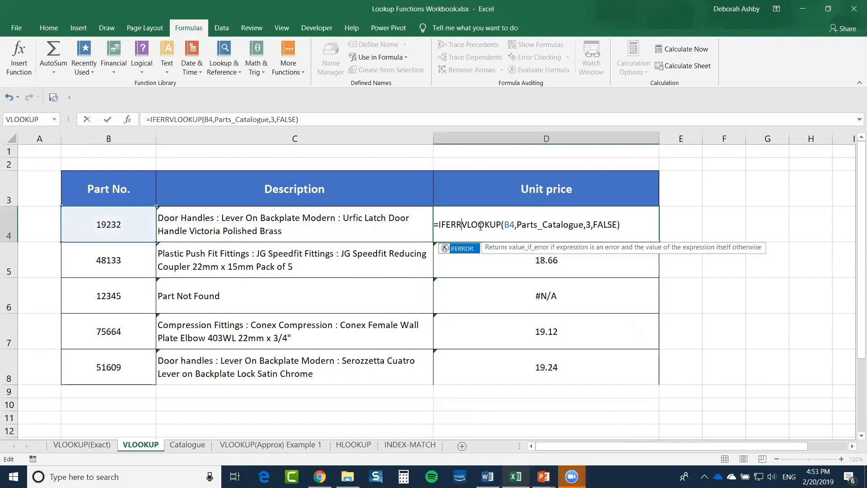
{"action": "type", "text": "("}
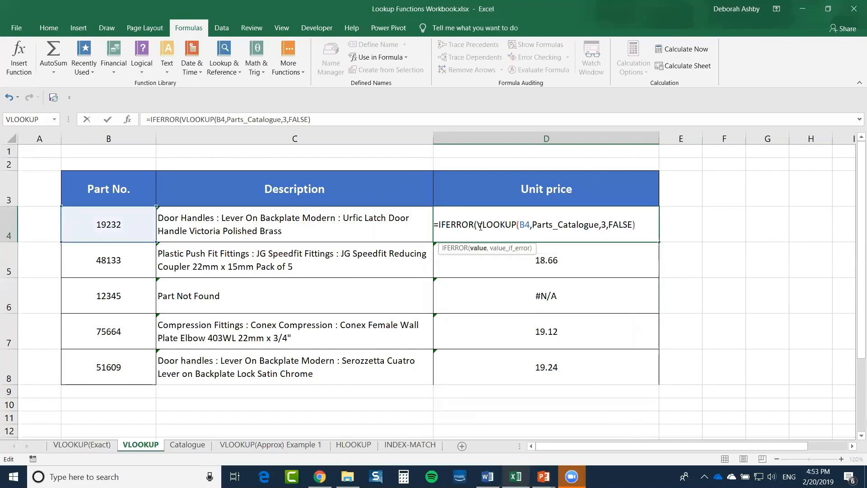
{"action": "type", "text": ",\"0\")"}
{"action": "key", "text": "Return"}
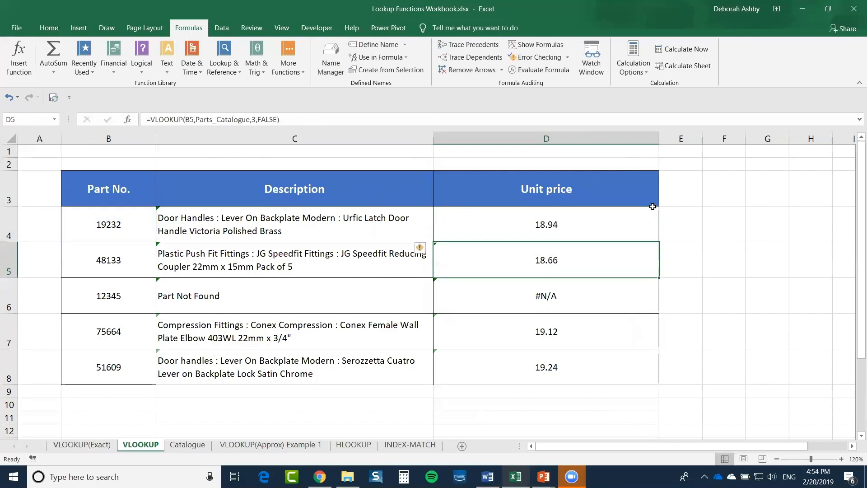
Fill the IFERROR formula down the Unit price column to D8 and check the results for part 12345
{"action": "left_click", "coordinate": [632, 227]}
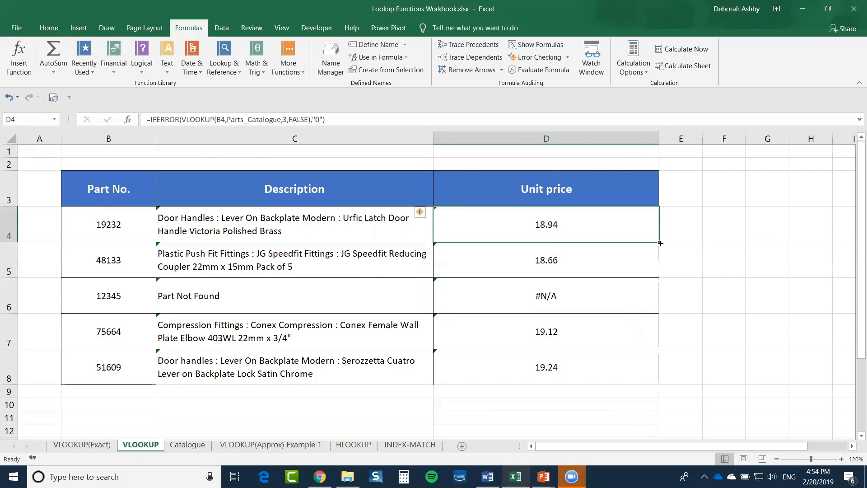
{"action": "left_click_drag", "start_coordinate": [660, 240], "coordinate": [660, 383]}
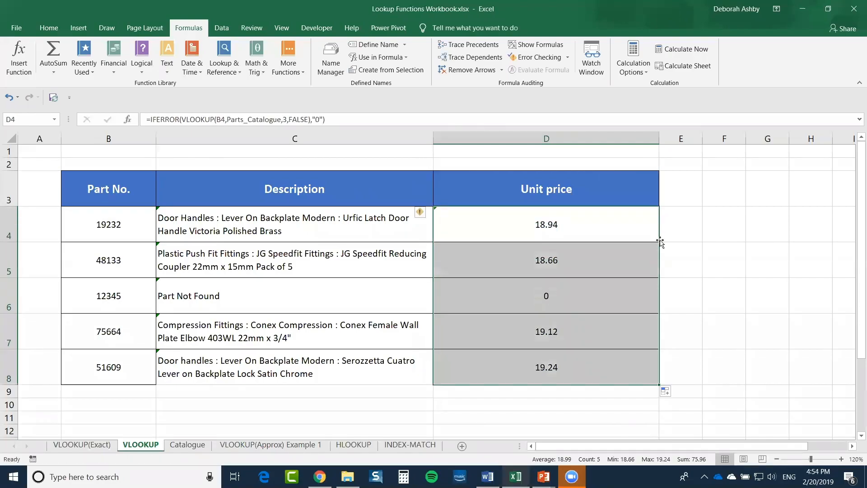
{"action": "left_click", "coordinate": [228, 301]}
{"action": "left_click", "coordinate": [557, 297]}
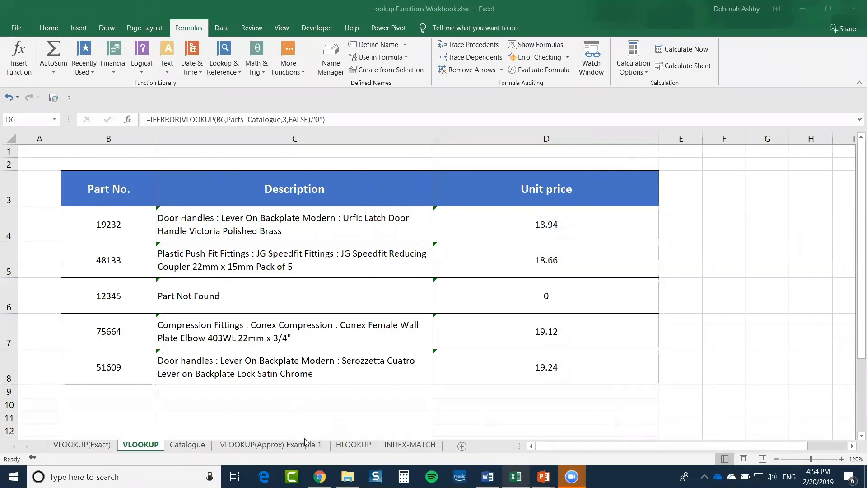
Go to the VLOOKUP(Approx) Example 1 sheet and examine the first income tax bracket and the Annual Salary table
{"action": "left_click", "coordinate": [255, 445]}
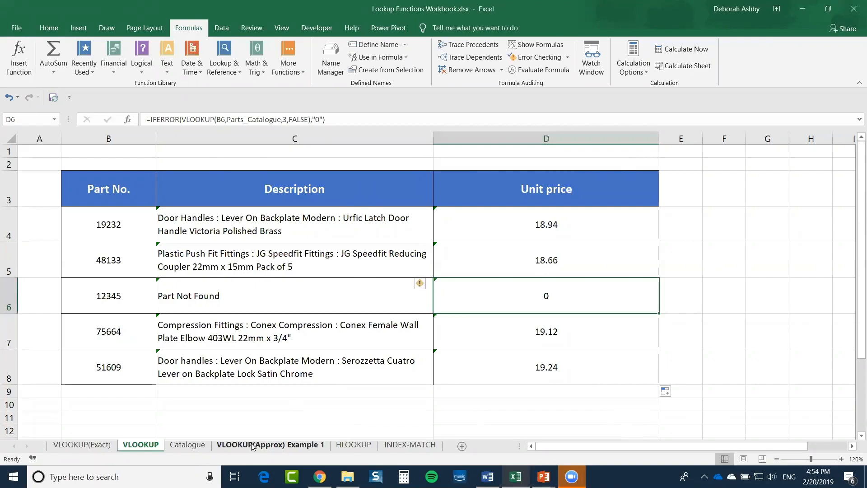
{"action": "left_click", "coordinate": [494, 328]}
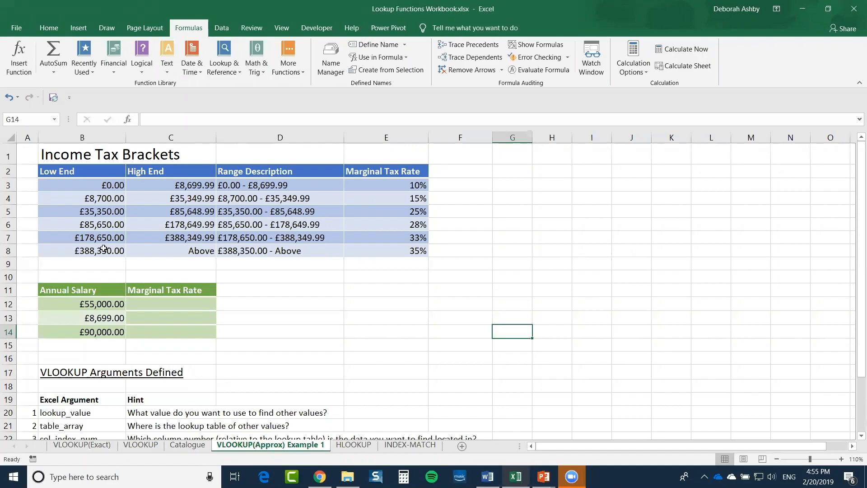
{"action": "left_click", "coordinate": [85, 190]}
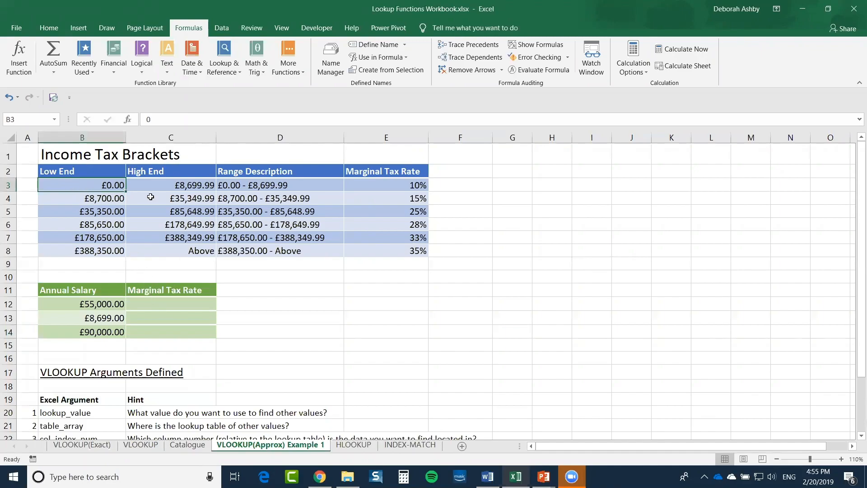
{"action": "left_click", "coordinate": [191, 184]}
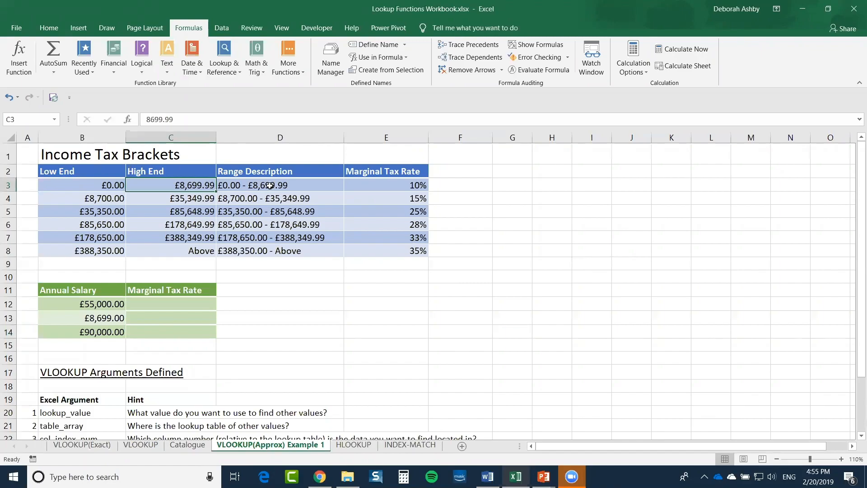
{"action": "left_click", "coordinate": [223, 185]}
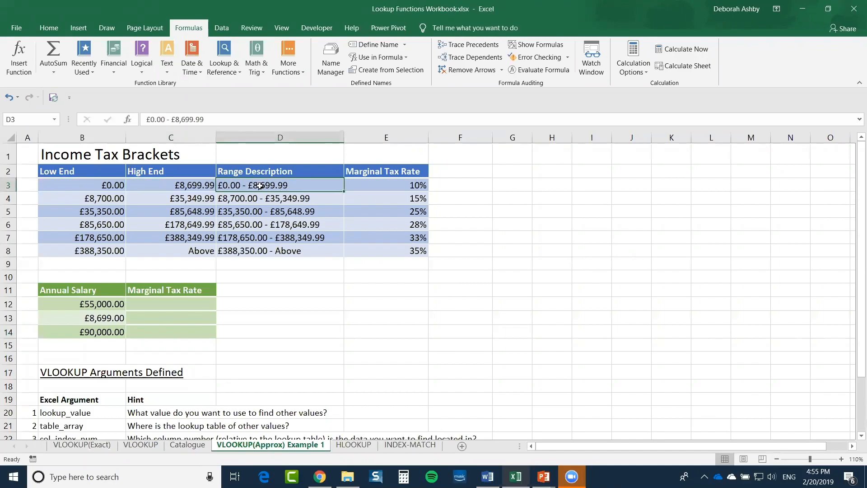
{"action": "left_click", "coordinate": [396, 184]}
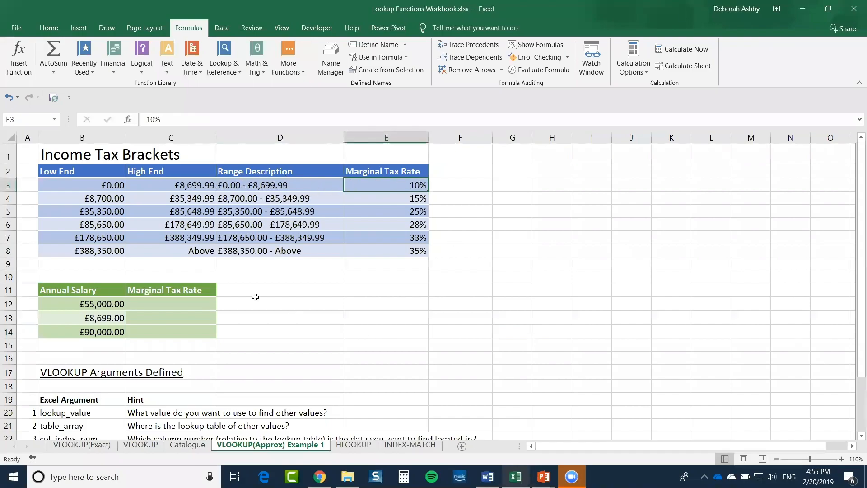
{"action": "left_click", "coordinate": [151, 305]}
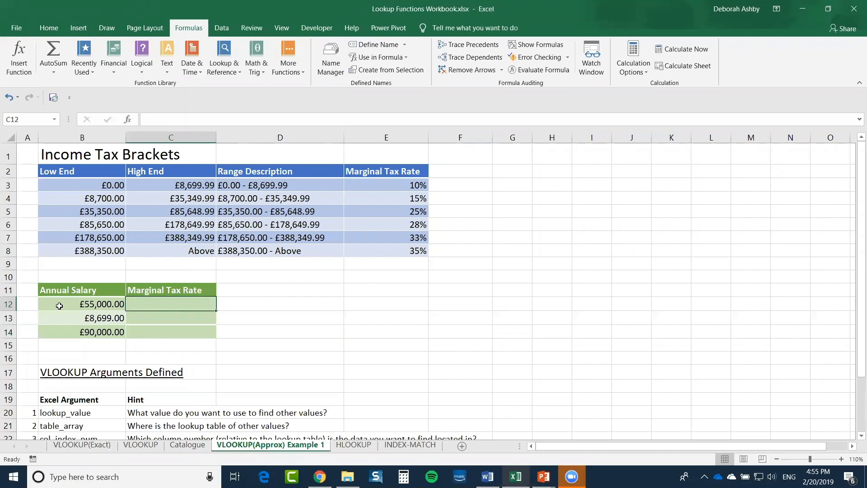
{"action": "left_click", "coordinate": [87, 305]}
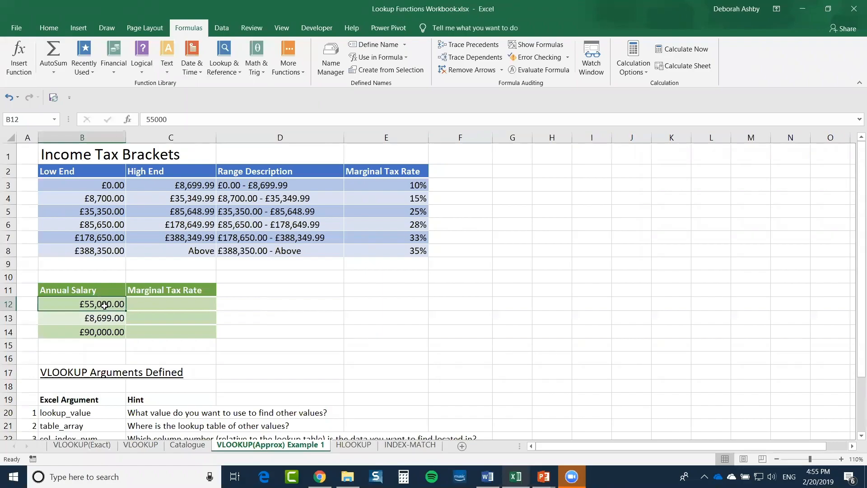
{"action": "left_click", "coordinate": [164, 302]}
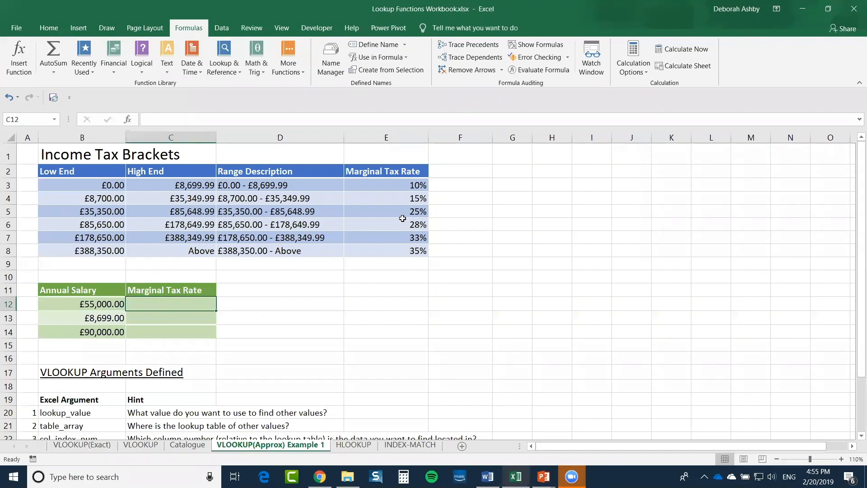
Compare the annual salary in B12 with the low ends, high ends and range descriptions of the income tax brackets
{"action": "left_click", "coordinate": [84, 306]}
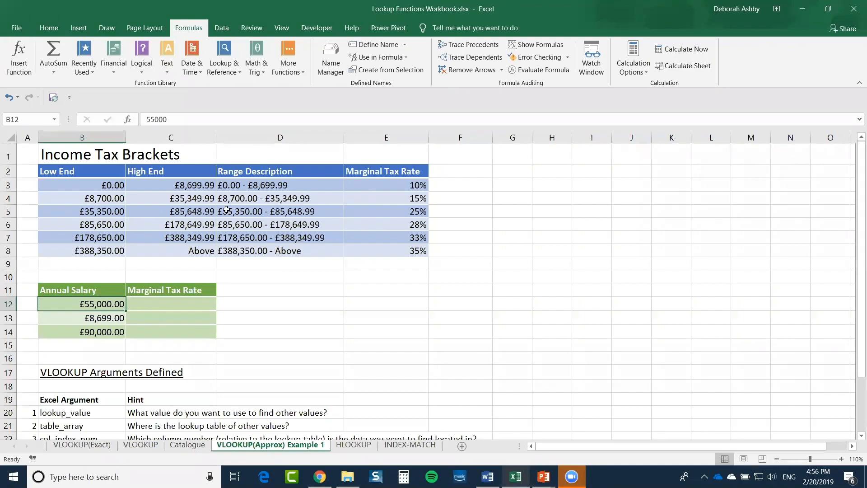
{"action": "left_click", "coordinate": [115, 216]}
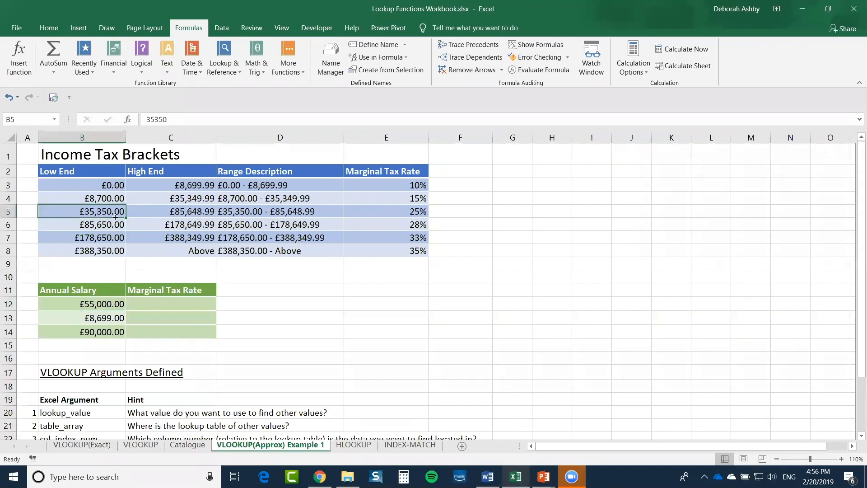
{"action": "left_click", "coordinate": [254, 214]}
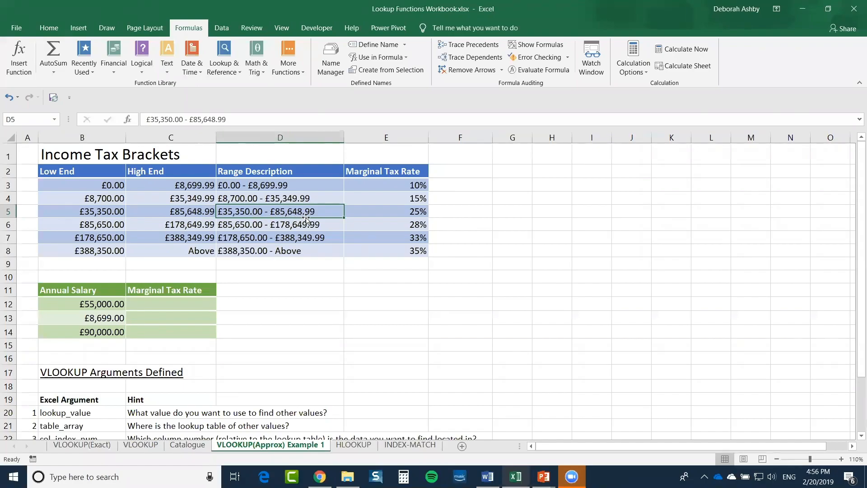
{"action": "left_click", "coordinate": [258, 198]}
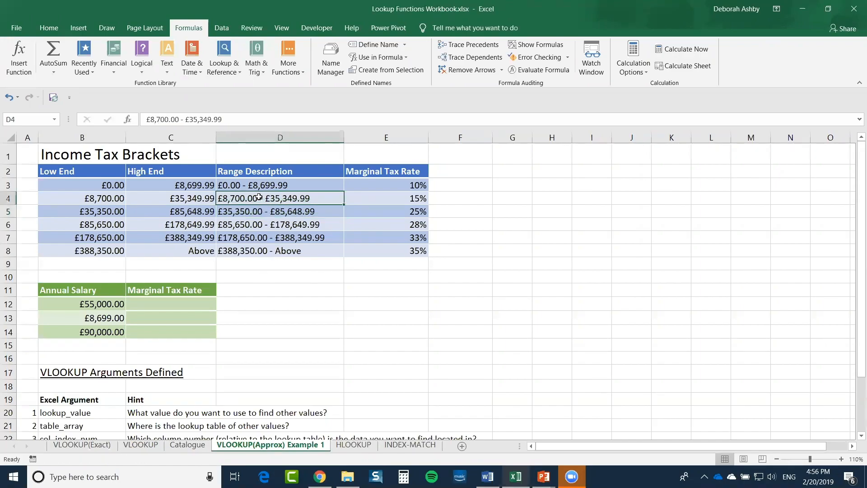
{"action": "left_click", "coordinate": [254, 212]}
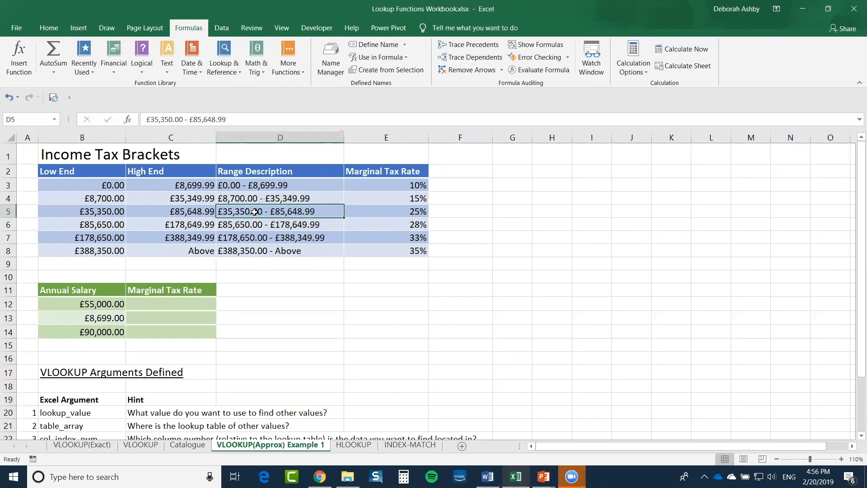
{"action": "left_click", "coordinate": [254, 224]}
{"action": "left_click", "coordinate": [196, 230]}
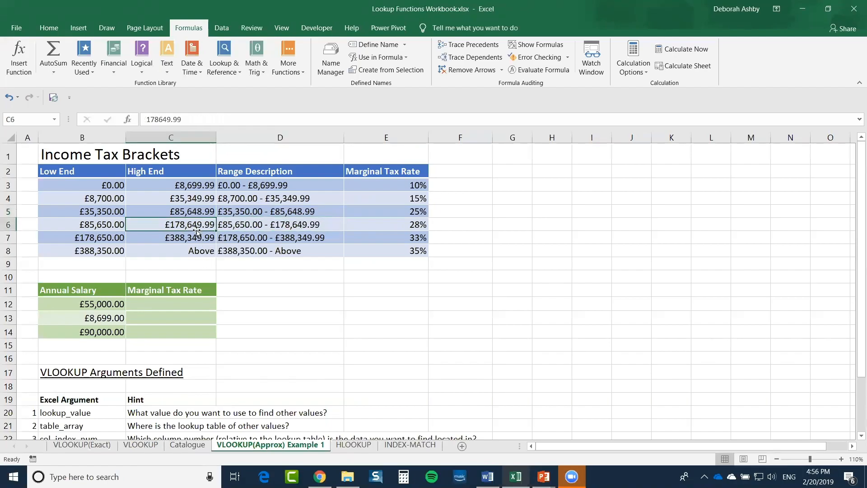
{"action": "left_click", "coordinate": [176, 211]}
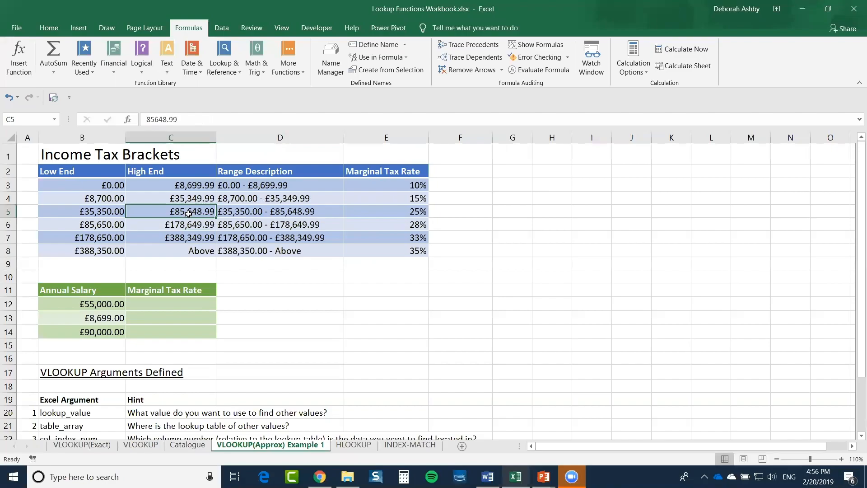
Name the Income Tax Brackets table, headers included (B2:E8), Tax_Brackets
{"action": "key", "text": "ctrl+a"}
{"action": "left_click_drag", "start_coordinate": [54, 173], "coordinate": [385, 251]}
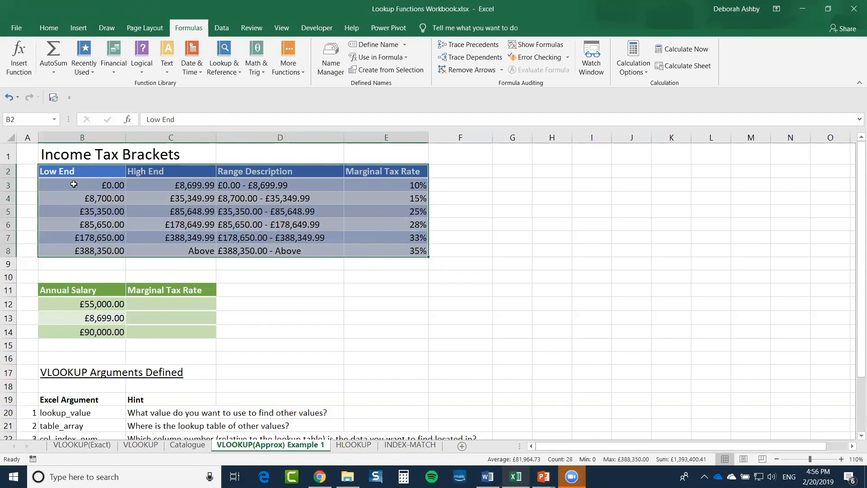
{"action": "left_click", "coordinate": [31, 117]}
{"action": "type", "text": "Tax"}
{"action": "type", "text": "_Brackets"}
{"action": "key", "text": "Return"}
Start a VLOOKUP formula in C12 with B12 as the lookup value and Tax_Brackets as the table array
{"action": "left_click", "coordinate": [179, 305]}
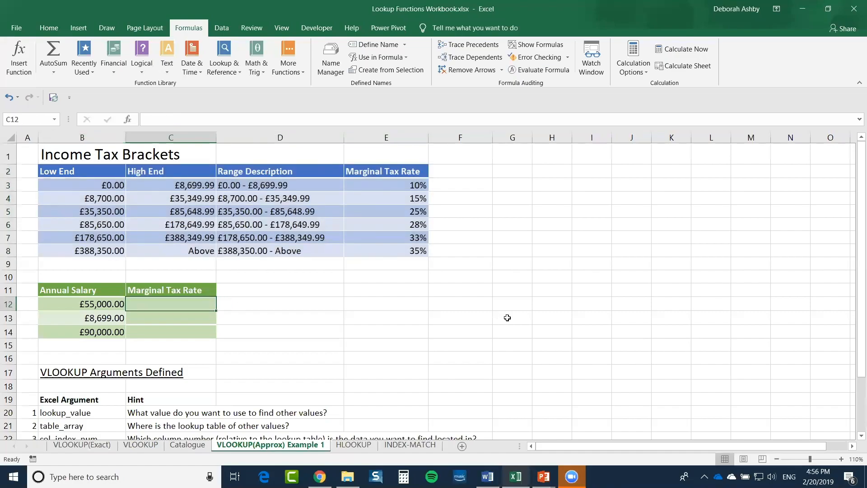
{"action": "type", "text": "=VL"}
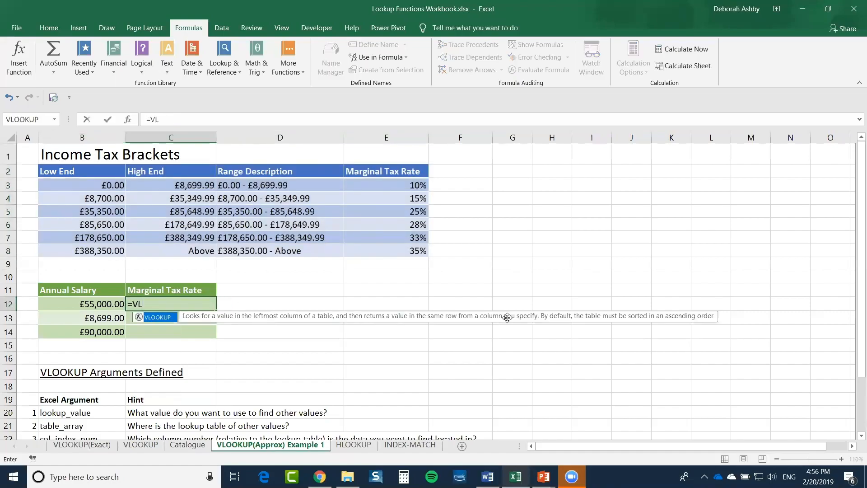
{"action": "type", "text": "OOKUP("}
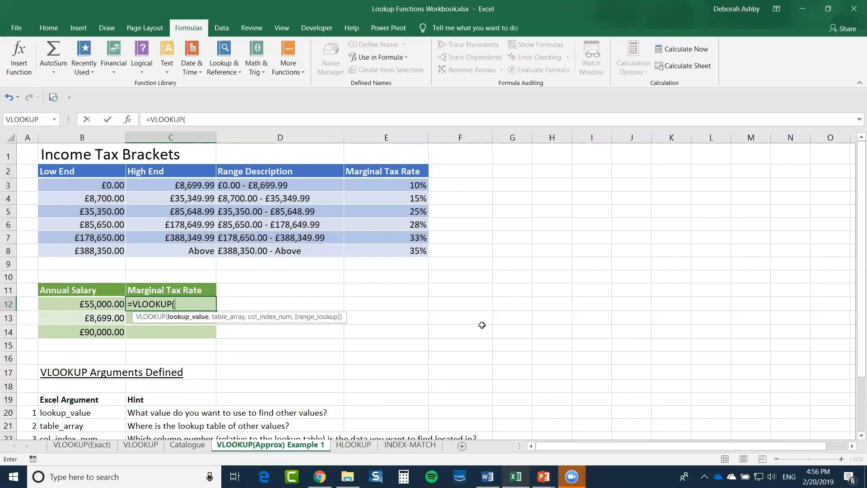
{"action": "left_click", "coordinate": [80, 304]}
{"action": "type", "text": ","}
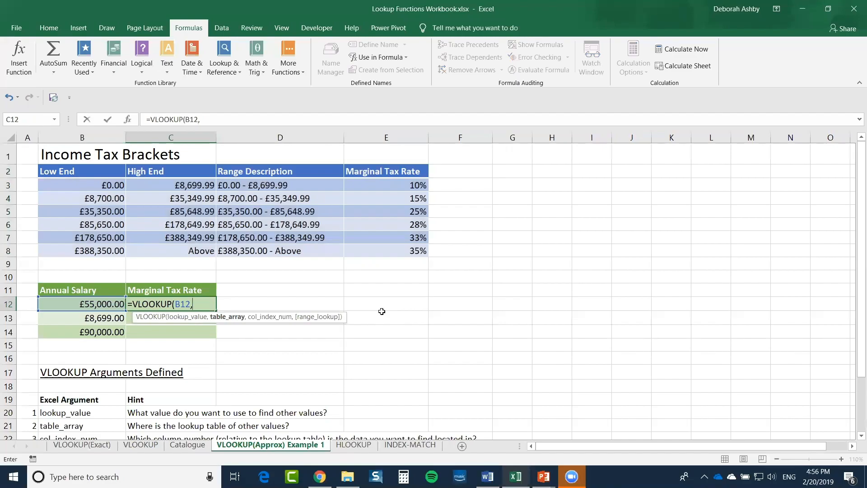
{"action": "type", "text": "Tax"}
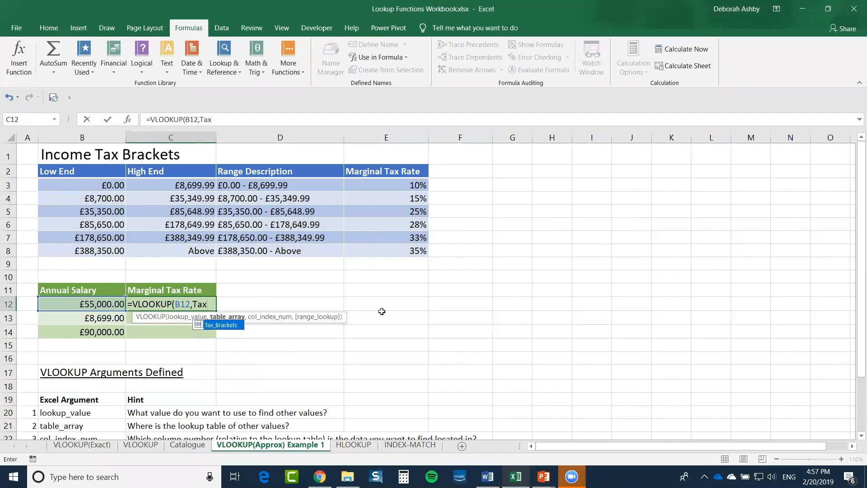
{"action": "left_click", "coordinate": [224, 326]}
{"action": "double_click", "coordinate": [225, 326]}
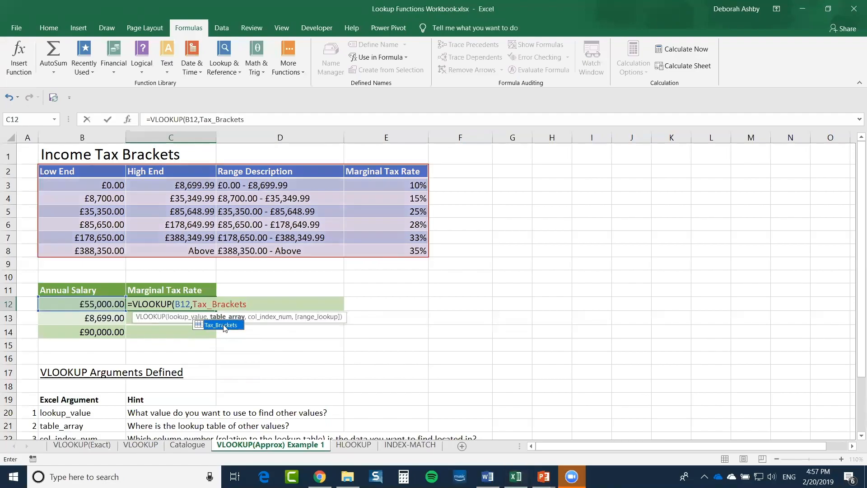
{"action": "left_click", "coordinate": [254, 303]}
{"action": "type", "text": ","}
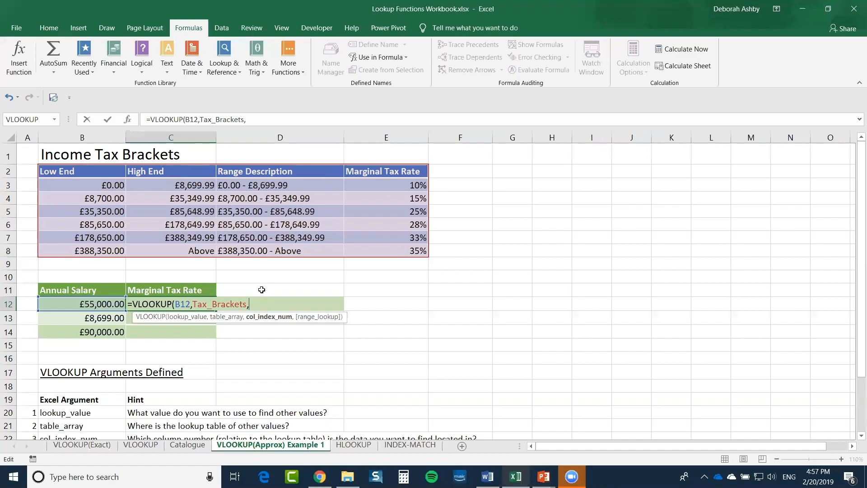
Complete the C12 VLOOKUP with column index 4 and 1 as the range lookup for an approximate match
{"action": "type", "text": "4,"}
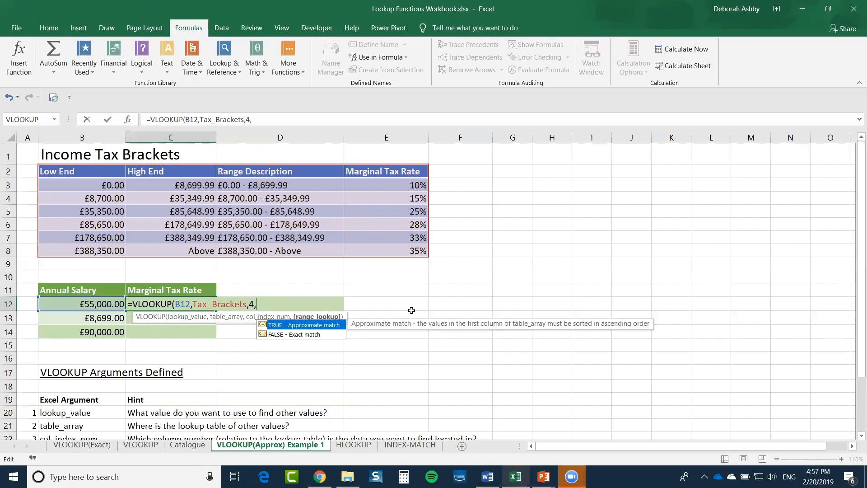
{"action": "type", "text": "TRUE"}
{"action": "key", "text": "BackSpace"}
{"action": "key", "text": "BackSpace"}
{"action": "key", "text": "BackSpace"}
{"action": "key", "text": "BackSpace"}
{"action": "type", "text": "1)"}
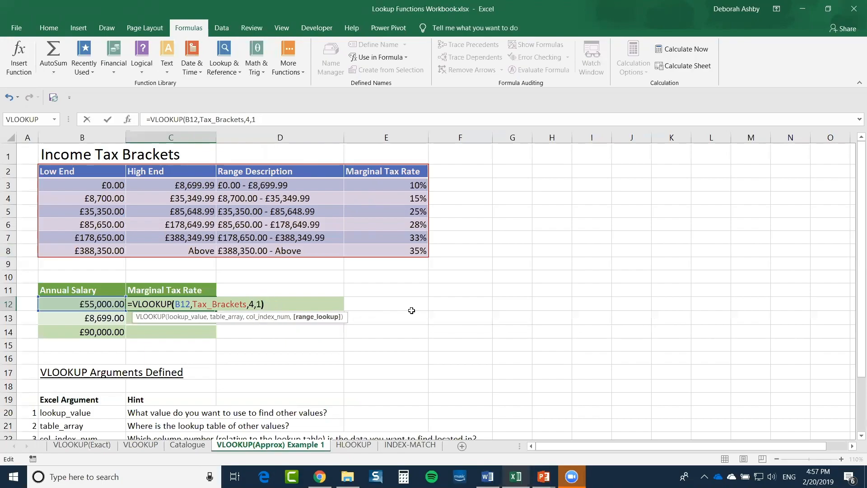
{"action": "key", "text": "Return"}
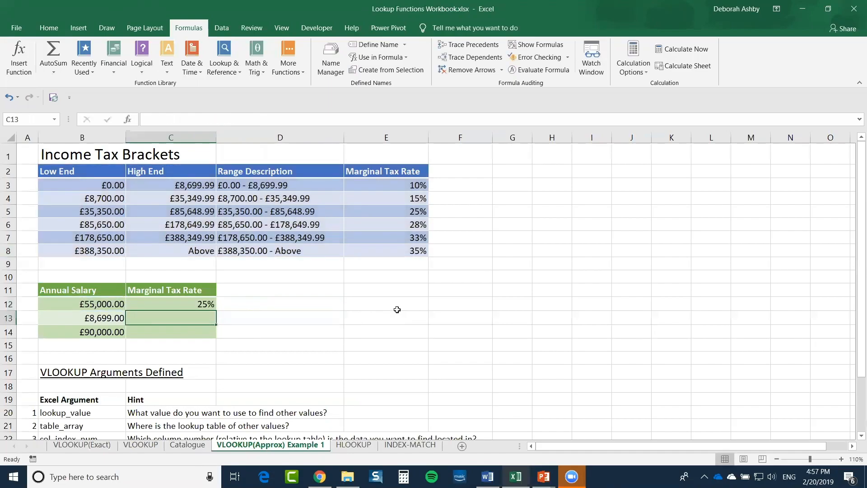
Check the C12 tax rate against the £35,350.00 bracket row, and copy the C12 formula down to C14
{"action": "left_click", "coordinate": [169, 304]}
{"action": "left_click", "coordinate": [85, 307]}
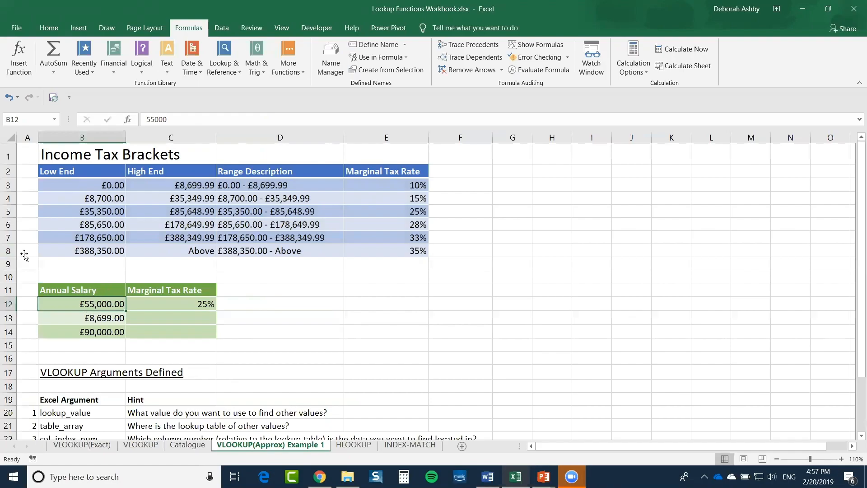
{"action": "left_click", "coordinate": [91, 211]}
{"action": "left_click", "coordinate": [409, 211]}
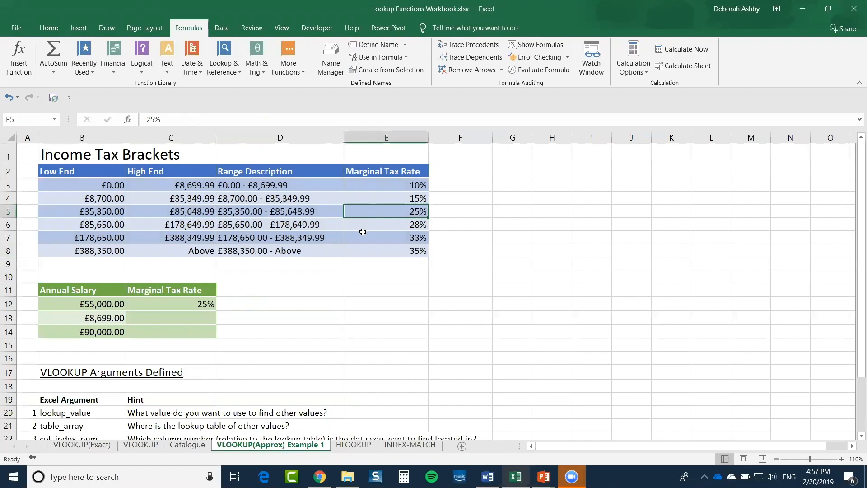
{"action": "left_click", "coordinate": [194, 305]}
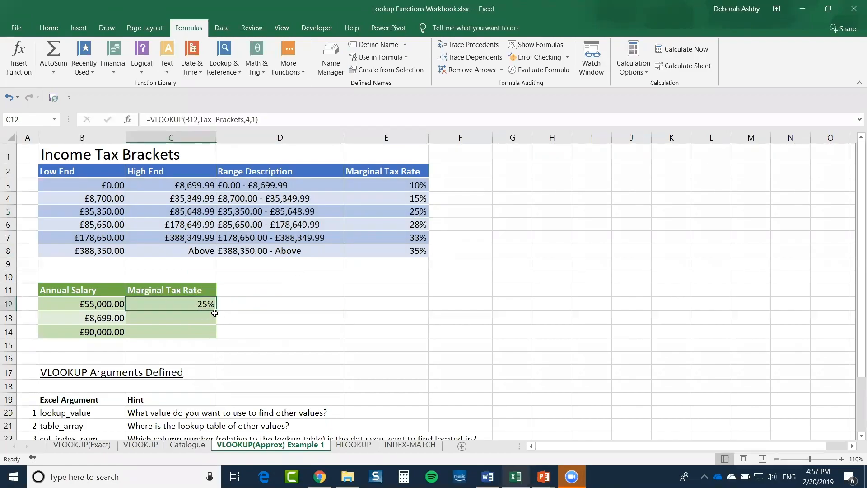
{"action": "left_click_drag", "start_coordinate": [215, 310], "coordinate": [219, 336]}
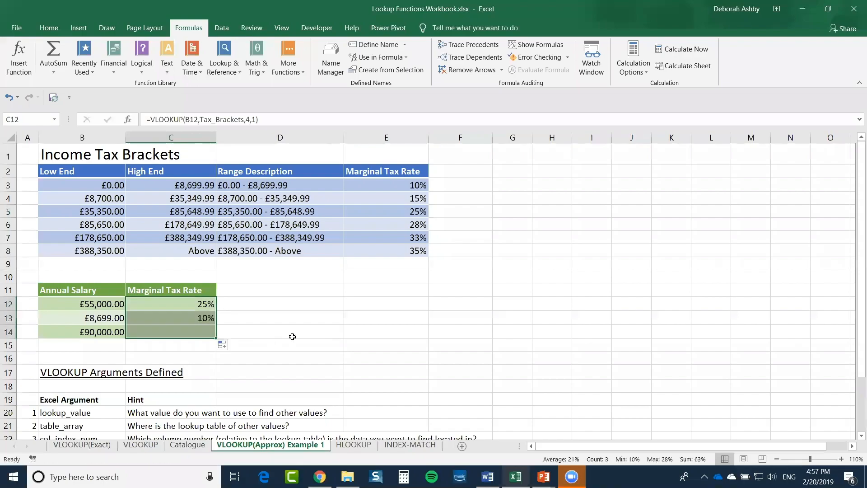
{"action": "left_click", "coordinate": [290, 312]}
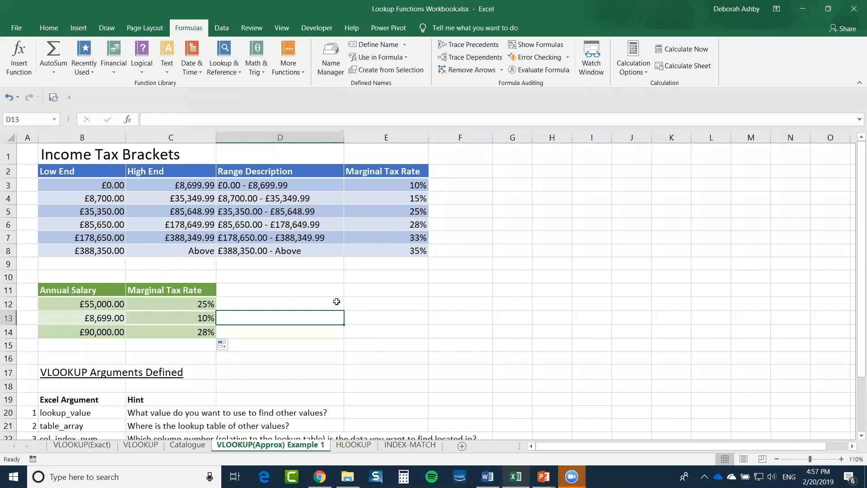
{"action": "left_click", "coordinate": [783, 72]}
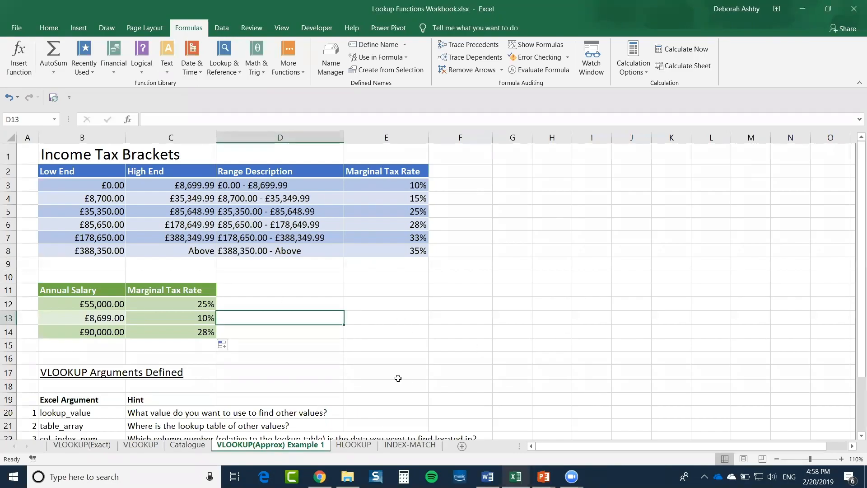
Open the HLOOKUP sheet and examine the products laid out horizontally along row 2 of the upper table
{"action": "left_click", "coordinate": [354, 446]}
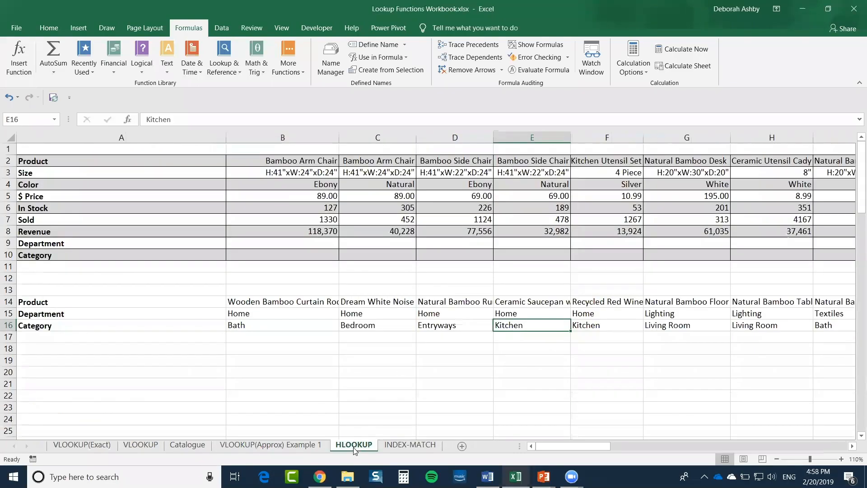
{"action": "left_click", "coordinate": [442, 324]}
{"action": "left_click", "coordinate": [461, 305]}
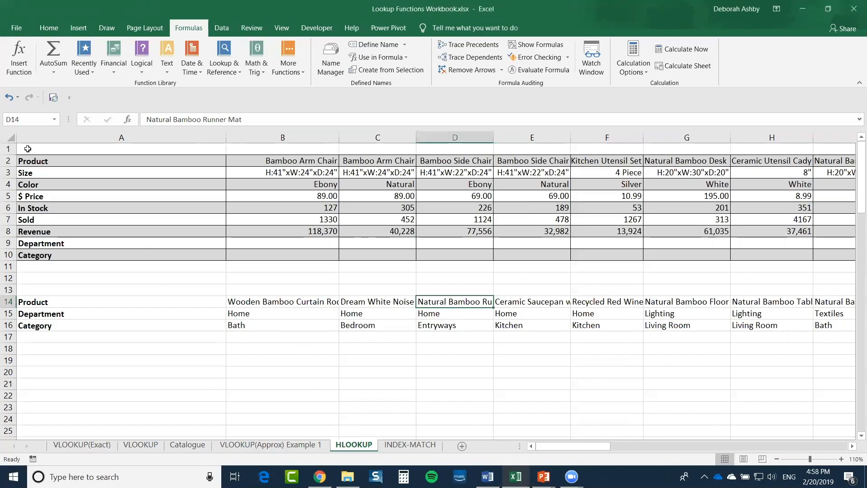
{"action": "left_click", "coordinate": [61, 164]}
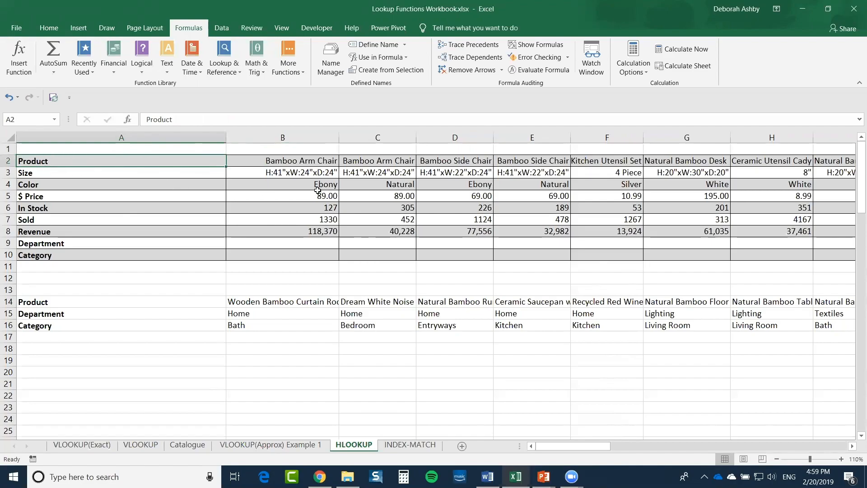
{"action": "left_click", "coordinate": [288, 162]}
{"action": "left_click", "coordinate": [387, 160]}
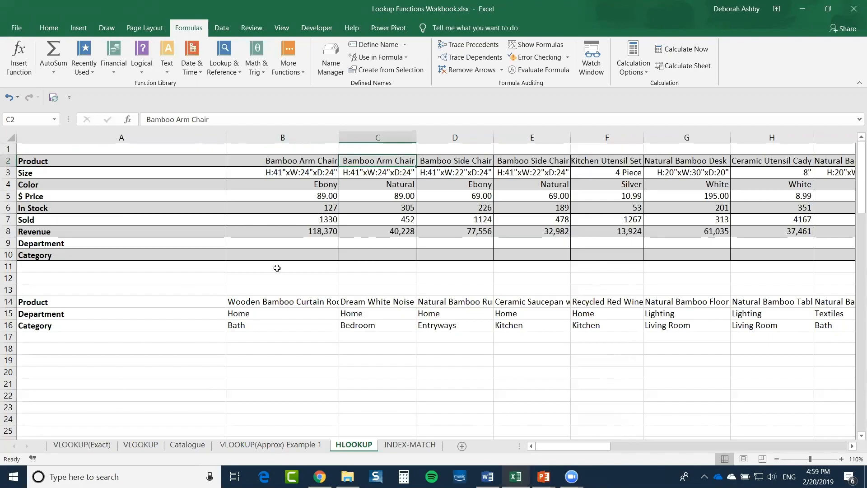
{"action": "left_click", "coordinate": [308, 161]}
{"action": "left_click", "coordinate": [379, 161]}
{"action": "left_click", "coordinate": [485, 167]}
{"action": "left_click", "coordinate": [512, 162]}
{"action": "left_click", "coordinate": [589, 170]}
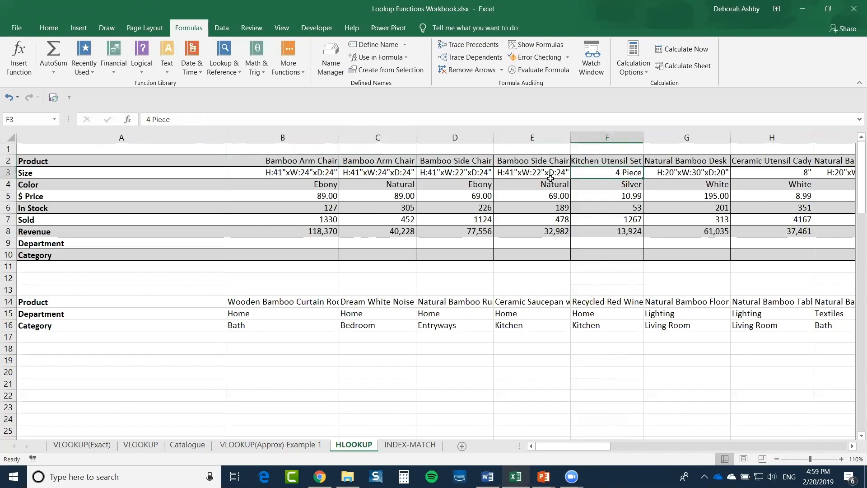
Review the upper table's row headings from Product to Category in A2:A10
{"action": "left_click", "coordinate": [40, 160]}
{"action": "key", "text": "shift+Down"}
{"action": "key", "text": "shift+Down"}
{"action": "key", "text": "shift+Down"}
{"action": "key", "text": "shift+Down"}
{"action": "key", "text": "shift+Down"}
{"action": "key", "text": "shift+Down"}
{"action": "key", "text": "shift+Down"}
{"action": "key", "text": "shift+Down"}
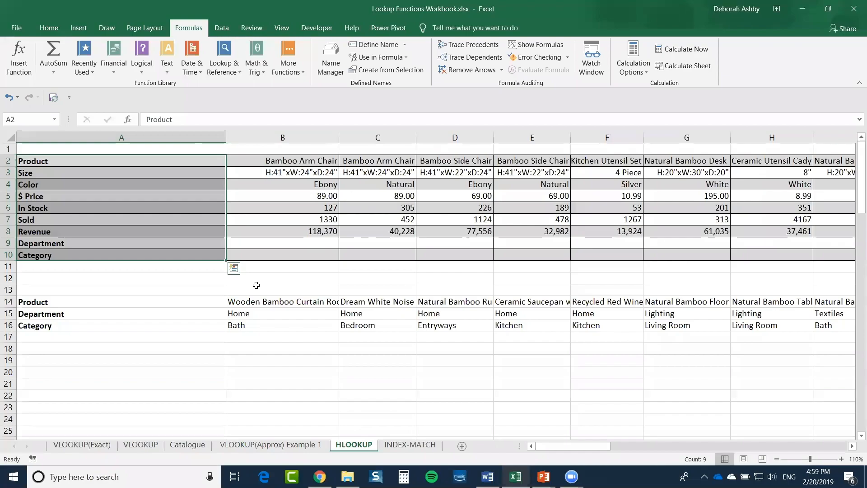
Compare the upper table's Department and Category rows (9 and 10) with the Product, Department and Category rows of the lower table
{"action": "left_click", "coordinate": [294, 243]}
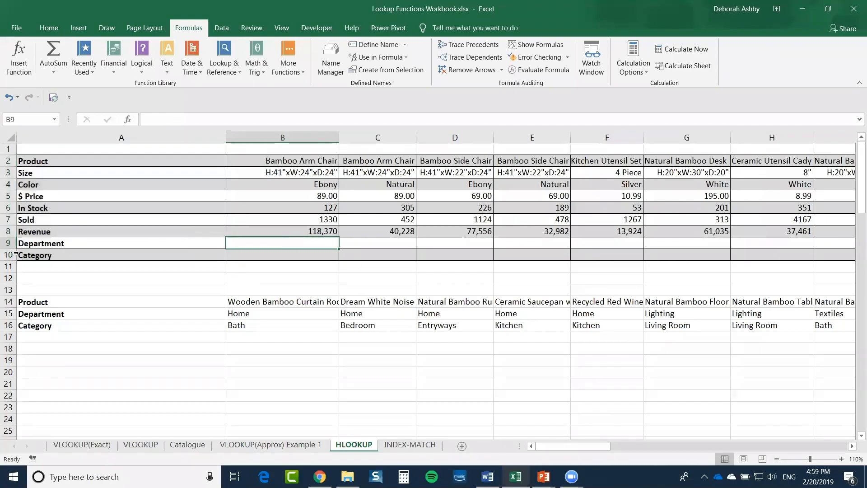
{"action": "left_click_drag", "start_coordinate": [8, 243], "coordinate": [9, 255]}
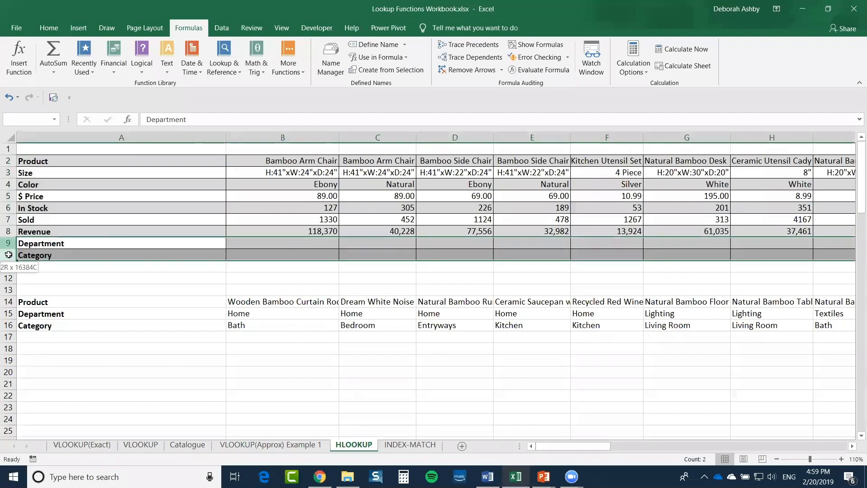
{"action": "left_click", "coordinate": [305, 255]}
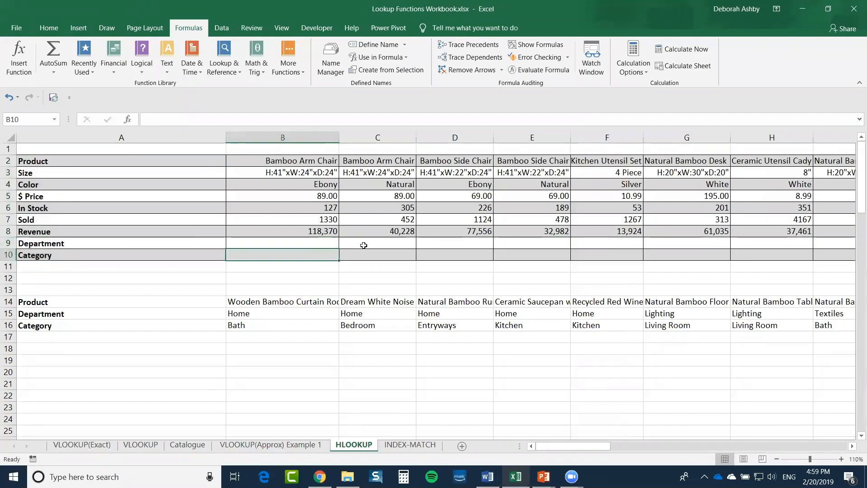
{"action": "left_click", "coordinate": [378, 253]}
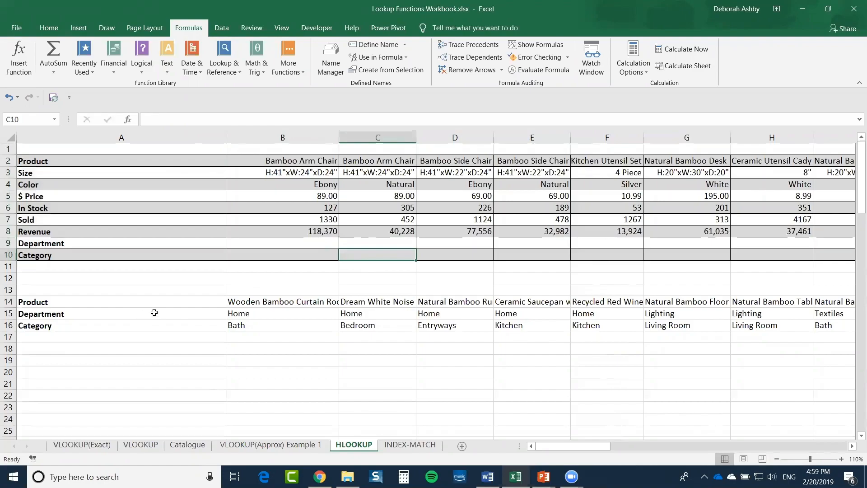
{"action": "left_click_drag", "start_coordinate": [64, 302], "coordinate": [509, 326]}
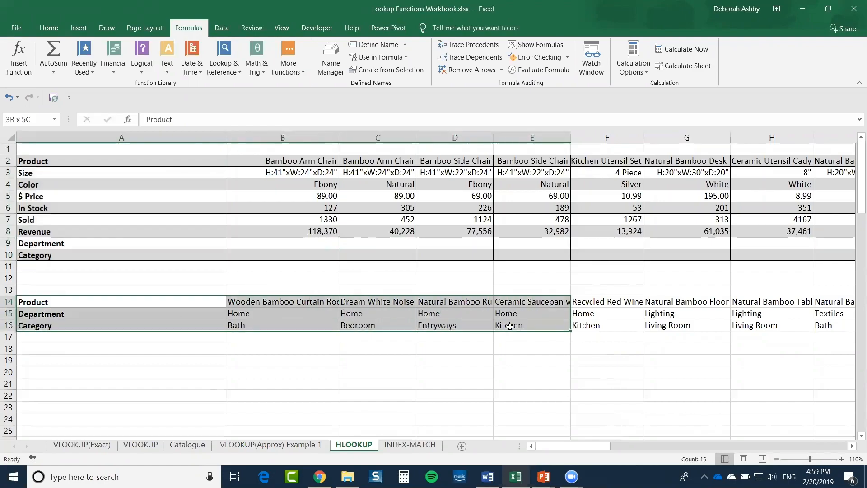
{"action": "left_click", "coordinate": [187, 313]}
{"action": "left_click", "coordinate": [47, 303]}
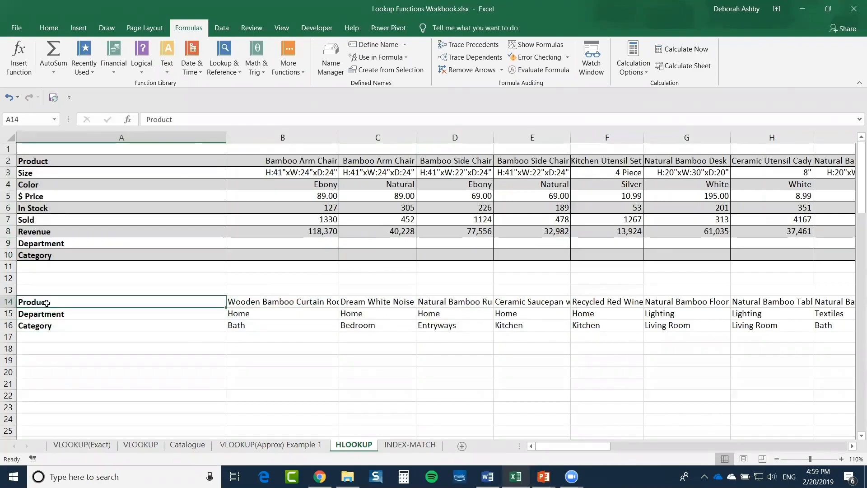
{"action": "left_click", "coordinate": [78, 316]}
{"action": "left_click", "coordinate": [65, 330]}
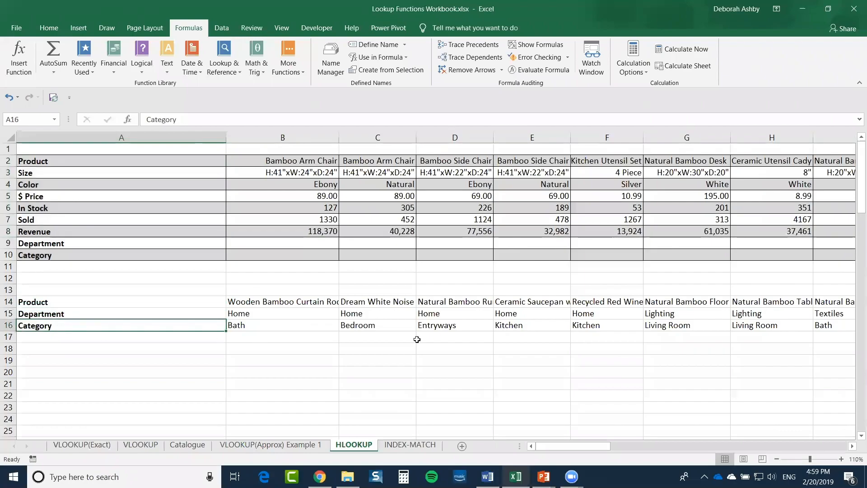
{"action": "left_click", "coordinate": [322, 316]}
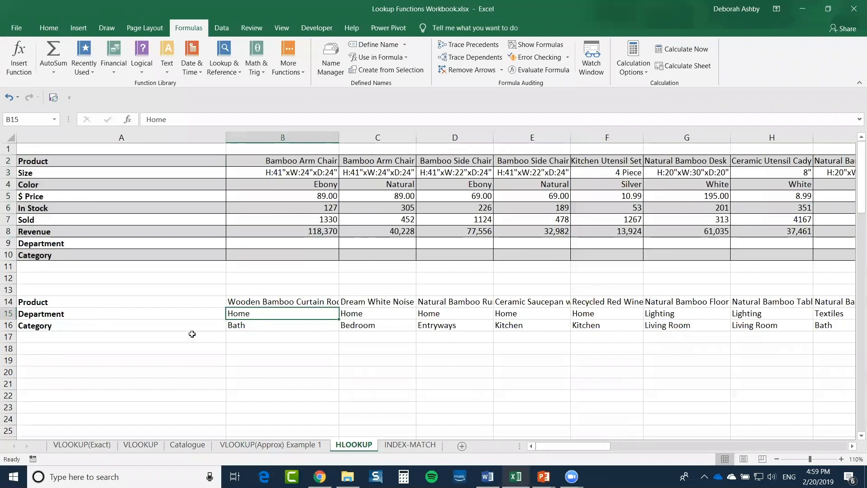
Name the entire lower product table, headings included (A14:CI16), Furniture_Sales
{"action": "left_click_drag", "start_coordinate": [137, 300], "coordinate": [137, 323]}
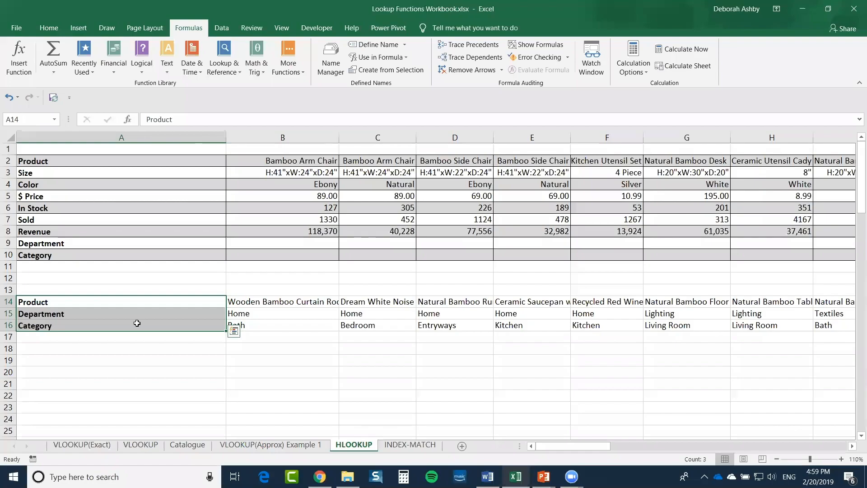
{"action": "key", "text": "ctrl+shift+Right"}
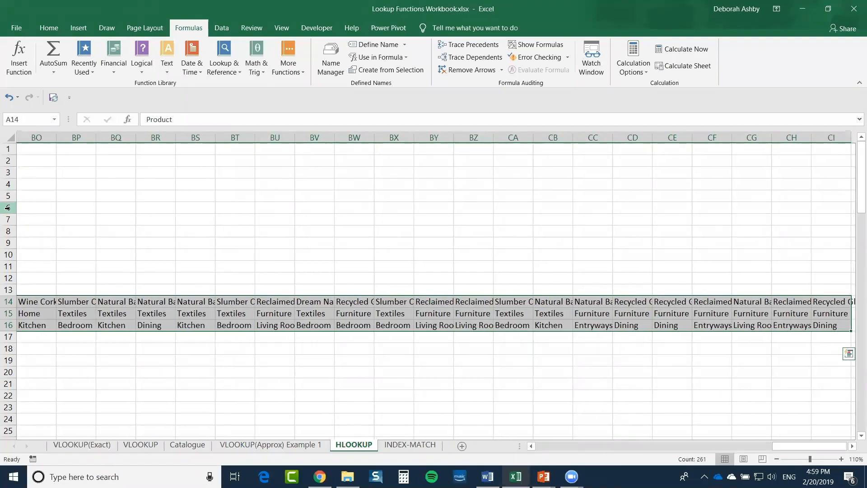
{"action": "left_click", "coordinate": [26, 120]}
{"action": "type", "text": "Furn"}
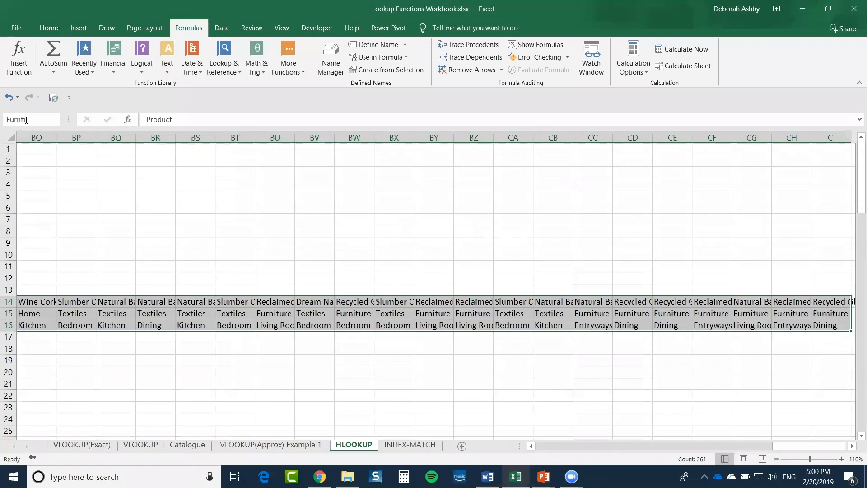
{"action": "type", "text": "iture_Sales"}
{"action": "key", "text": "Return"}
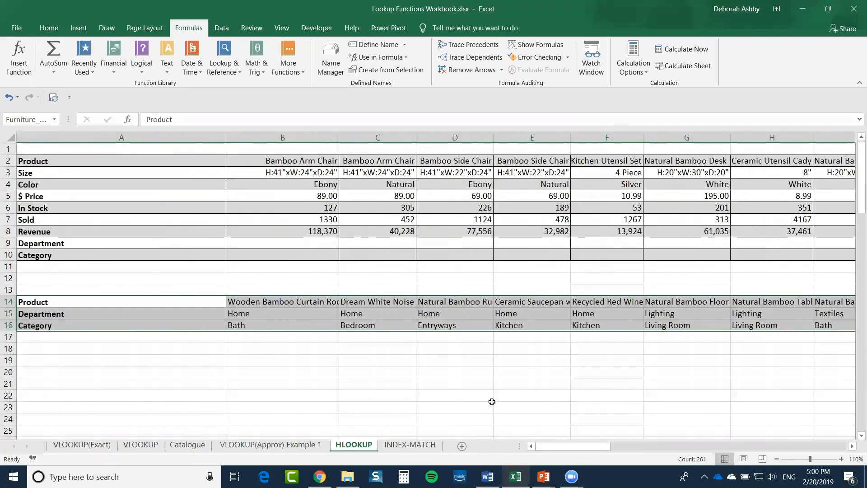
Start an HLOOKUP formula in the Department cell B9 with product cell B2 as the lookup value
{"action": "left_click", "coordinate": [295, 248]}
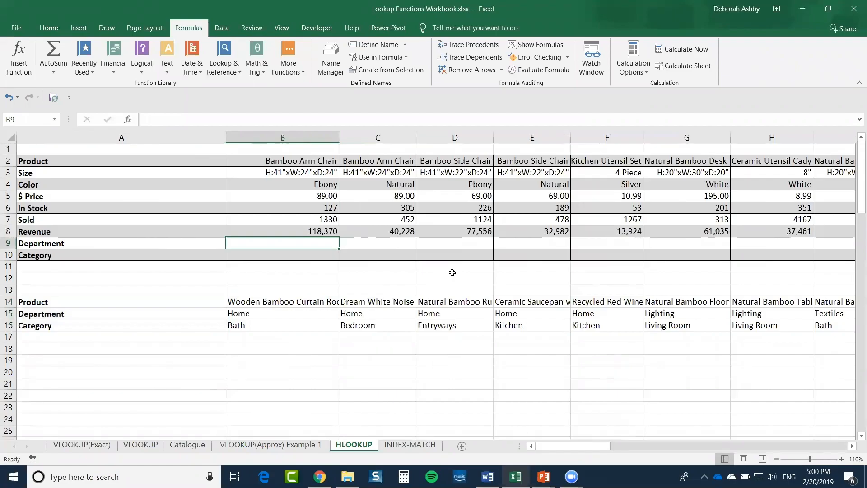
{"action": "type", "text": "="}
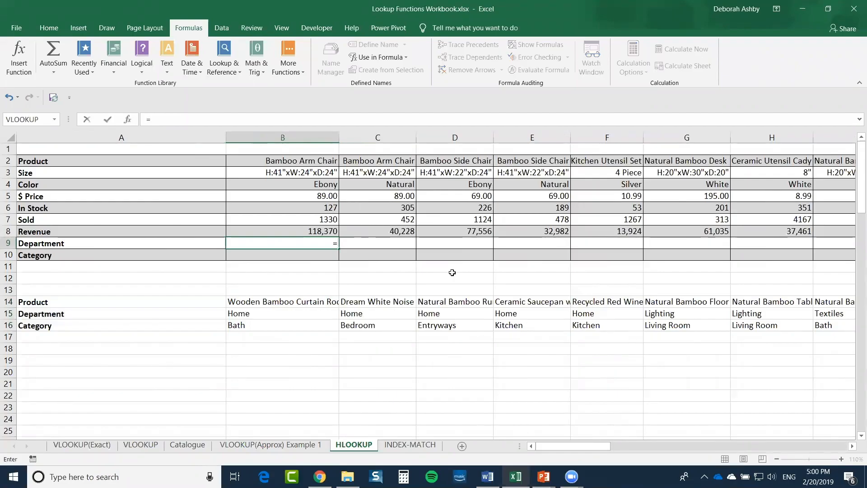
{"action": "type", "text": "HLO"}
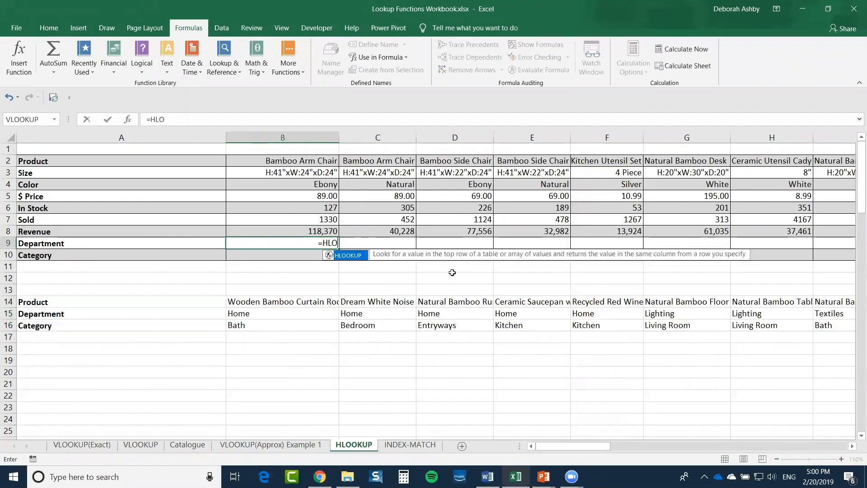
{"action": "type", "text": "OKUP("}
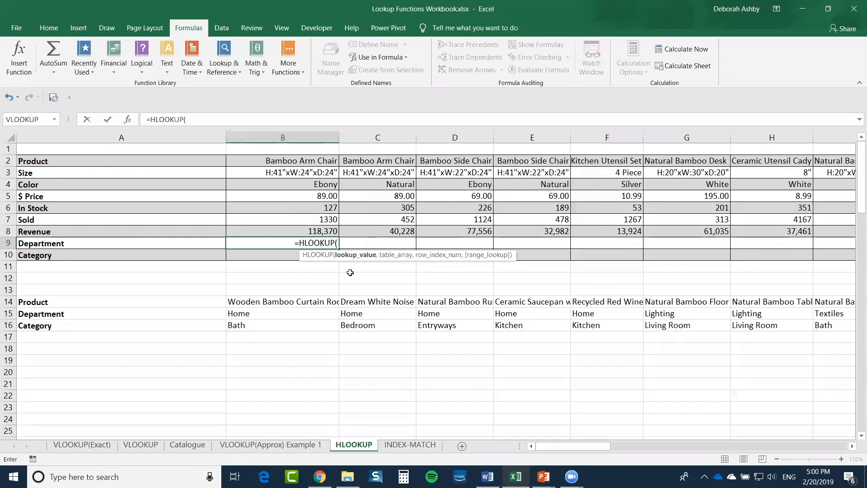
{"action": "left_click", "coordinate": [286, 162]}
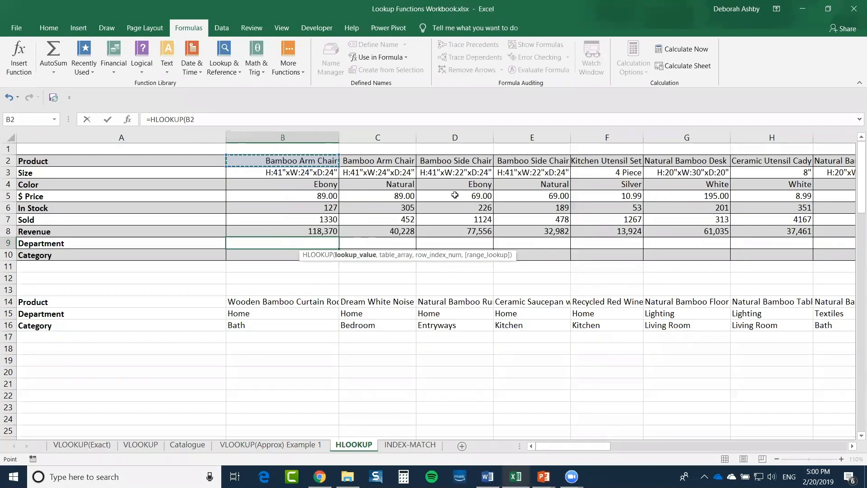
{"action": "type", "text": ","}
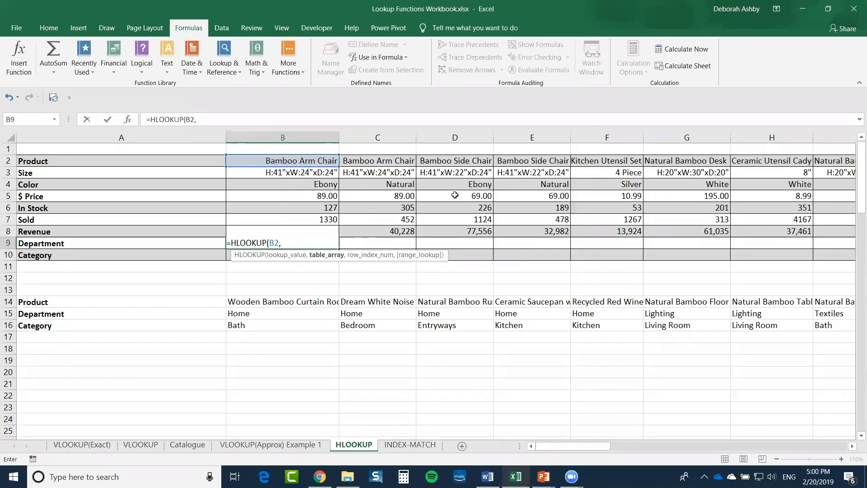
Complete the HLOOKUP in B9 with table Furniture_Sales, row index 2 and FALSE for an exact match, and copy it across to H9
{"action": "type", "text": "Furn"}
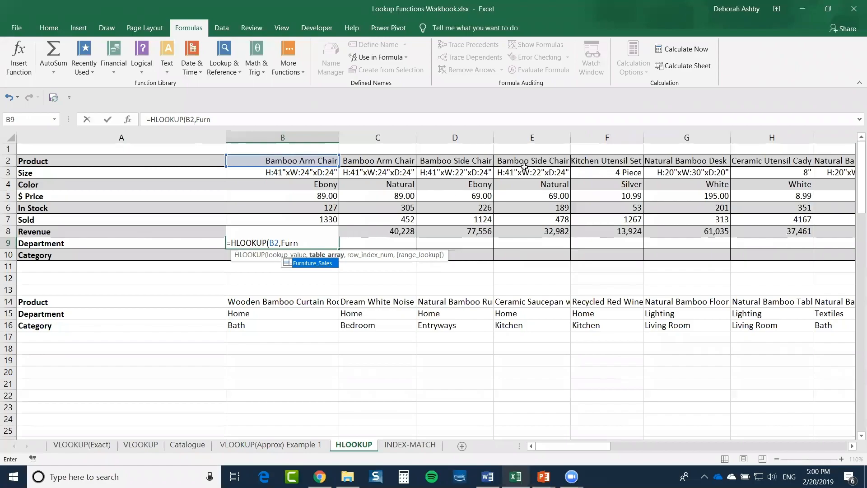
{"action": "double_click", "coordinate": [323, 264]}
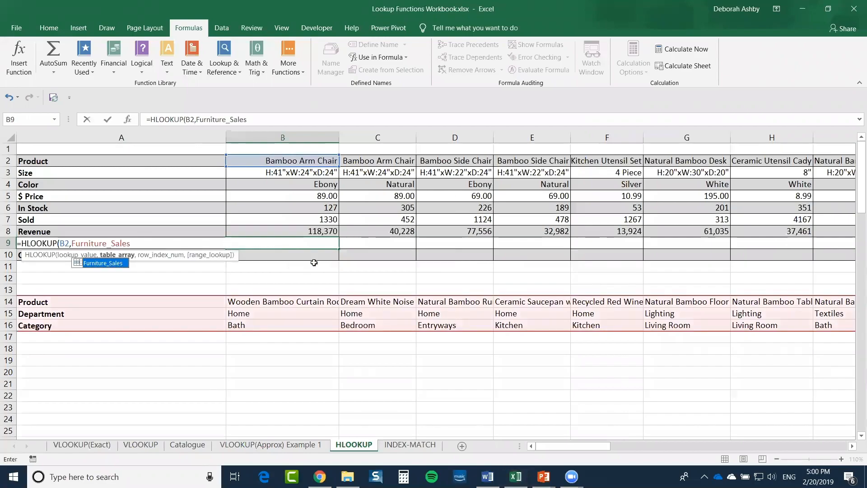
{"action": "left_click", "coordinate": [170, 240]}
{"action": "type", "text": ","}
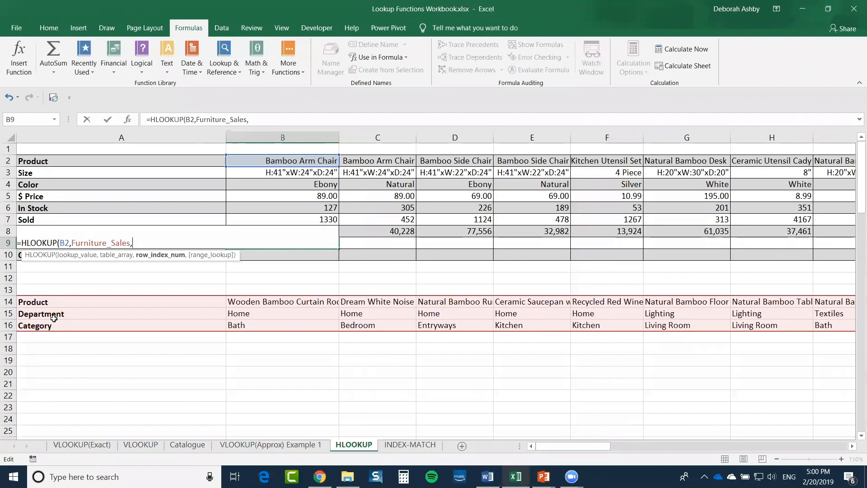
{"action": "type", "text": "2,"}
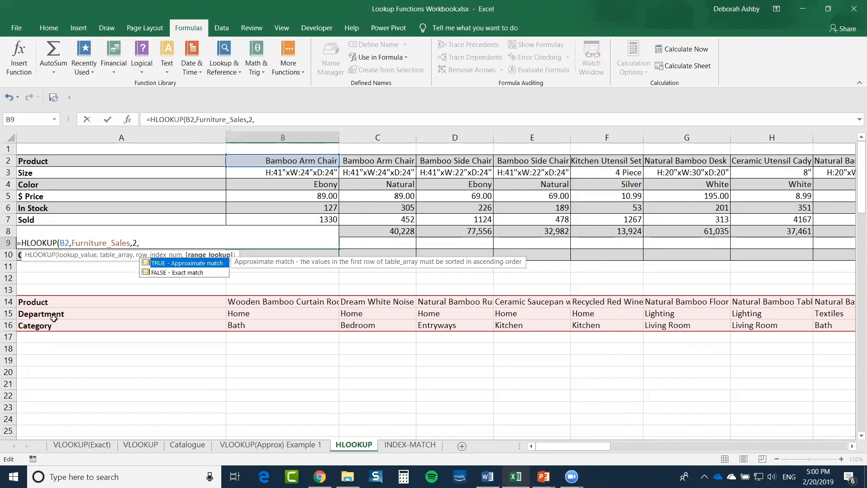
{"action": "type", "text": "FALSE)"}
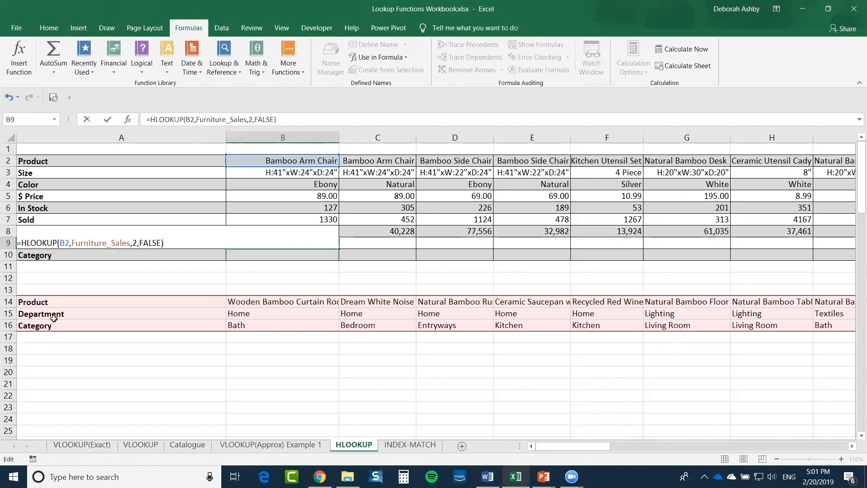
{"action": "key", "text": "Return"}
{"action": "left_click", "coordinate": [265, 244]}
{"action": "left_click_drag", "start_coordinate": [339, 248], "coordinate": [808, 248]}
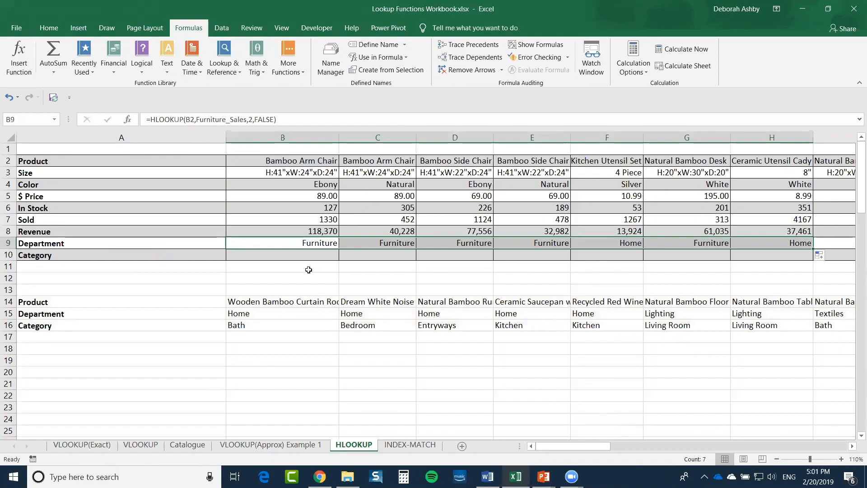
Start an HLOOKUP formula in Category cell B10 with lookup value B2 and Furniture_Sales as the table array
{"action": "left_click", "coordinate": [276, 255]}
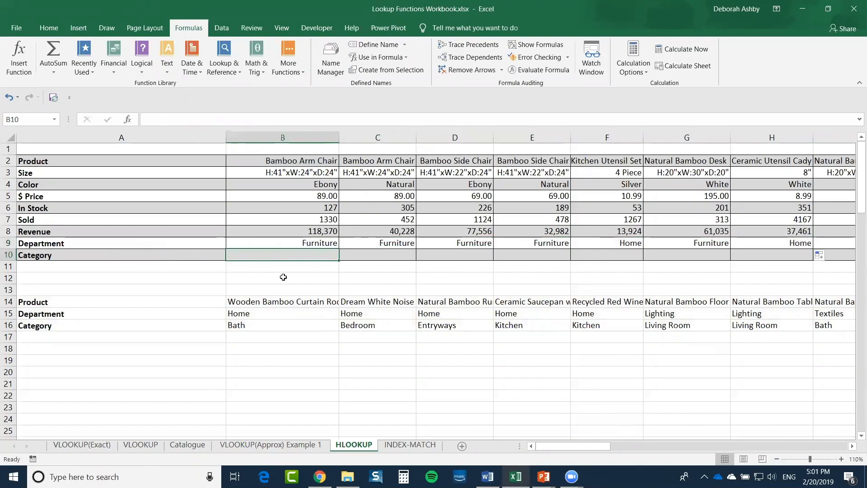
{"action": "type", "text": "=HLOOKUP"}
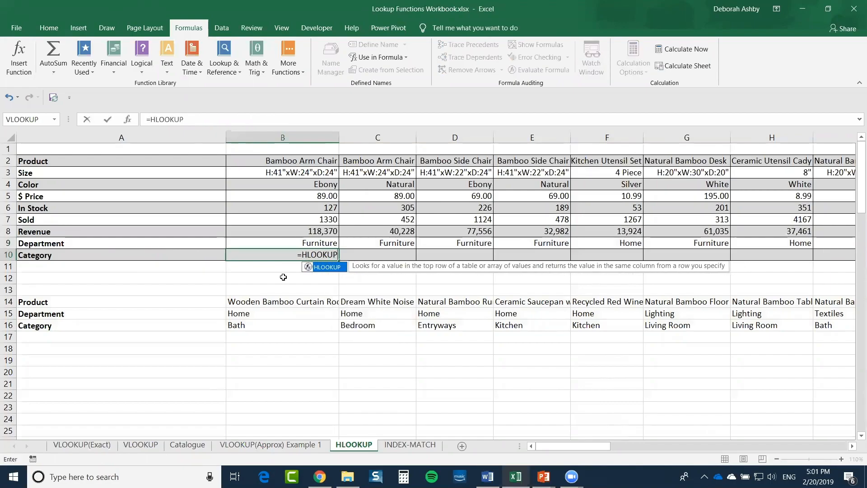
{"action": "type", "text": "("}
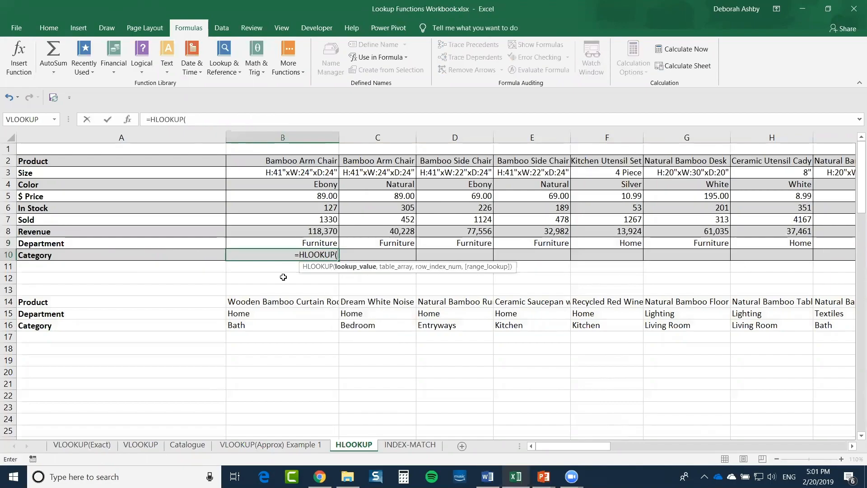
{"action": "left_click", "coordinate": [301, 161]}
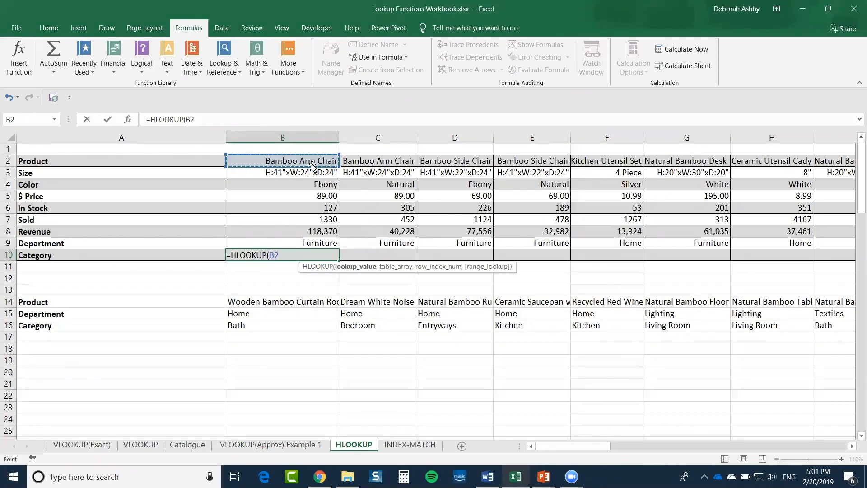
{"action": "type", "text": ","}
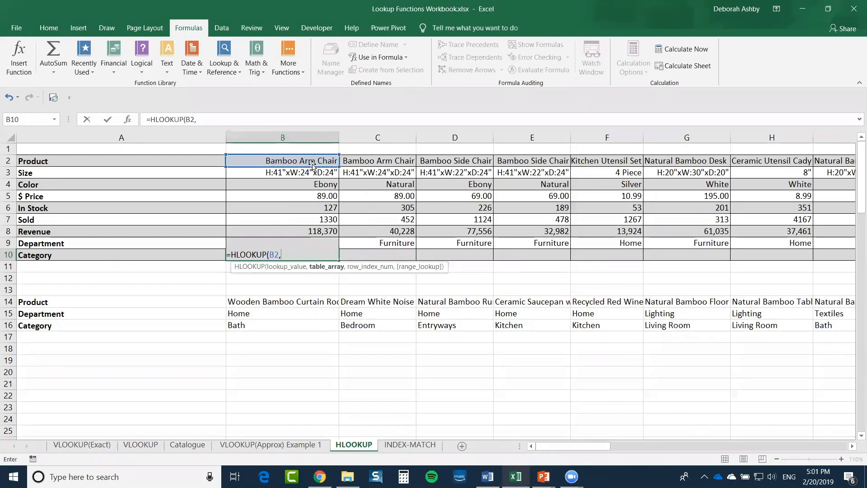
{"action": "type", "text": "Fur"}
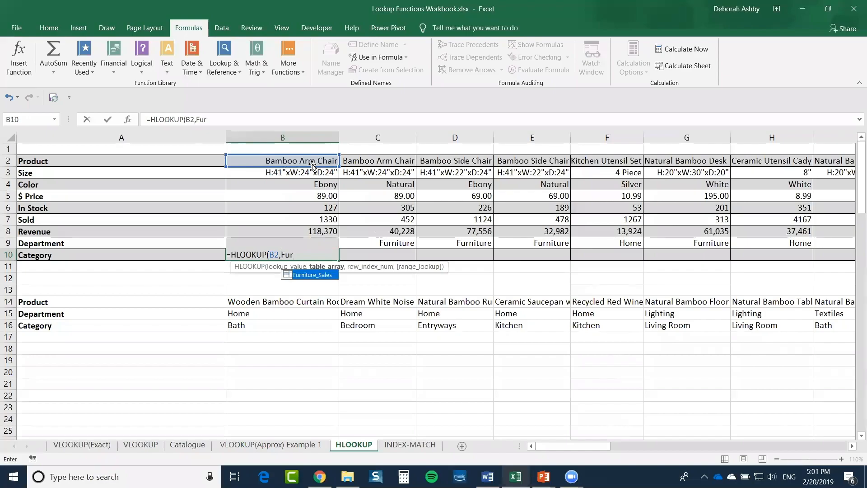
{"action": "double_click", "coordinate": [323, 275]}
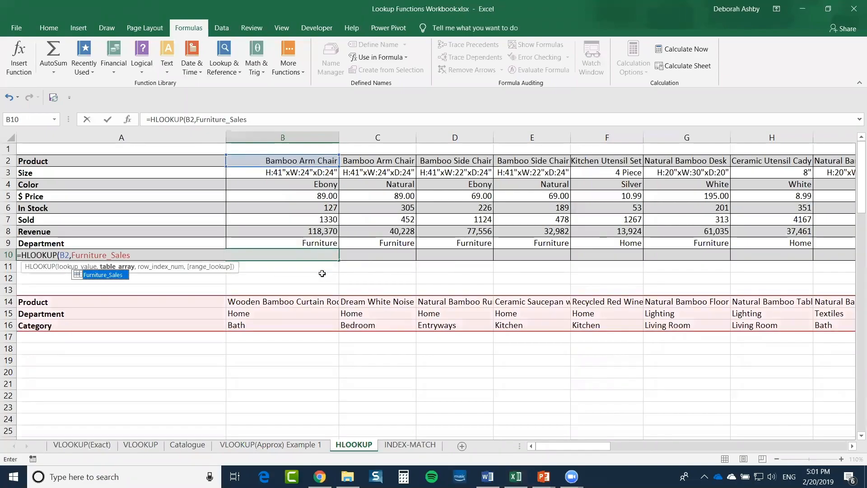
Finish the Category HLOOKUP in B10 with row index 3 and FALSE, and copy it across to H10
{"action": "left_click", "coordinate": [175, 254]}
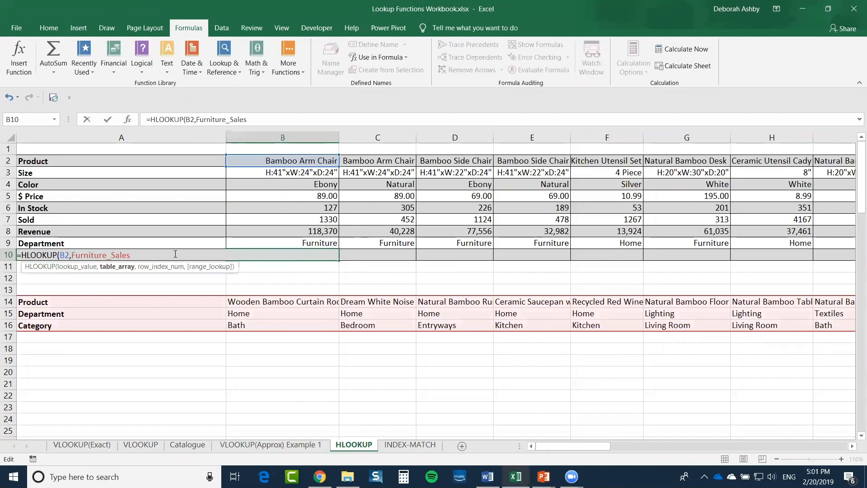
{"action": "type", "text": ","}
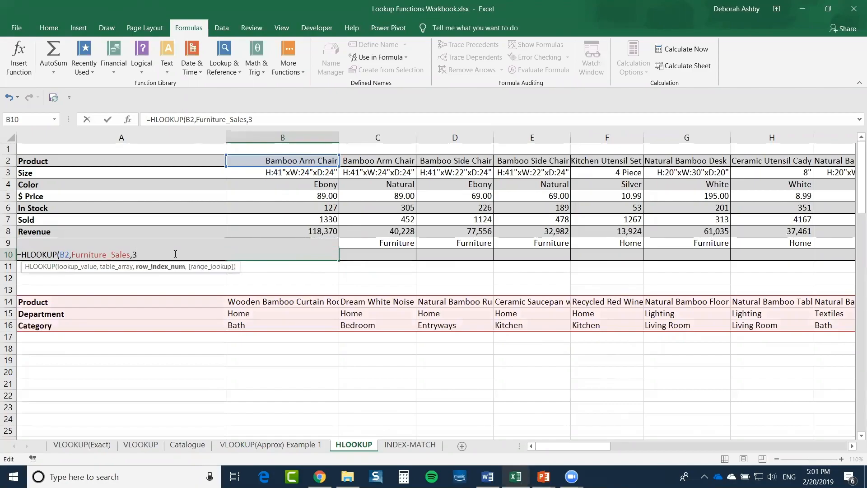
{"action": "type", "text": "3,FALSE"}
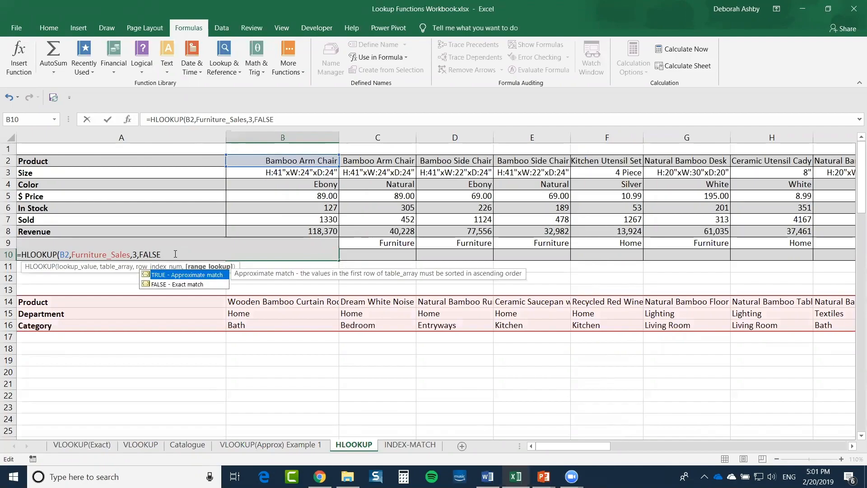
{"action": "type", "text": ")"}
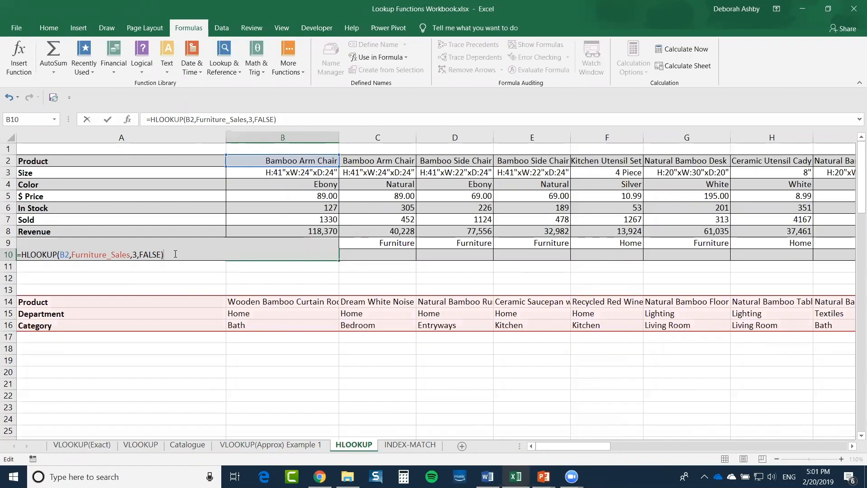
{"action": "key", "text": "Return"}
{"action": "left_click", "coordinate": [318, 256]}
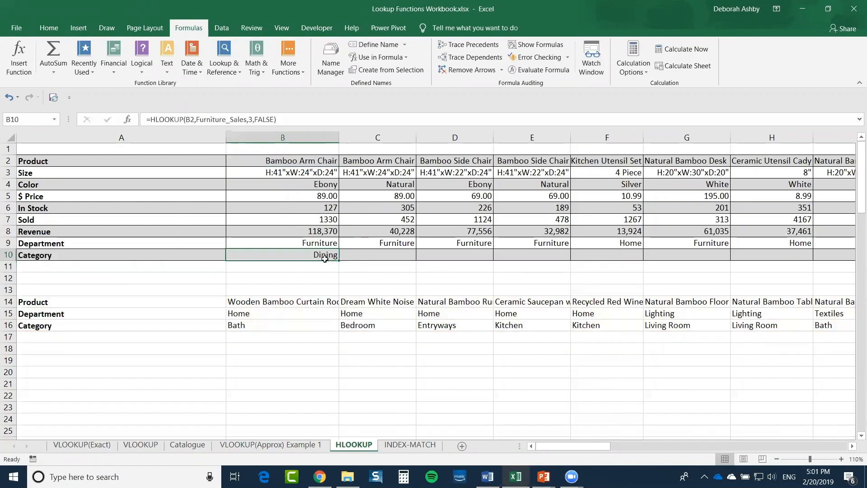
{"action": "left_click_drag", "start_coordinate": [338, 261], "coordinate": [811, 269]}
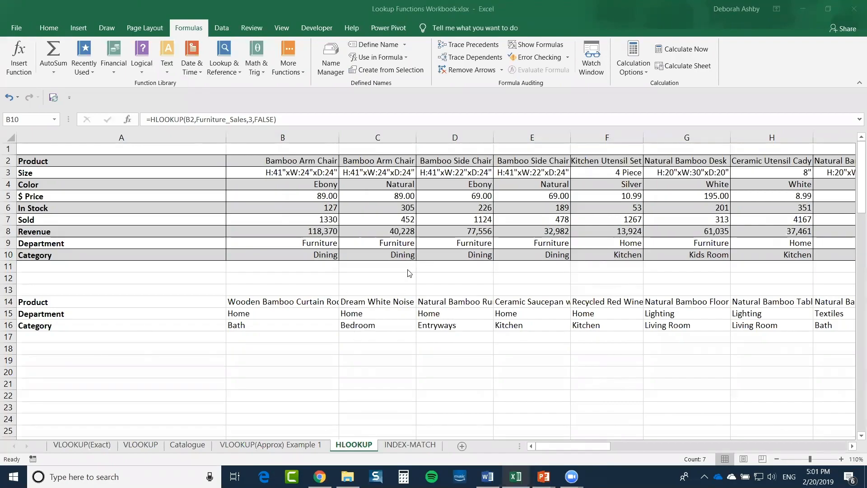
Select the upper table's headings A2:A10 to examine how its fields are laid out in rows
{"action": "left_click", "coordinate": [770, 121]}
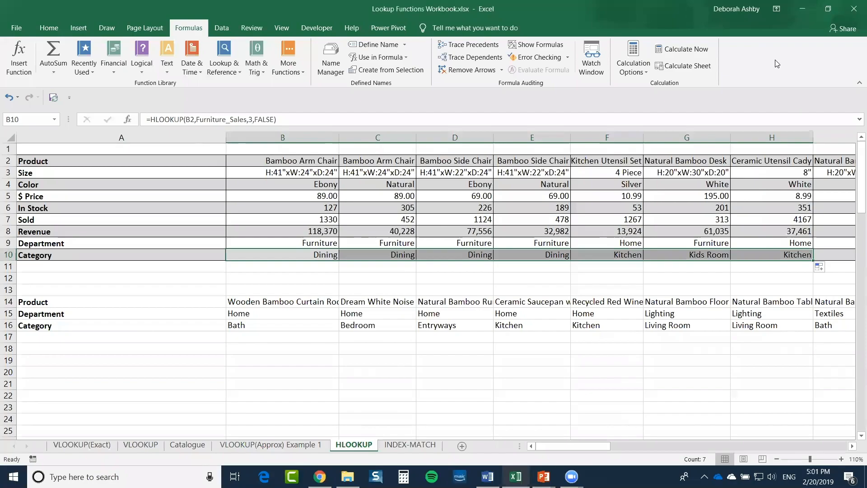
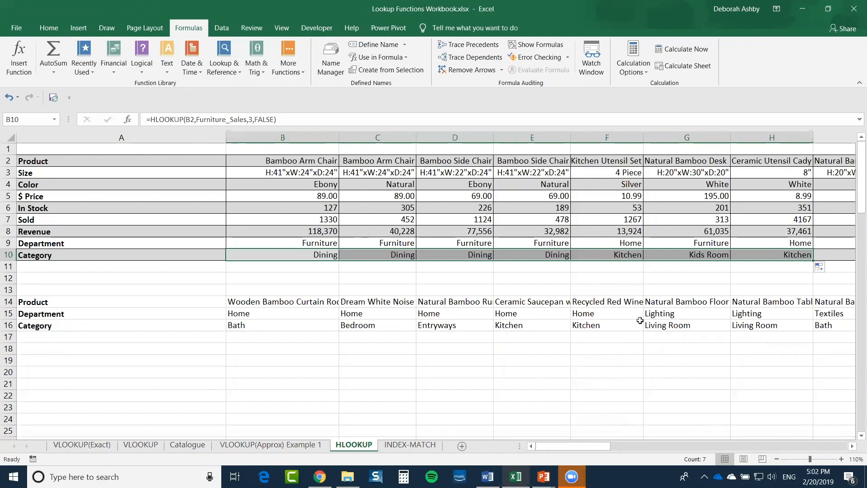
{"action": "left_click", "coordinate": [768, 269]}
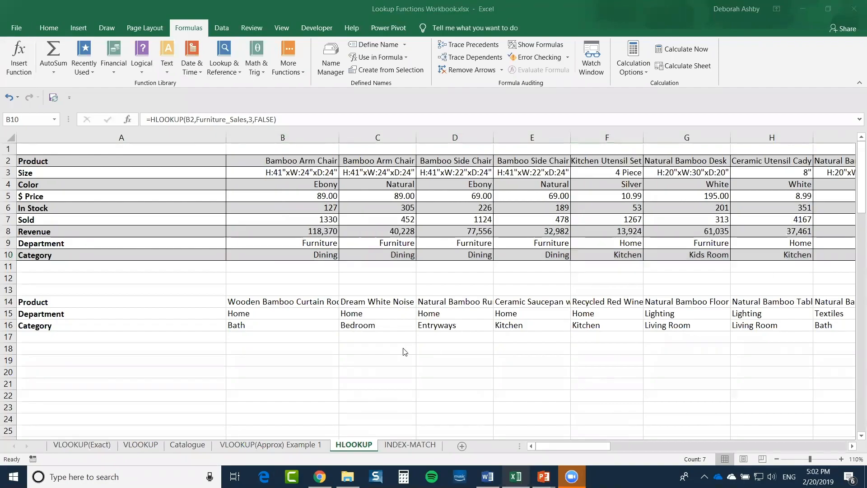
{"action": "left_click", "coordinate": [75, 162]}
{"action": "left_click_drag", "start_coordinate": [54, 160], "coordinate": [49, 250]}
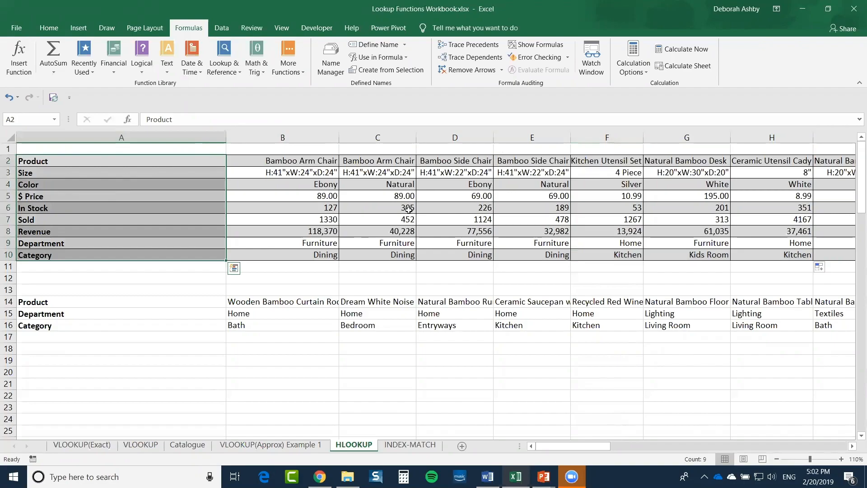
Compare the header row on the VLOOKUP(Exact) sheet with the header column on the HLOOKUP sheet
{"action": "left_click", "coordinate": [84, 444]}
{"action": "left_click_drag", "start_coordinate": [47, 197], "coordinate": [423, 193]}
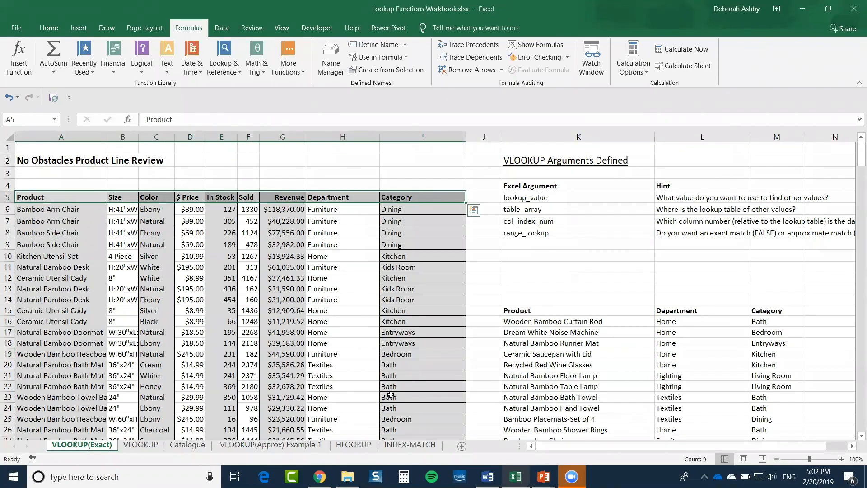
{"action": "left_click", "coordinate": [346, 441]}
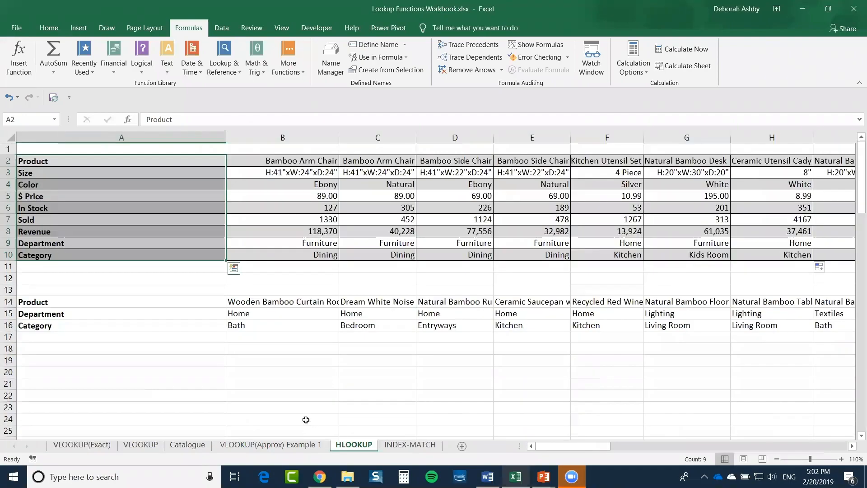
{"action": "left_click", "coordinate": [295, 387]}
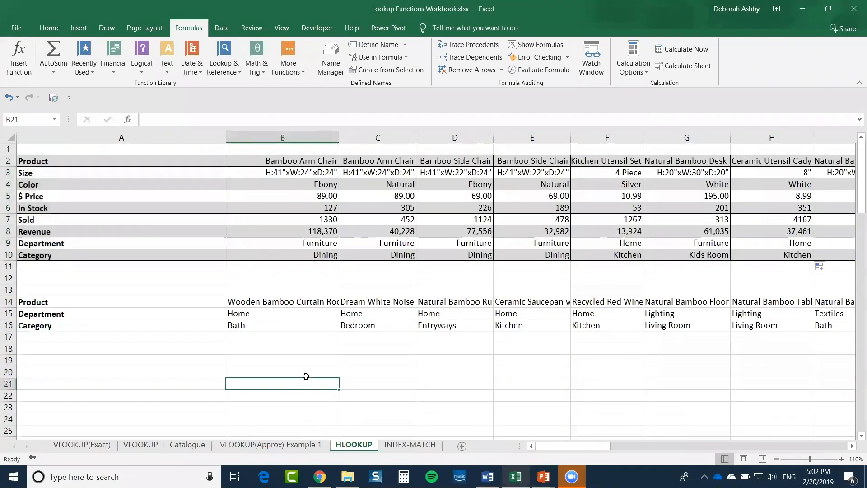
Show the INDEX-MATCH sheet and look over its basic example table
{"action": "left_click", "coordinate": [405, 444]}
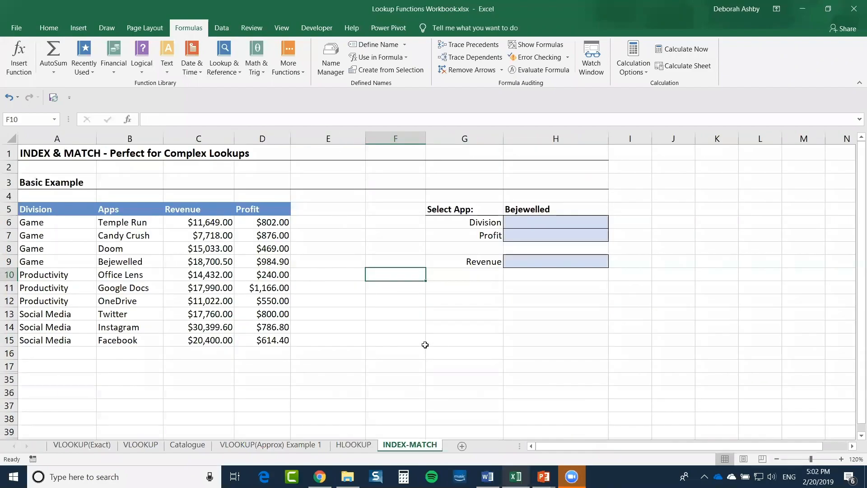
{"action": "left_click", "coordinate": [377, 234]}
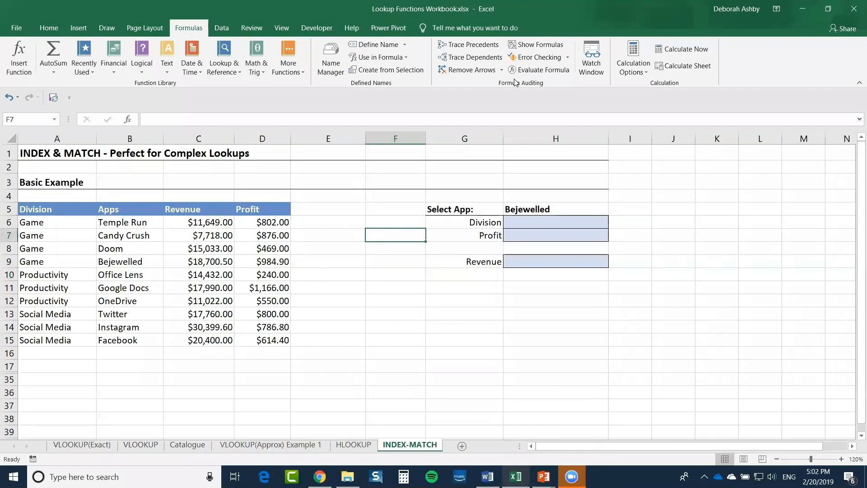
{"action": "left_click", "coordinate": [329, 201]}
{"action": "left_click", "coordinate": [310, 270]}
{"action": "left_click", "coordinate": [128, 248]}
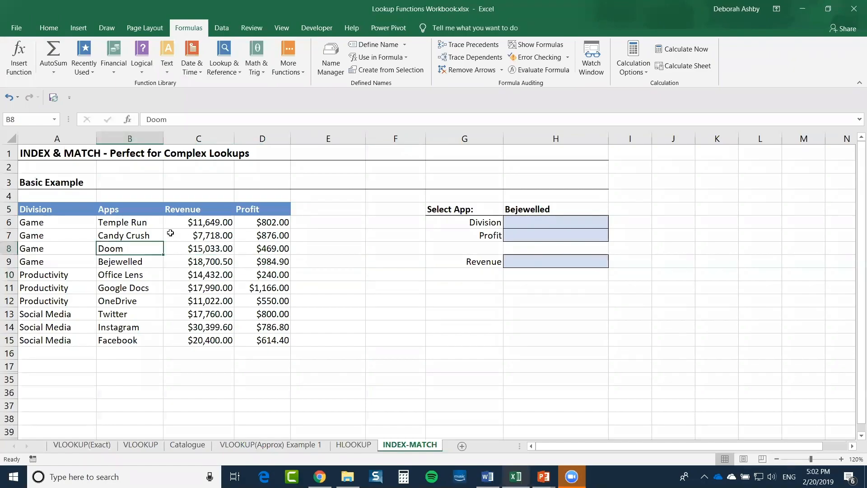
{"action": "left_click", "coordinate": [171, 233]}
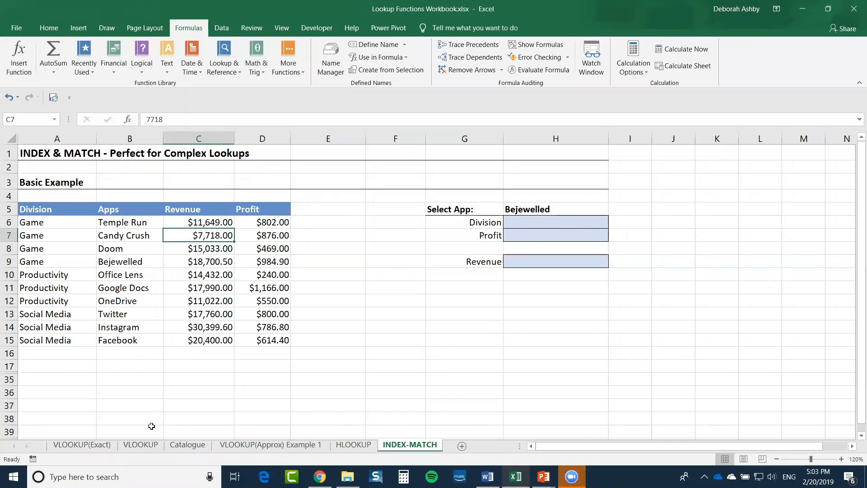
Review the Department lookup formula on the VLOOKUP(Exact) sheet and the product, department and category lookup table it draws on
{"action": "left_click", "coordinate": [80, 446]}
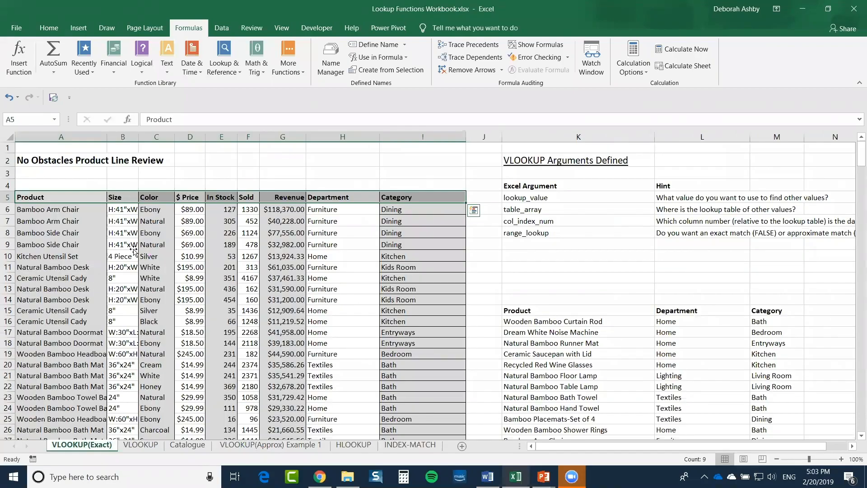
{"action": "left_click", "coordinate": [58, 231]}
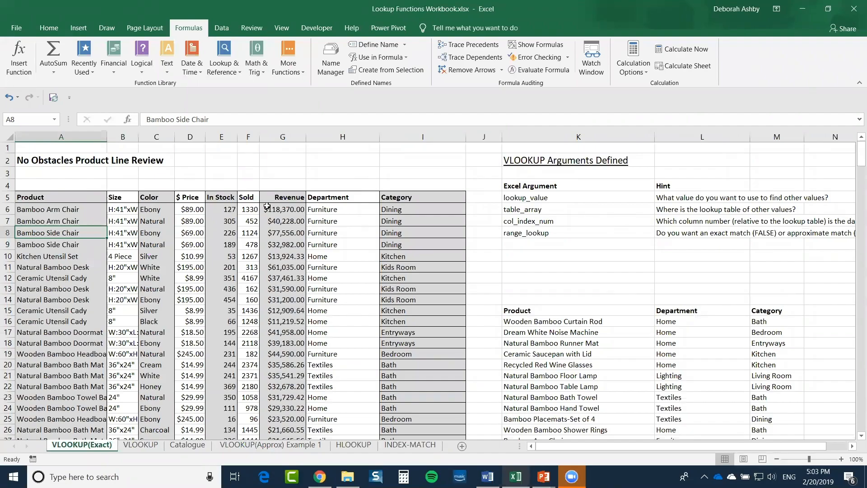
{"action": "left_click", "coordinate": [332, 211]}
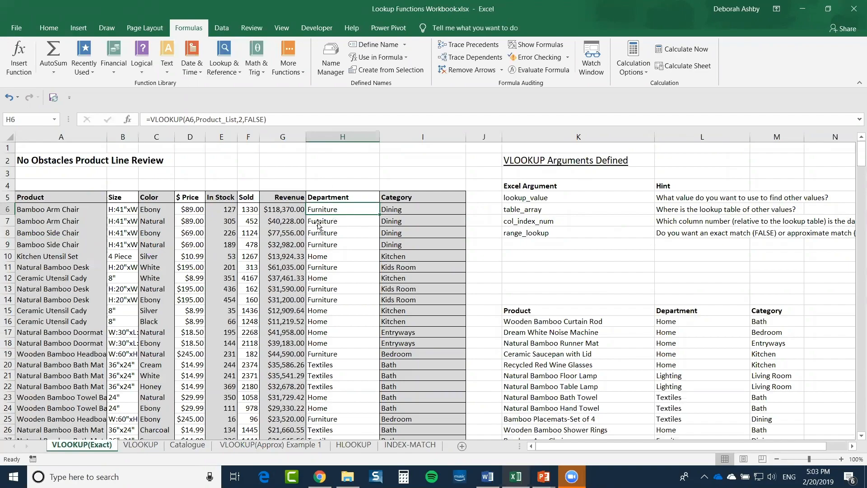
{"action": "left_click", "coordinate": [524, 323]}
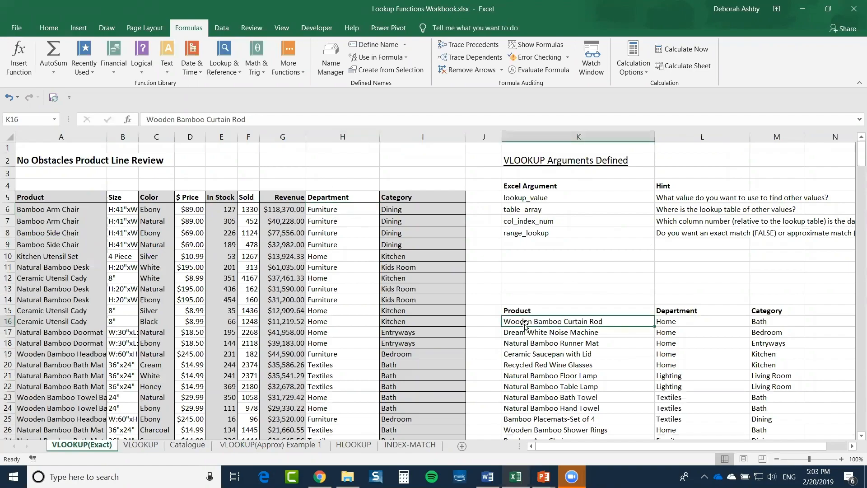
{"action": "left_click", "coordinate": [674, 322]}
{"action": "left_click", "coordinate": [543, 324]}
{"action": "left_click", "coordinate": [774, 322]}
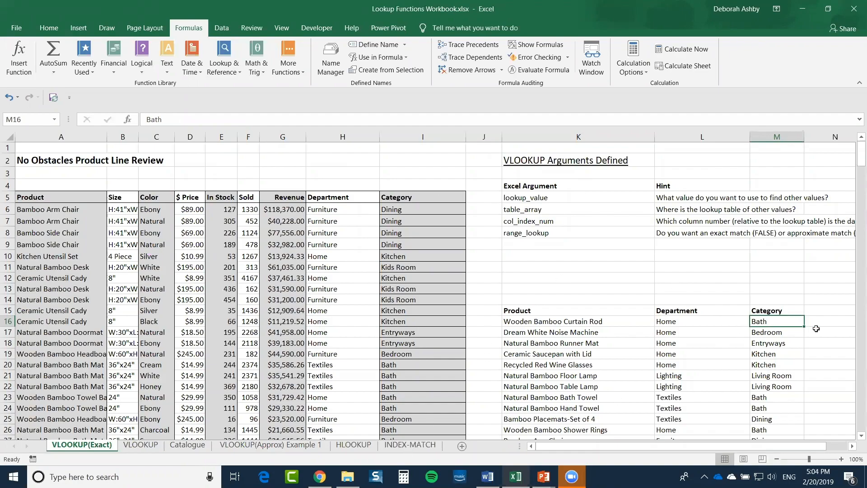
Clear all data validation from the Select App cell H5 on the INDEX-MATCH sheet
{"action": "left_click", "coordinate": [418, 445]}
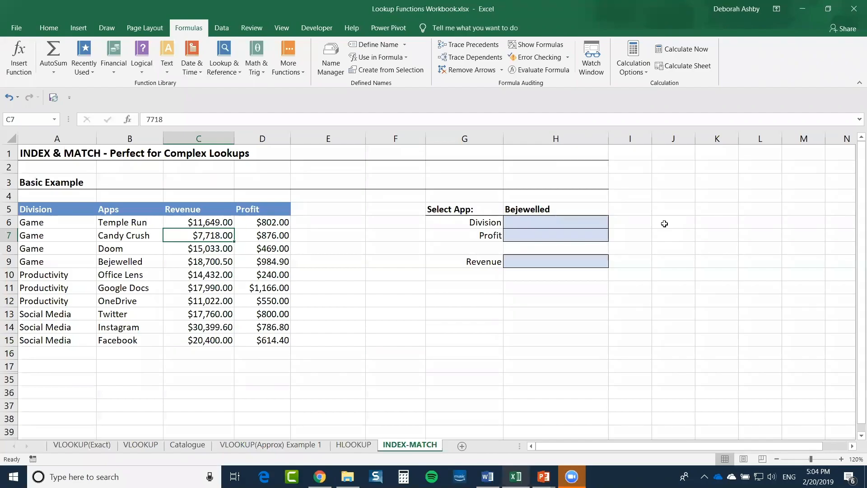
{"action": "left_click", "coordinate": [564, 211]}
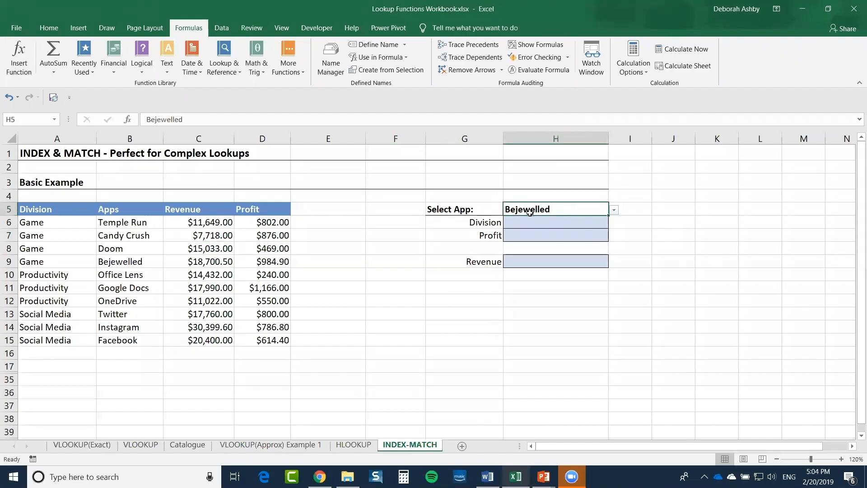
{"action": "left_click", "coordinate": [221, 28]}
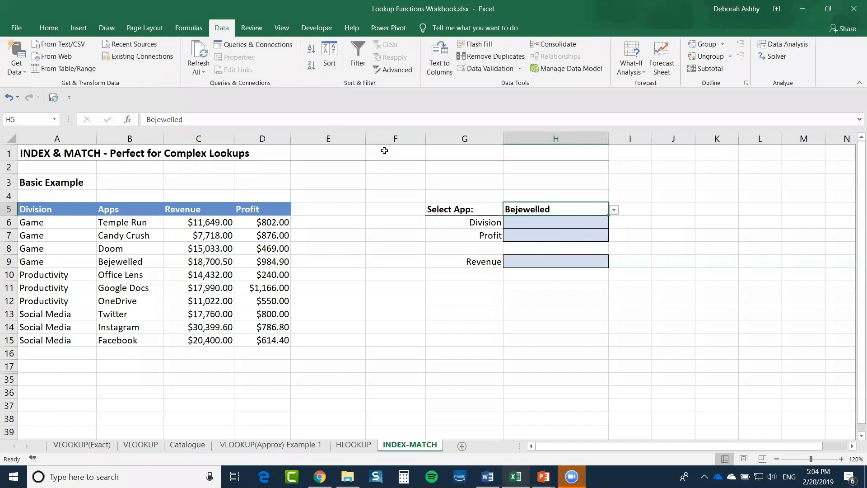
{"action": "left_click", "coordinate": [485, 68]}
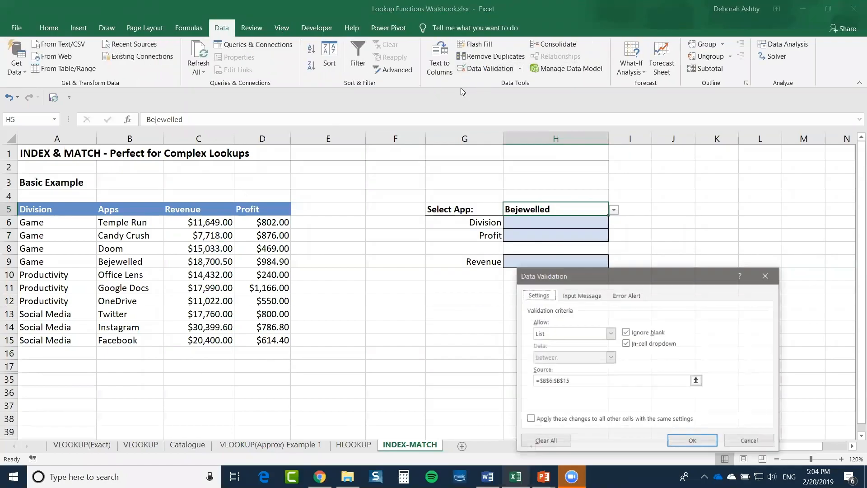
{"action": "left_click", "coordinate": [549, 443]}
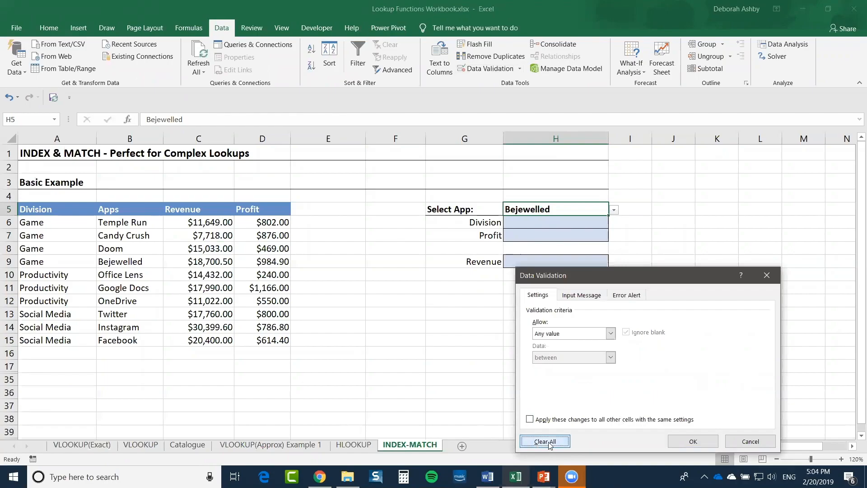
{"action": "left_click", "coordinate": [692, 441]}
{"action": "left_click", "coordinate": [677, 226]}
Examine the extent of the basic example table and the list of apps in it
{"action": "left_click", "coordinate": [565, 214]}
{"action": "left_click", "coordinate": [353, 258]}
{"action": "left_click", "coordinate": [357, 275]}
{"action": "left_click", "coordinate": [185, 261]}
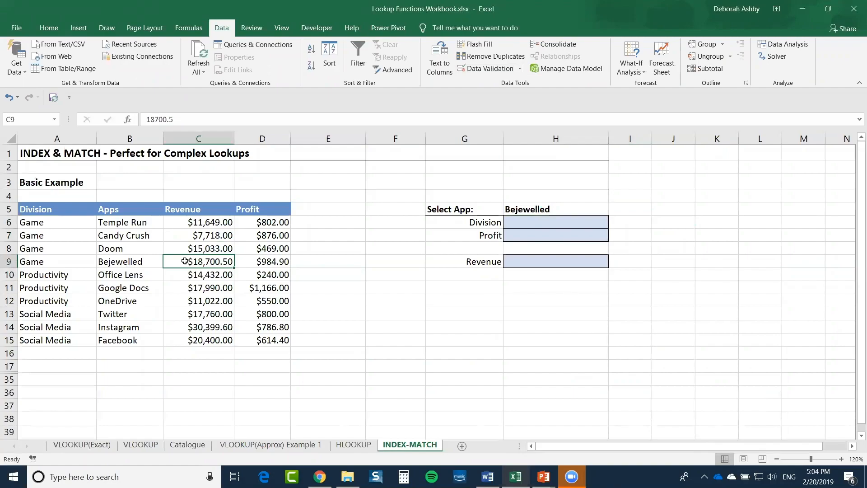
{"action": "left_click", "coordinate": [71, 223]}
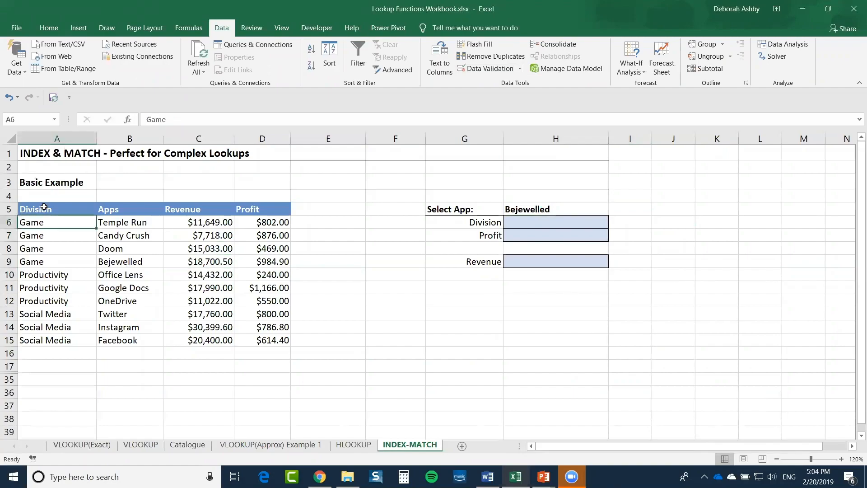
{"action": "left_click_drag", "start_coordinate": [44, 207], "coordinate": [253, 340]}
{"action": "left_click", "coordinate": [321, 289]}
{"action": "left_click", "coordinate": [168, 269]}
{"action": "left_click_drag", "start_coordinate": [128, 222], "coordinate": [130, 336]}
{"action": "left_click", "coordinate": [137, 223]}
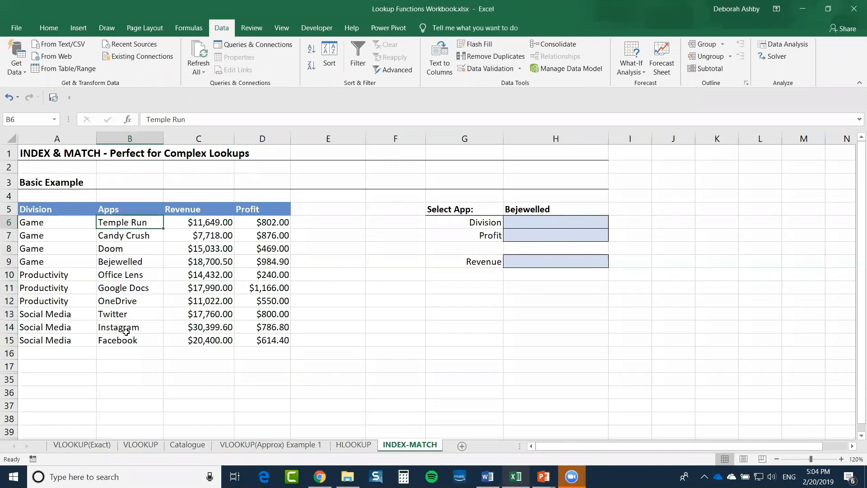
Examine which division each app belongs to, along with the Revenue and Profit columns
{"action": "left_click_drag", "start_coordinate": [58, 222], "coordinate": [52, 335]}
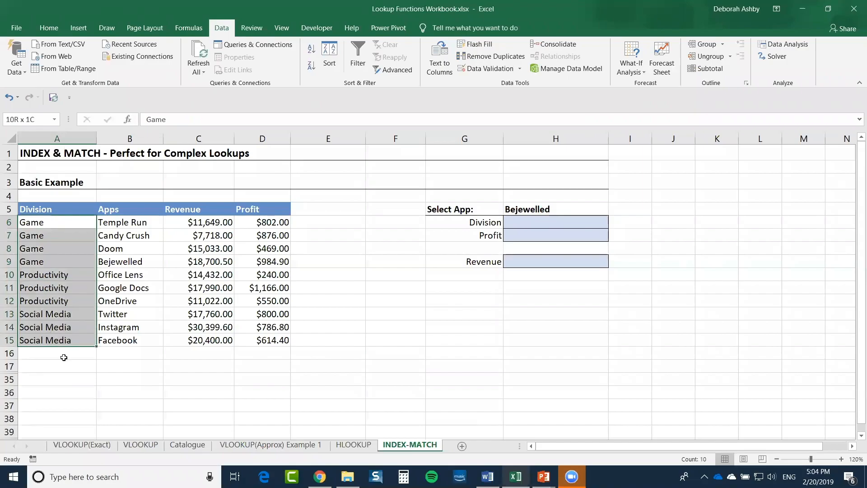
{"action": "left_click", "coordinate": [121, 330]}
{"action": "left_click", "coordinate": [120, 342]}
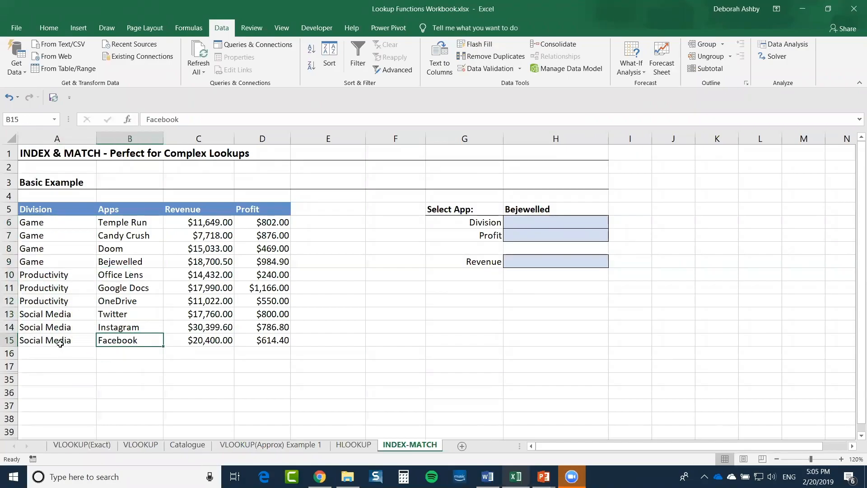
{"action": "left_click", "coordinate": [60, 342]}
{"action": "left_click", "coordinate": [60, 332]}
{"action": "left_click", "coordinate": [60, 332]}
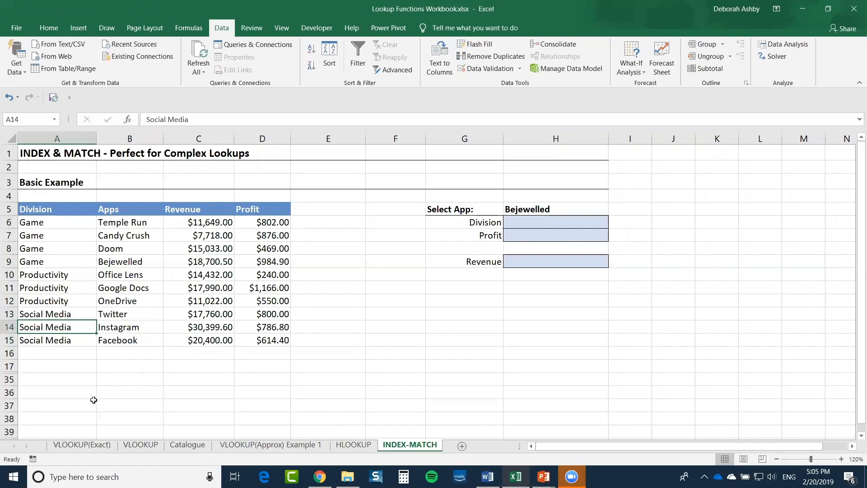
{"action": "left_click_drag", "start_coordinate": [198, 229], "coordinate": [215, 338]}
{"action": "left_click_drag", "start_coordinate": [282, 222], "coordinate": [285, 333]}
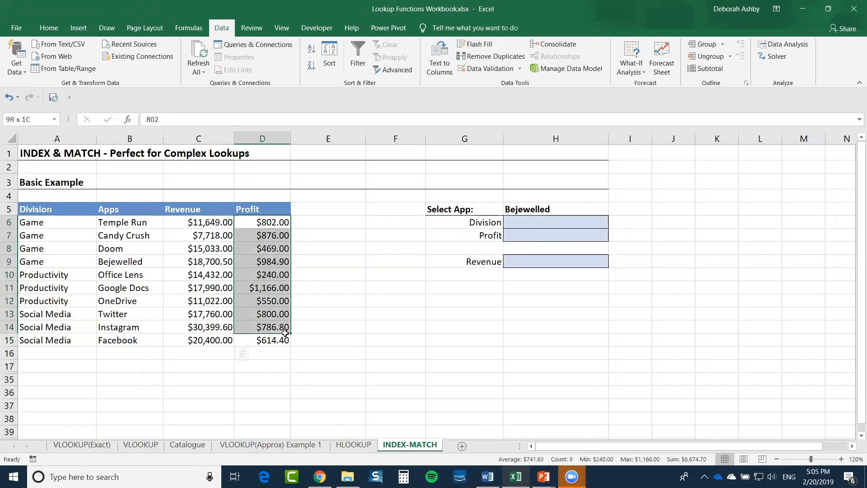
{"action": "left_click", "coordinate": [373, 221]}
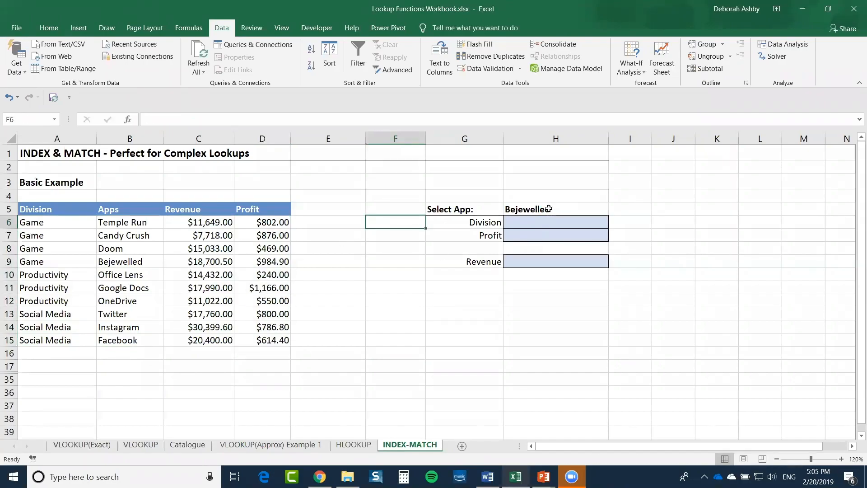
Look at the app selection cell and the empty Division, Profit and Revenue result cells
{"action": "left_click", "coordinate": [600, 208]}
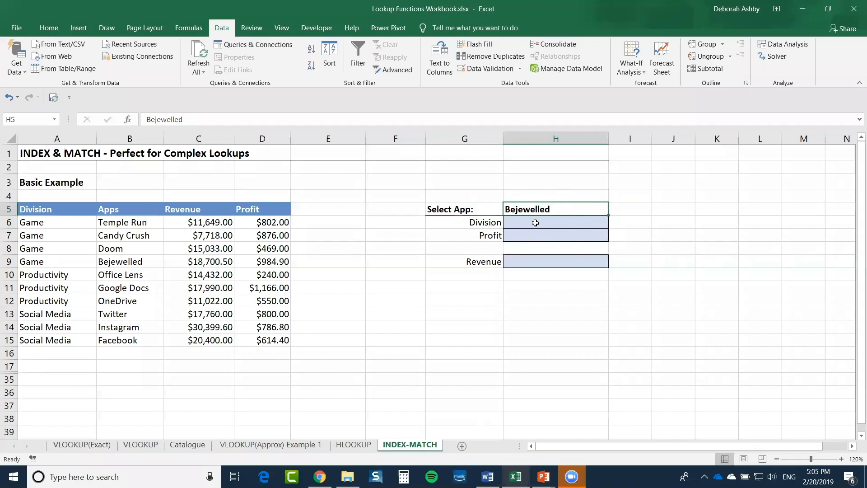
{"action": "left_click", "coordinate": [534, 224]}
{"action": "left_click", "coordinate": [537, 236]}
{"action": "left_click", "coordinate": [550, 265]}
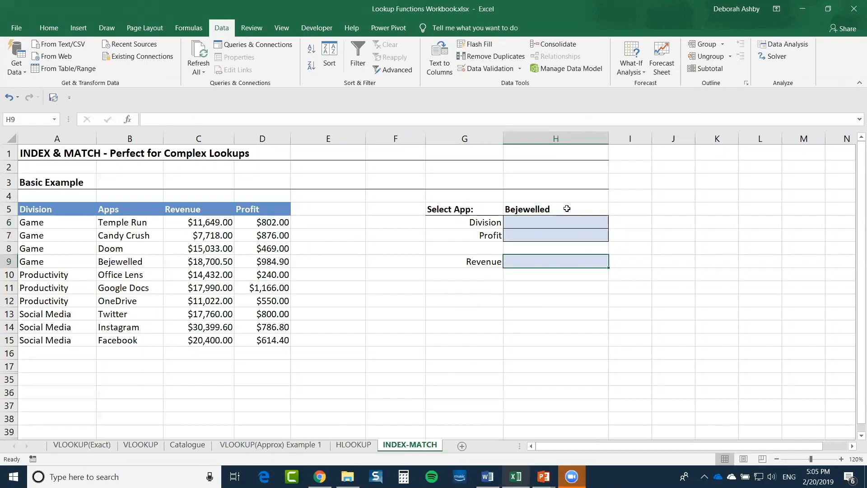
Delete the app name from the Select App cell H5
{"action": "left_click", "coordinate": [549, 210]}
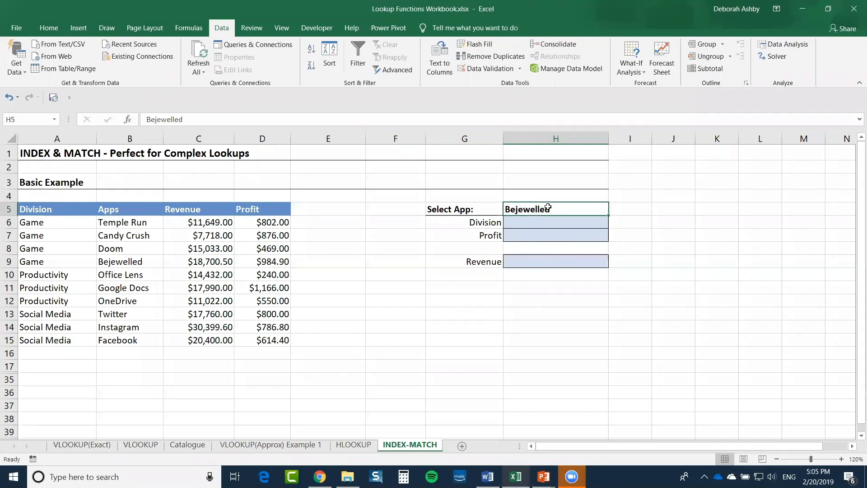
{"action": "key", "text": "Delete"}
{"action": "left_click", "coordinate": [659, 221]}
{"action": "left_click", "coordinate": [568, 207]}
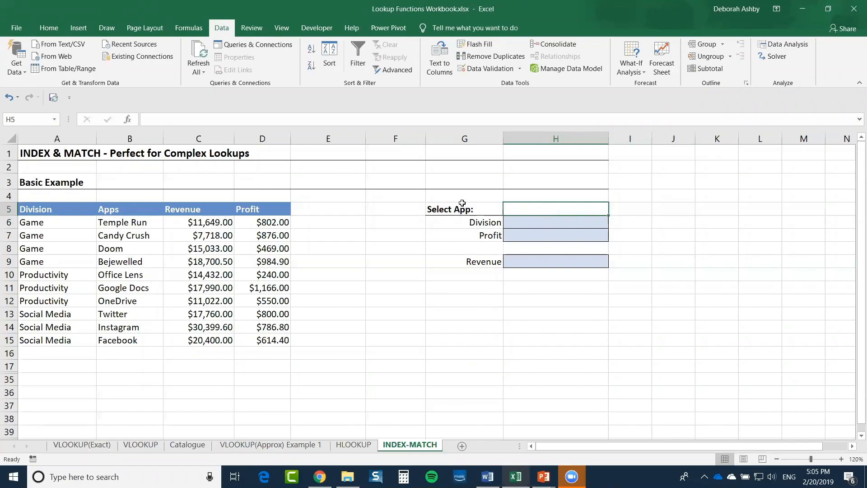
Review how the app names in column B relate to the selection cell and the Division, Profit and Revenue cells
{"action": "left_click_drag", "start_coordinate": [116, 222], "coordinate": [118, 232]}
{"action": "left_click", "coordinate": [549, 207]}
{"action": "left_click", "coordinate": [520, 224]}
{"action": "left_click", "coordinate": [519, 238]}
{"action": "left_click", "coordinate": [526, 265]}
{"action": "left_click", "coordinate": [540, 222]}
{"action": "left_click", "coordinate": [540, 236]}
{"action": "left_click", "coordinate": [542, 209]}
{"action": "left_click_drag", "start_coordinate": [134, 223], "coordinate": [125, 339]}
Add List data validation to the Select App cell H5, using the app names in B6:B15 as the source
{"action": "left_click", "coordinate": [564, 208]}
{"action": "left_click", "coordinate": [488, 68]}
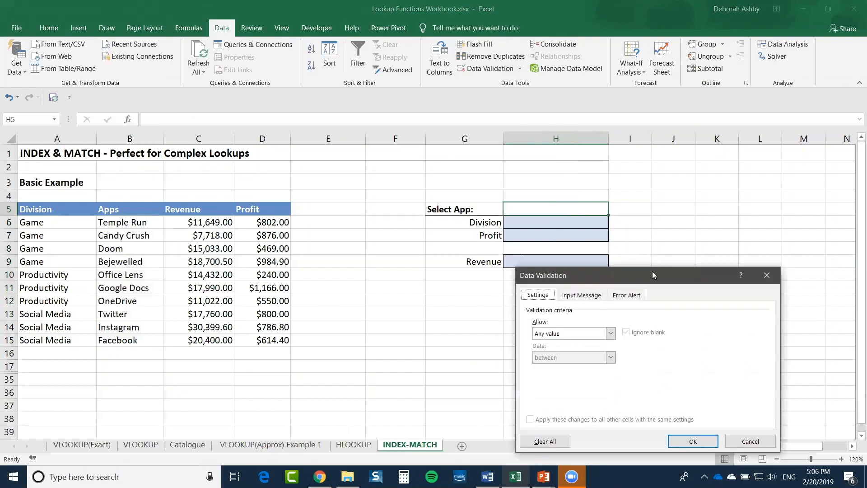
{"action": "left_click_drag", "start_coordinate": [651, 274], "coordinate": [712, 155]}
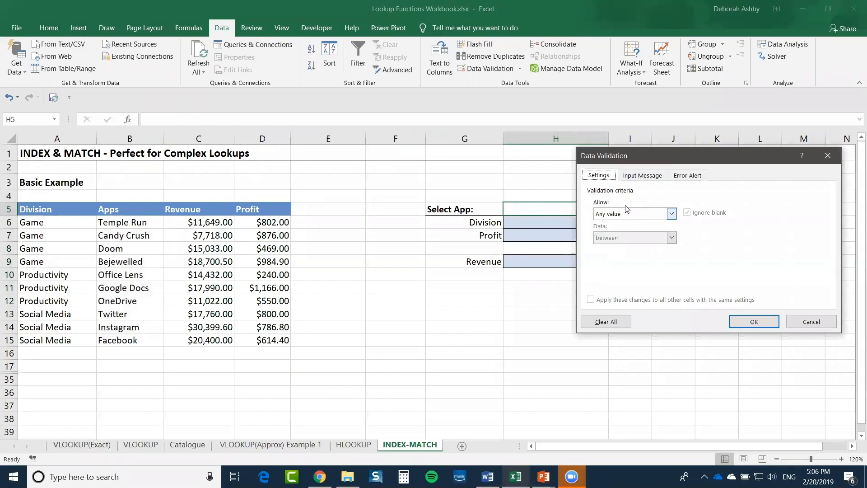
{"action": "left_click", "coordinate": [672, 213]}
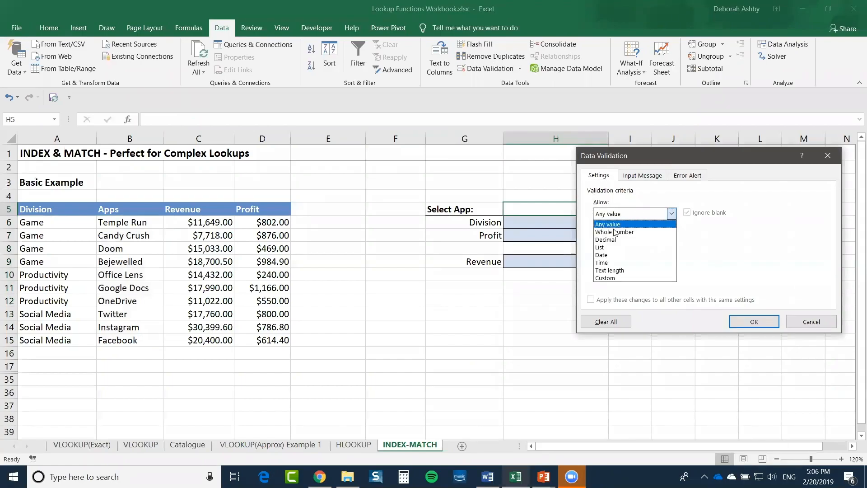
{"action": "left_click", "coordinate": [608, 248]}
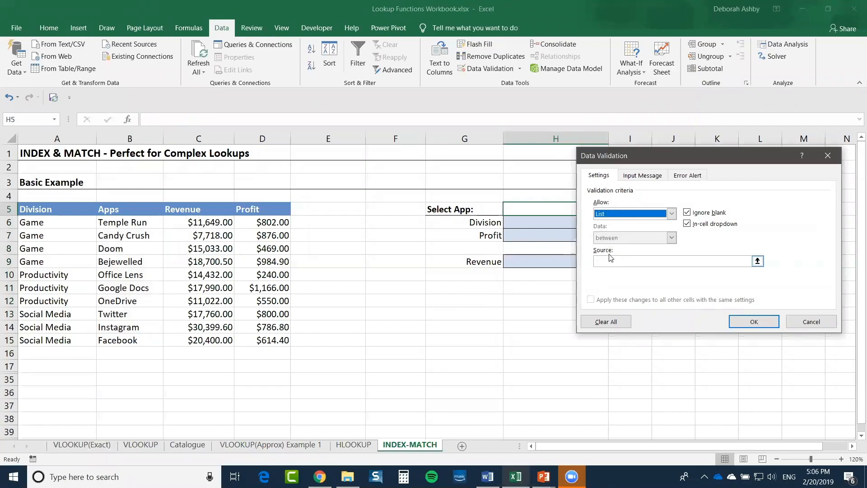
{"action": "left_click", "coordinate": [596, 259]}
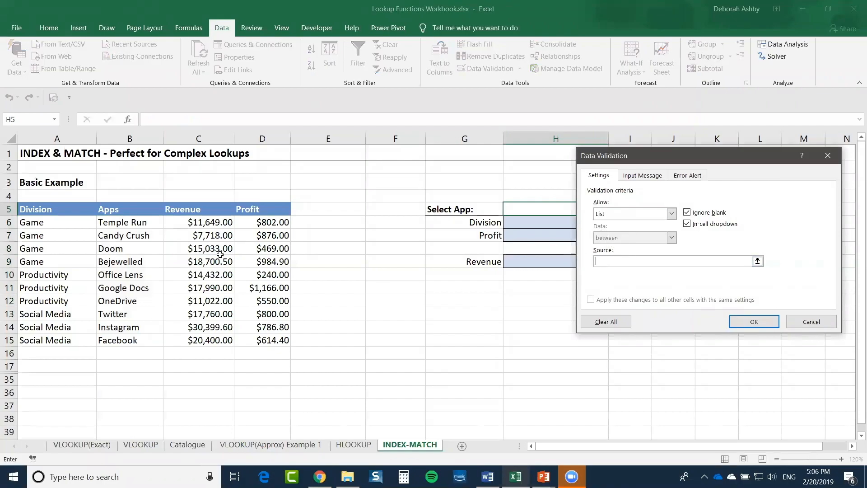
{"action": "left_click_drag", "start_coordinate": [143, 223], "coordinate": [138, 341]}
{"action": "left_click", "coordinate": [753, 322]}
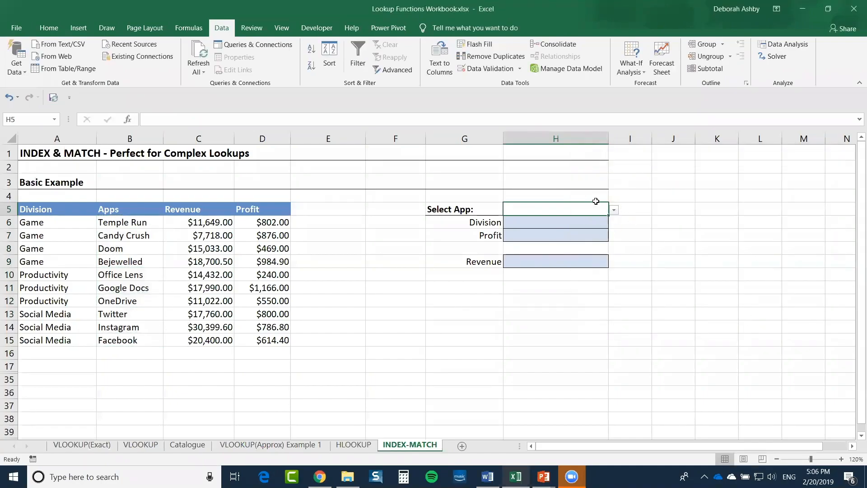
Test the Select App dropdown in H5 by choosing Bejewelled, Google Docs and OneDrive in turn
{"action": "left_click", "coordinate": [614, 210]}
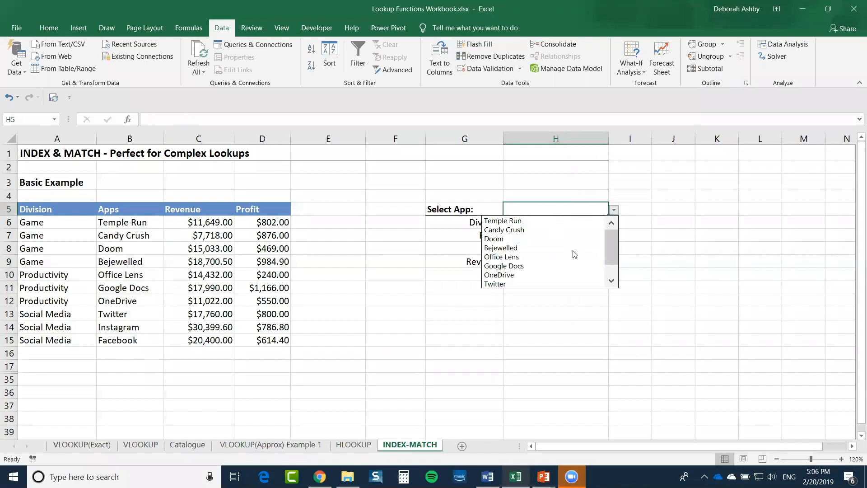
{"action": "scroll", "coordinate": [609, 252], "scroll_direction": "down", "scroll_amount": 1}
{"action": "scroll", "coordinate": [616, 235], "scroll_direction": "up", "scroll_amount": 1}
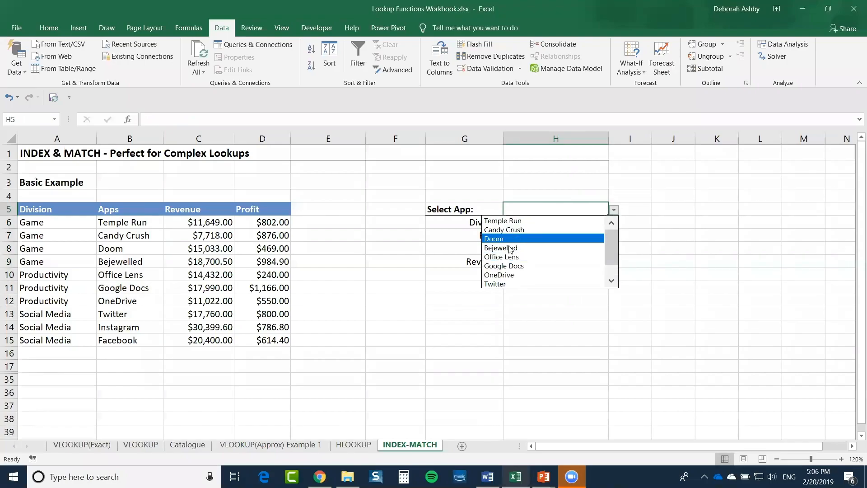
{"action": "left_click", "coordinate": [593, 247]}
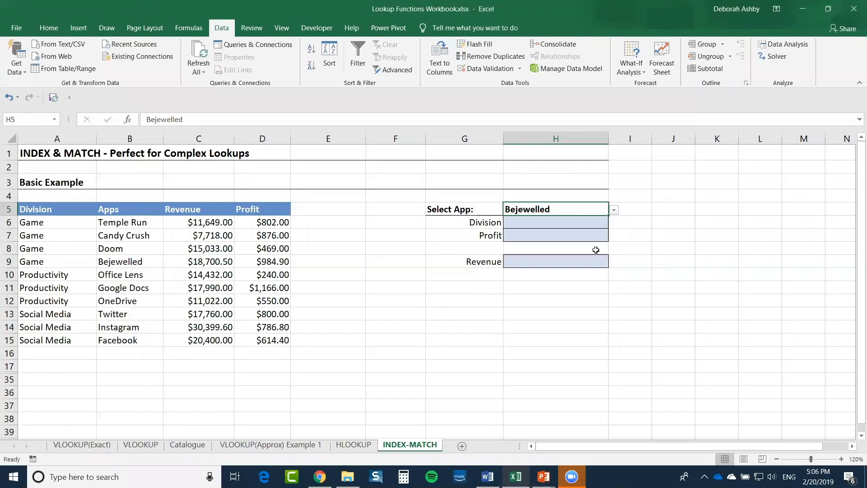
{"action": "left_click", "coordinate": [614, 210]}
{"action": "left_click", "coordinate": [549, 248]}
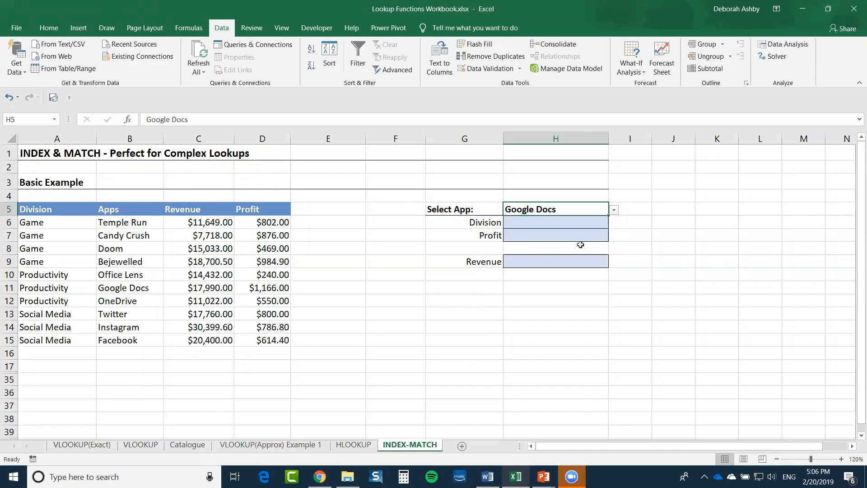
{"action": "left_click", "coordinate": [614, 211]}
{"action": "left_click", "coordinate": [550, 253]}
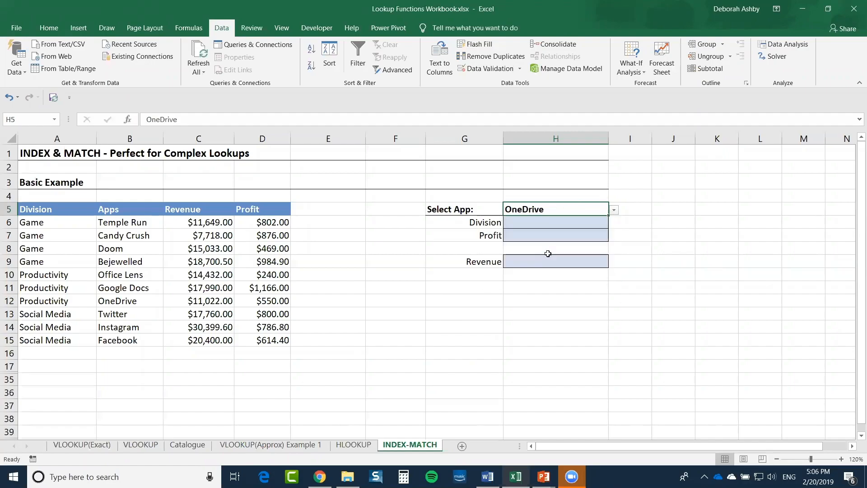
Choose Bejewelled from the Select App dropdown in H5 and check the list of available apps
{"action": "left_click", "coordinate": [614, 211]}
{"action": "left_click", "coordinate": [552, 226]}
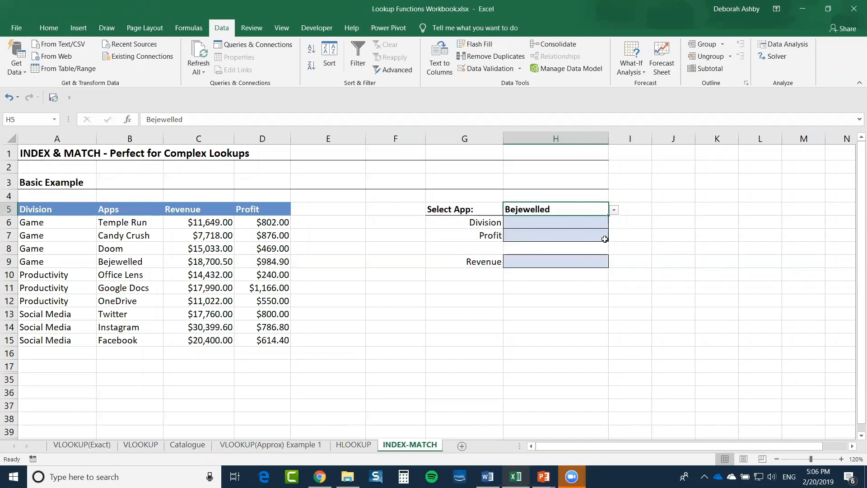
{"action": "left_click", "coordinate": [675, 209]}
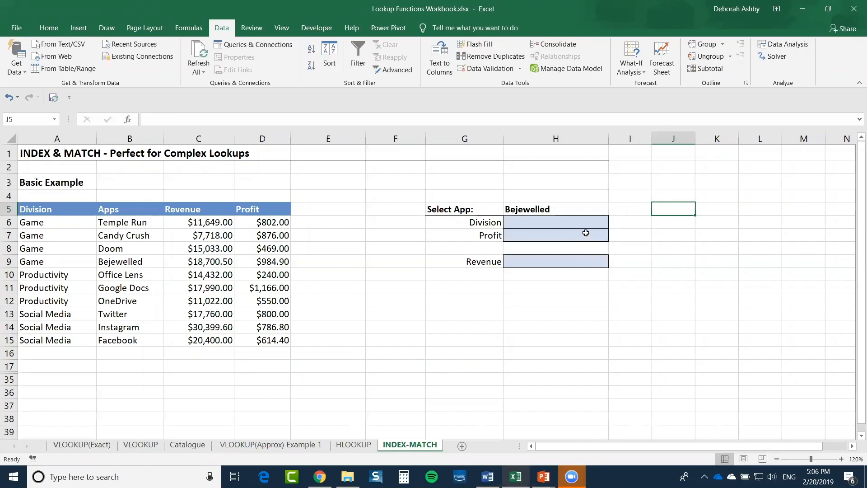
{"action": "left_click", "coordinate": [590, 209]}
{"action": "left_click", "coordinate": [614, 210]}
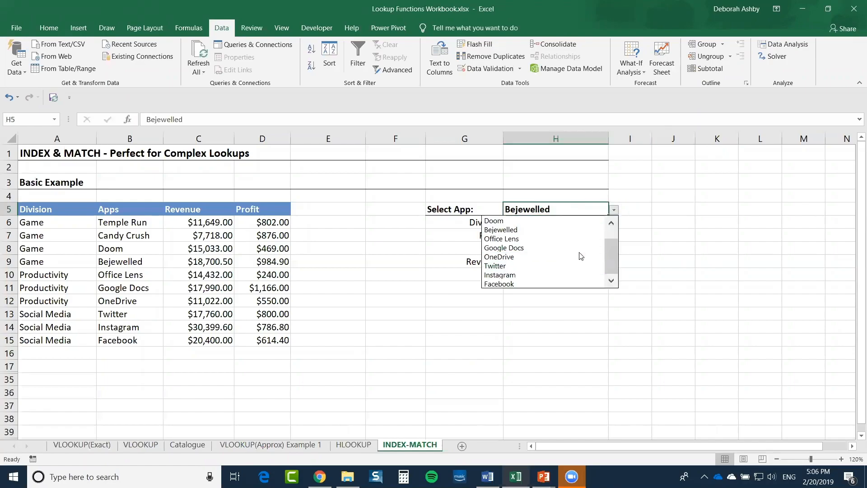
{"action": "key", "text": "Escape"}
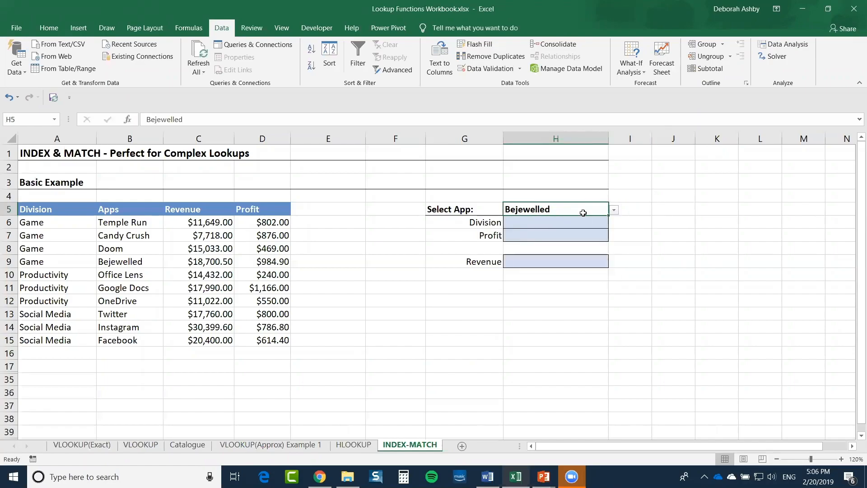
Examine the Division, Profit and Revenue result cells and locate the Bejewelled row and its division in the table
{"action": "left_click", "coordinate": [525, 223]}
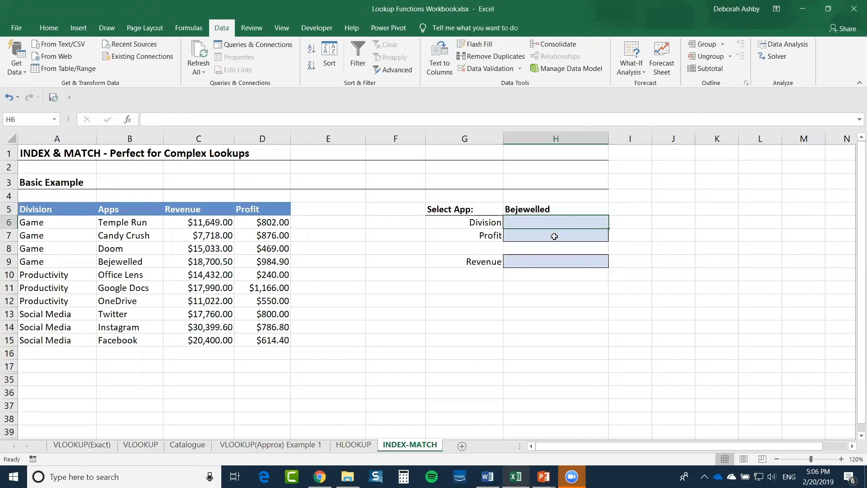
{"action": "left_click", "coordinate": [553, 234]}
{"action": "left_click", "coordinate": [531, 264]}
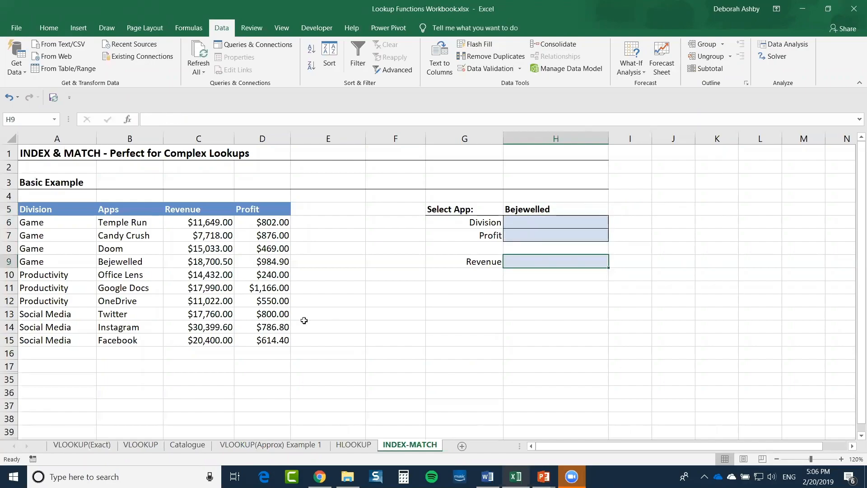
{"action": "left_click", "coordinate": [528, 208]}
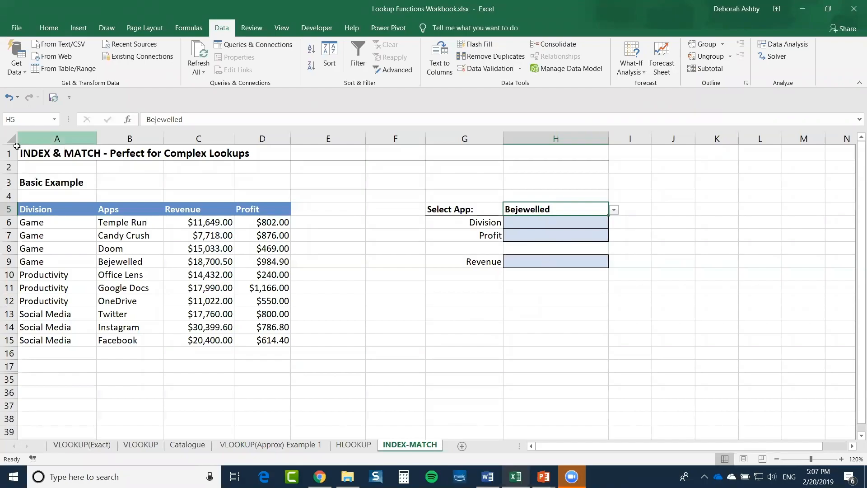
{"action": "left_click", "coordinate": [542, 221]}
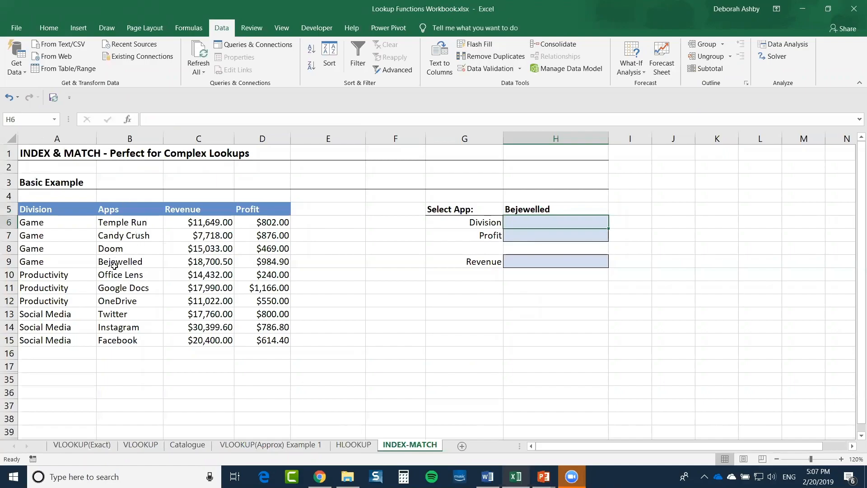
{"action": "left_click", "coordinate": [136, 263]}
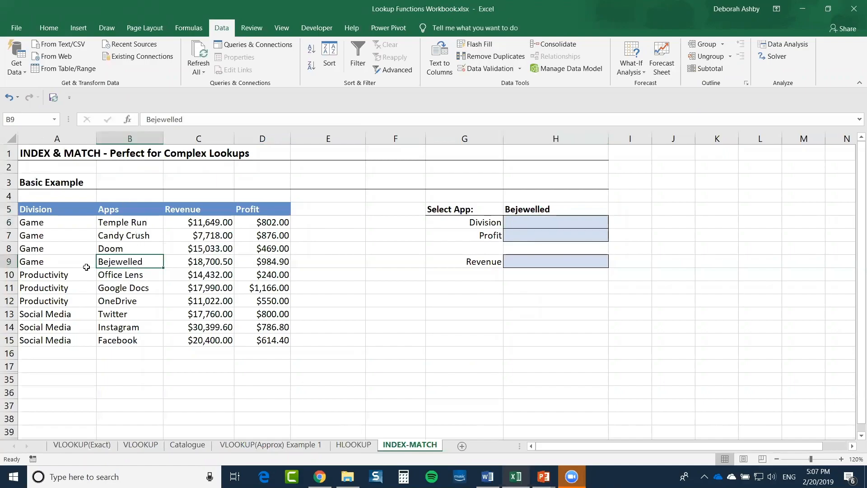
{"action": "left_click", "coordinate": [51, 263]}
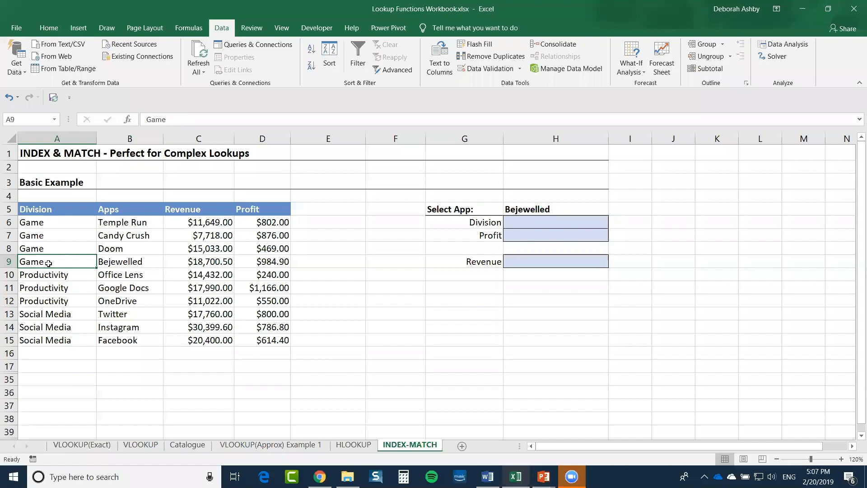
Enter =INDEX(A6:A15,4) in the Division cell H6 to return the fourth entry of the Division column
{"action": "left_click", "coordinate": [580, 222]}
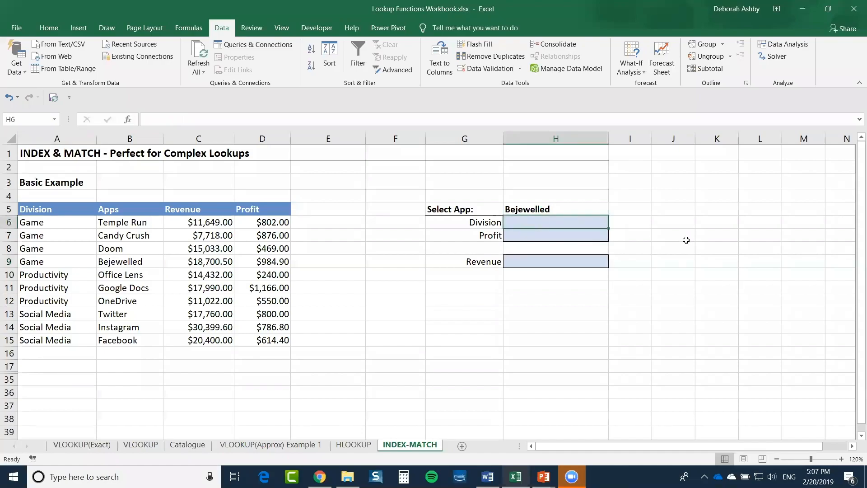
{"action": "type", "text": "="}
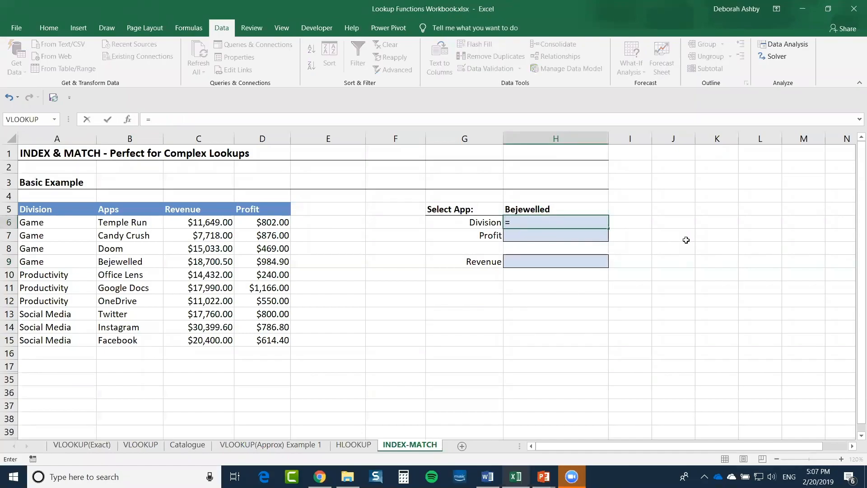
{"action": "type", "text": "INDEX"}
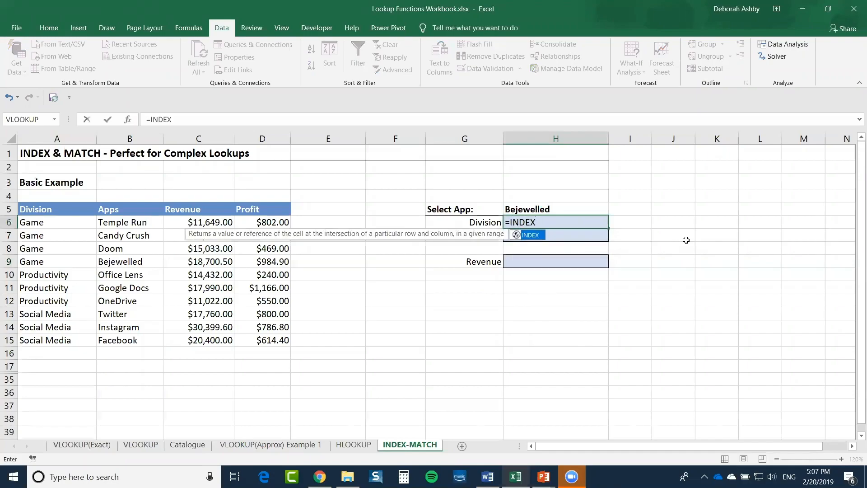
{"action": "type", "text": "("}
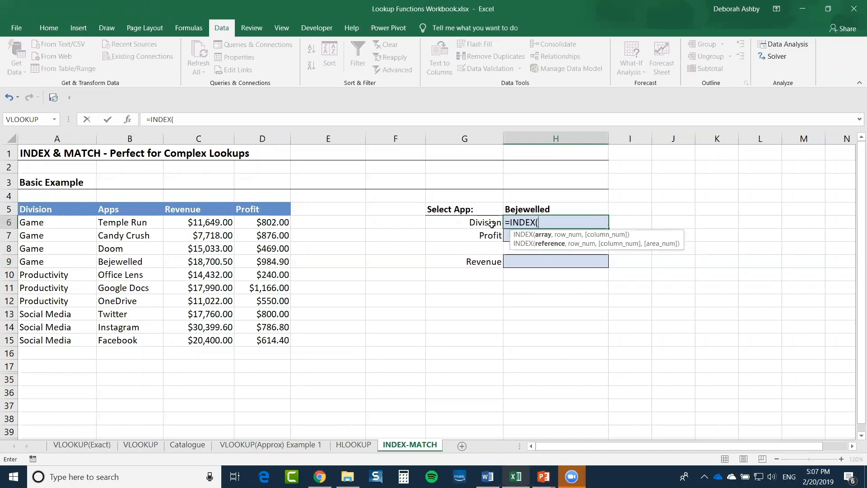
{"action": "left_click_drag", "start_coordinate": [54, 225], "coordinate": [55, 343]}
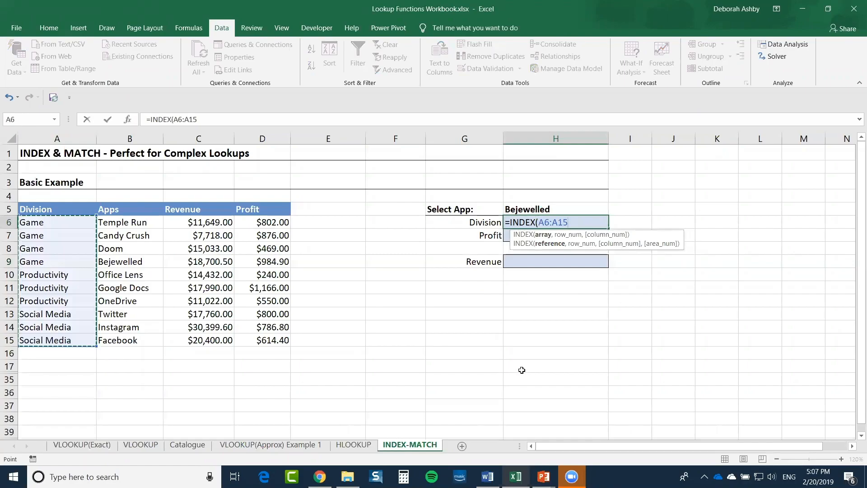
{"action": "type", "text": ",4"}
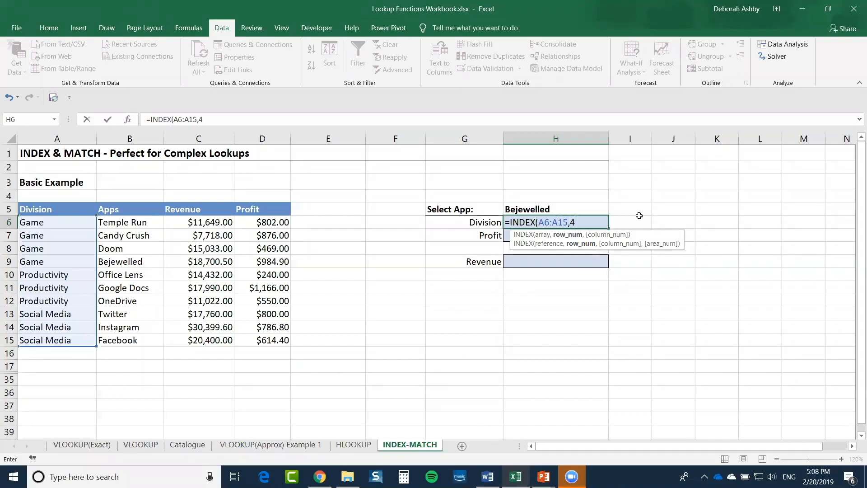
{"action": "type", "text": ")"}
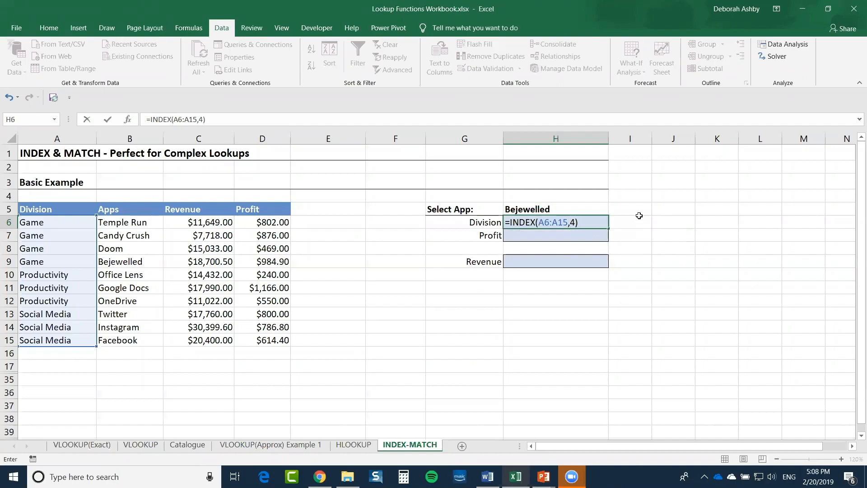
{"action": "key", "text": "Return"}
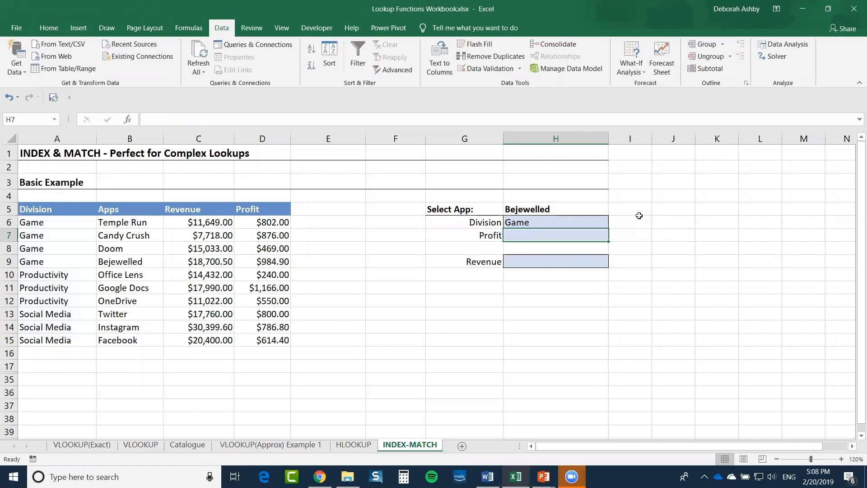
Review the array and row number of the INDEX formula in H6 and delete the whole formula
{"action": "double_click", "coordinate": [565, 221]}
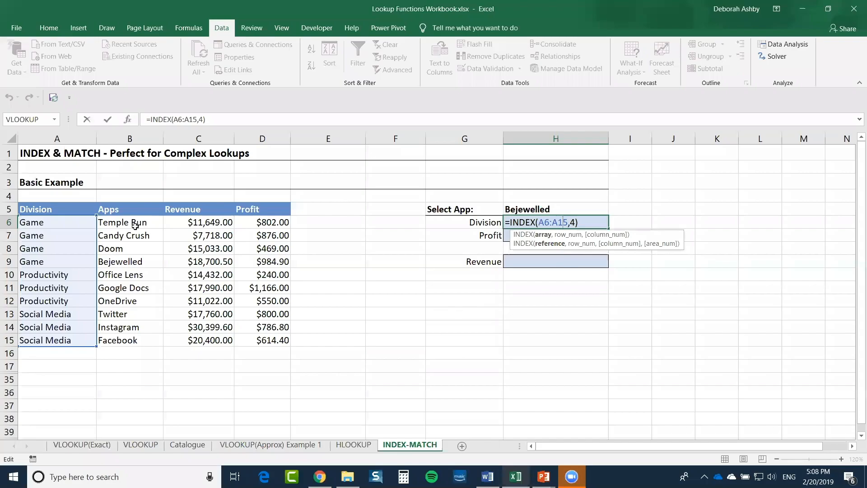
{"action": "double_click", "coordinate": [572, 222]}
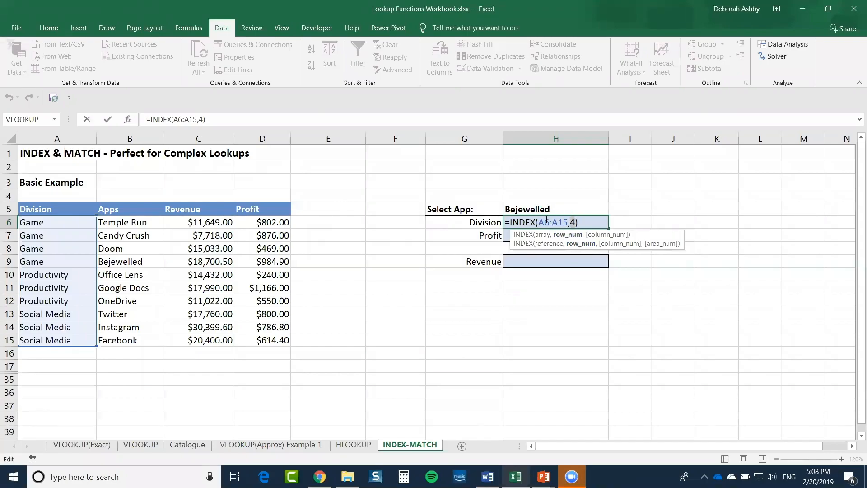
{"action": "left_click", "coordinate": [592, 222]}
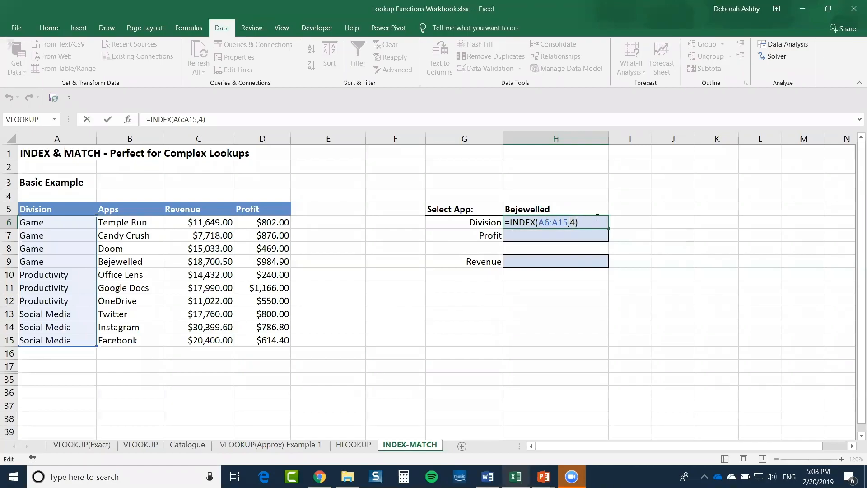
{"action": "left_click_drag", "start_coordinate": [580, 222], "coordinate": [493, 224]}
{"action": "key", "text": "Delete"}
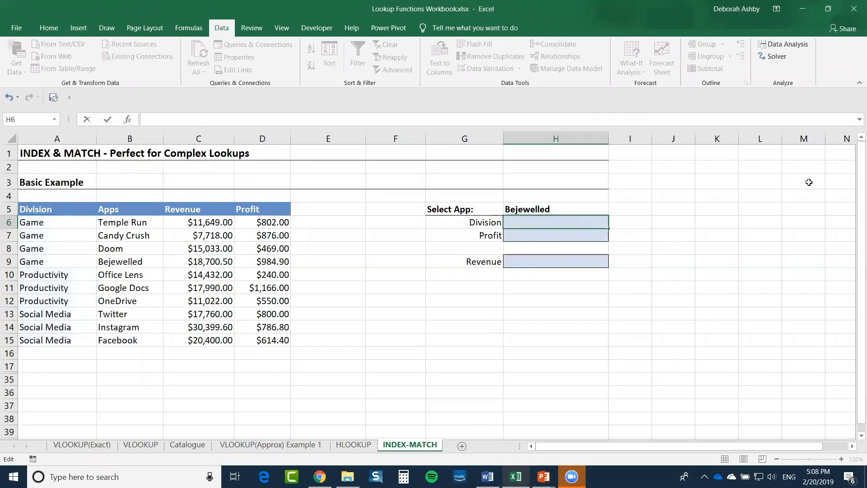
Enter =MATCH(H5,B6:B15,0) in the Division cell H6 and compare its result with Bejewelled's position in the Apps column
{"action": "type", "text": "=MA"}
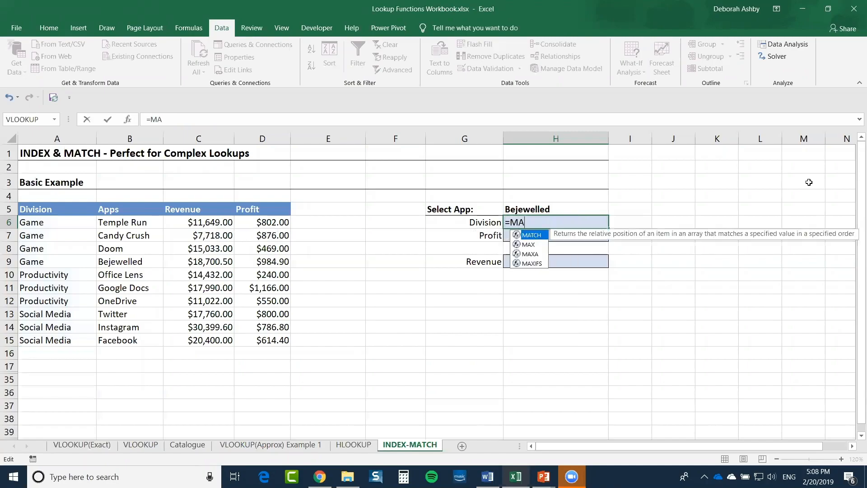
{"action": "type", "text": "TCH("}
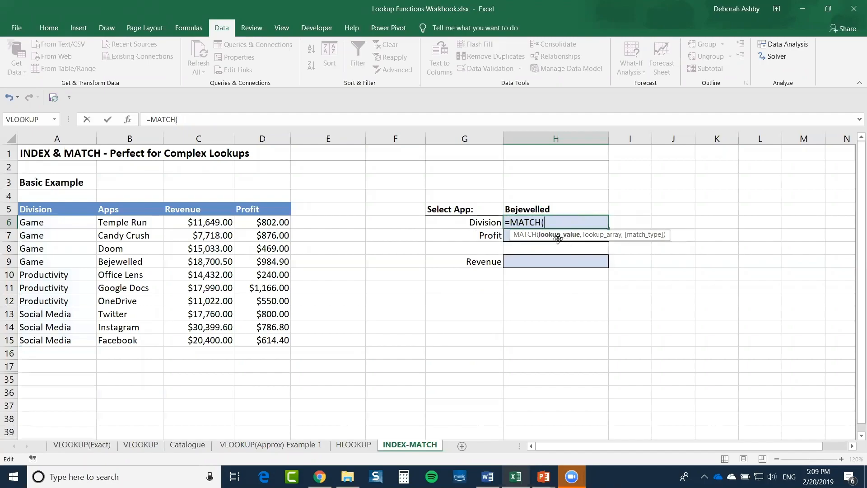
{"action": "left_click", "coordinate": [542, 208]}
{"action": "type", "text": ","}
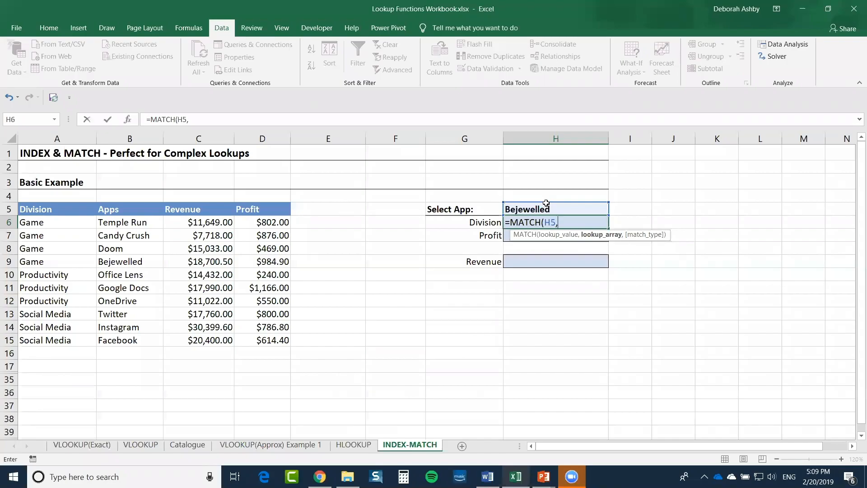
{"action": "left_click_drag", "start_coordinate": [113, 224], "coordinate": [102, 342]}
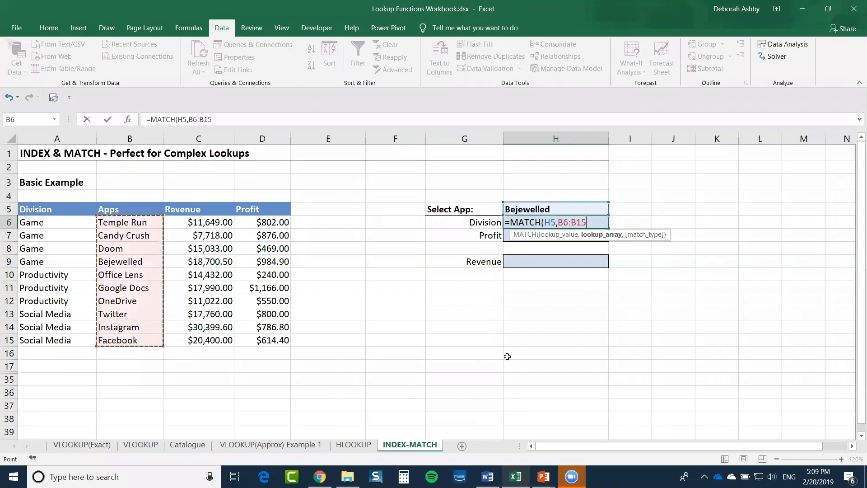
{"action": "type", "text": ","}
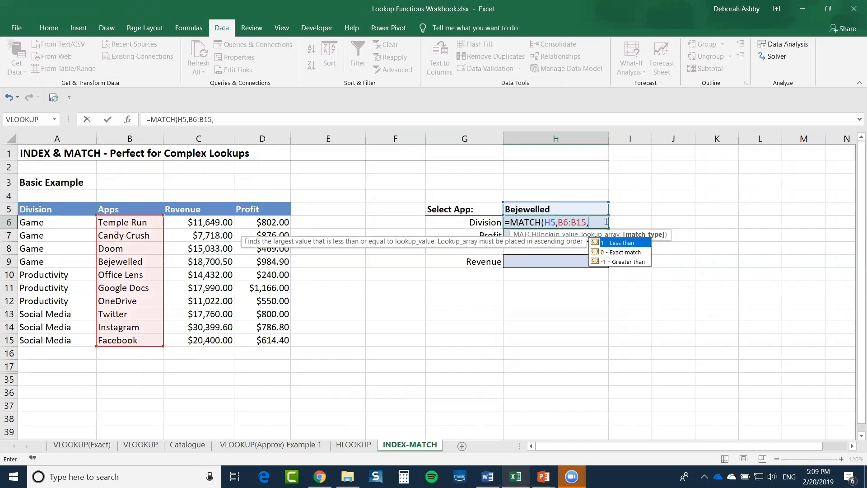
{"action": "type", "text": "0)"}
{"action": "key", "text": "Return"}
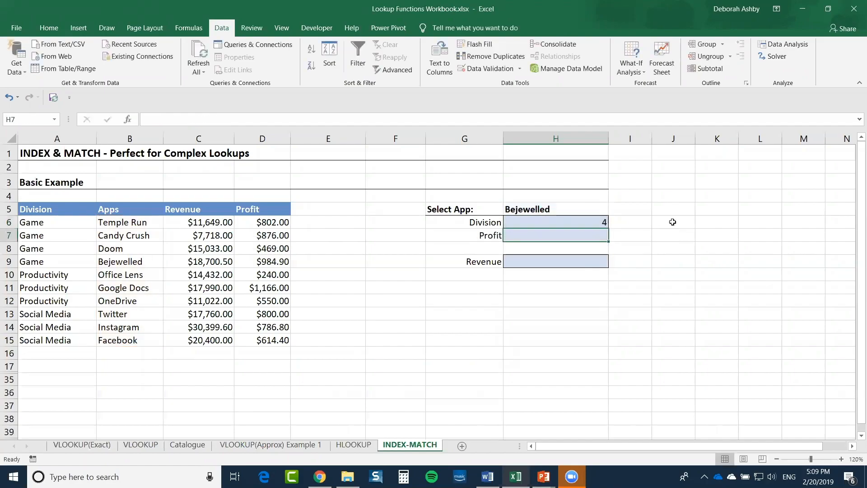
{"action": "left_click", "coordinate": [559, 225]}
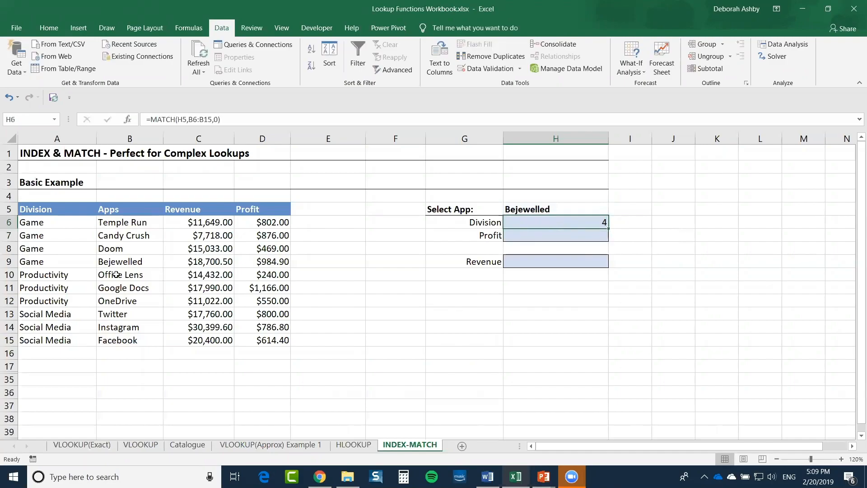
{"action": "left_click", "coordinate": [128, 264]}
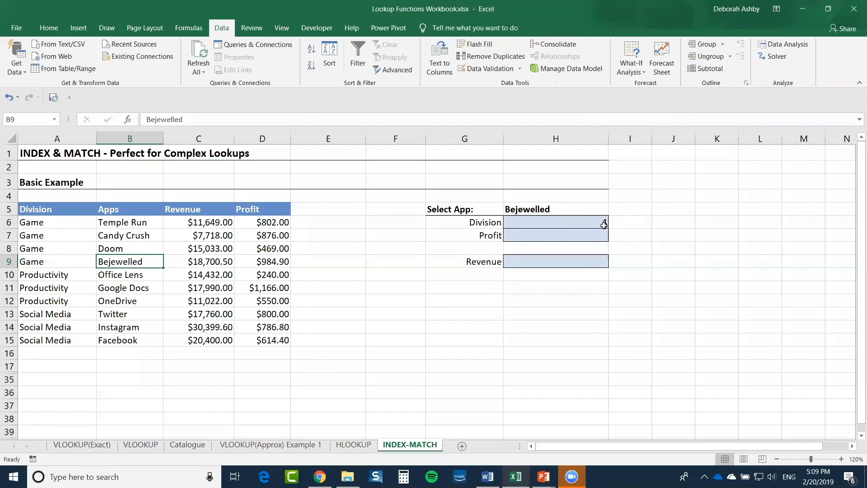
Clear the MATCH formula from the Division cell H6 and start an INDEX formula there with the Division entries A6:A15 as its array
{"action": "left_click", "coordinate": [575, 223]}
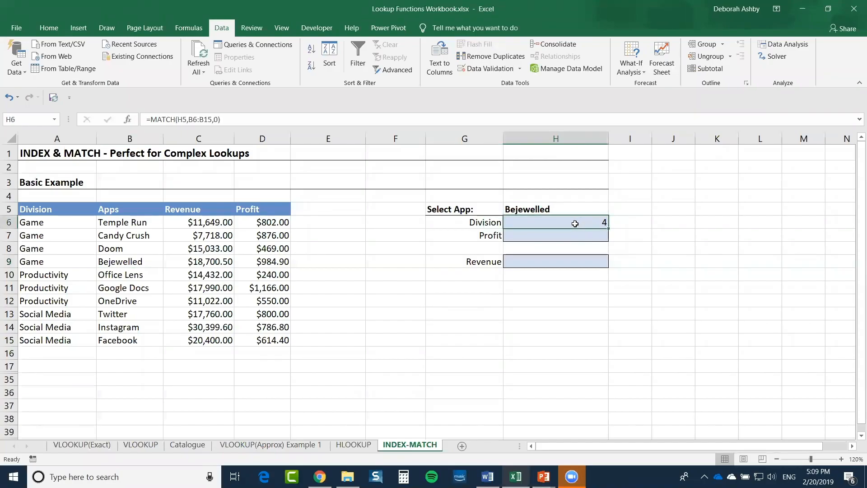
{"action": "key", "text": "Delete"}
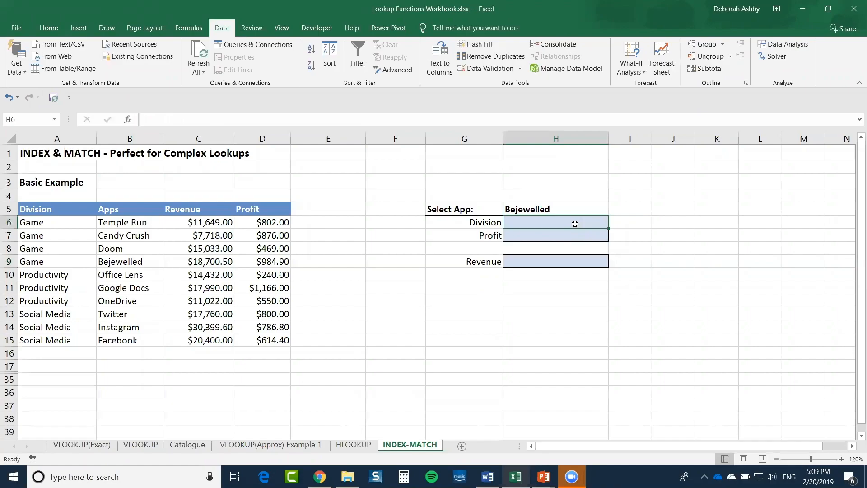
{"action": "type", "text": "=INDEX("}
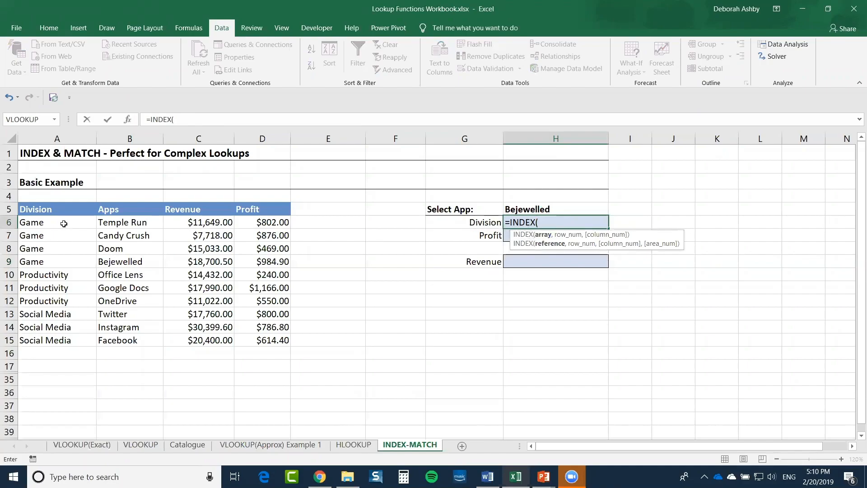
{"action": "left_click_drag", "start_coordinate": [61, 222], "coordinate": [57, 343]}
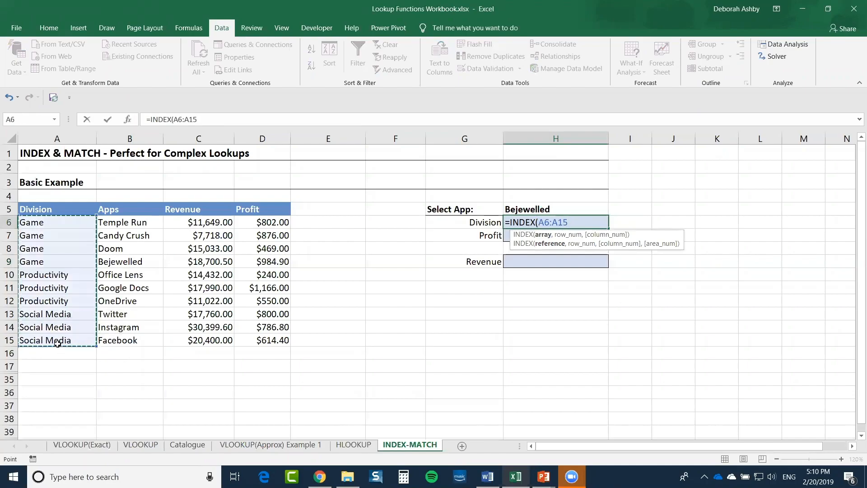
{"action": "type", "text": ","}
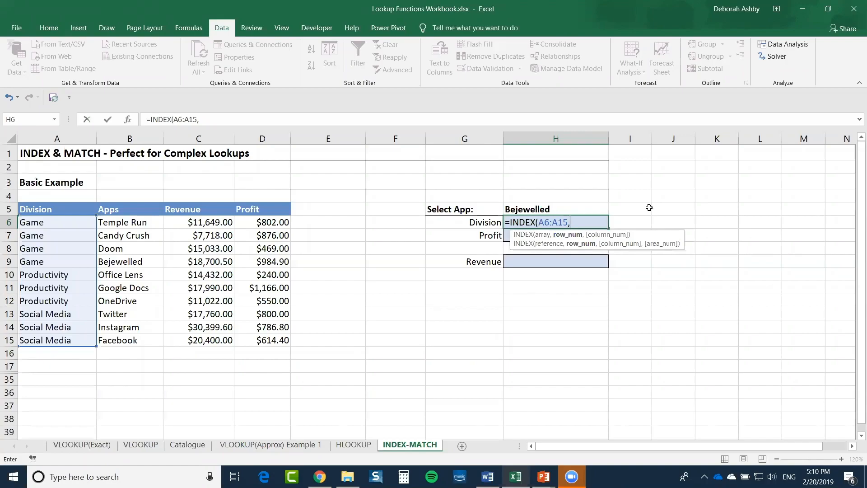
Nest MATCH(H5,B6:B15,0) as the row number to complete =INDEX(A6:A15,MATCH(H5,B6:B15,0)) in H6
{"action": "type", "text": "MATCH"}
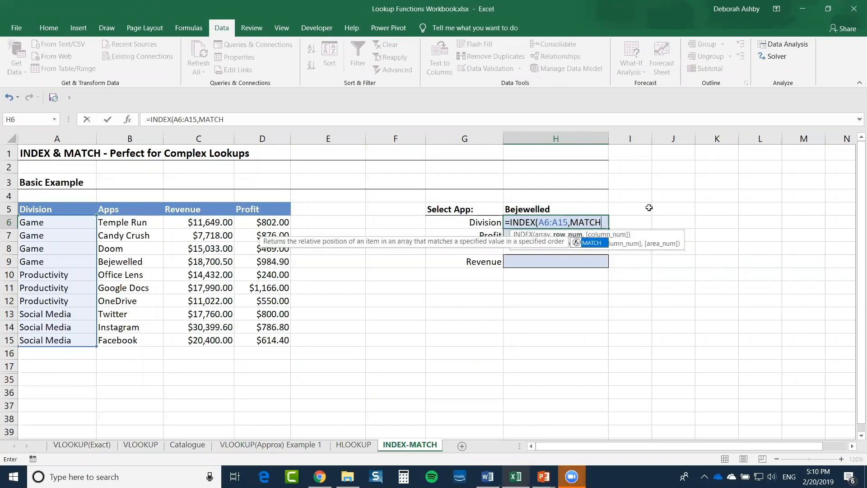
{"action": "type", "text": "("}
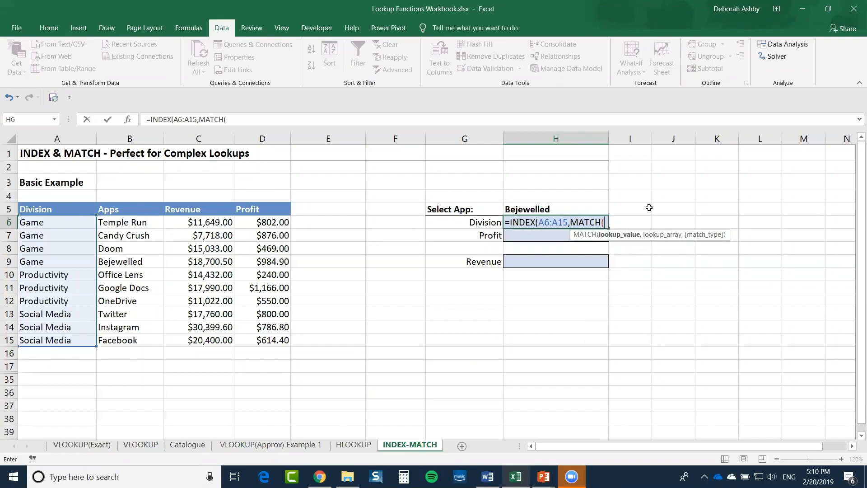
{"action": "left_click", "coordinate": [540, 208]}
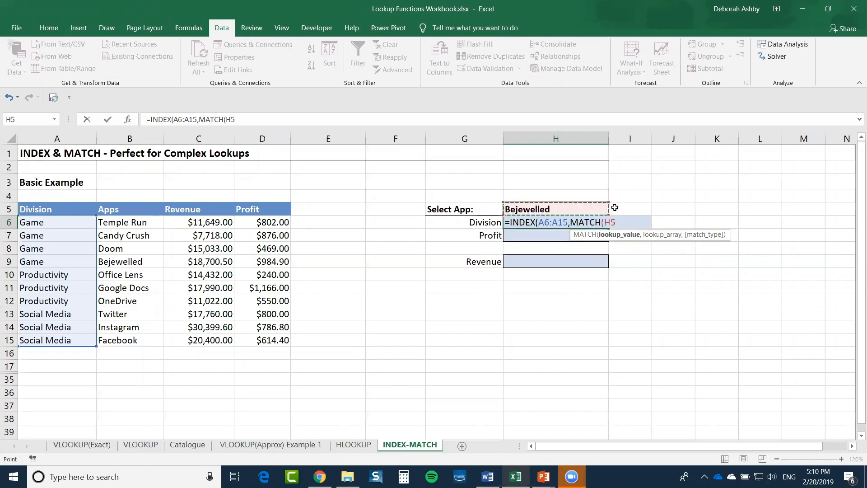
{"action": "type", "text": ","}
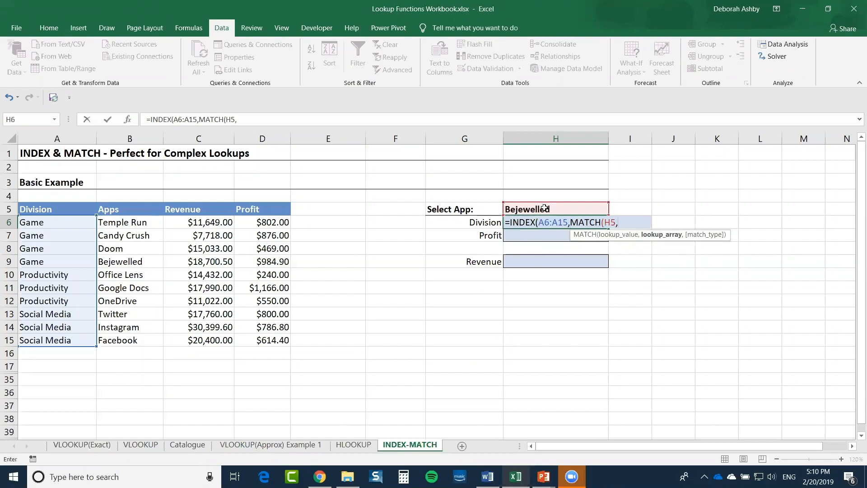
{"action": "left_click_drag", "start_coordinate": [144, 221], "coordinate": [147, 340]}
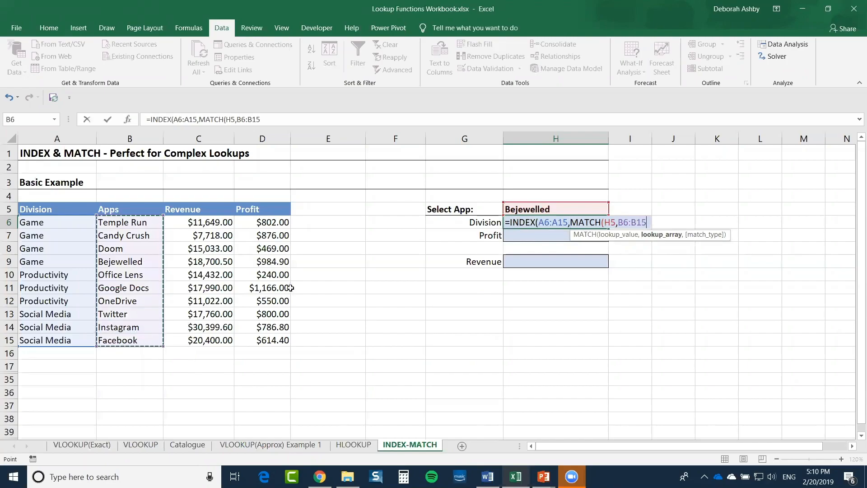
{"action": "type", "text": ","}
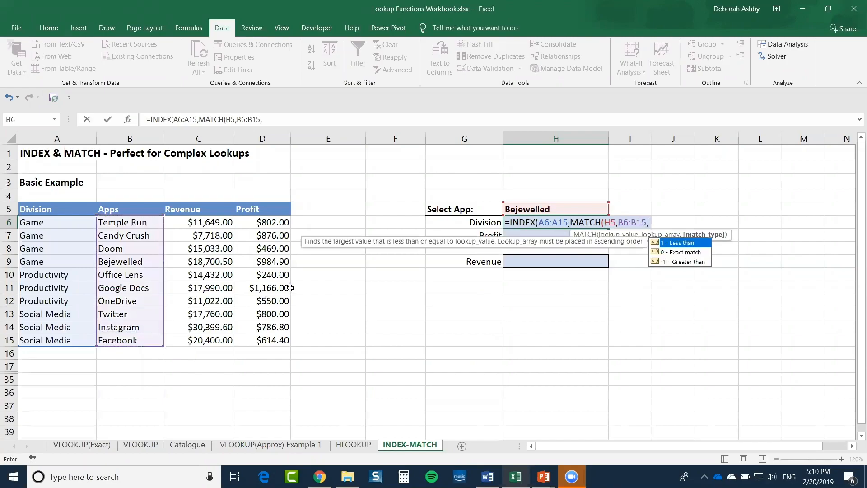
{"action": "type", "text": "0"}
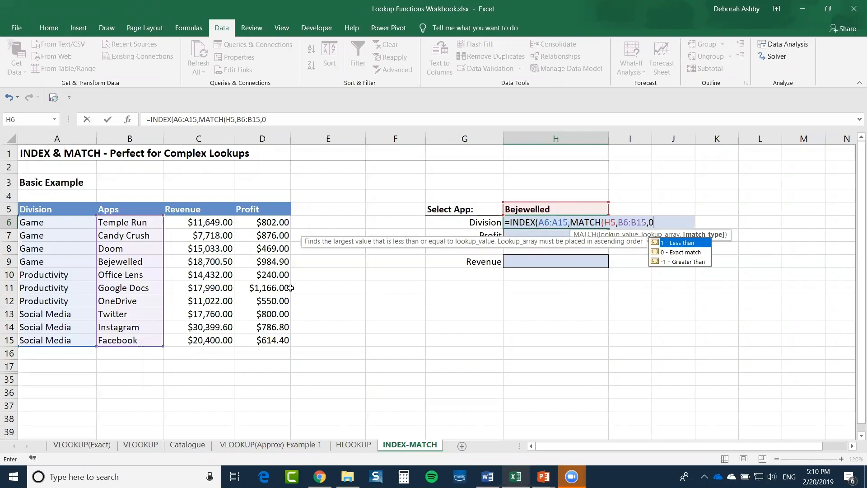
{"action": "type", "text": "))"}
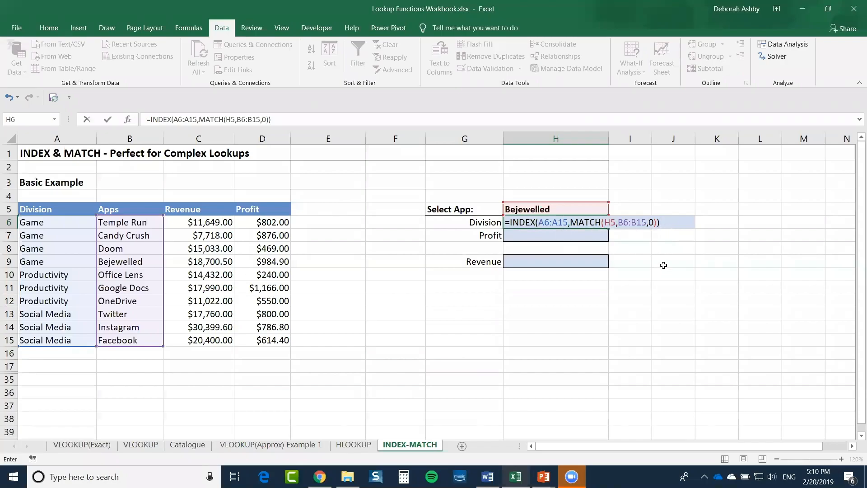
{"action": "key", "text": "Return"}
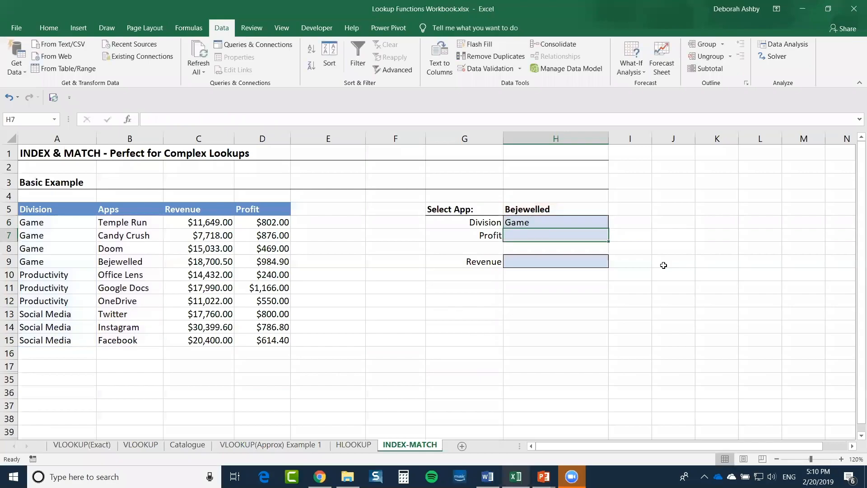
Compare the Division result in H6 with the division listed for Bejewelled in the table
{"action": "left_click", "coordinate": [527, 223]}
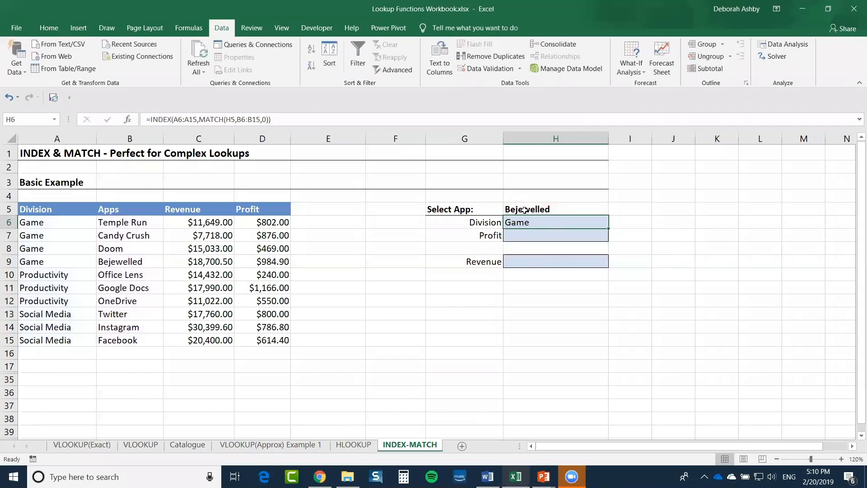
{"action": "left_click", "coordinate": [133, 264]}
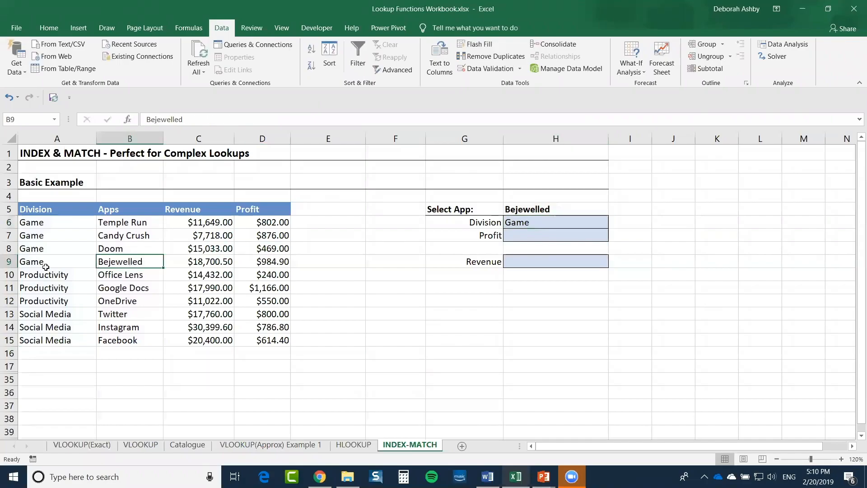
{"action": "left_click", "coordinate": [45, 266]}
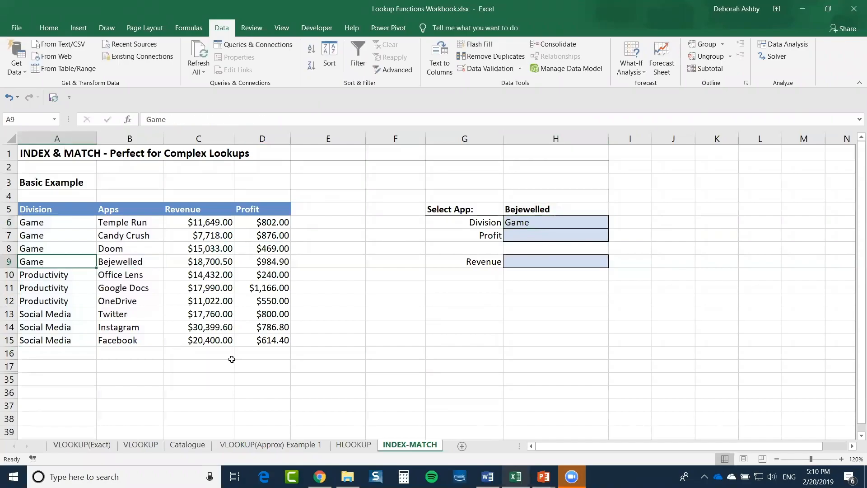
Choose Twitter from the app dropdown in H5 and compare the Division result with Twitter's row in the table
{"action": "left_click", "coordinate": [566, 207]}
{"action": "left_click", "coordinate": [614, 211]}
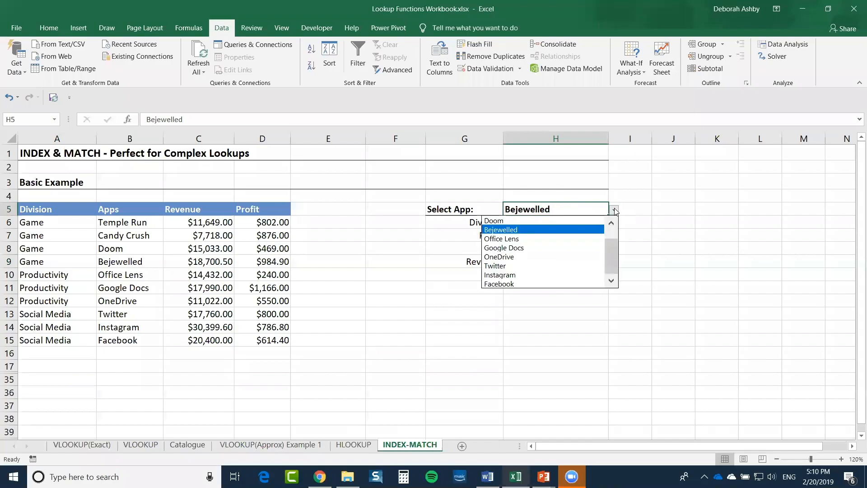
{"action": "key", "text": "Escape"}
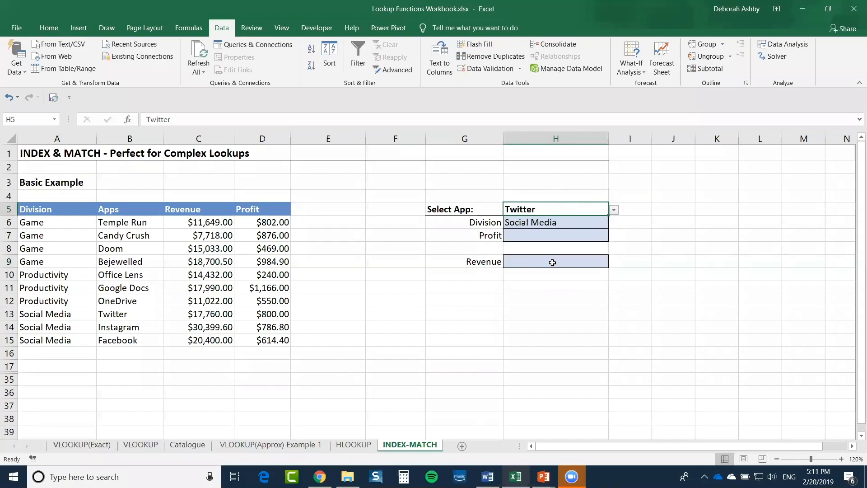
{"action": "left_click", "coordinate": [568, 225]}
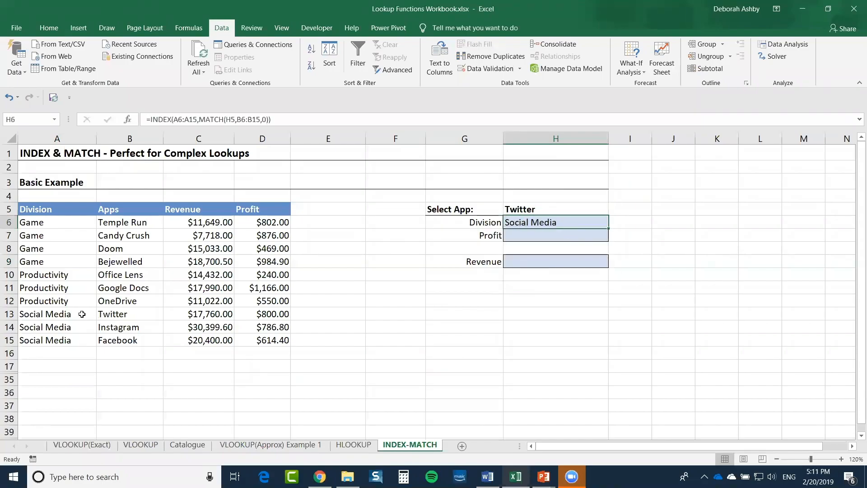
{"action": "left_click", "coordinate": [57, 319]}
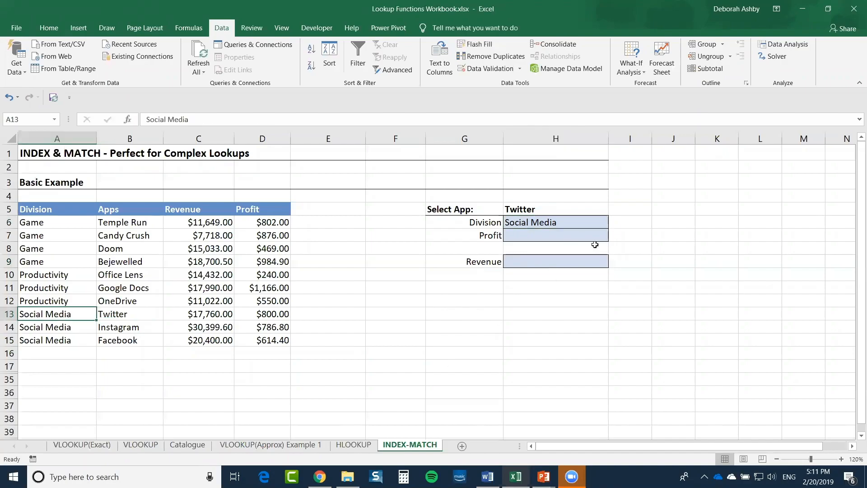
Choose Doom from the app dropdown in H5 to test the Division lookup
{"action": "left_click", "coordinate": [593, 209]}
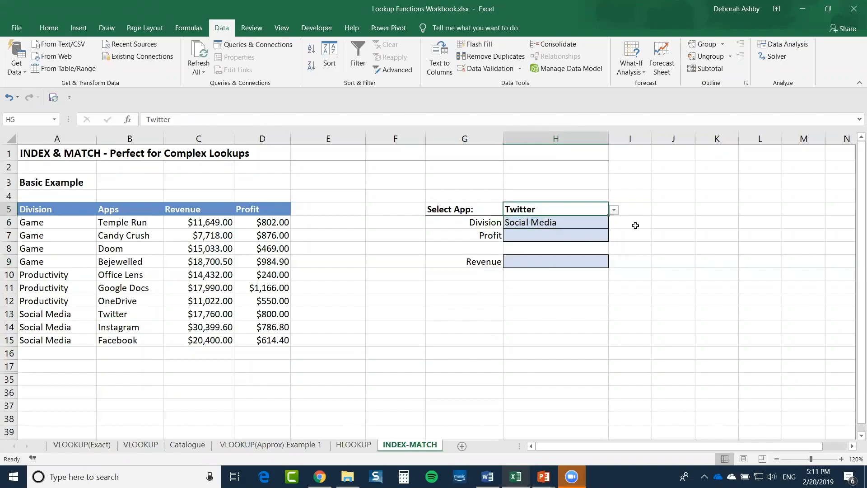
{"action": "left_click", "coordinate": [614, 209]}
{"action": "left_click", "coordinate": [556, 221]}
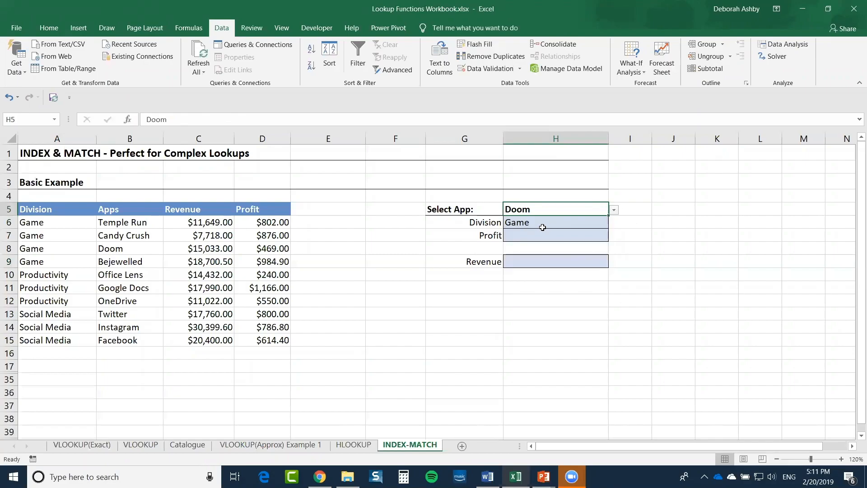
Review the nested INDEX and MATCH formula in the Division cell H6 and leave it unedited
{"action": "double_click", "coordinate": [540, 222]}
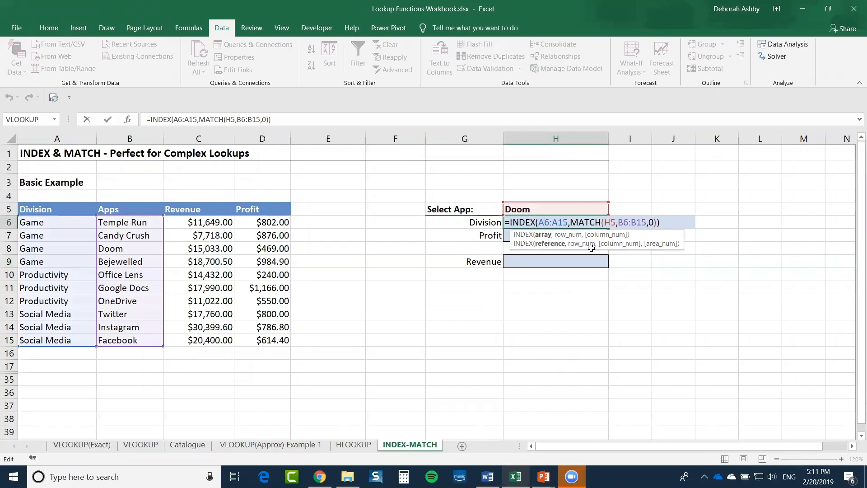
{"action": "left_click", "coordinate": [672, 224]}
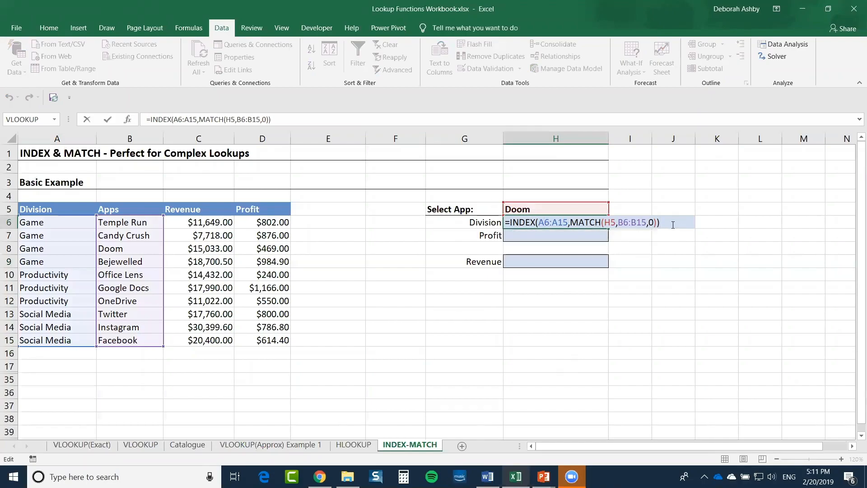
{"action": "key", "text": "Return"}
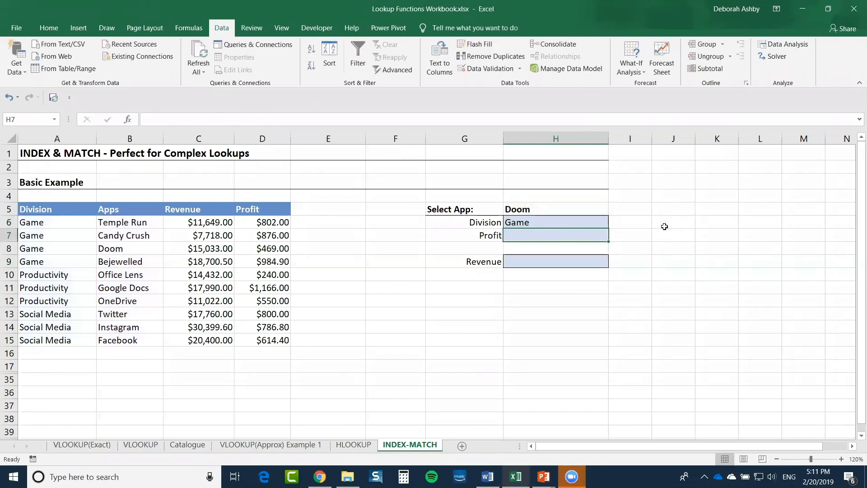
{"action": "left_click", "coordinate": [657, 228]}
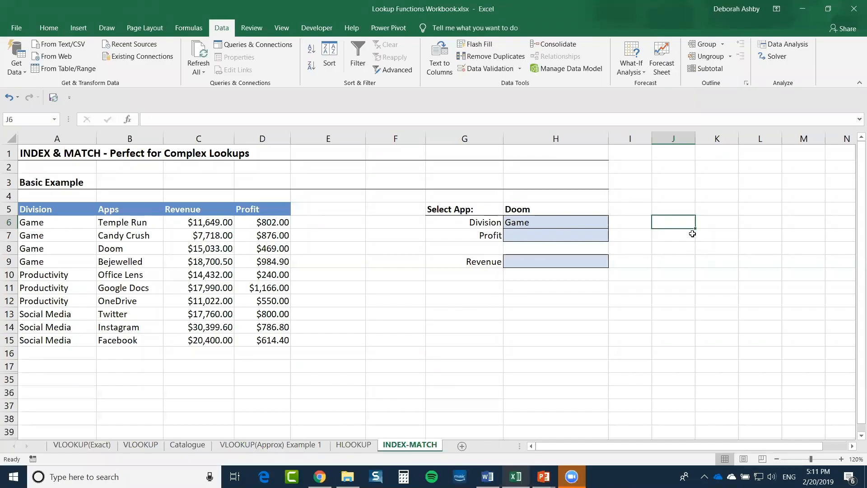
Start an INDEX formula in the Profit cell H7 with the profit range D6:D15 as its array
{"action": "left_click", "coordinate": [561, 236]}
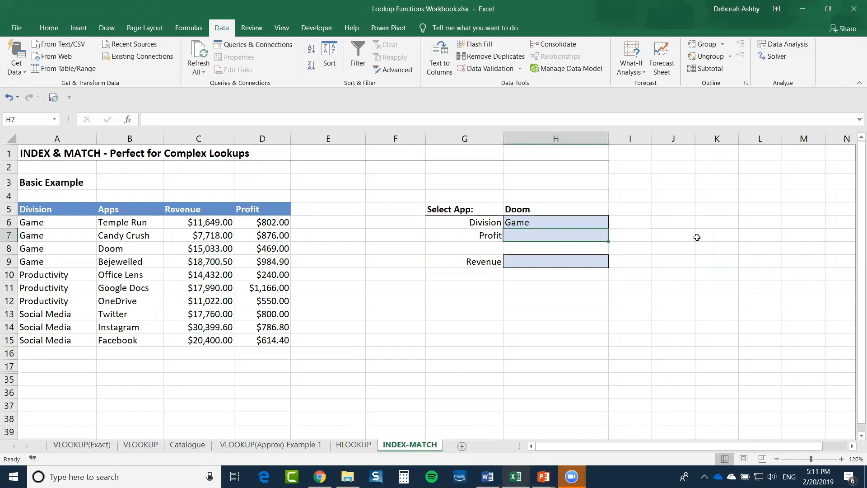
{"action": "type", "text": "=INDEX("}
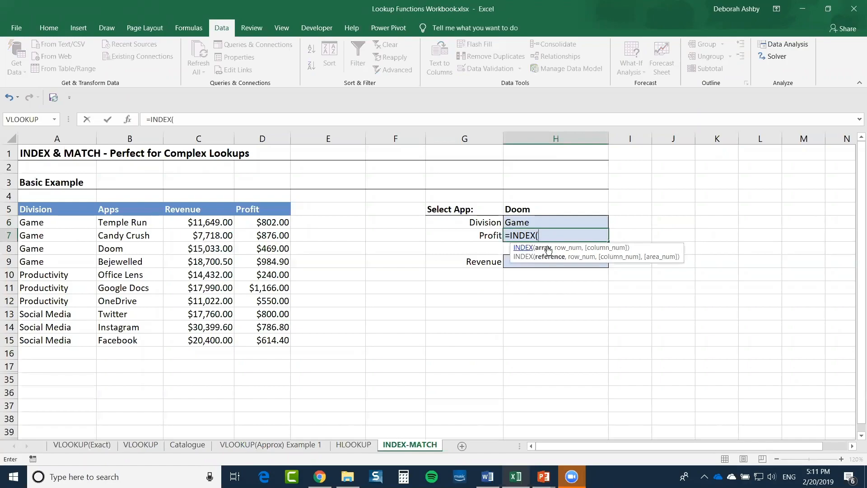
{"action": "left_click_drag", "start_coordinate": [279, 222], "coordinate": [278, 341]}
{"action": "type", "text": ","}
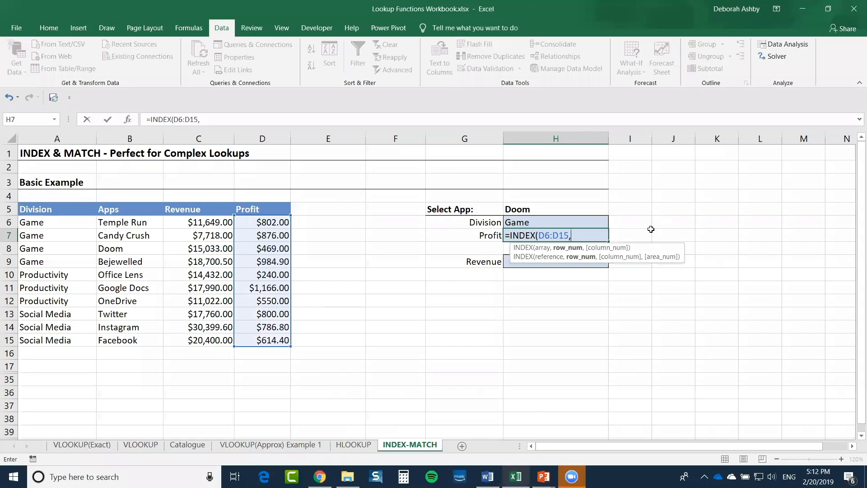
Nest MATCH(H5,B6:B15,0) as the row number of the INDEX formula in H7 and enter the completed formula
{"action": "type", "text": "MAC"}
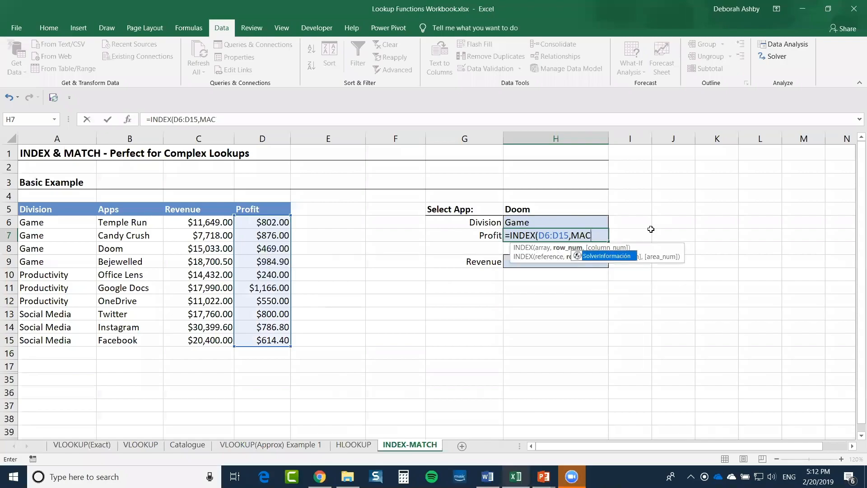
{"action": "key", "text": "BackSpace"}
{"action": "type", "text": "TCH("}
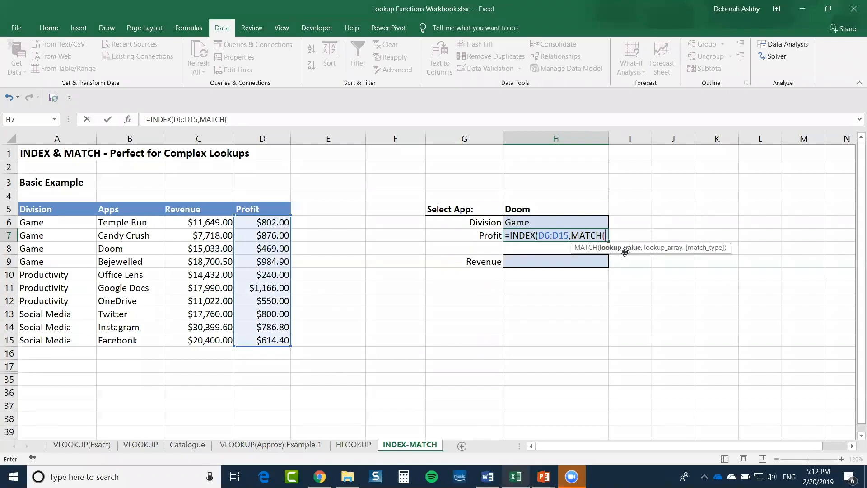
{"action": "left_click", "coordinate": [548, 209]}
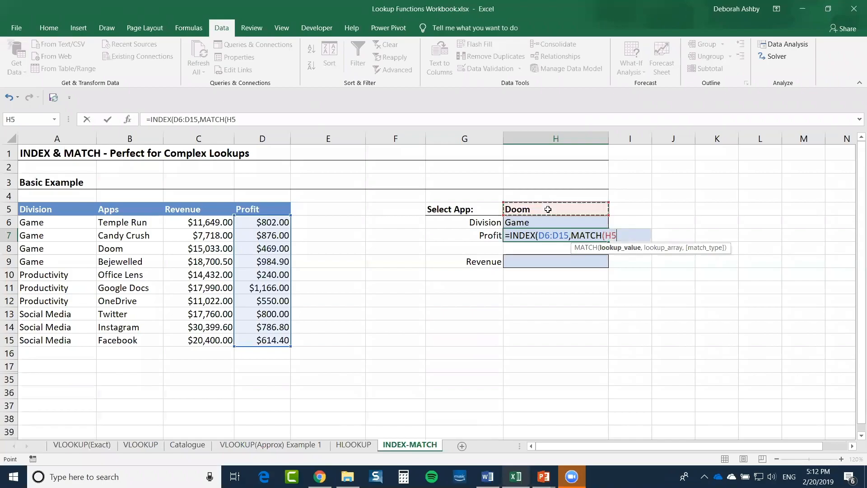
{"action": "type", "text": ","}
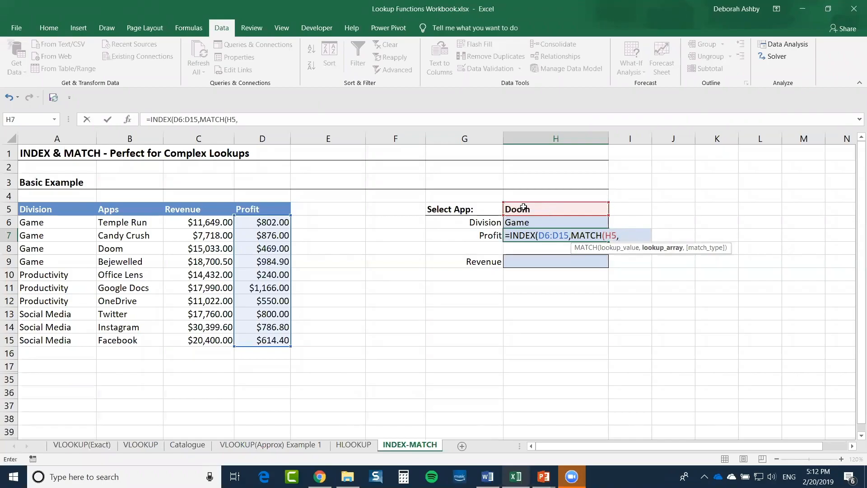
{"action": "left_click_drag", "start_coordinate": [143, 222], "coordinate": [135, 337]}
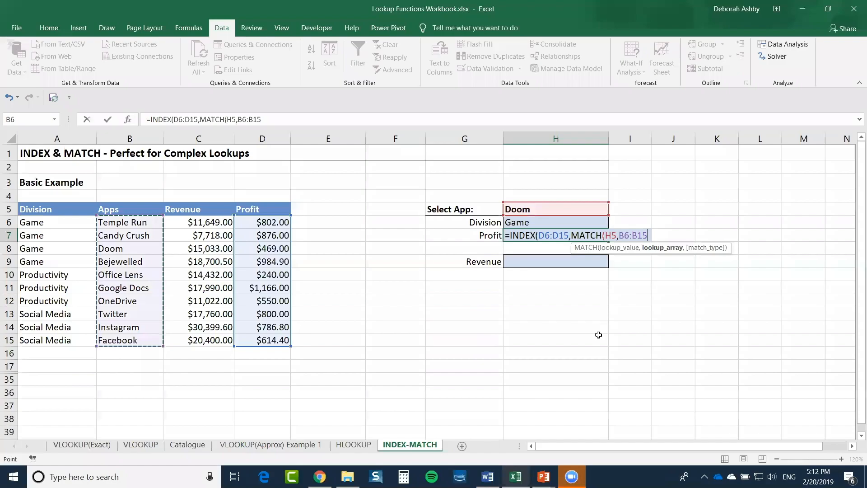
{"action": "type", "text": ","}
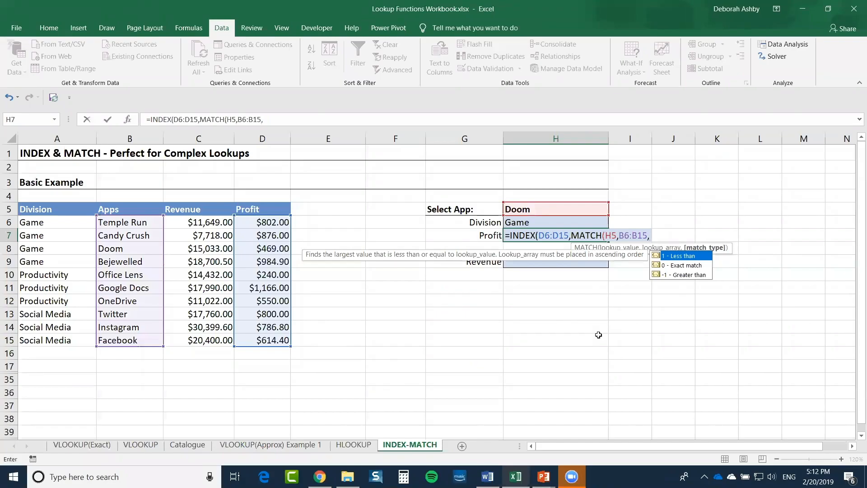
{"action": "type", "text": "0"}
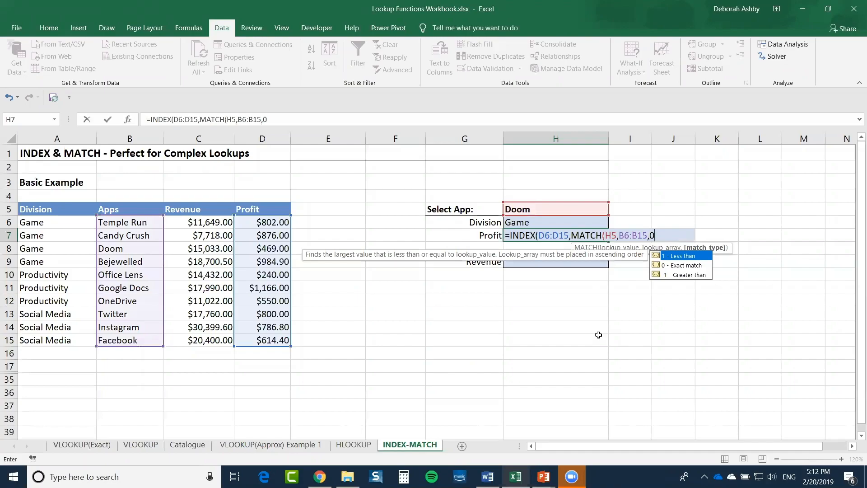
{"action": "type", "text": "))"}
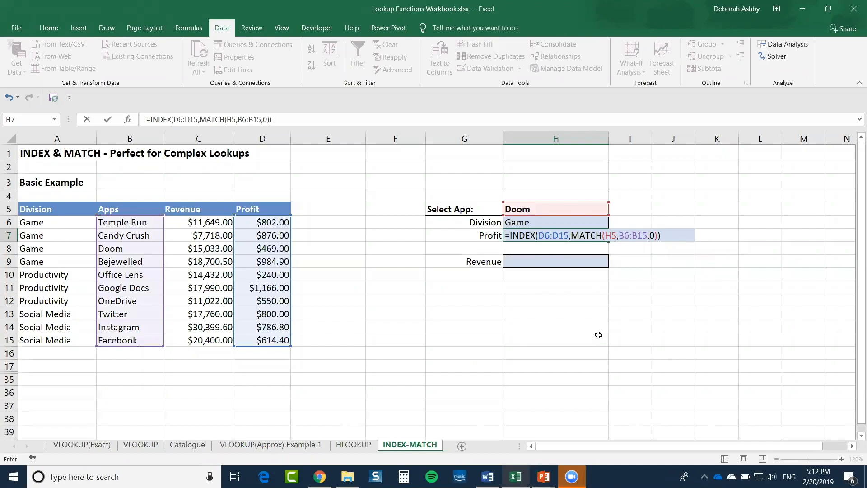
{"action": "key", "text": "Return"}
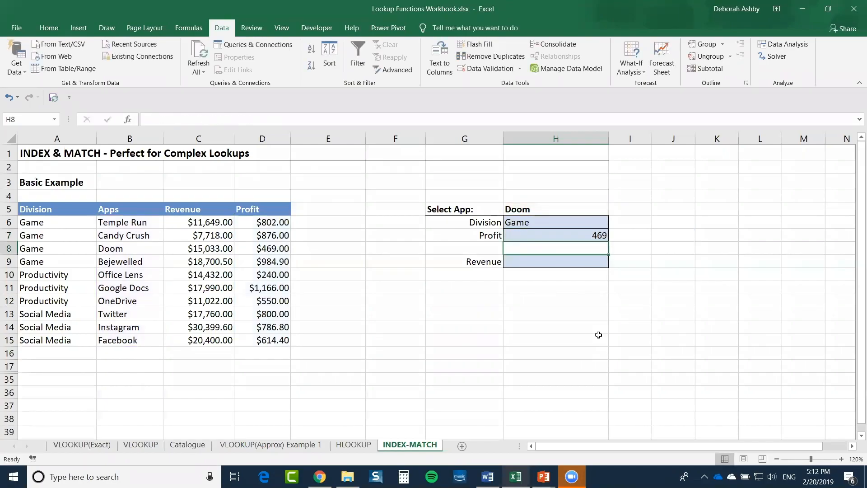
Compare the Division and Profit results for Doom with the division and profit in Doom's table row
{"action": "left_click", "coordinate": [529, 212]}
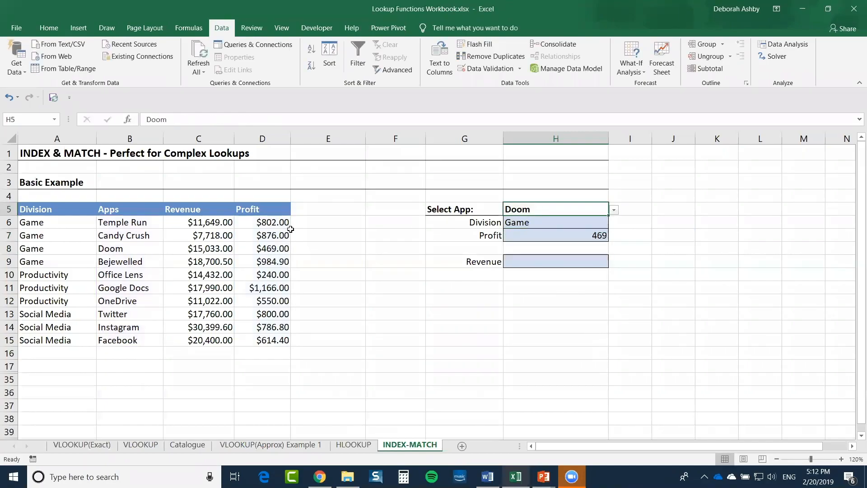
{"action": "left_click", "coordinate": [140, 248]}
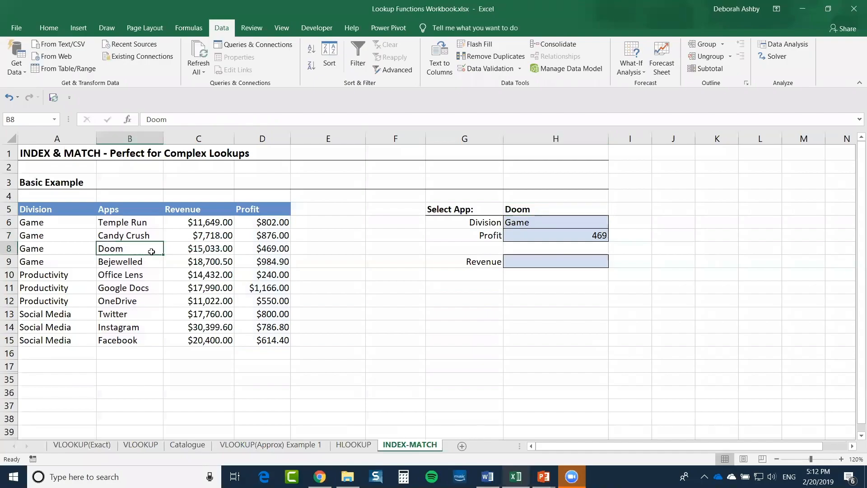
{"action": "left_click", "coordinate": [54, 245]}
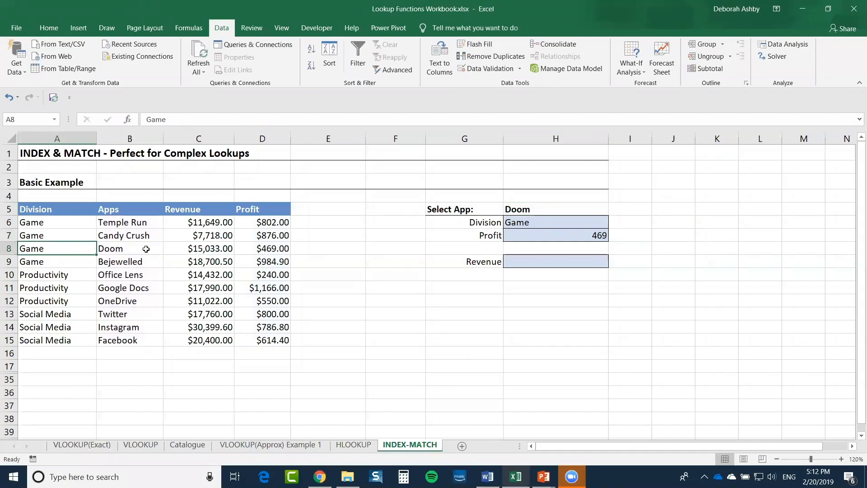
{"action": "left_click", "coordinate": [274, 248]}
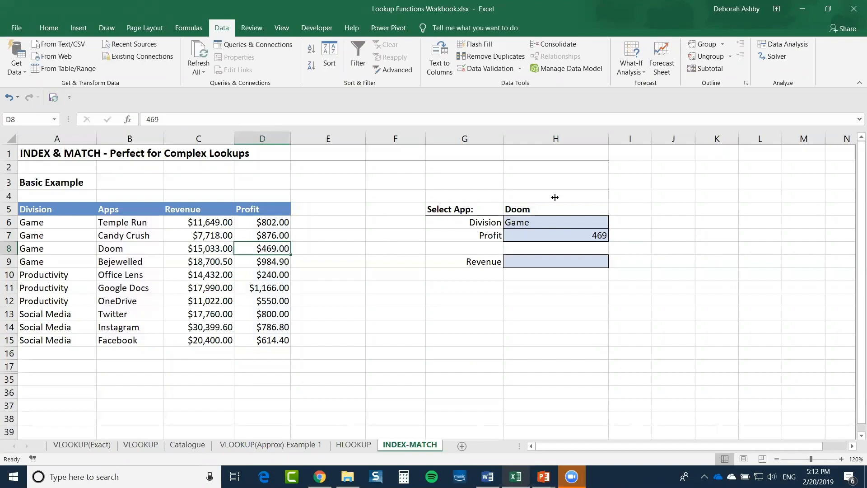
{"action": "left_click", "coordinate": [771, 71]}
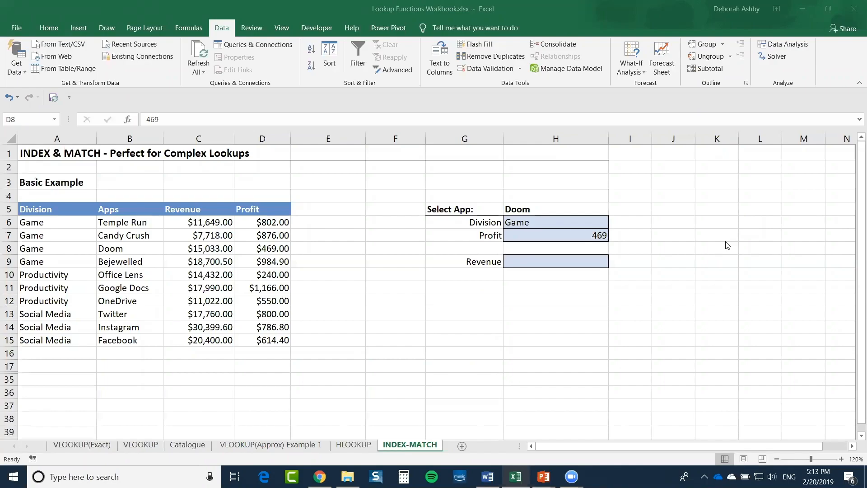
Choose Google Docs from the app dropdown in H5 and check the Profit result in H7
{"action": "left_click", "coordinate": [555, 209]}
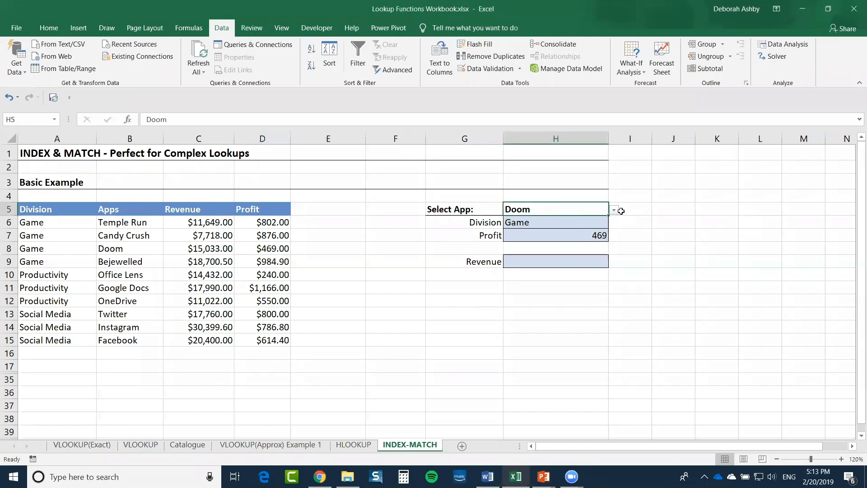
{"action": "left_click", "coordinate": [614, 210]}
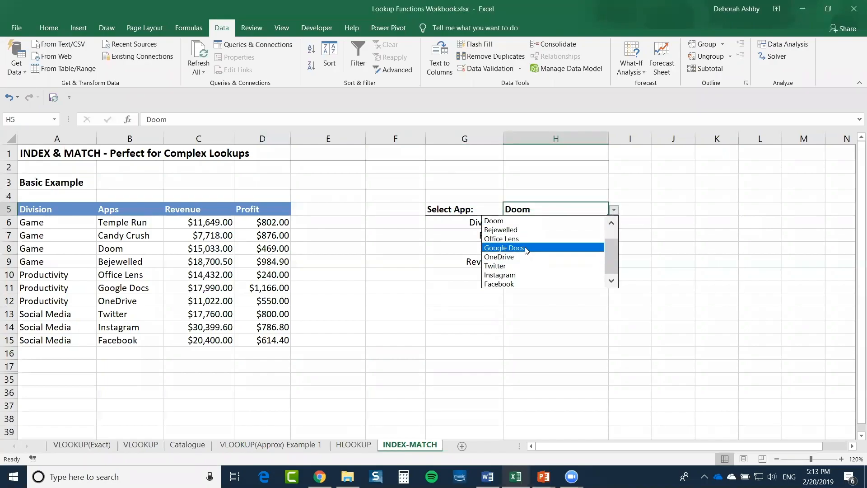
{"action": "left_click", "coordinate": [527, 249]}
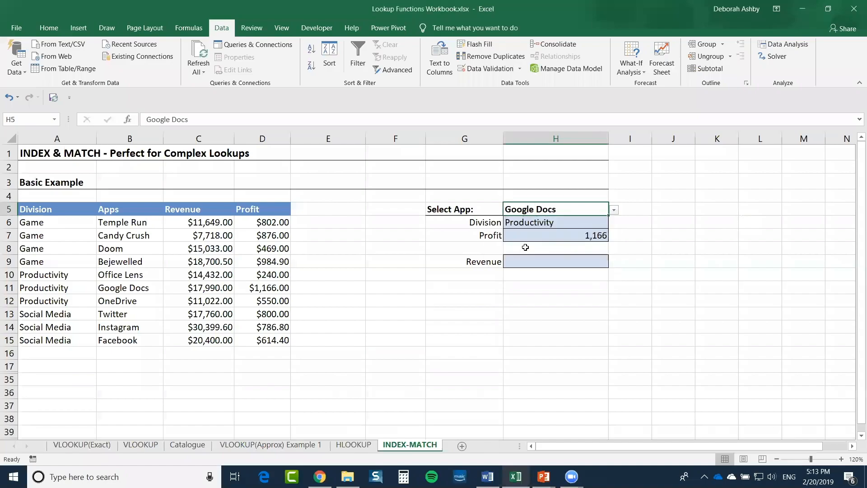
{"action": "left_click", "coordinate": [576, 236]}
Choose Instagram from the app dropdown in H5 to test the Division and Profit lookups
{"action": "left_click", "coordinate": [586, 209]}
{"action": "left_click", "coordinate": [614, 210]}
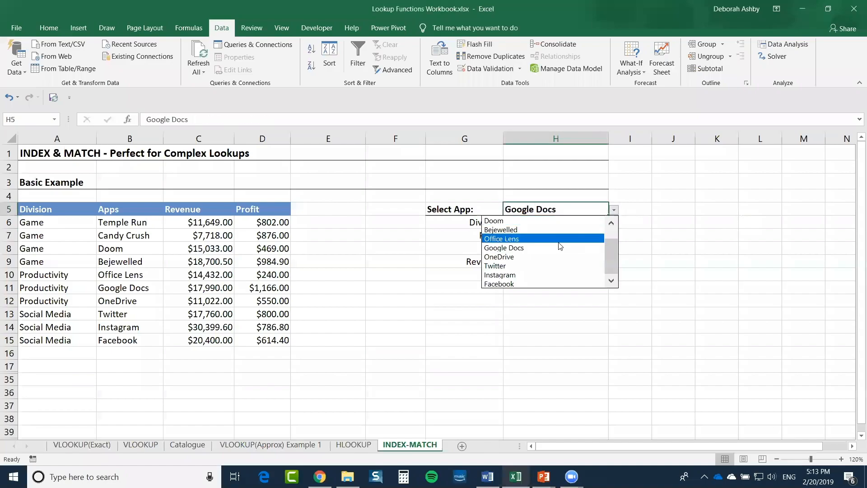
{"action": "left_click", "coordinate": [549, 275]}
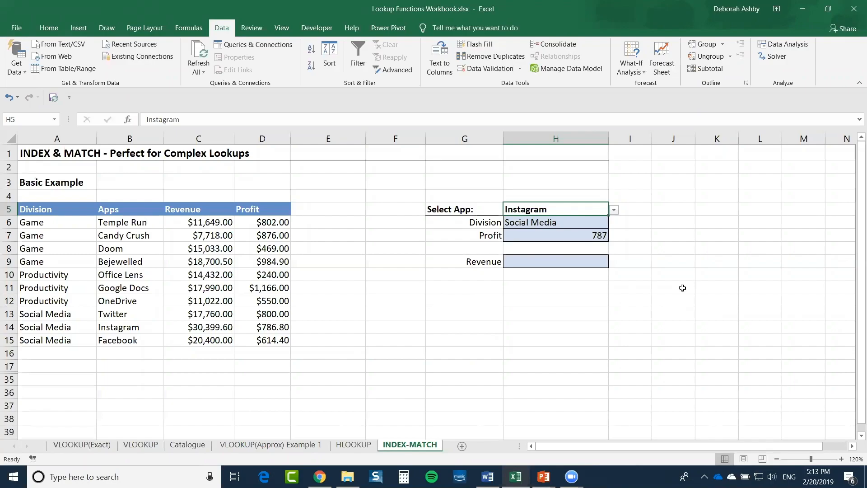
Clear the list data validation from the Revenue label cell G9
{"action": "left_click", "coordinate": [598, 266]}
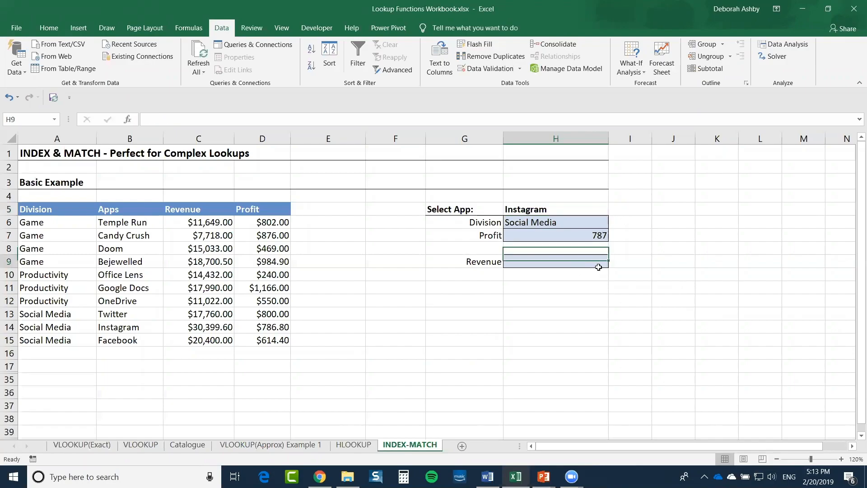
{"action": "left_click", "coordinate": [626, 262]}
{"action": "left_click", "coordinate": [485, 265]}
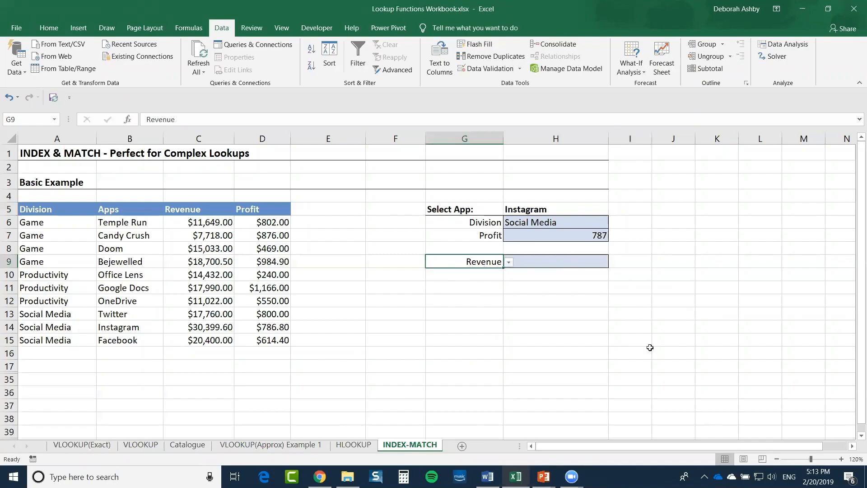
{"action": "left_click", "coordinate": [559, 264]}
{"action": "left_click", "coordinate": [477, 261]}
{"action": "left_click", "coordinate": [488, 68]}
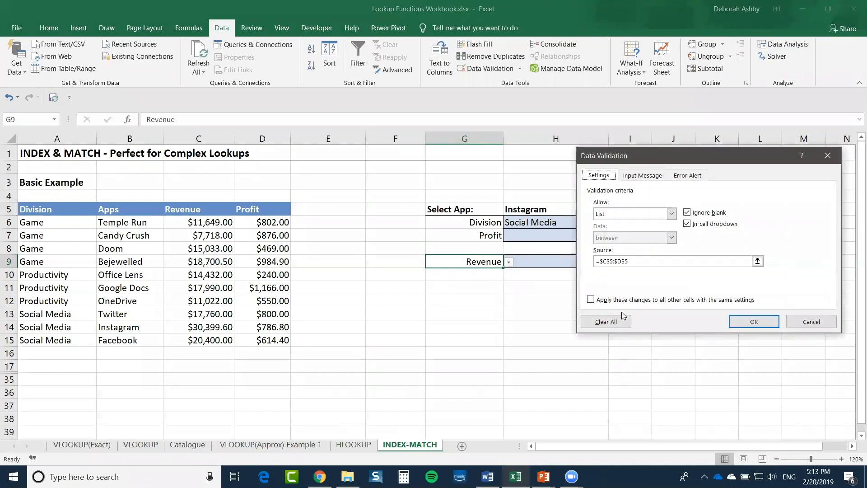
{"action": "left_click", "coordinate": [612, 321]}
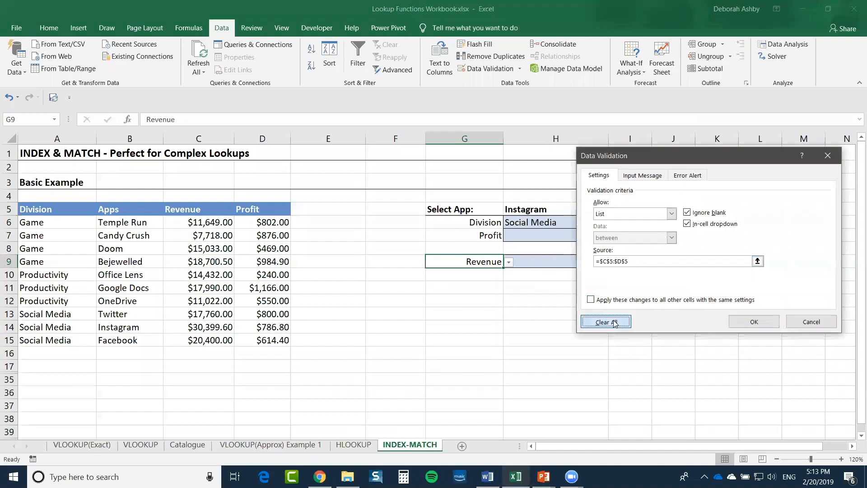
{"action": "left_click", "coordinate": [753, 322]}
{"action": "left_click", "coordinate": [533, 298]}
{"action": "left_click", "coordinate": [654, 275]}
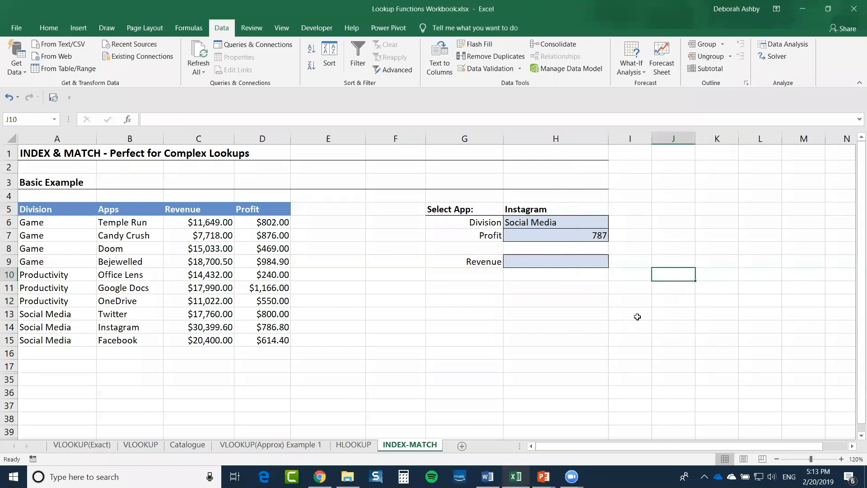
Examine the Revenue label in G9, its result cell H9, the table's Revenue column and the app choices in H5
{"action": "left_click", "coordinate": [464, 264]}
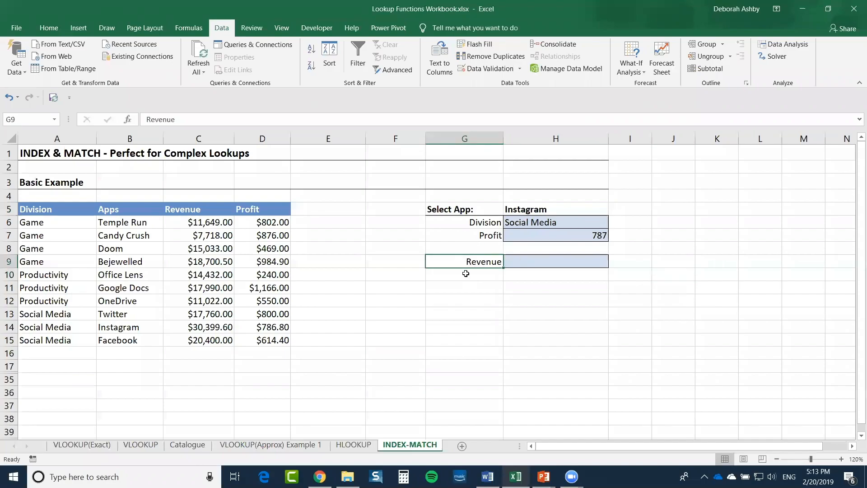
{"action": "left_click", "coordinate": [554, 262]}
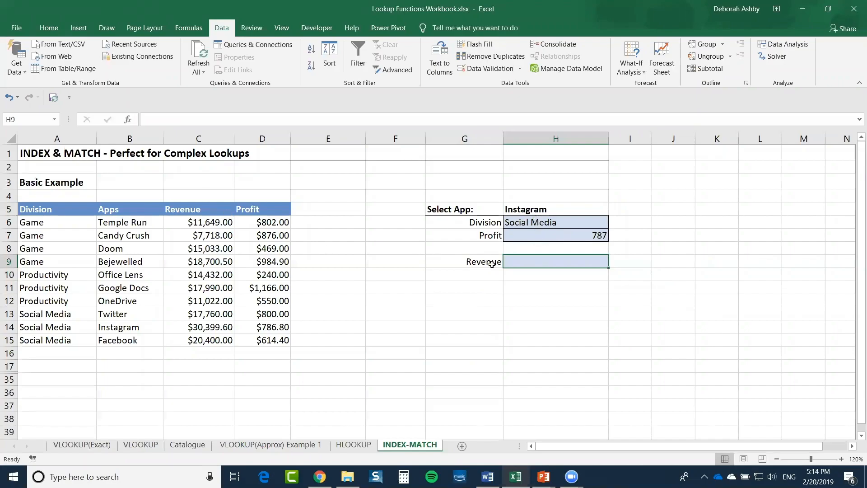
{"action": "mouse_move", "coordinate": [203, 223]}
{"action": "left_mouse_down"}
{"action": "mouse_move", "coordinate": [202, 330]}
{"action": "mouse_move", "coordinate": [205, 222]}
{"action": "left_mouse_up"}
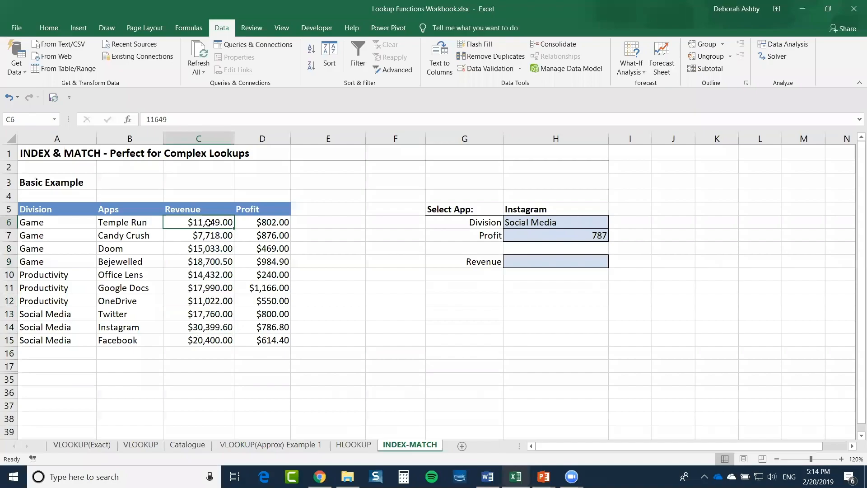
{"action": "left_click", "coordinate": [507, 320]}
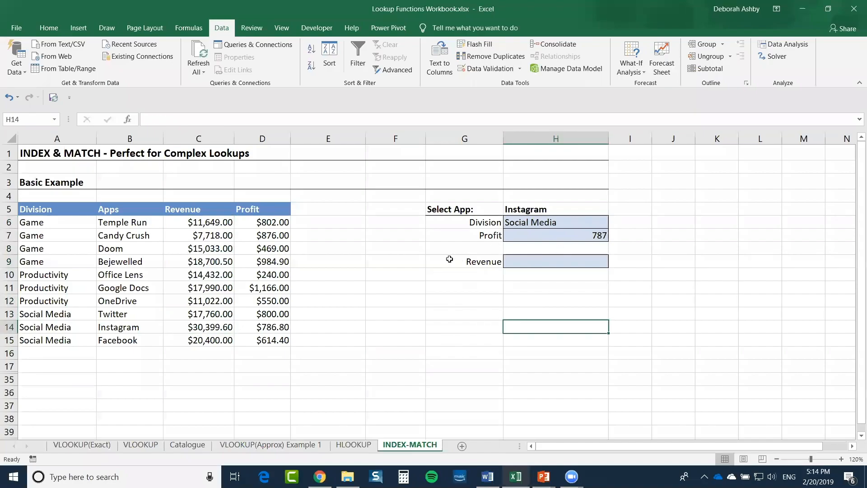
{"action": "left_click", "coordinate": [471, 260]}
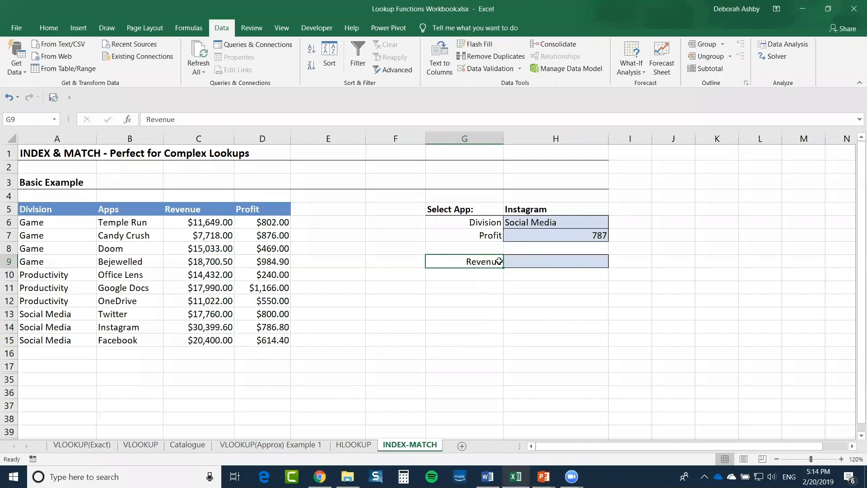
{"action": "left_click", "coordinate": [553, 210]}
{"action": "left_click", "coordinate": [614, 210]}
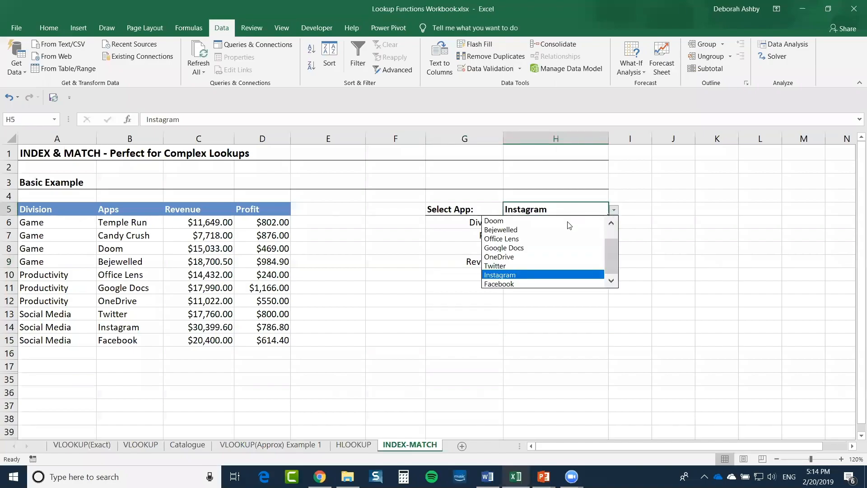
{"action": "key", "text": "Escape"}
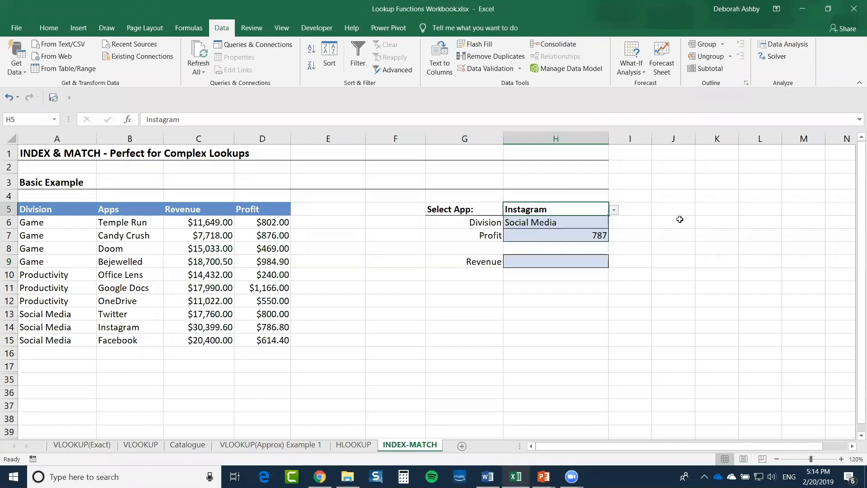
{"action": "left_click", "coordinate": [471, 262]}
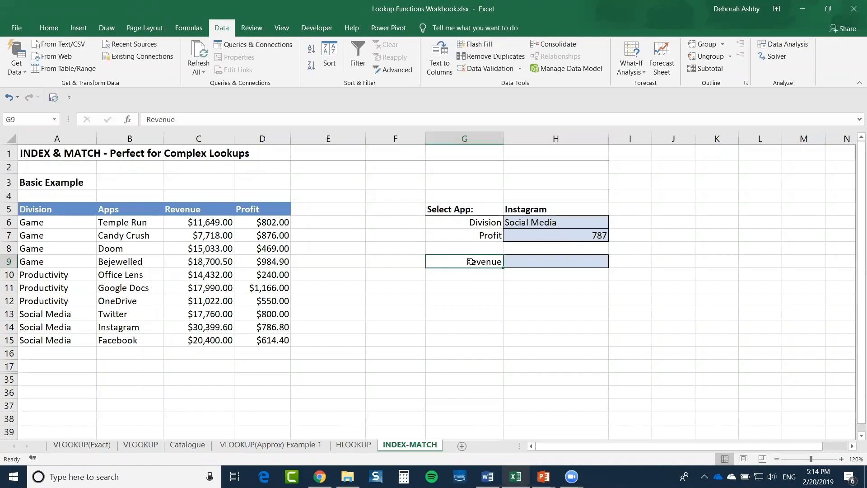
Add list data validation to cell G9, using the Revenue and Profit headers in C5:D5 as the source
{"action": "left_click", "coordinate": [542, 207]}
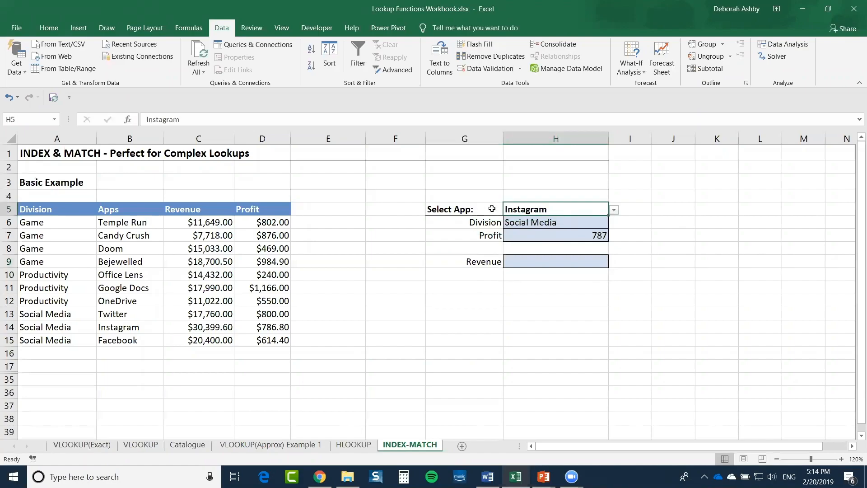
{"action": "left_click", "coordinate": [476, 266]}
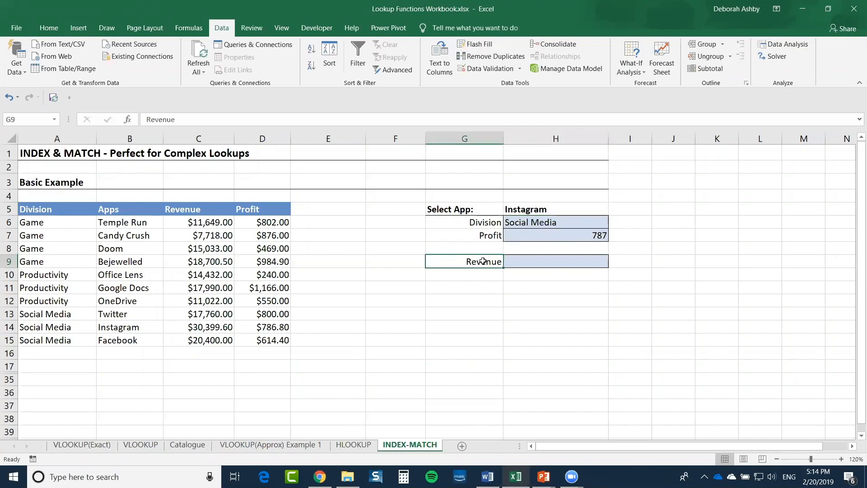
{"action": "left_click", "coordinate": [484, 69]}
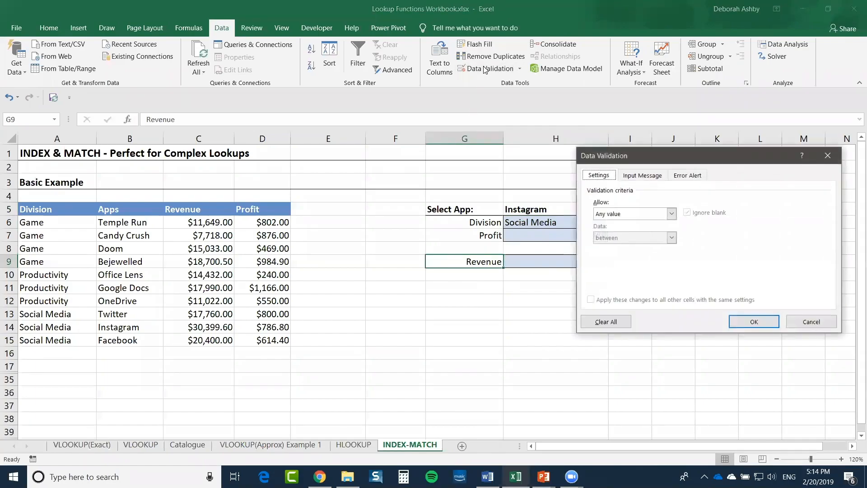
{"action": "left_click", "coordinate": [672, 213]}
{"action": "left_click", "coordinate": [605, 247]}
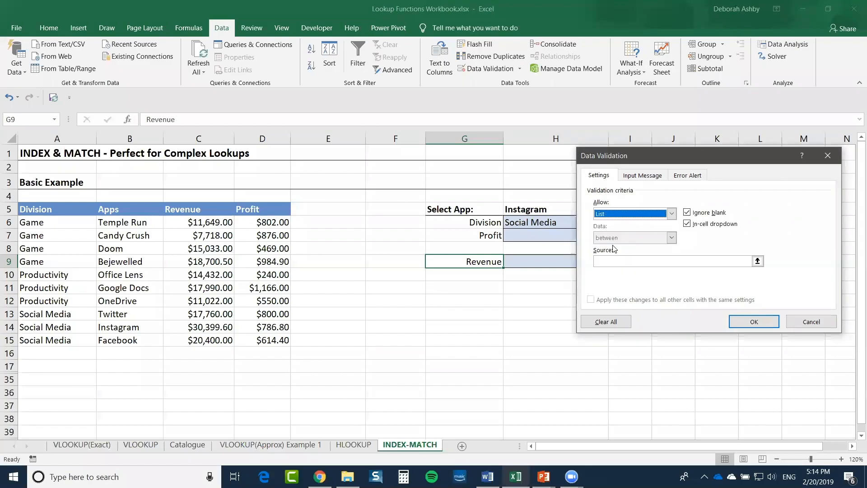
{"action": "left_click", "coordinate": [607, 260]}
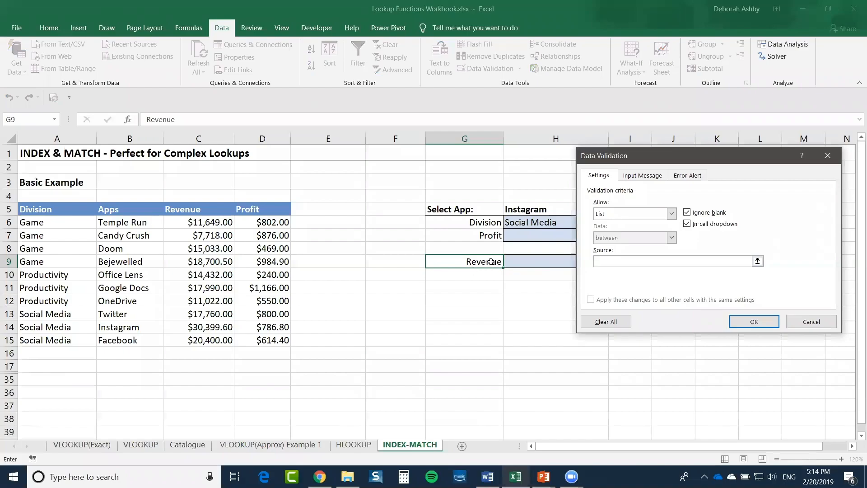
{"action": "left_click", "coordinate": [207, 211]}
{"action": "left_click_drag", "start_coordinate": [207, 211], "coordinate": [289, 224]}
{"action": "left_click", "coordinate": [763, 320]}
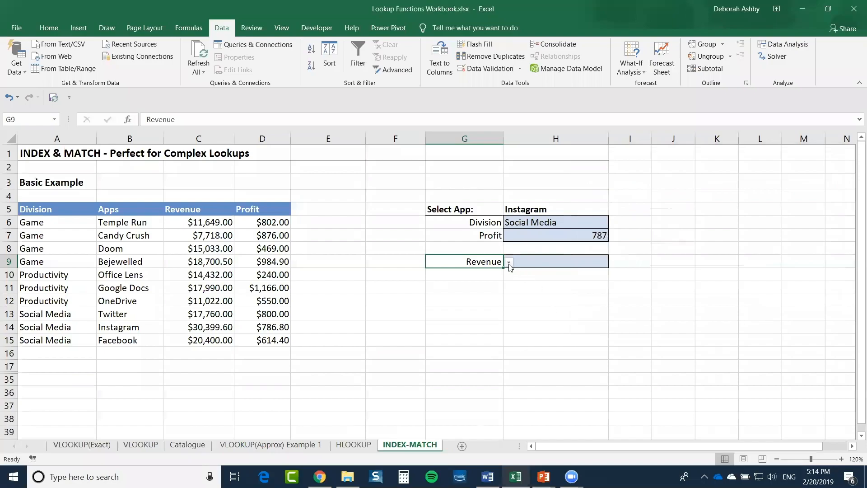
Test the G9 dropdown by choosing Profit and switching back to Revenue
{"action": "left_click", "coordinate": [509, 262]}
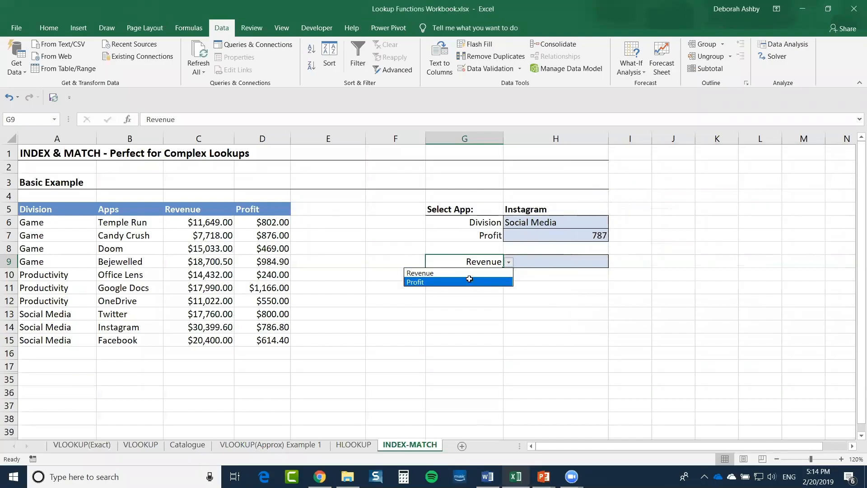
{"action": "left_click", "coordinate": [469, 282]}
{"action": "left_click", "coordinate": [509, 263]}
{"action": "left_click", "coordinate": [485, 273]}
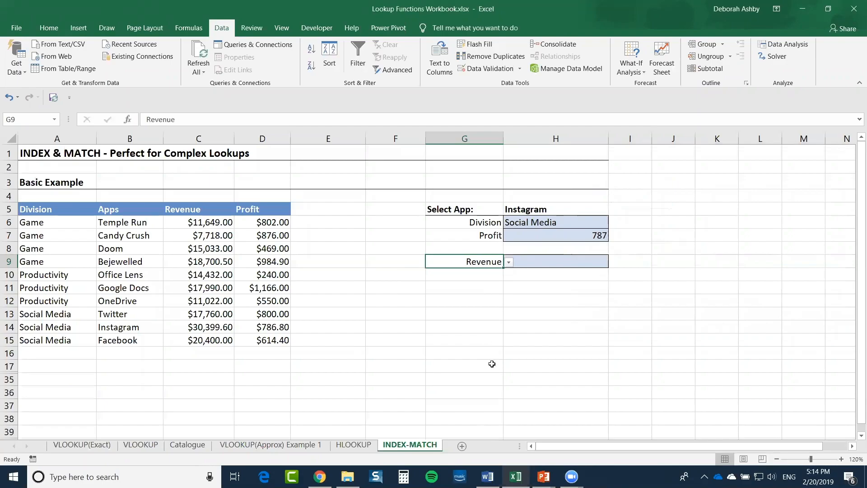
{"action": "left_click", "coordinate": [573, 263]}
{"action": "left_click", "coordinate": [468, 261]}
{"action": "left_click", "coordinate": [508, 263]}
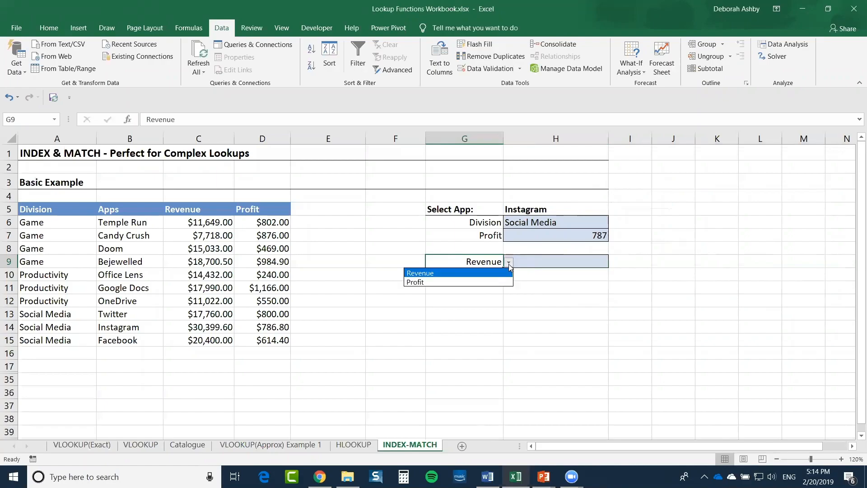
{"action": "left_click", "coordinate": [551, 259]}
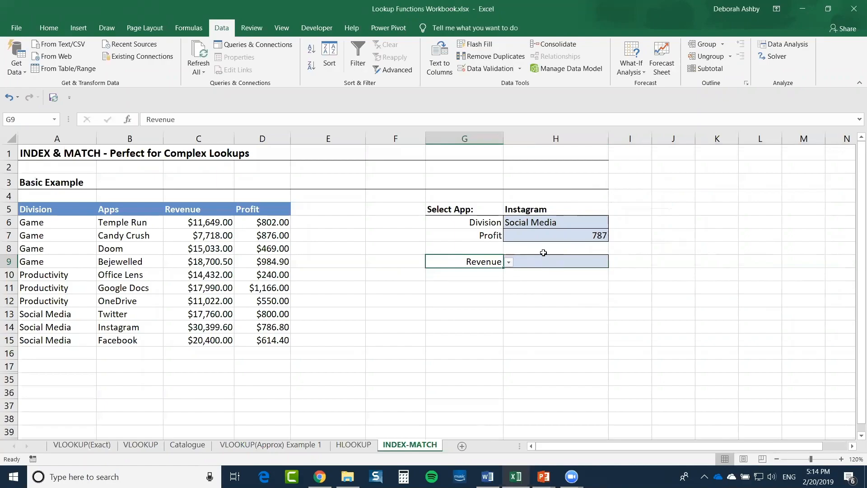
{"action": "left_click", "coordinate": [508, 262]}
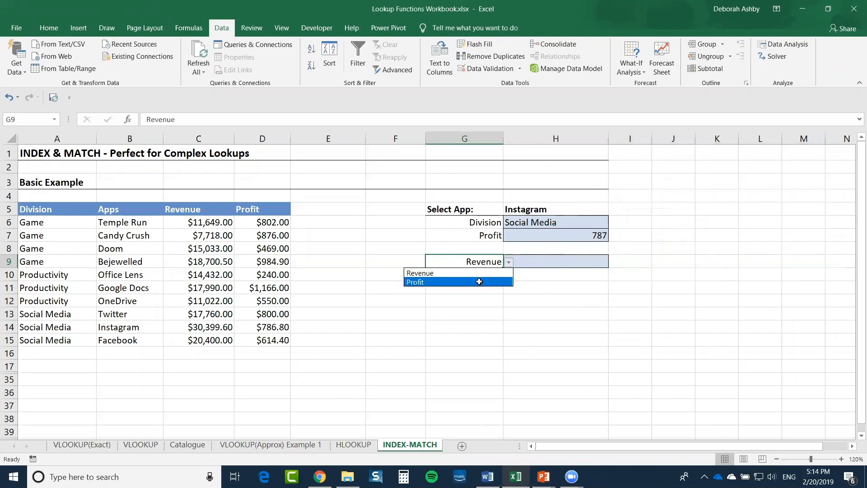
{"action": "left_click", "coordinate": [480, 282]}
{"action": "left_click", "coordinate": [508, 262]}
{"action": "left_click", "coordinate": [483, 273]}
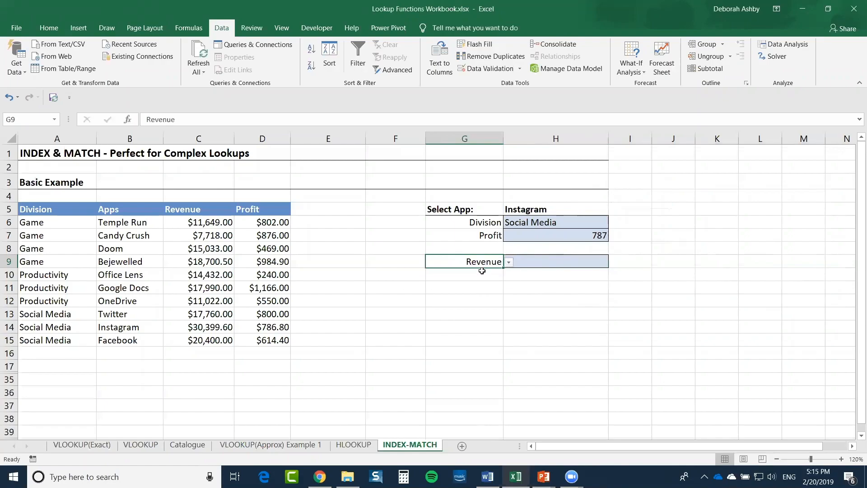
Start an INDEX formula in H9 with the revenue and profit data C6:D15 as its array
{"action": "left_click", "coordinate": [552, 266]}
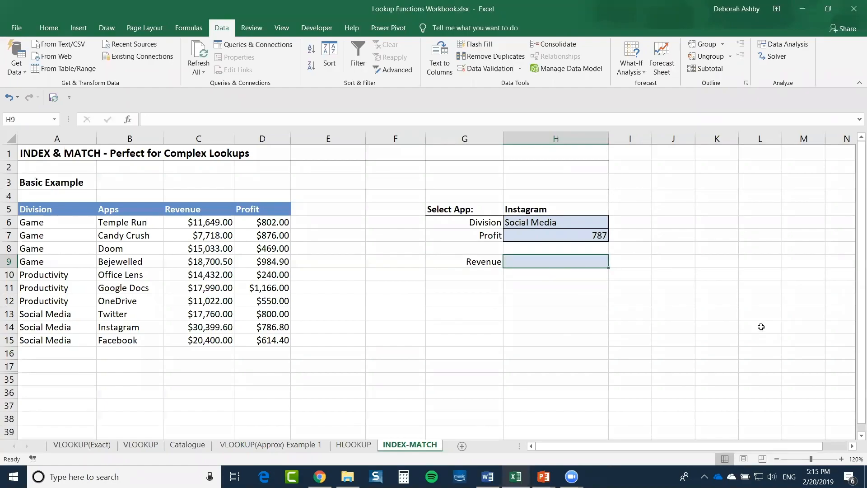
{"action": "type", "text": "=INDEX("}
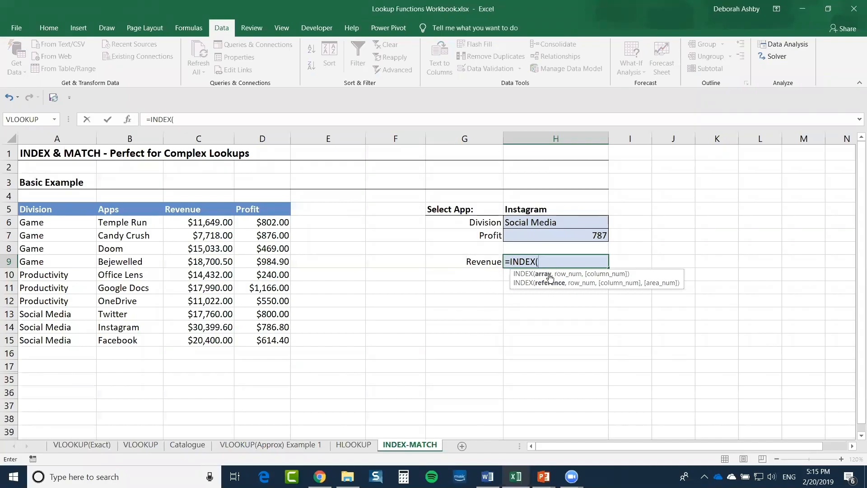
{"action": "left_click_drag", "start_coordinate": [186, 223], "coordinate": [273, 345]}
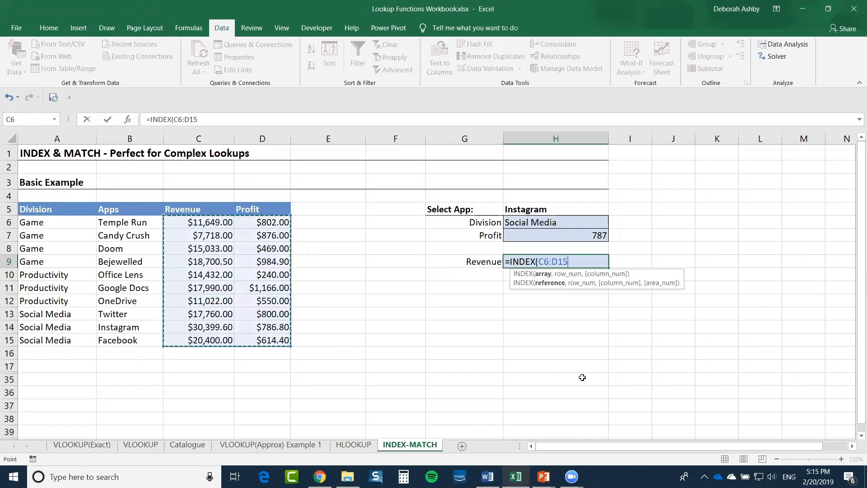
{"action": "type", "text": ","}
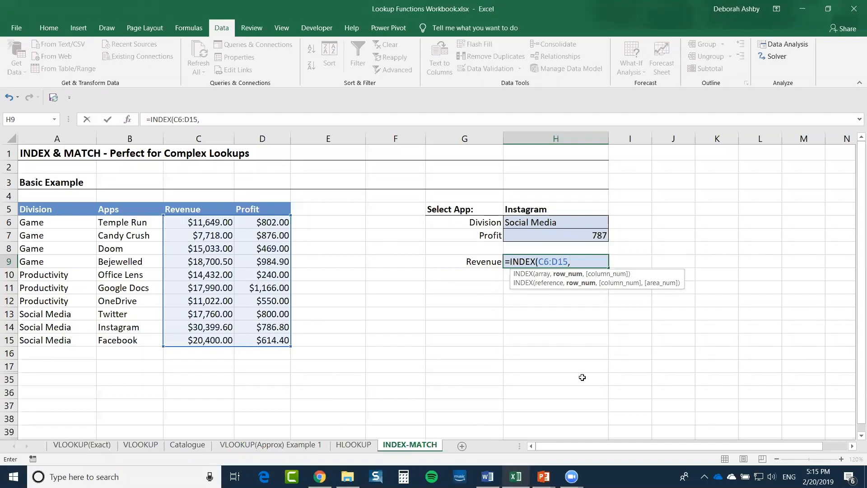
Nest MATCH(H5,B6:B15,0) as the INDEX row number in H9, dismissing the mail notification along the way
{"action": "type", "text": "M"}
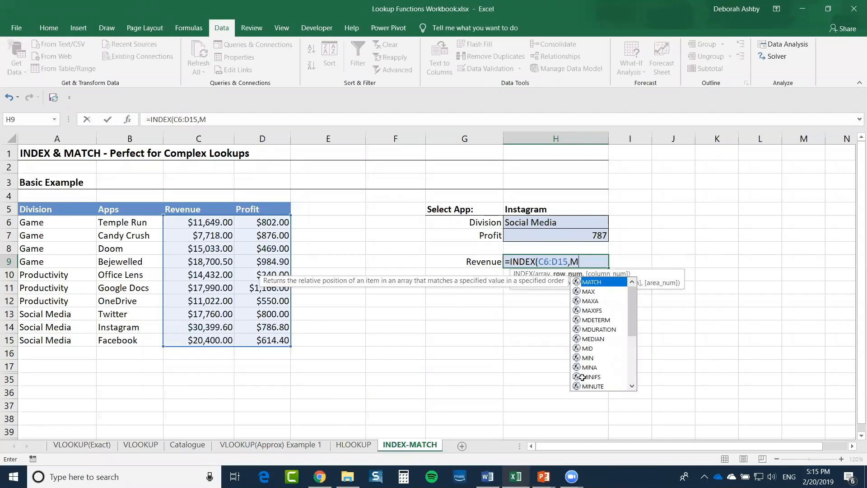
{"action": "type", "text": "ATCH("}
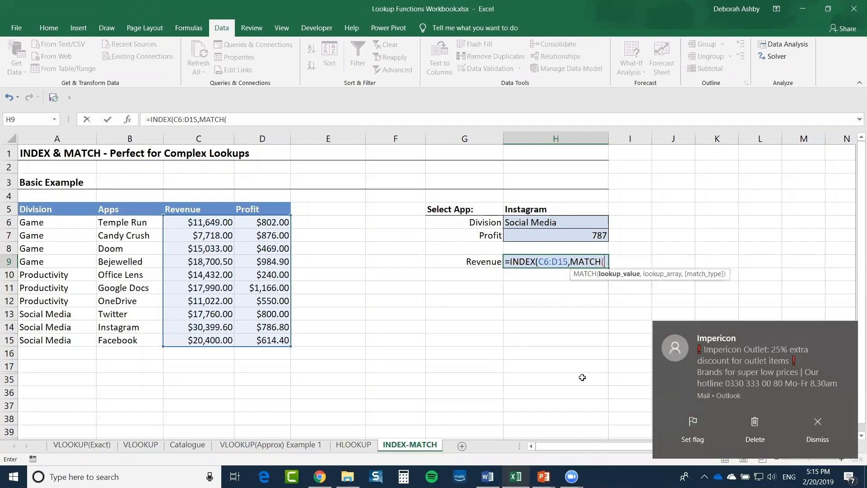
{"action": "left_click", "coordinate": [817, 424]}
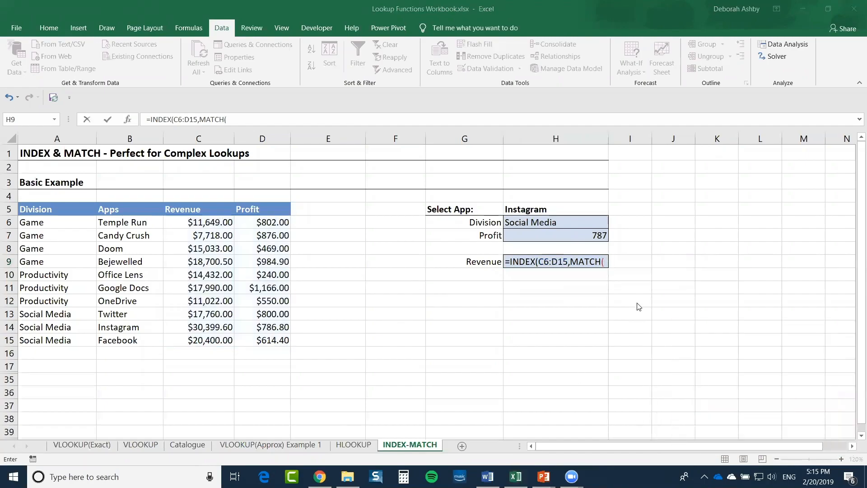
{"action": "left_click", "coordinate": [606, 261]}
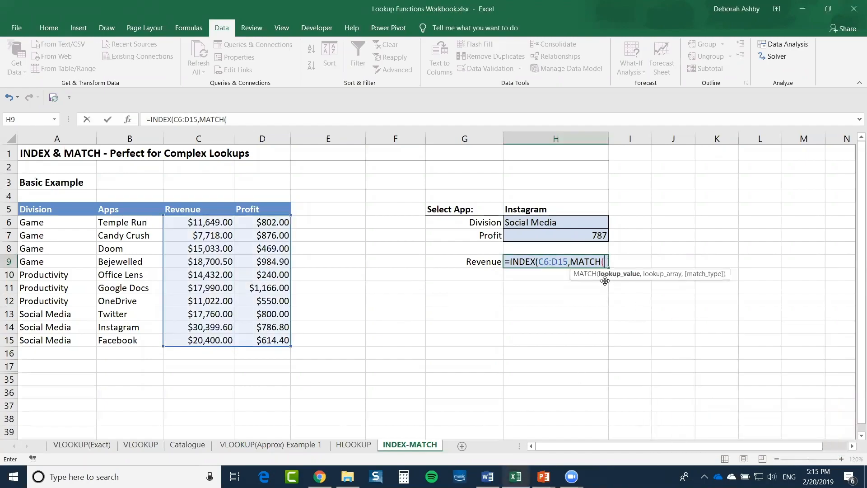
{"action": "left_click", "coordinate": [554, 211]}
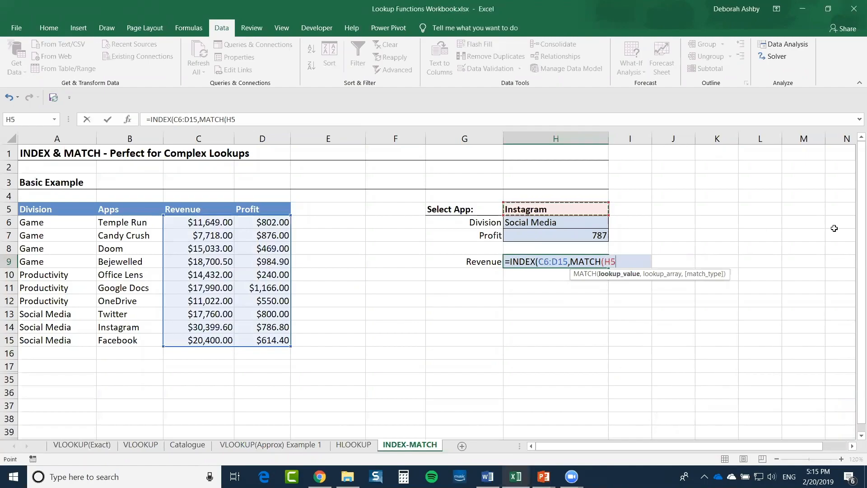
{"action": "type", "text": ","}
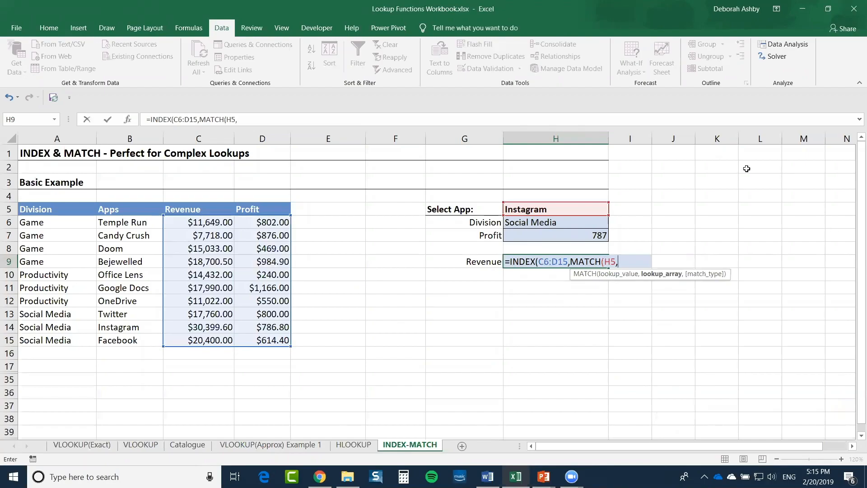
{"action": "left_click_drag", "start_coordinate": [127, 222], "coordinate": [129, 340]}
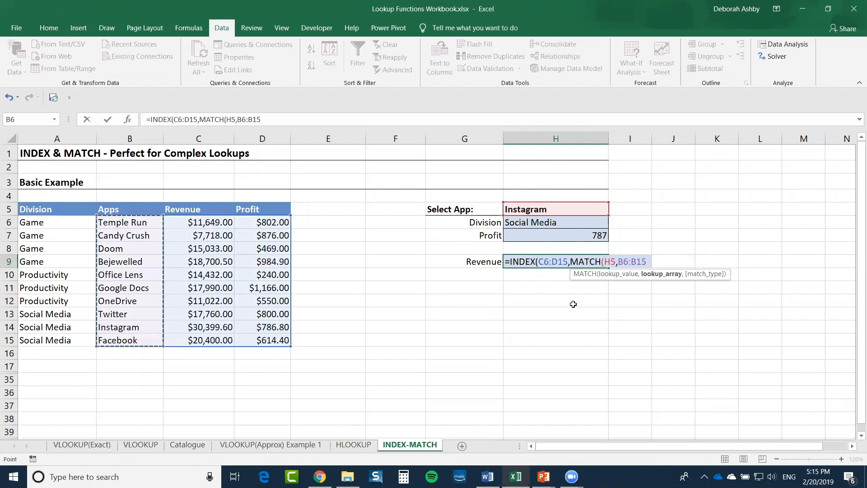
{"action": "type", "text": ","}
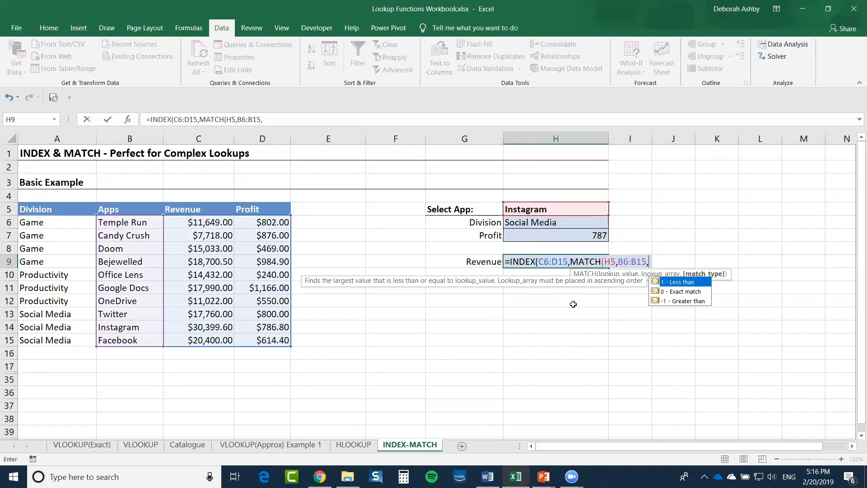
{"action": "type", "text": "0"}
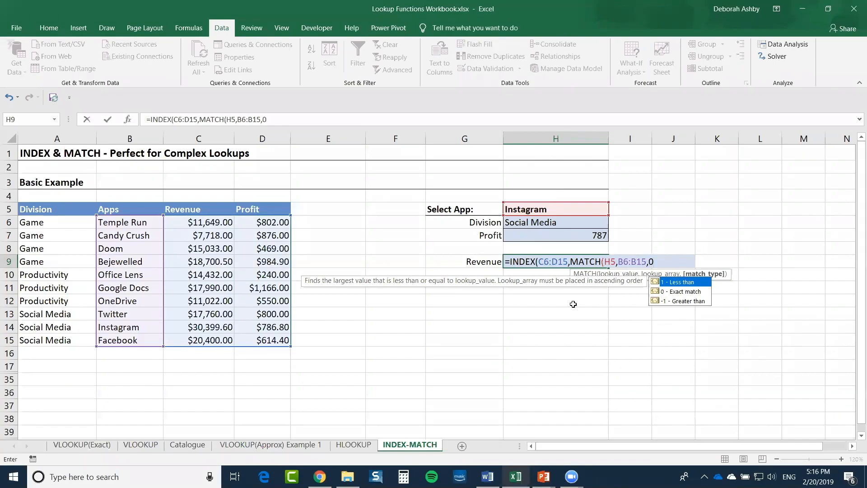
{"action": "type", "text": ")"}
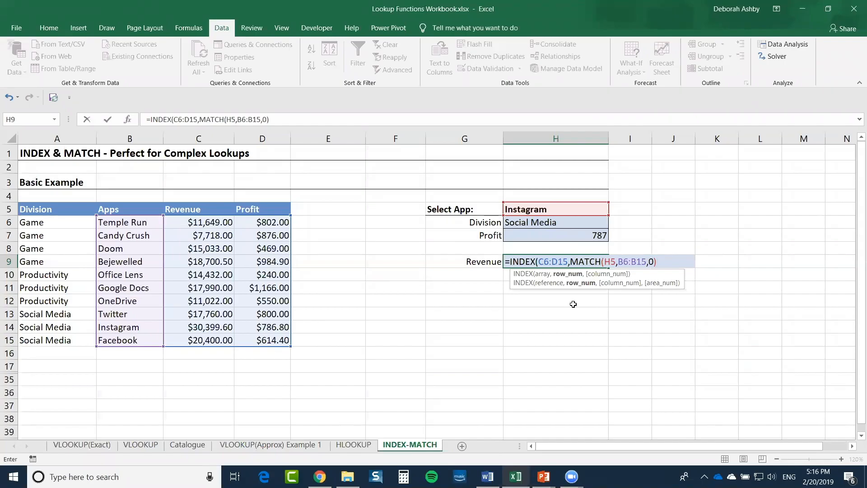
Complete the INDEX formula in H9 with a second MATCH(G9,C5:D5,0) as the column number
{"action": "type", "text": ","}
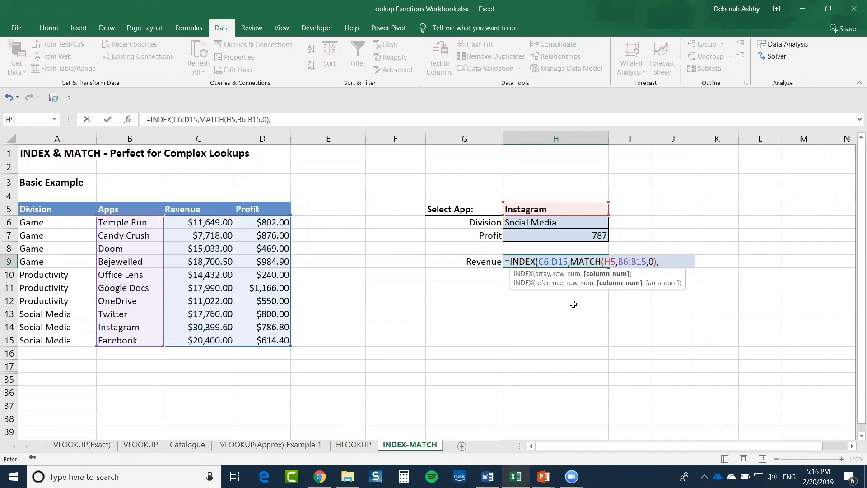
{"action": "type", "text": "MA"}
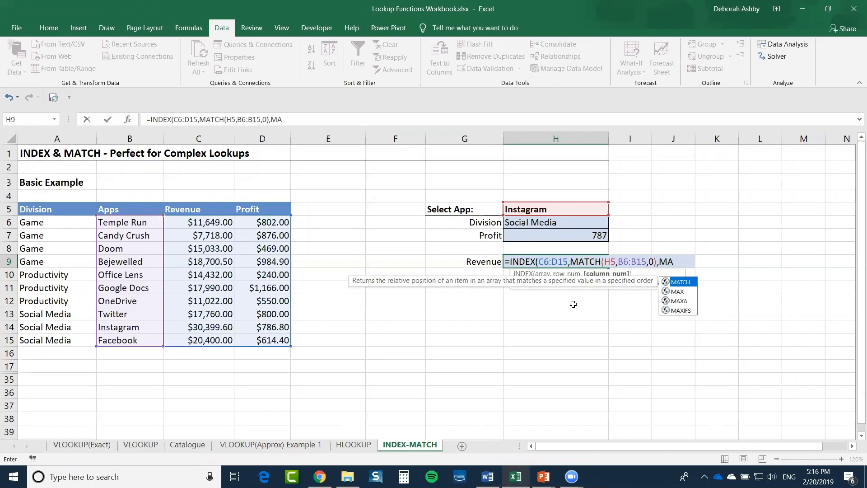
{"action": "type", "text": "TCH("}
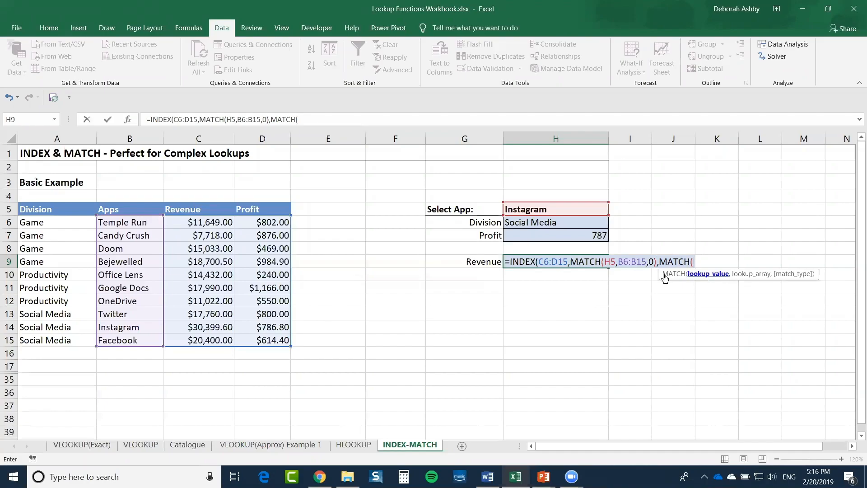
{"action": "left_click", "coordinate": [478, 260]}
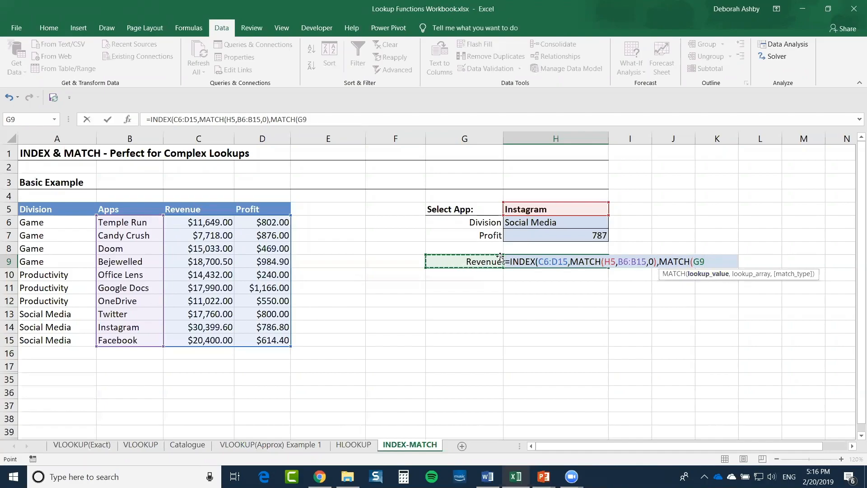
{"action": "type", "text": ","}
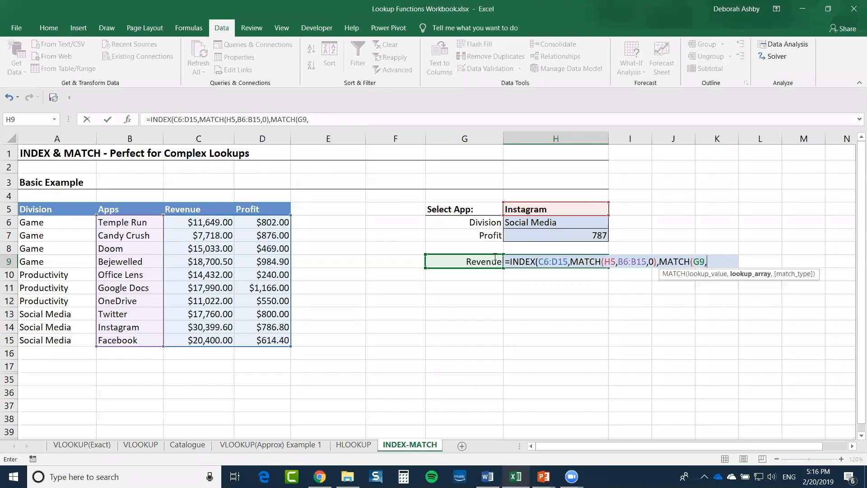
{"action": "left_click_drag", "start_coordinate": [177, 209], "coordinate": [270, 213]}
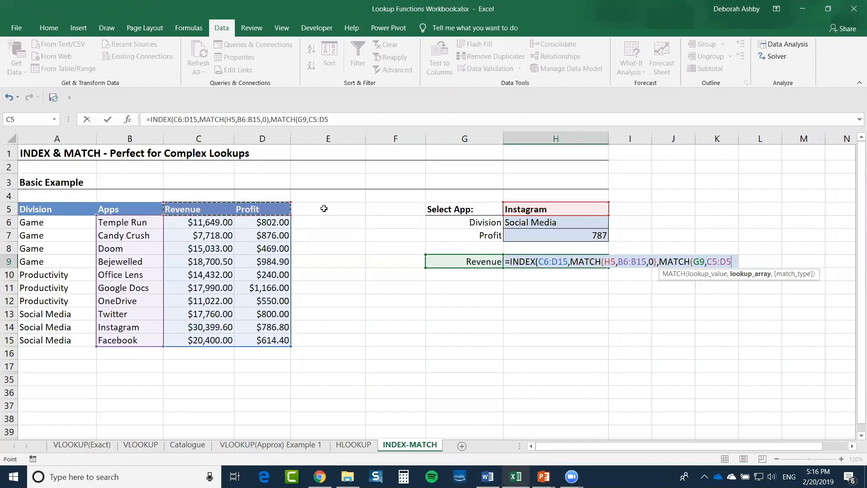
{"action": "type", "text": ","}
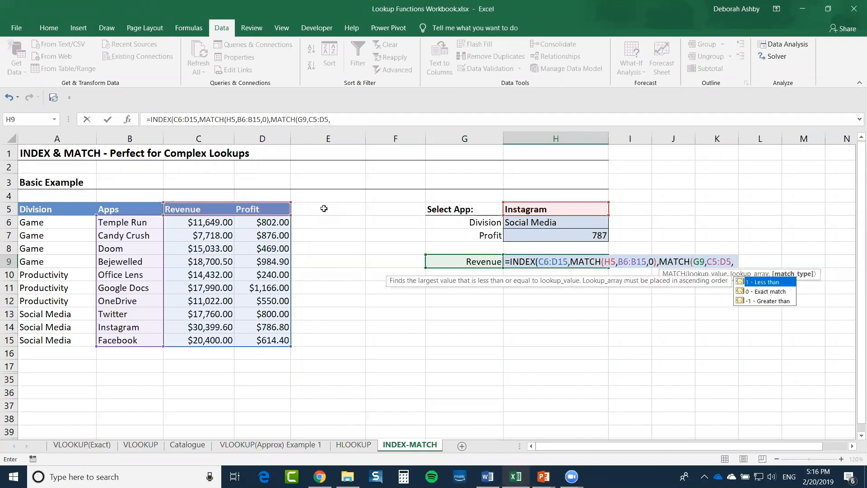
{"action": "type", "text": "0"}
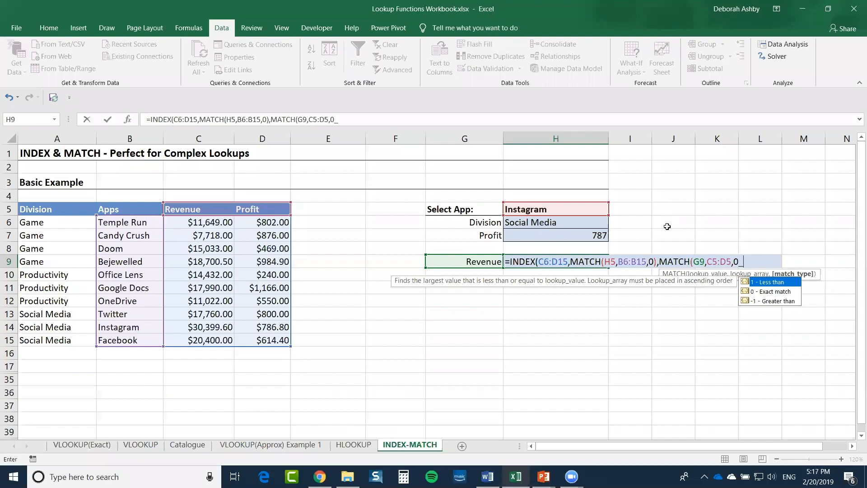
{"action": "type", "text": "))"}
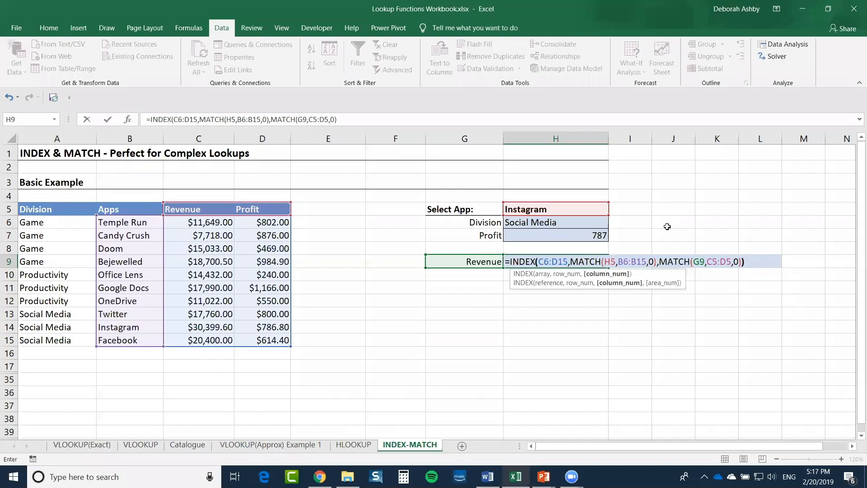
{"action": "key", "text": "Return"}
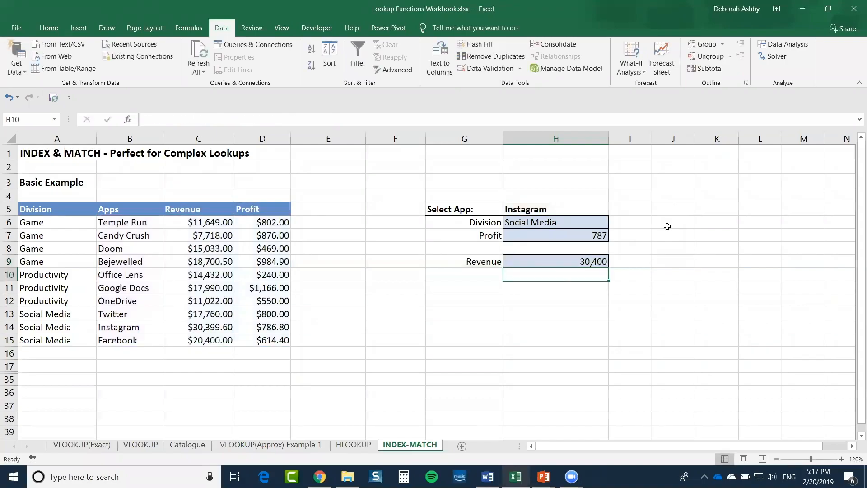
{"action": "key", "text": "Up"}
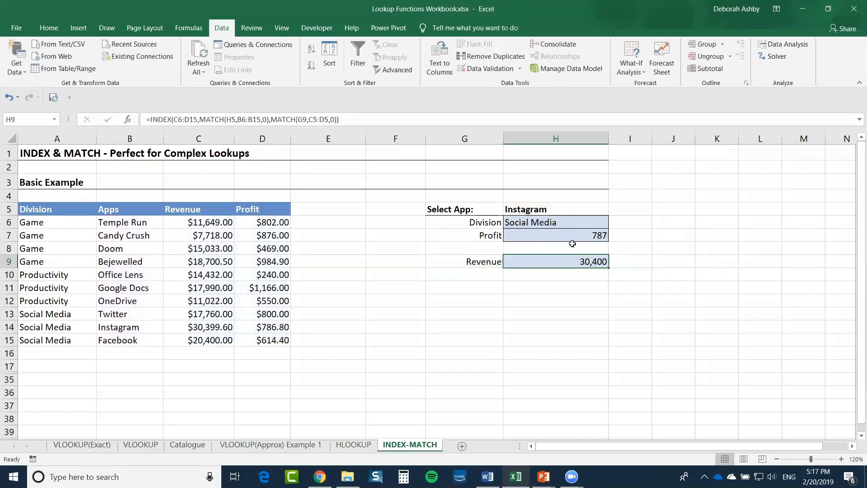
Check the H9 result against the Instagram row's revenue and profit in the apps table
{"action": "left_click", "coordinate": [551, 210]}
{"action": "left_click", "coordinate": [118, 328]}
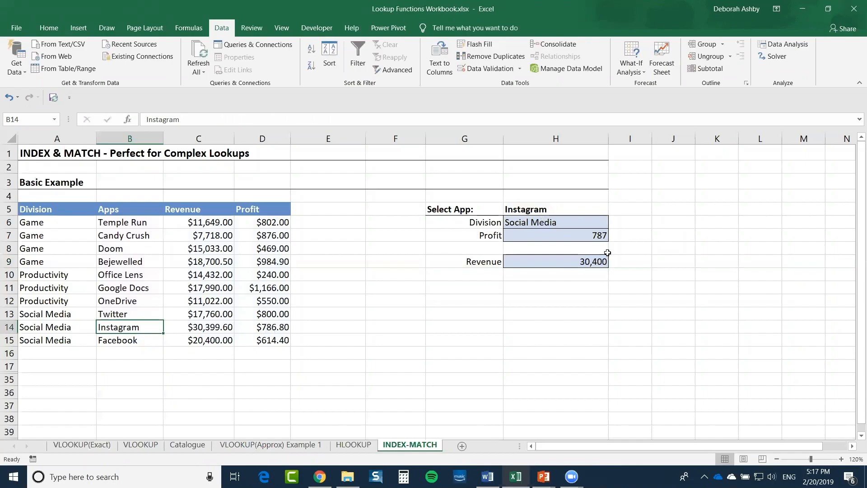
{"action": "left_click", "coordinate": [267, 328]}
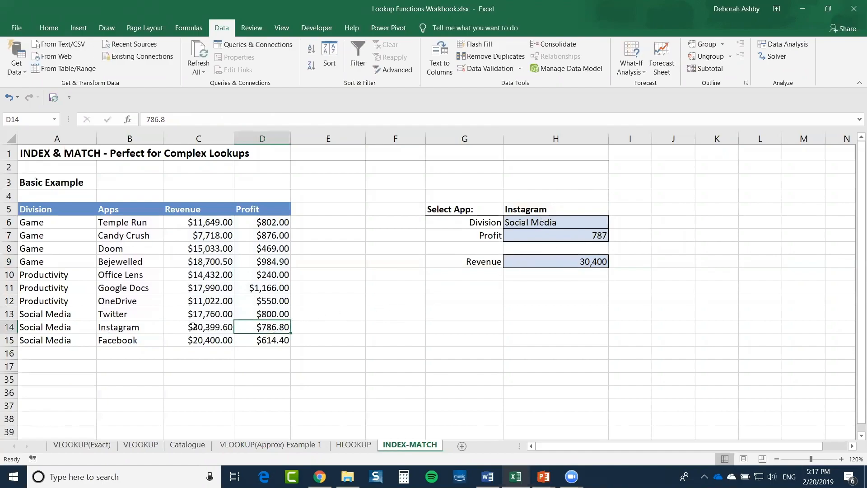
{"action": "left_click", "coordinate": [212, 327]}
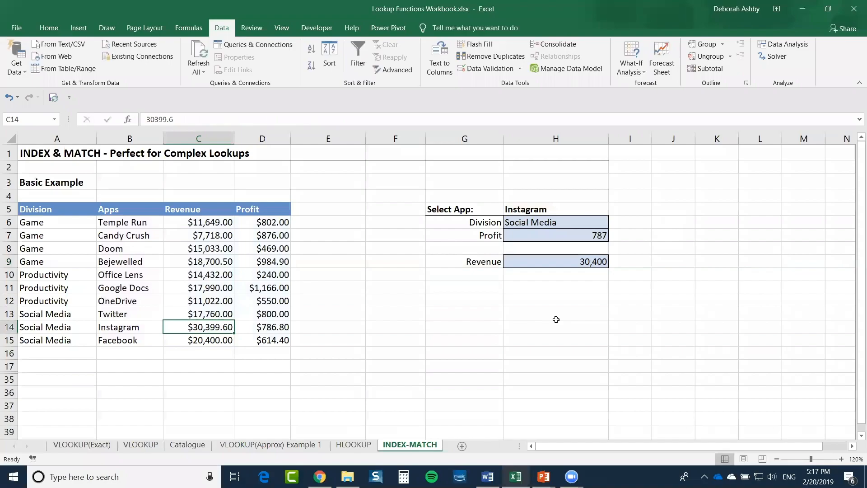
Test the two-way lookup by choosing Profit in G9 and Office Lens as the app in H5
{"action": "left_click", "coordinate": [482, 261]}
{"action": "left_click", "coordinate": [508, 262]}
{"action": "left_click", "coordinate": [479, 282]}
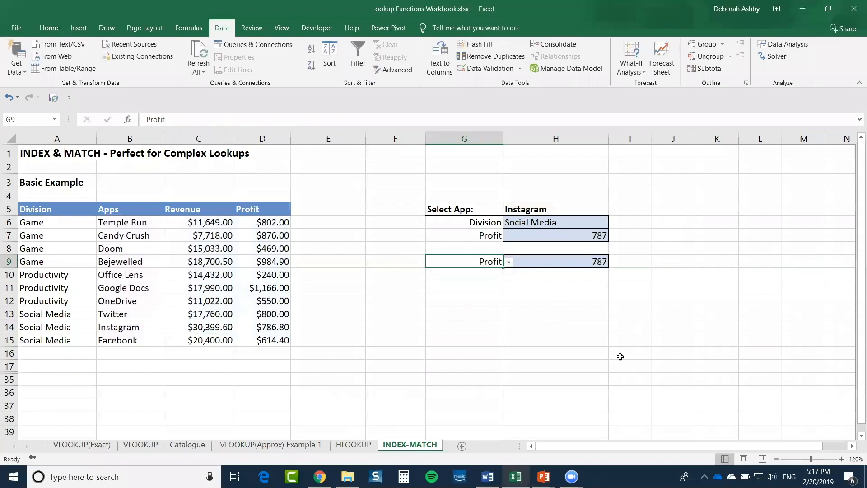
{"action": "left_click", "coordinate": [605, 209]}
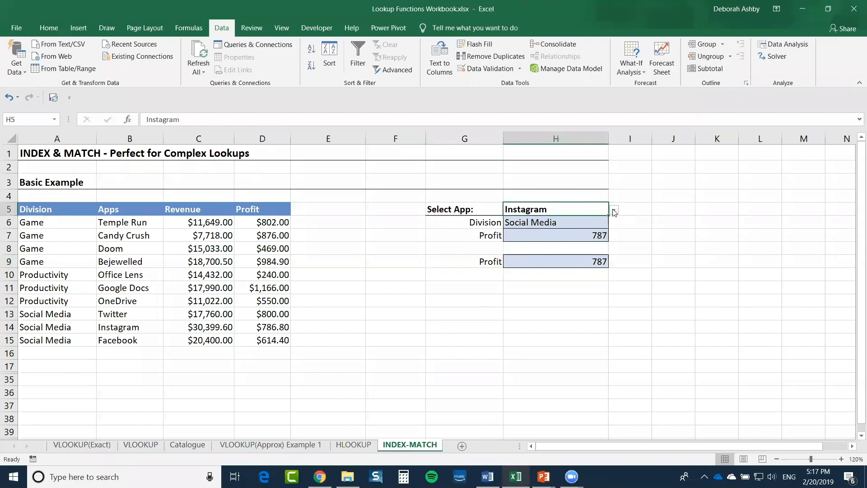
{"action": "left_click", "coordinate": [614, 209]}
{"action": "left_click", "coordinate": [555, 238]}
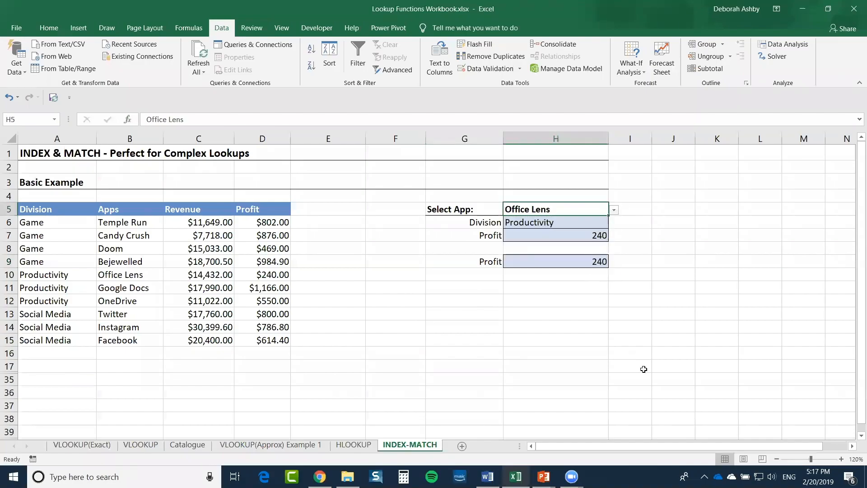
{"action": "left_click", "coordinate": [665, 297]}
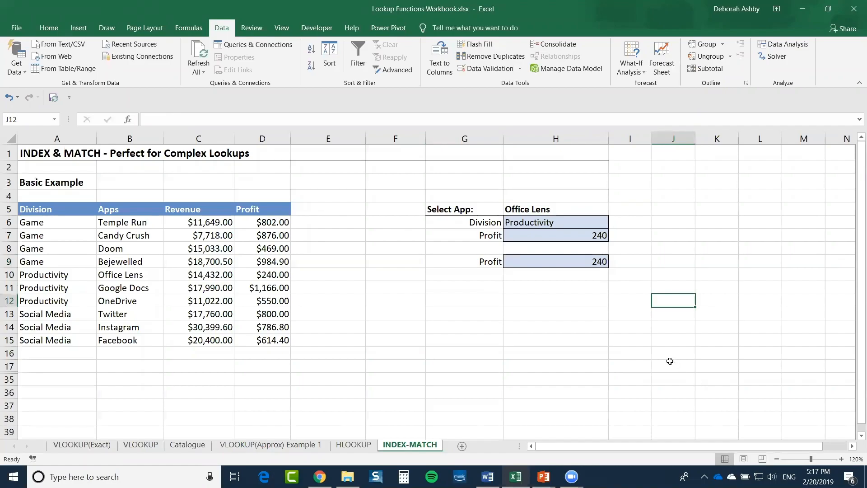
{"action": "left_click", "coordinate": [689, 238]}
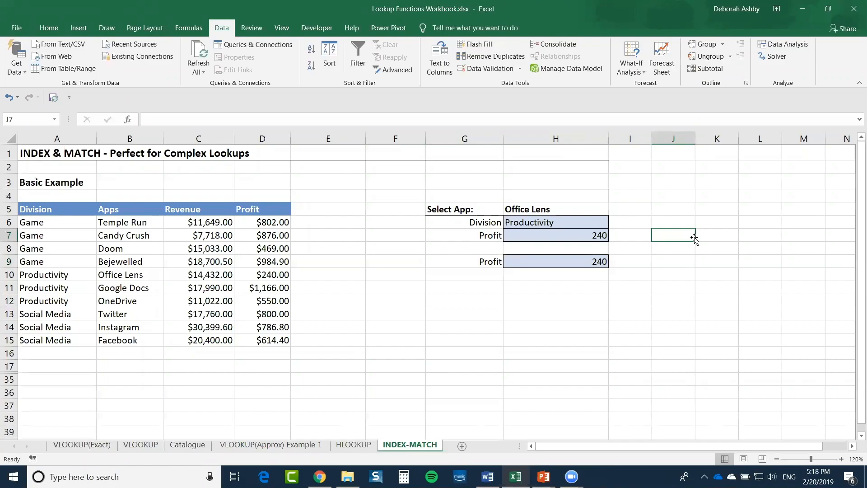
{"action": "left_click", "coordinate": [786, 11]}
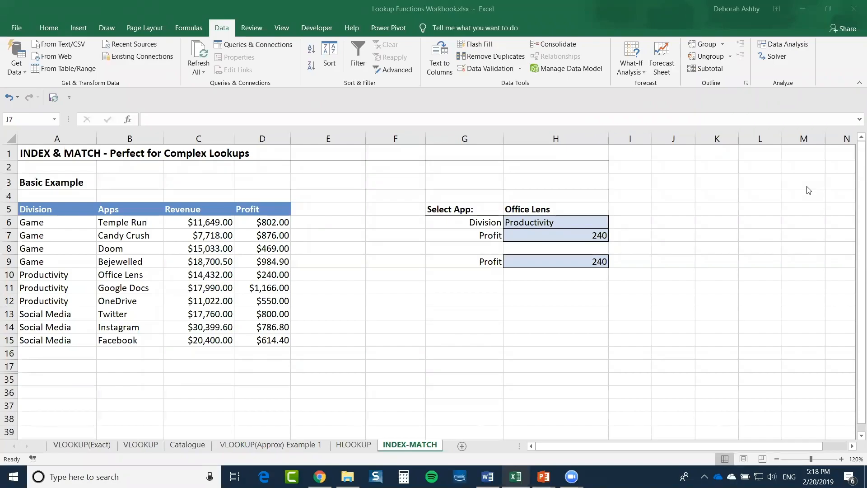
Review the VLOOKUP(Exact) sheet and compare the part numbers on the VLOOKUP sheet with those in the Catalogue sheet
{"action": "left_click", "coordinate": [81, 446]}
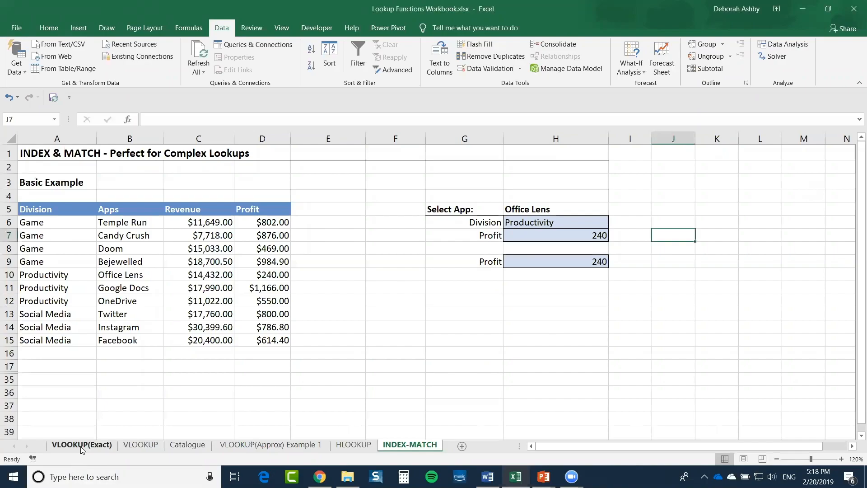
{"action": "left_click", "coordinate": [81, 447]}
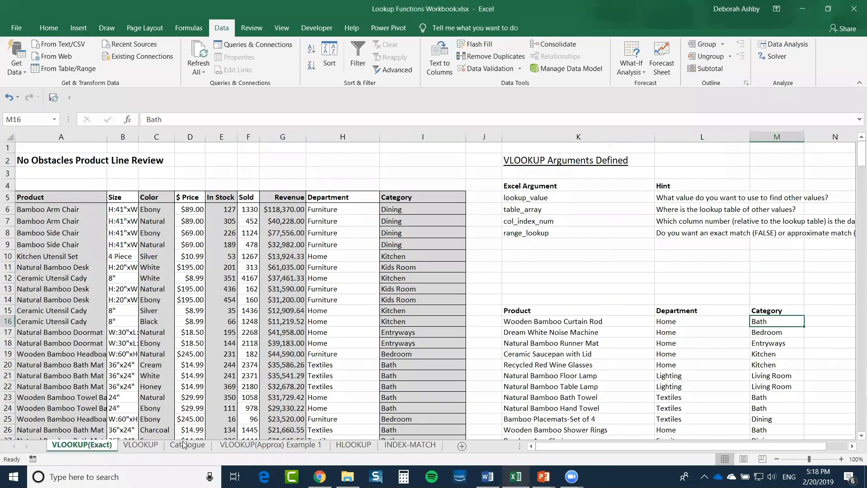
{"action": "left_click", "coordinate": [140, 445]}
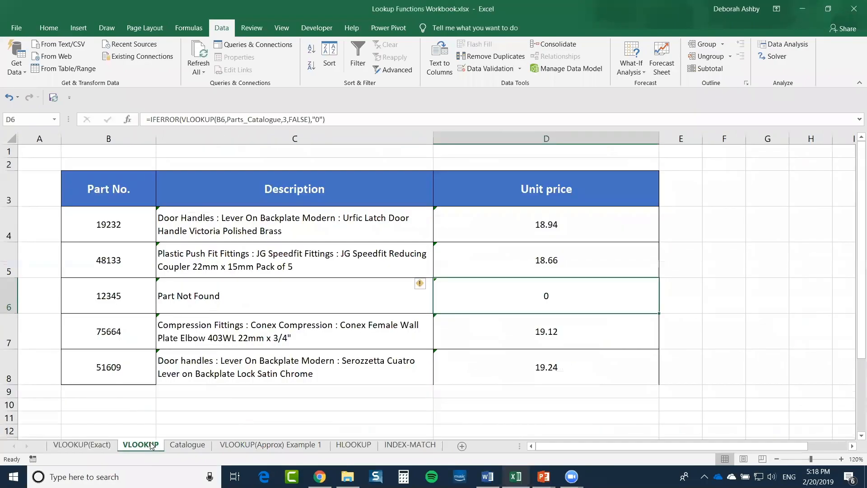
{"action": "left_click", "coordinate": [121, 225]}
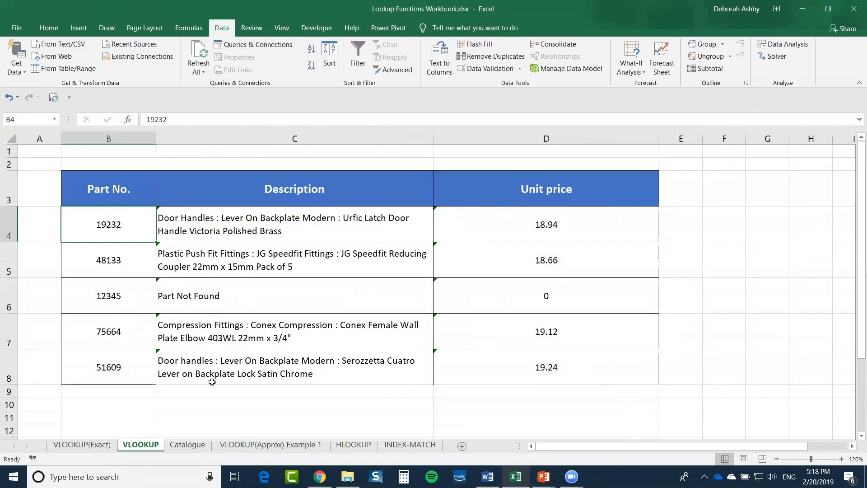
{"action": "left_click", "coordinate": [187, 444]}
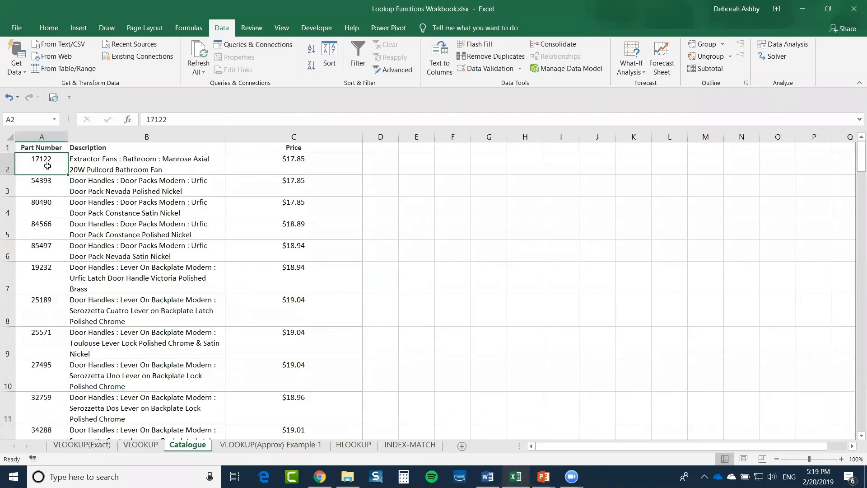
{"action": "left_click", "coordinate": [145, 446]}
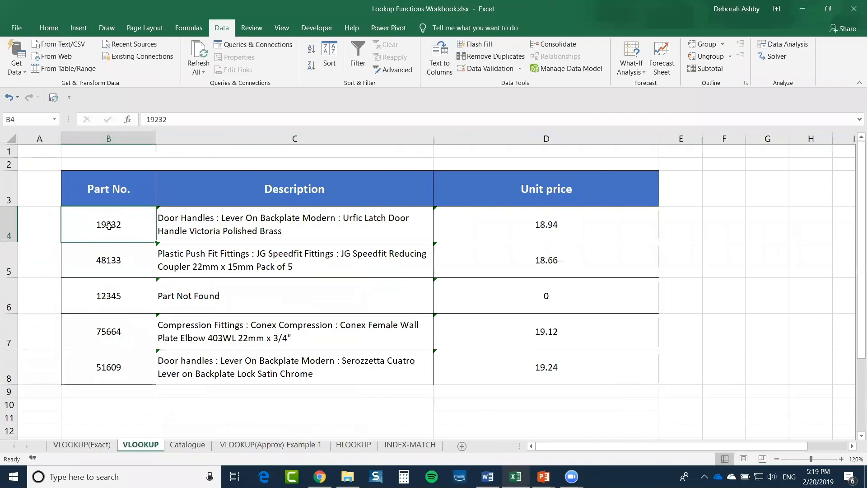
{"action": "left_click", "coordinate": [187, 445]}
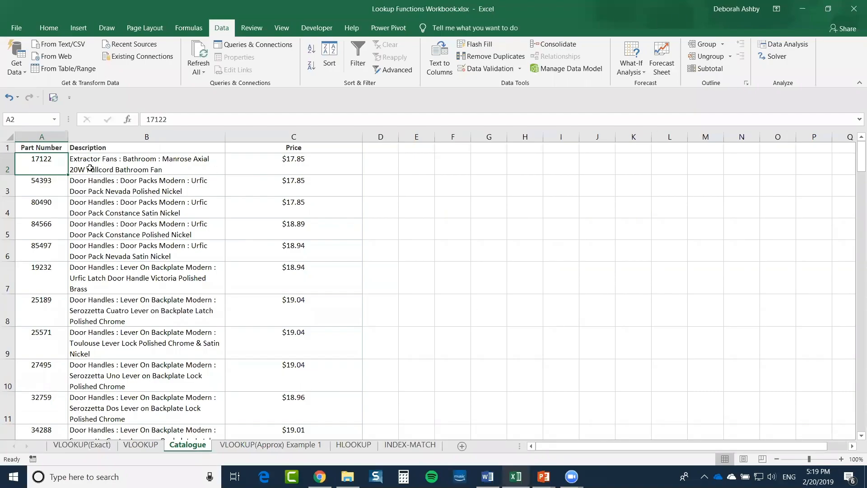
Examine the marginal tax rate VLOOKUP in C12 of the VLOOKUP(Approx) Example 1 sheet against the Income Tax Brackets table
{"action": "left_click", "coordinate": [258, 447]}
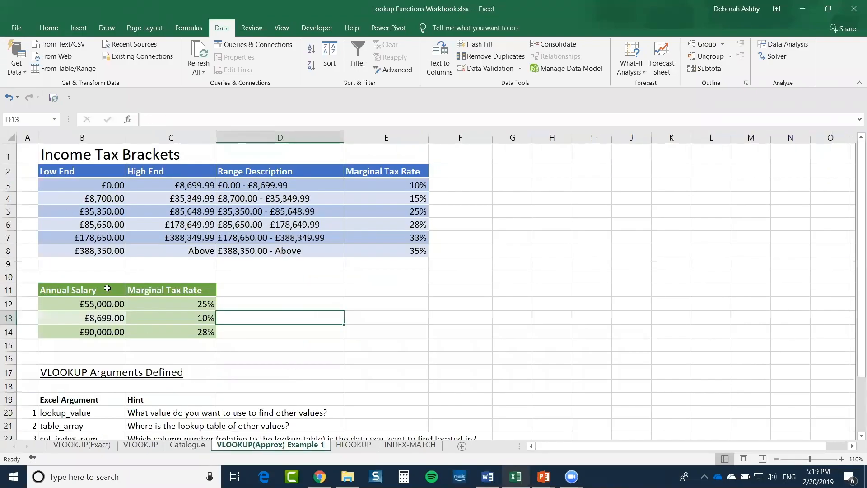
{"action": "left_click", "coordinate": [169, 304]}
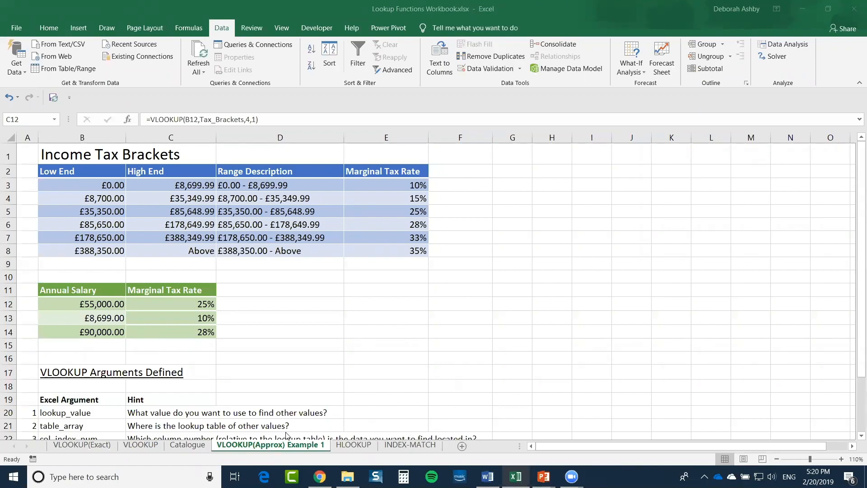
{"action": "left_click", "coordinate": [68, 444]}
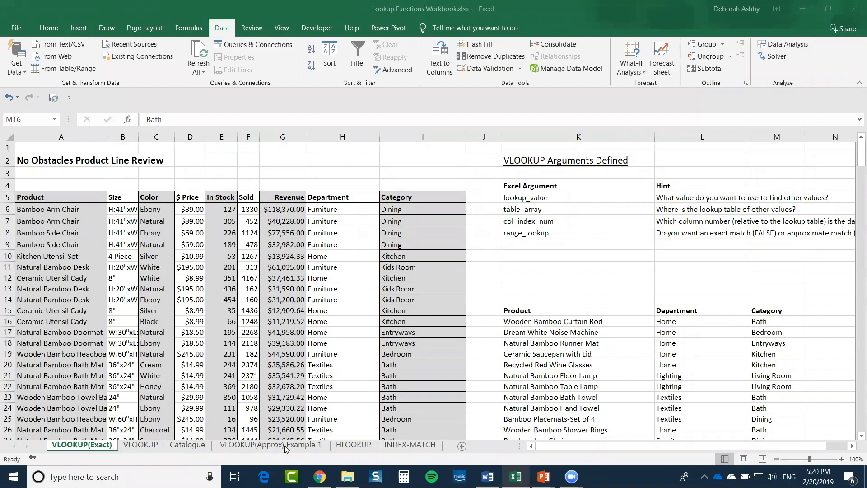
{"action": "left_click", "coordinate": [270, 445]}
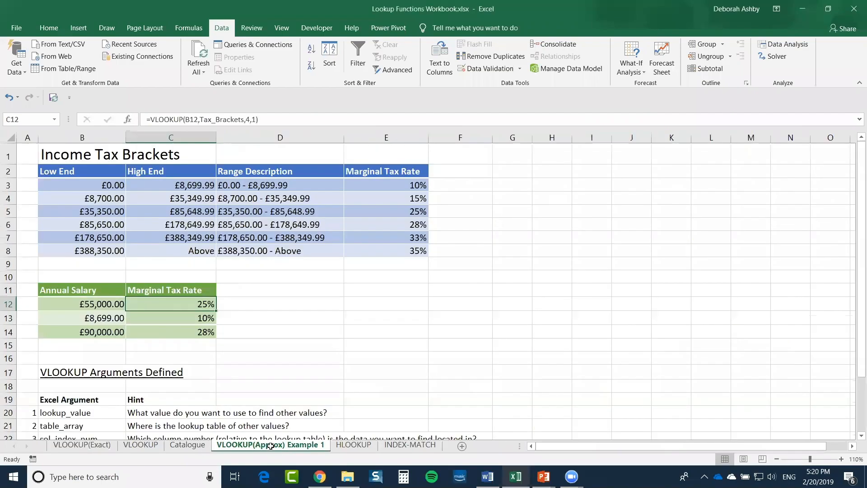
{"action": "left_click", "coordinate": [148, 222]}
{"action": "left_click", "coordinate": [165, 303]}
{"action": "double_click", "coordinate": [194, 307]}
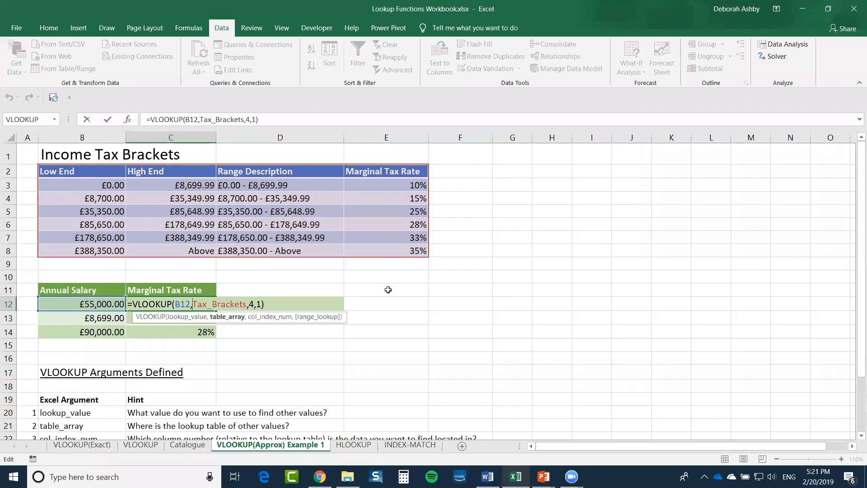
{"action": "left_click", "coordinate": [284, 303]}
{"action": "key", "text": "Return"}
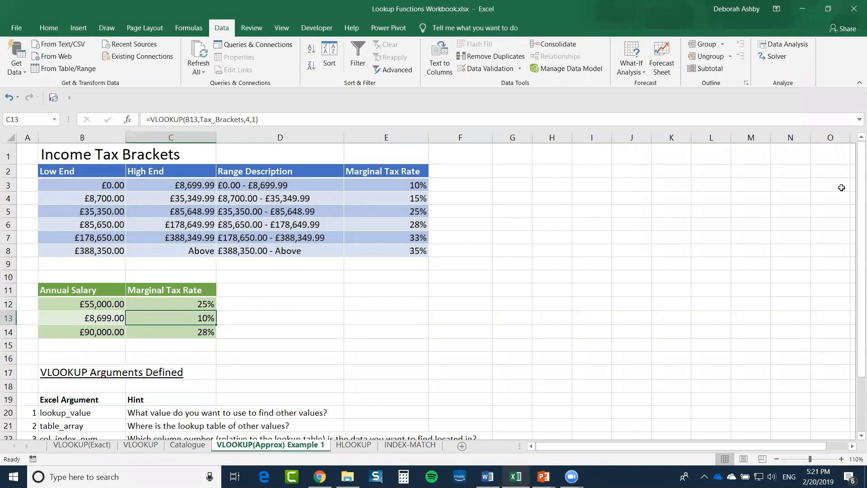
{"action": "left_click", "coordinate": [481, 233]}
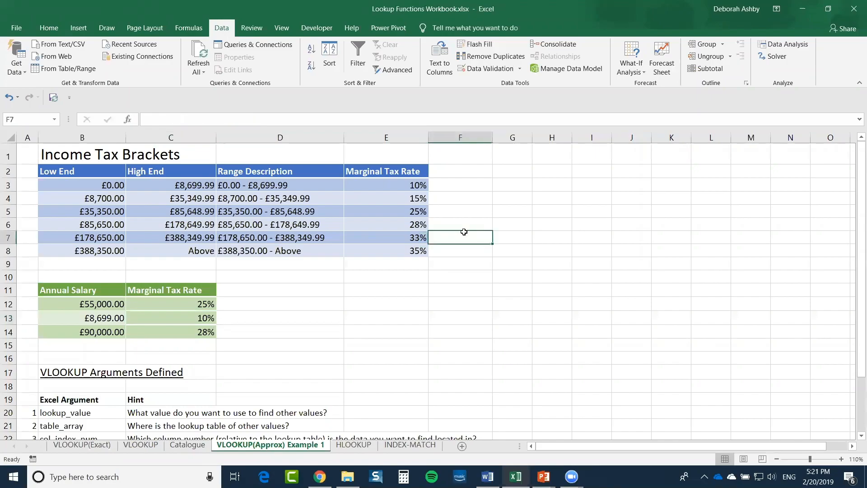
{"action": "left_click", "coordinate": [310, 224]}
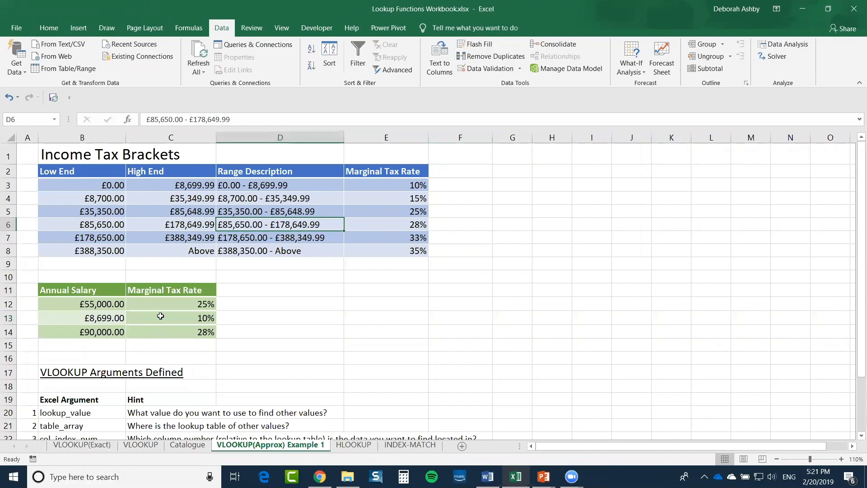
Compare the annual salaries and marginal tax rates with the high-end values and range descriptions in the Income Tax Brackets table
{"action": "left_click", "coordinate": [156, 305]}
{"action": "left_click_drag", "start_coordinate": [75, 291], "coordinate": [167, 332]}
{"action": "left_click", "coordinate": [323, 304]}
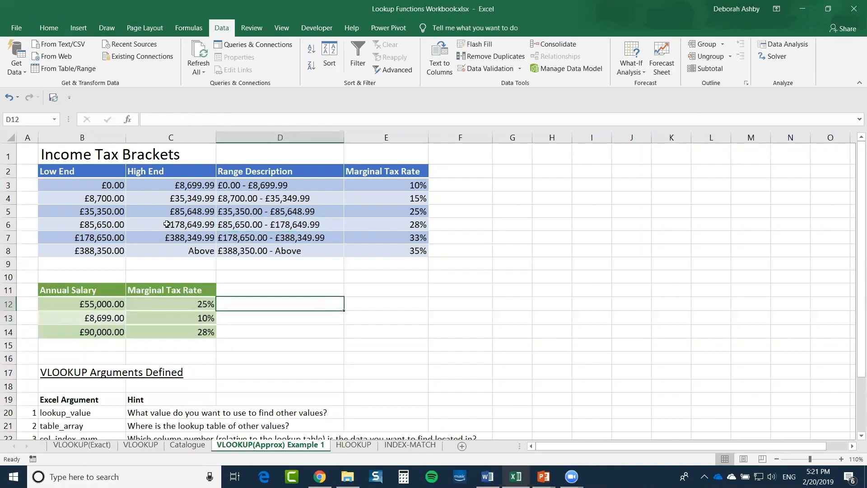
{"action": "left_click", "coordinate": [179, 198]}
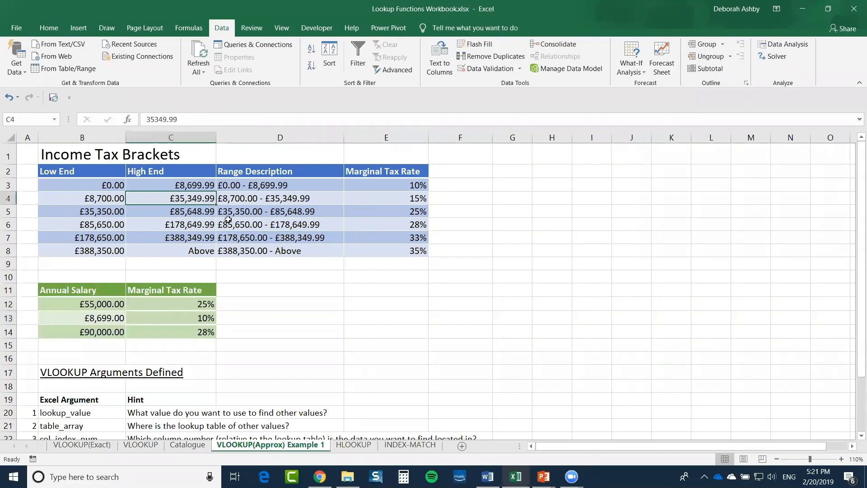
{"action": "left_click", "coordinate": [285, 199]}
{"action": "left_click", "coordinate": [283, 189]}
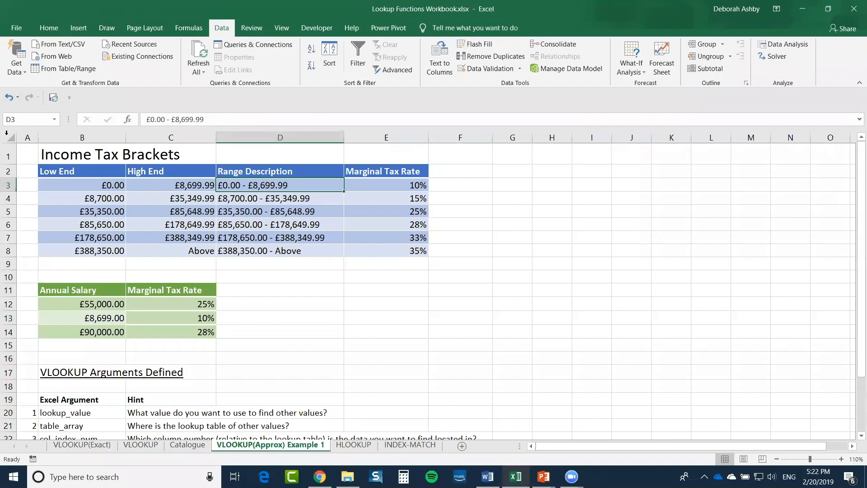
{"action": "left_click", "coordinate": [289, 200]}
{"action": "left_click", "coordinate": [288, 210]}
{"action": "left_click", "coordinate": [208, 211]}
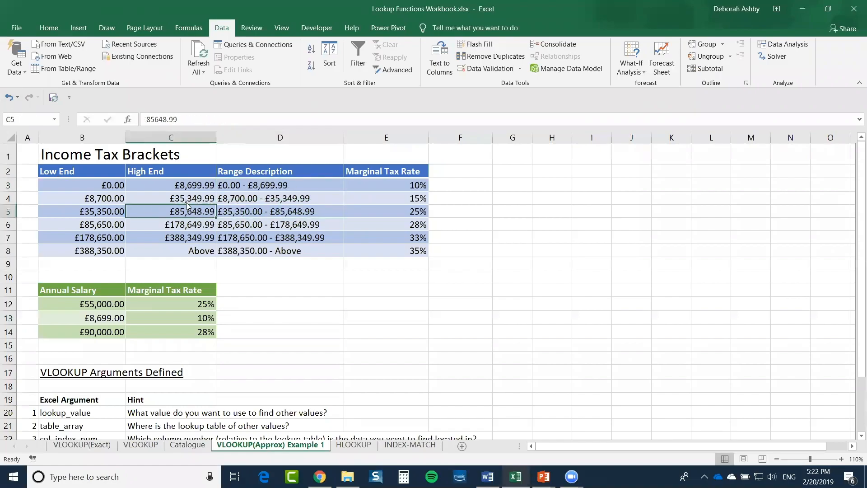
{"action": "left_click", "coordinate": [195, 184]}
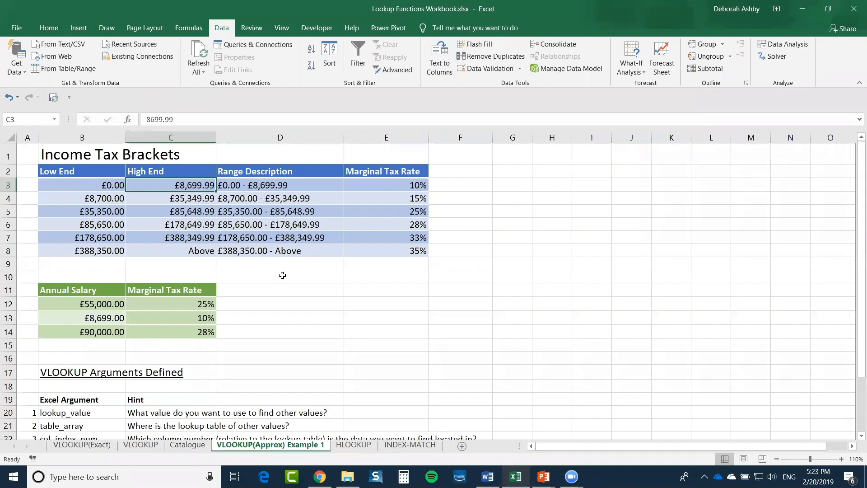
Review the Revenue and Profit columns of the apps table on the INDEX-MATCH sheet
{"action": "left_click", "coordinate": [410, 445]}
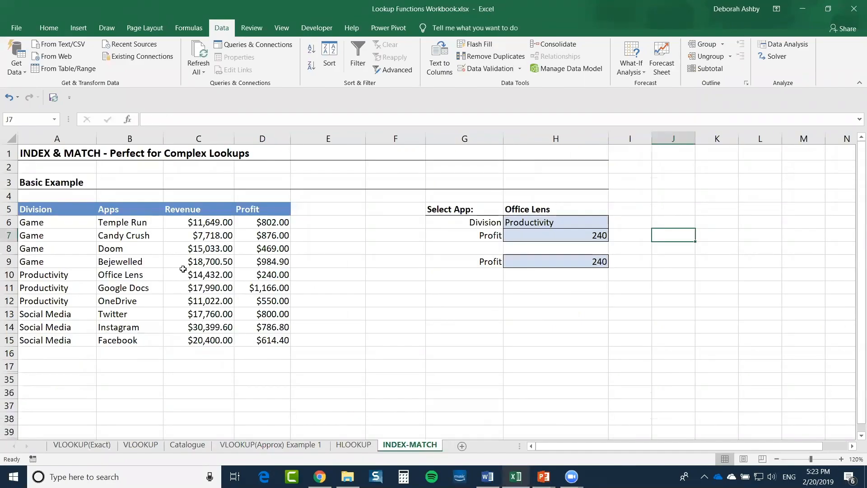
{"action": "left_click_drag", "start_coordinate": [196, 223], "coordinate": [205, 340]}
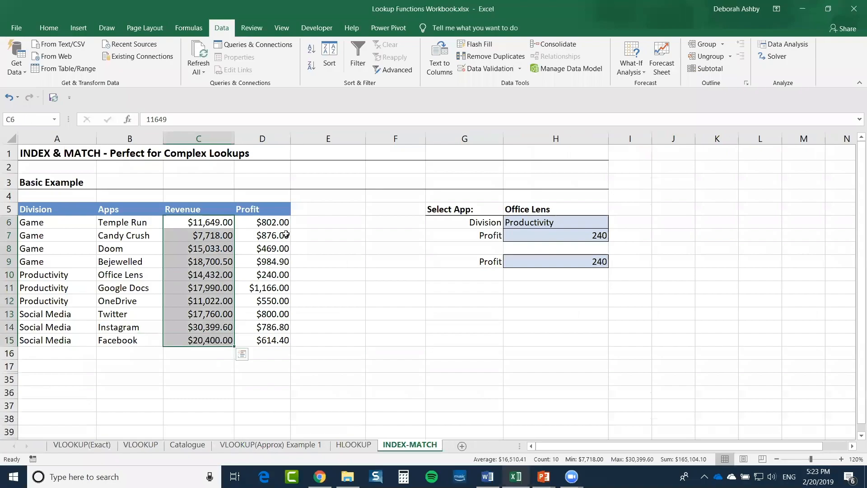
{"action": "left_click", "coordinate": [286, 238]}
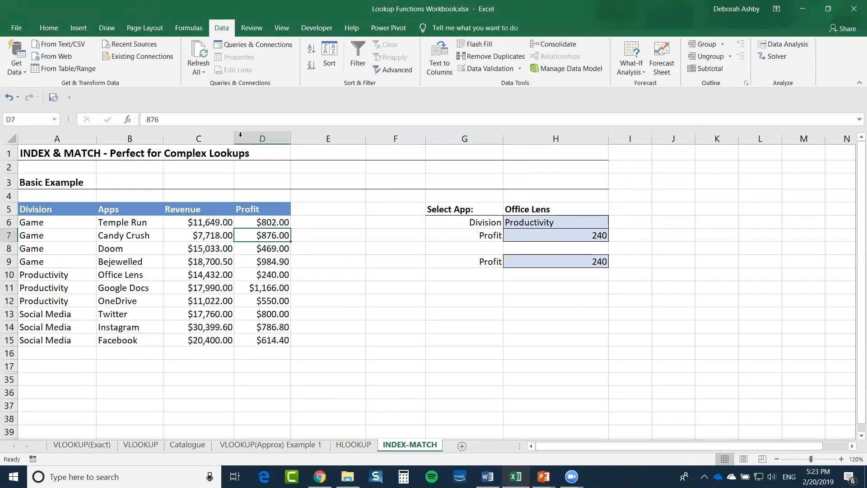
Insert a blank column between the Revenue and Profit columns of the apps table
{"action": "left_click", "coordinate": [247, 139]}
{"action": "right_click", "coordinate": [247, 140]}
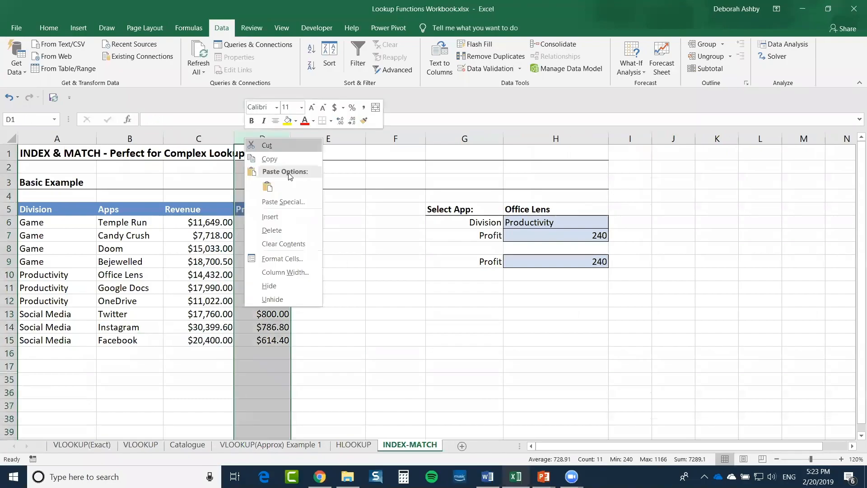
{"action": "left_click", "coordinate": [274, 221]}
{"action": "left_click", "coordinate": [333, 248]}
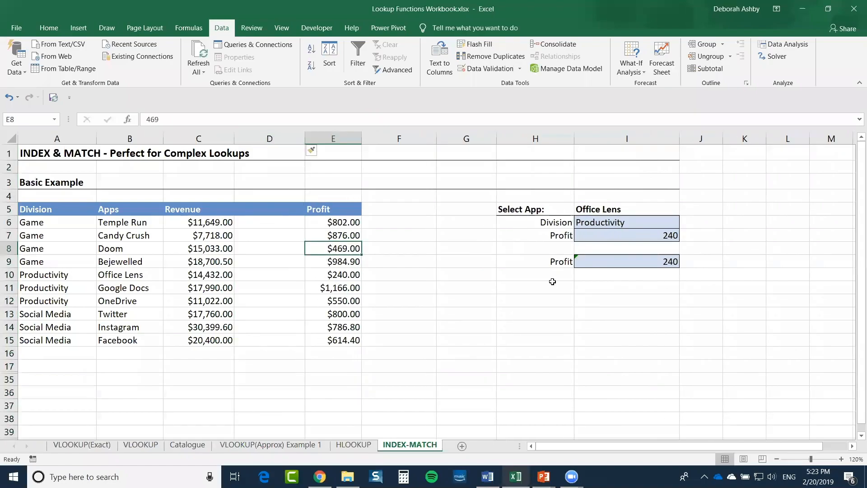
Examine the separated Revenue and Profit ranges, the H9 selector and the two-way INDEX and MATCH formula in I9
{"action": "left_click_drag", "start_coordinate": [211, 222], "coordinate": [207, 338]}
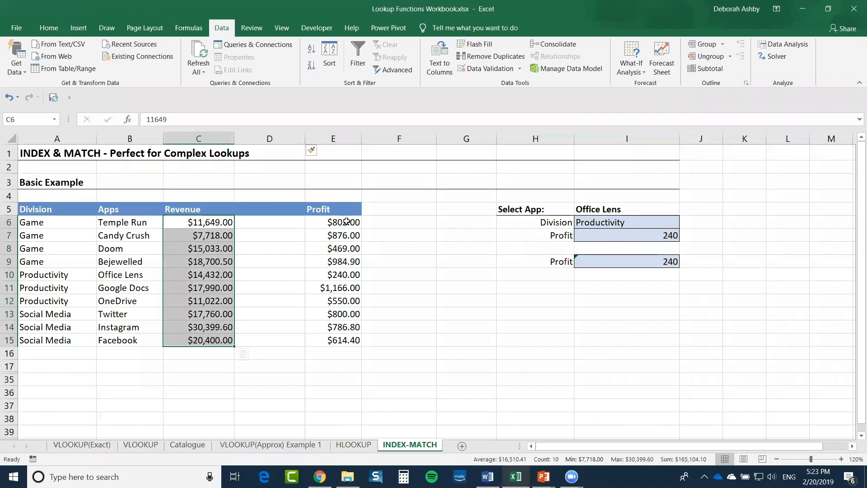
{"action": "left_click_drag", "start_coordinate": [346, 221], "coordinate": [332, 339], "text": "ctrl"}
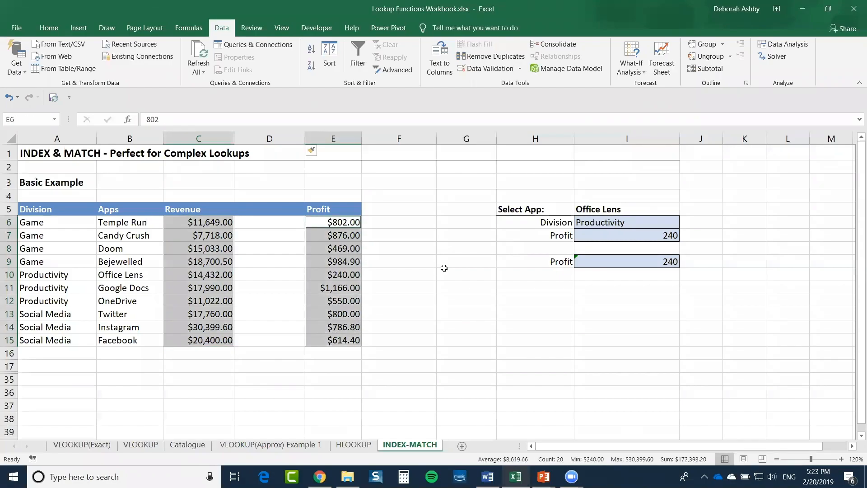
{"action": "left_click", "coordinate": [443, 265]}
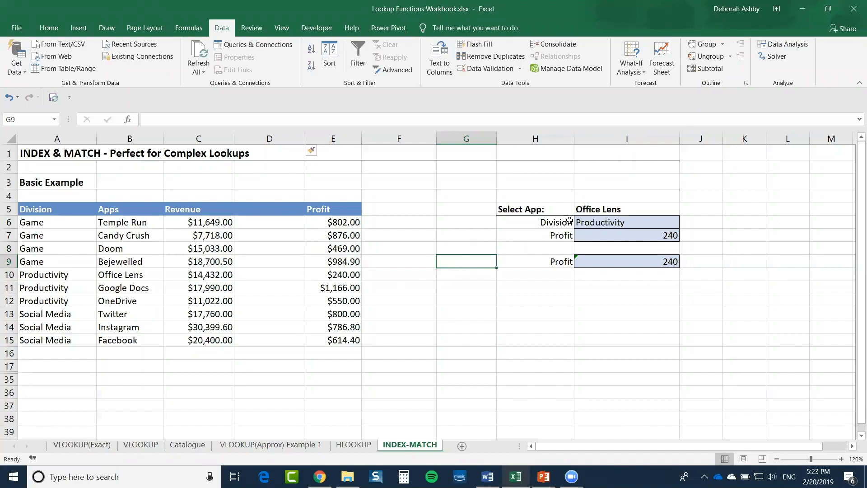
{"action": "left_click", "coordinate": [523, 258]}
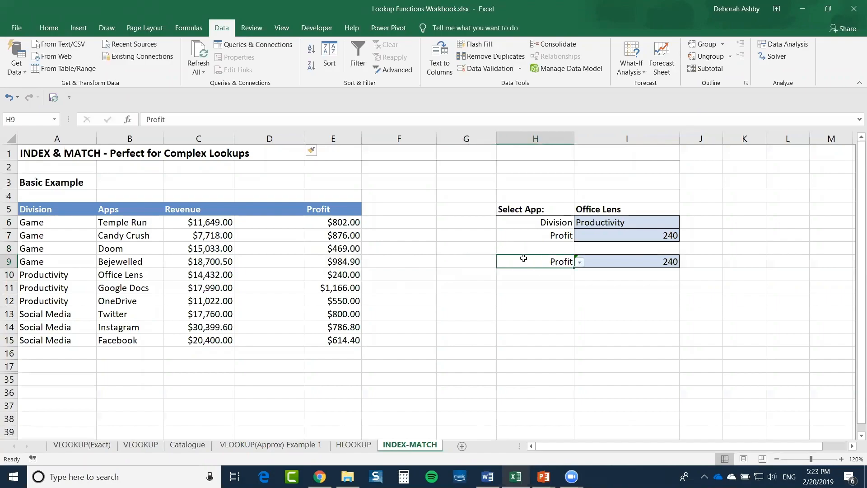
{"action": "left_click", "coordinate": [481, 259]}
{"action": "left_click", "coordinate": [555, 261]}
{"action": "left_click", "coordinate": [534, 294]}
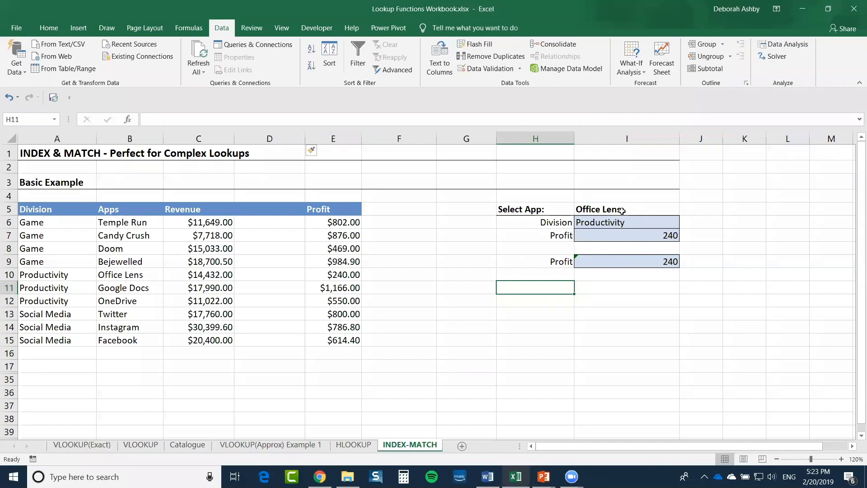
{"action": "left_click", "coordinate": [649, 261]}
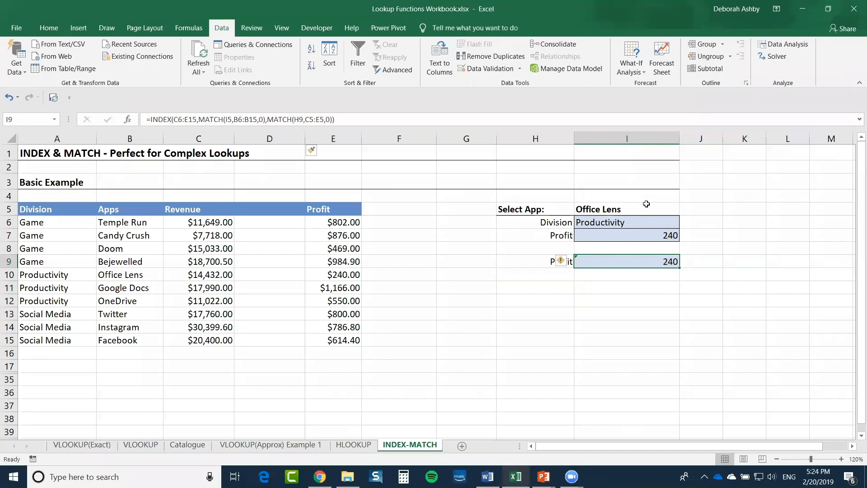
Delete the blank column D between Revenue and Profit
{"action": "left_click", "coordinate": [281, 134]}
{"action": "right_click", "coordinate": [281, 134]}
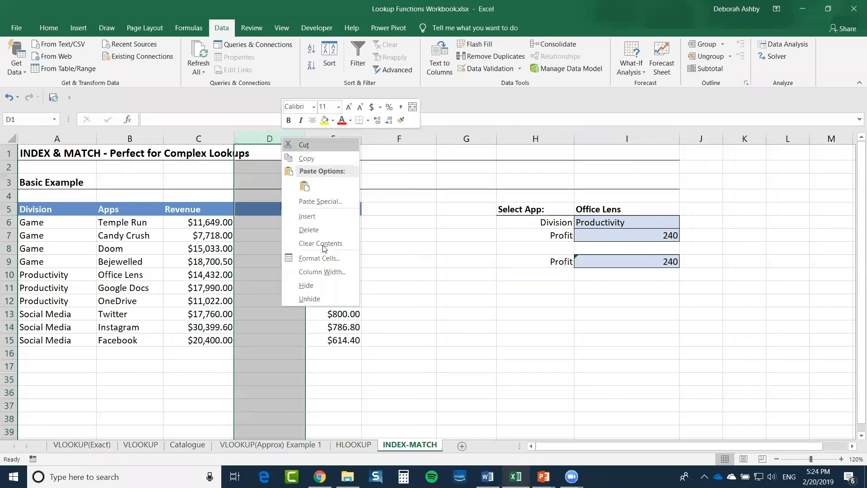
{"action": "left_click", "coordinate": [319, 230]}
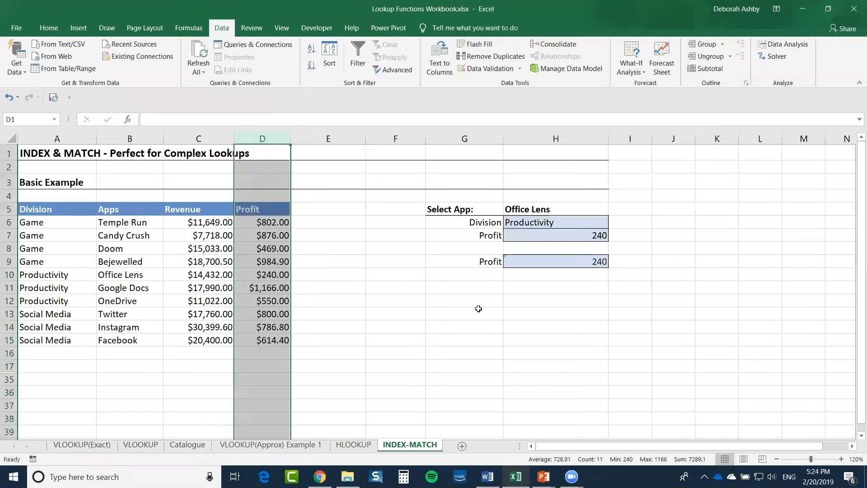
Clear the lookup formula from H9 and remove all data validation from G9
{"action": "left_click", "coordinate": [579, 262]}
{"action": "key", "text": "Delete"}
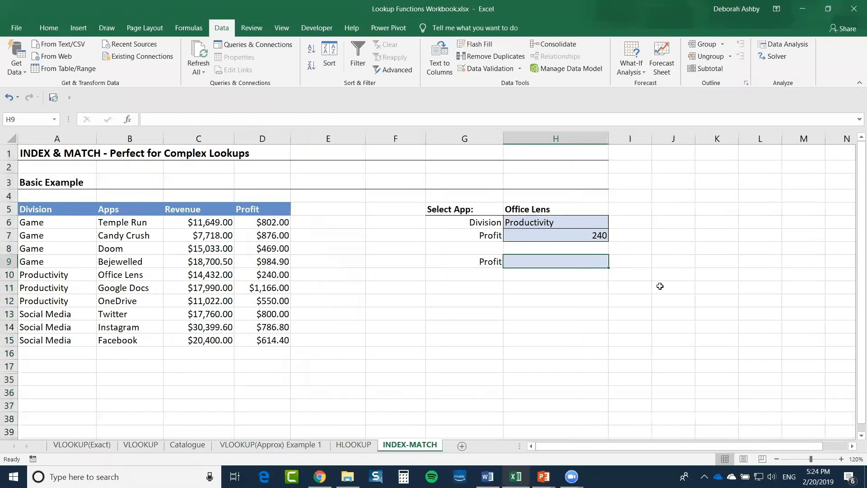
{"action": "left_click", "coordinate": [469, 261]}
{"action": "left_click", "coordinate": [476, 68]}
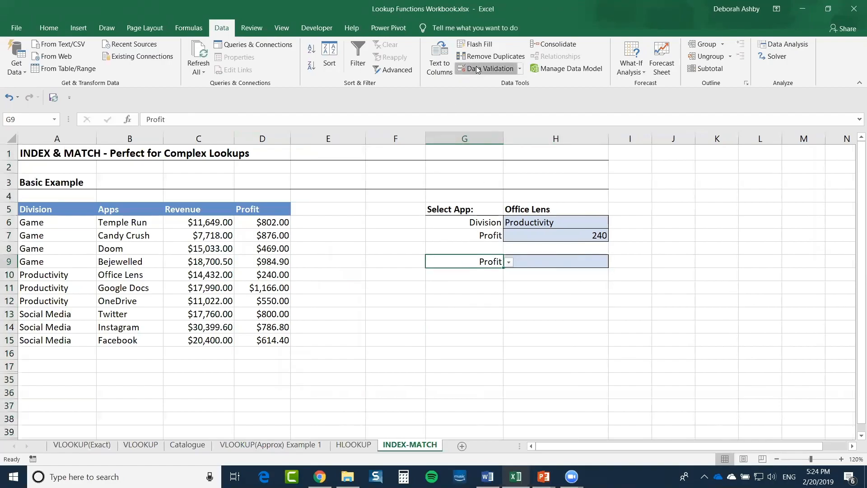
{"action": "left_click", "coordinate": [613, 321]}
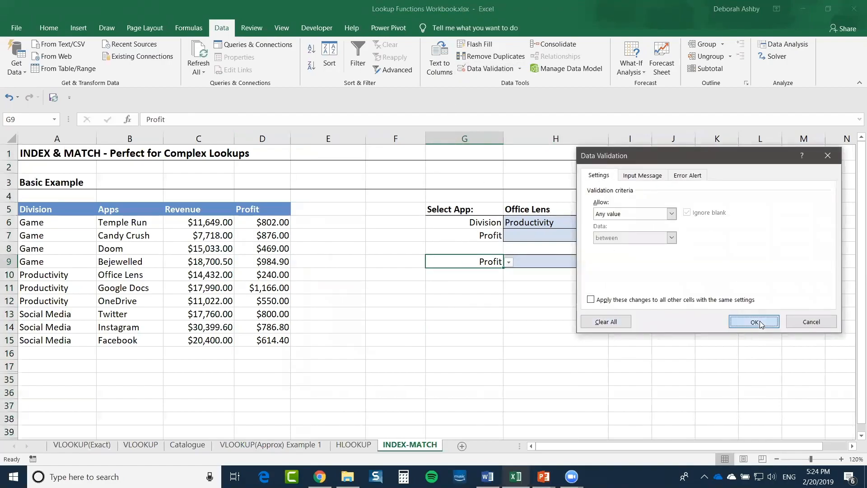
{"action": "left_click", "coordinate": [753, 321]}
{"action": "left_click", "coordinate": [569, 326]}
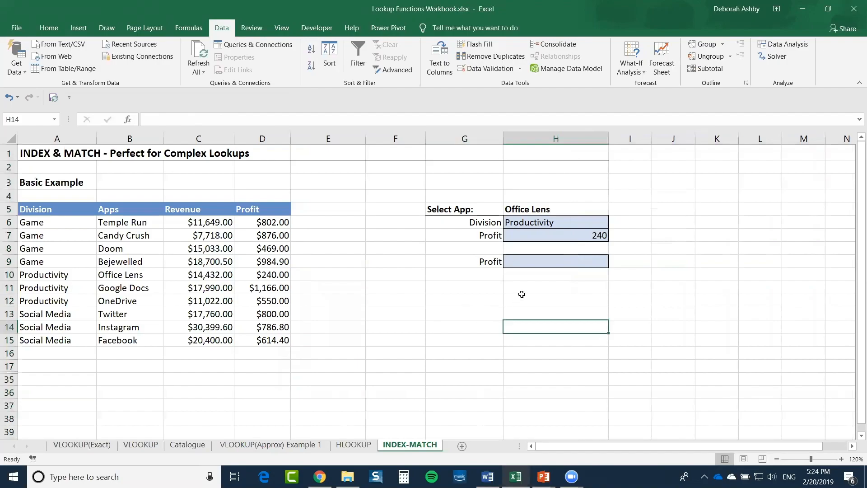
Add a list data validation to G9 with the Revenue and Profit headers in $C$5:$D$5 as its source, and check its options
{"action": "left_click", "coordinate": [482, 259]}
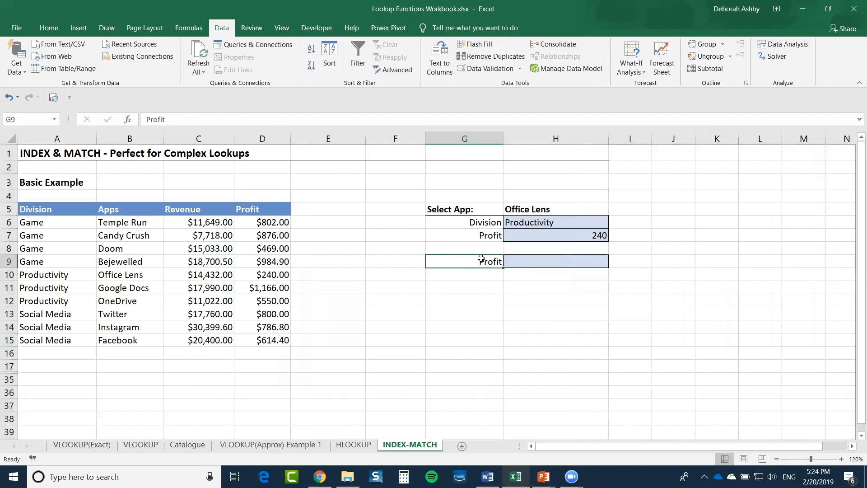
{"action": "left_click", "coordinate": [485, 69]}
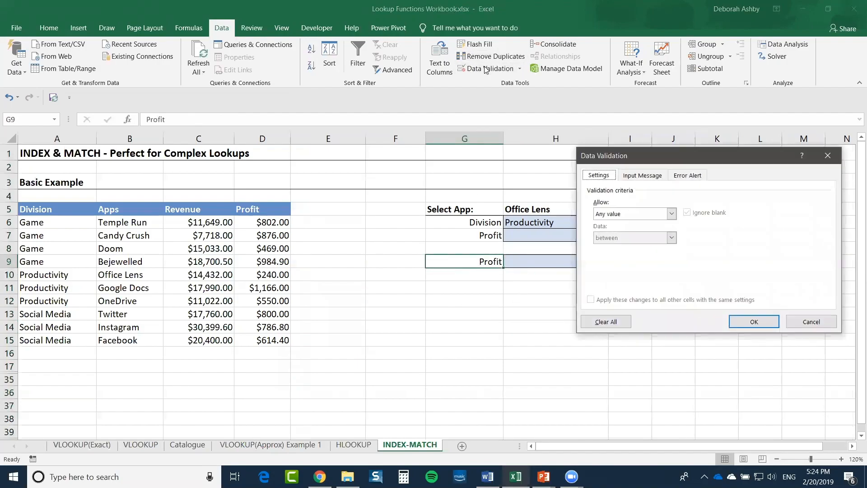
{"action": "left_click", "coordinate": [672, 214]}
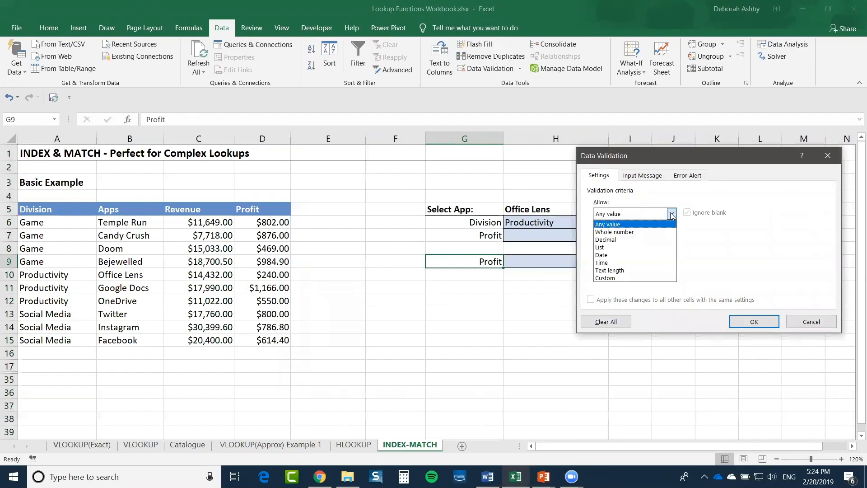
{"action": "left_click", "coordinate": [623, 247]}
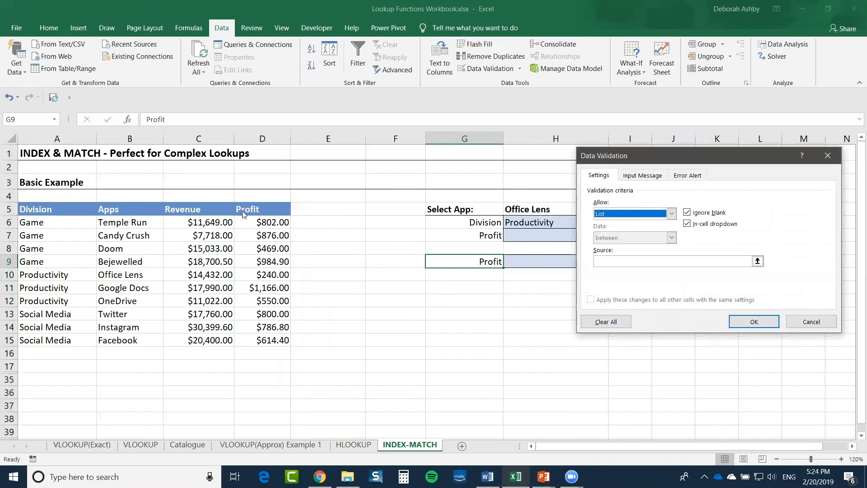
{"action": "left_click", "coordinate": [634, 261]}
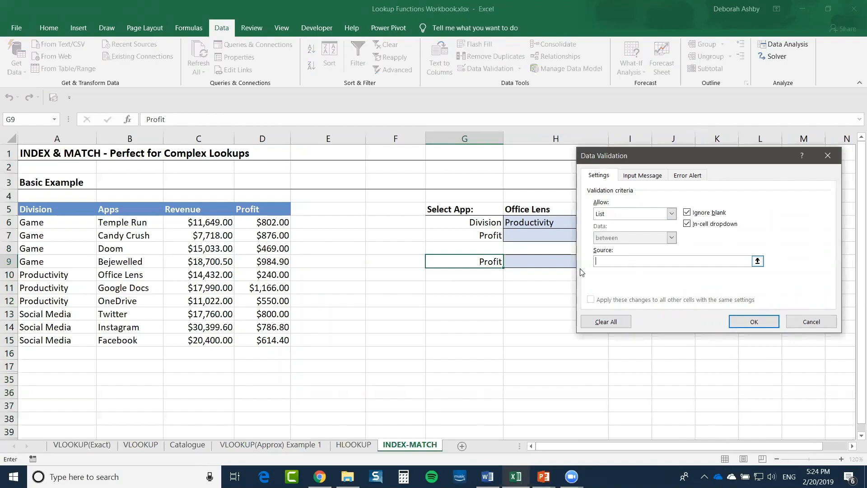
{"action": "left_click", "coordinate": [219, 211]}
{"action": "left_click_drag", "start_coordinate": [219, 210], "coordinate": [275, 211]}
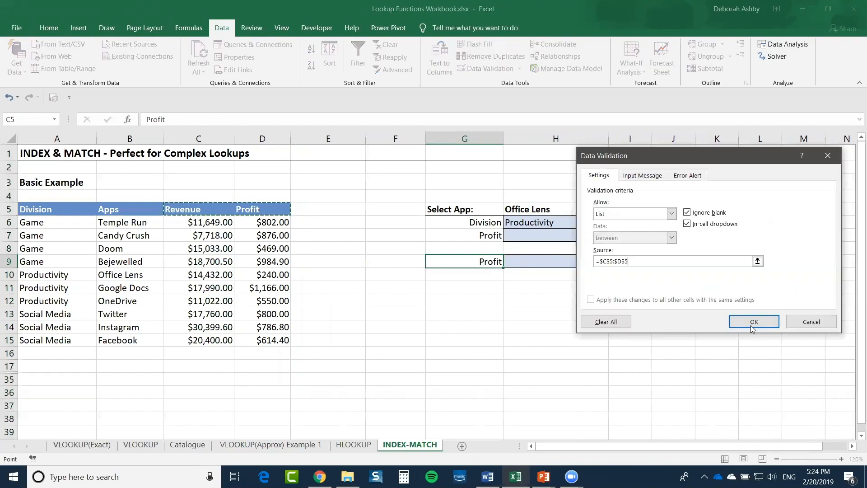
{"action": "left_click", "coordinate": [753, 321]}
{"action": "left_click", "coordinate": [509, 262]}
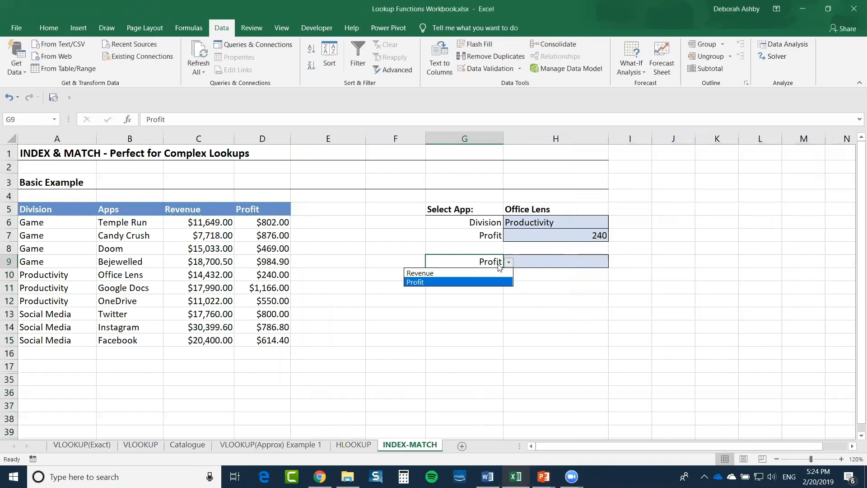
{"action": "key", "text": "Escape"}
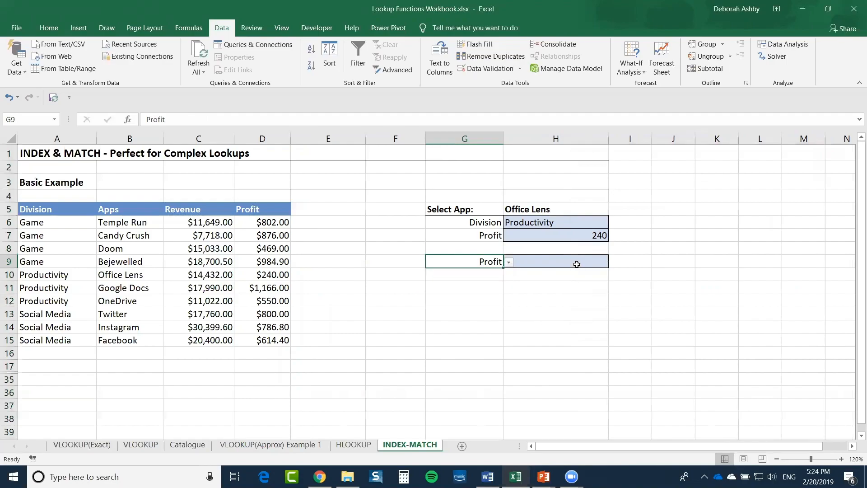
Start an INDEX formula in H9 with the Revenue and Profit values C6:D15 as its array
{"action": "left_click", "coordinate": [574, 263]}
{"action": "type", "text": "=INDEX"}
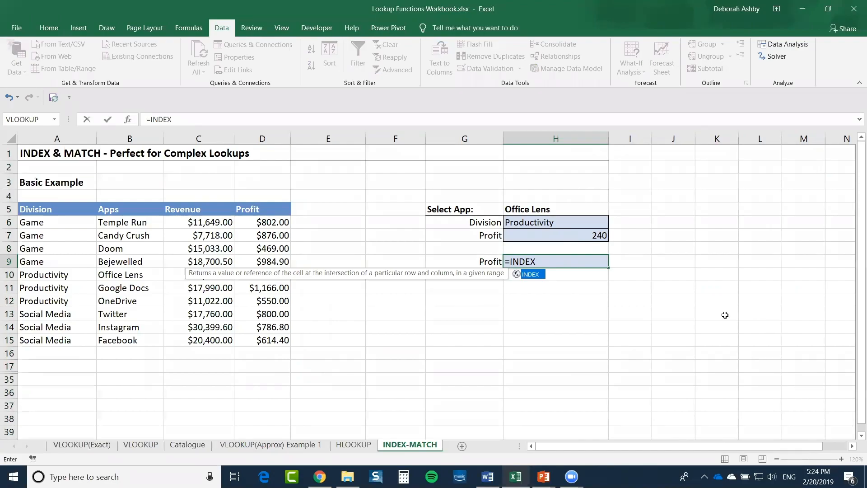
{"action": "type", "text": "("}
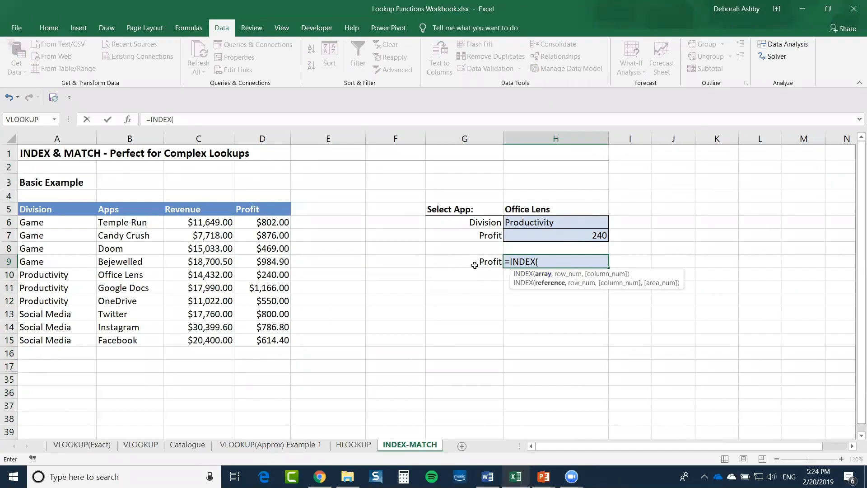
{"action": "left_click_drag", "start_coordinate": [172, 222], "coordinate": [278, 336]}
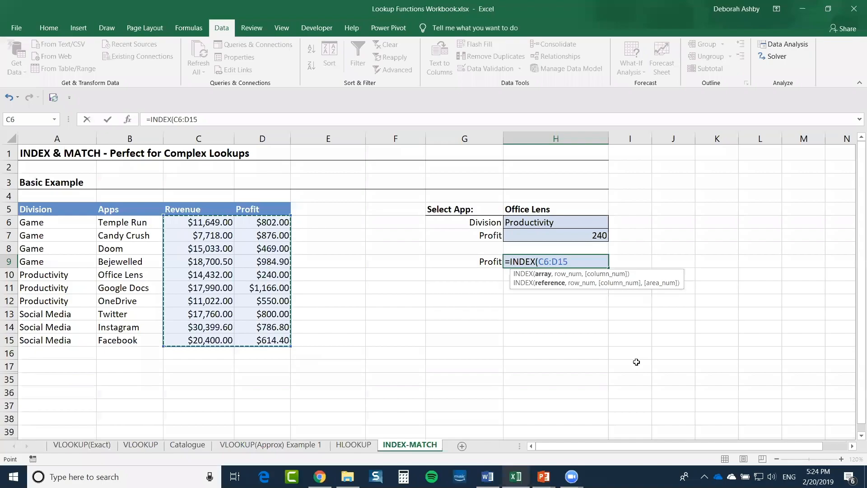
{"action": "type", "text": ","}
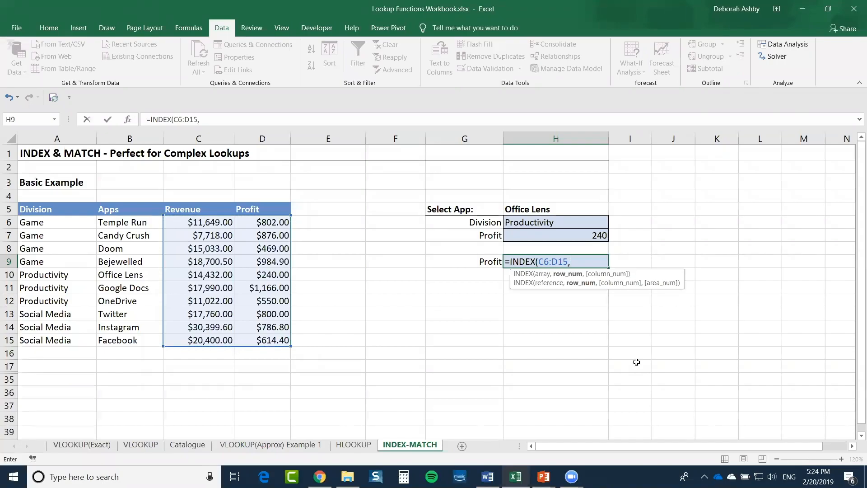
Add the row argument to the H9 formula as an exact MATCH of H5 in the app names, MATCH(H5,B6:B15,0)
{"action": "type", "text": "MATCH("}
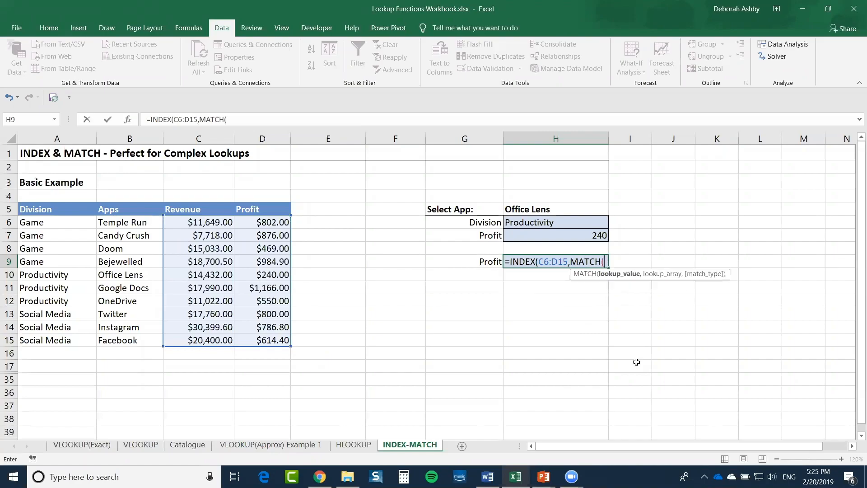
{"action": "left_click", "coordinate": [576, 209]}
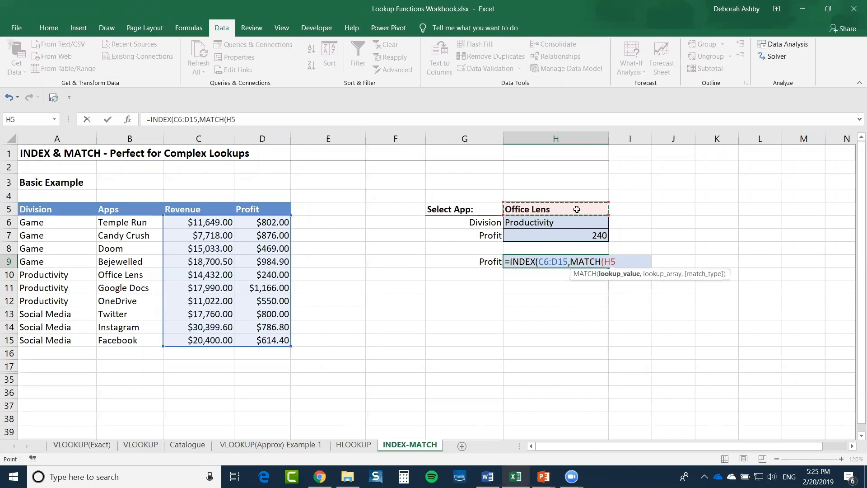
{"action": "type", "text": ","}
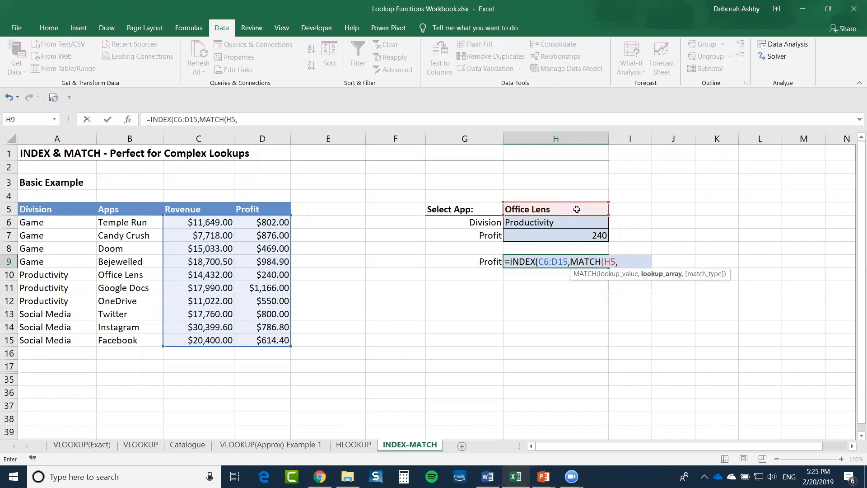
{"action": "left_click_drag", "start_coordinate": [116, 221], "coordinate": [112, 338]}
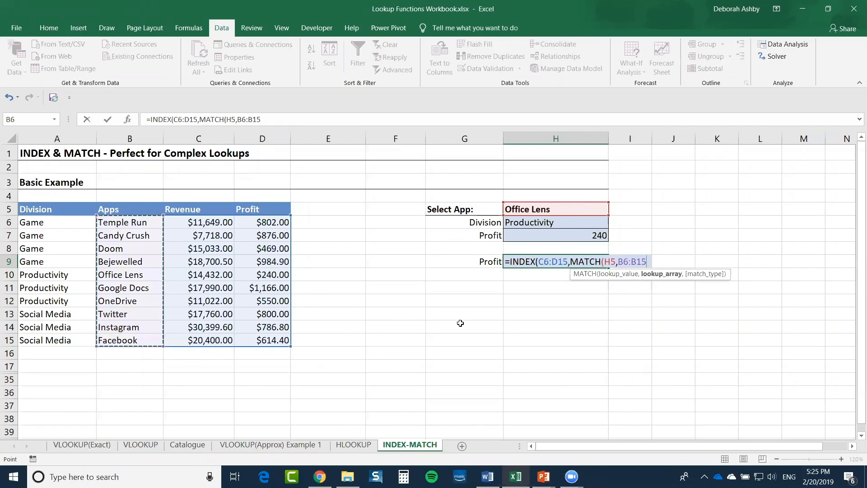
{"action": "type", "text": ","}
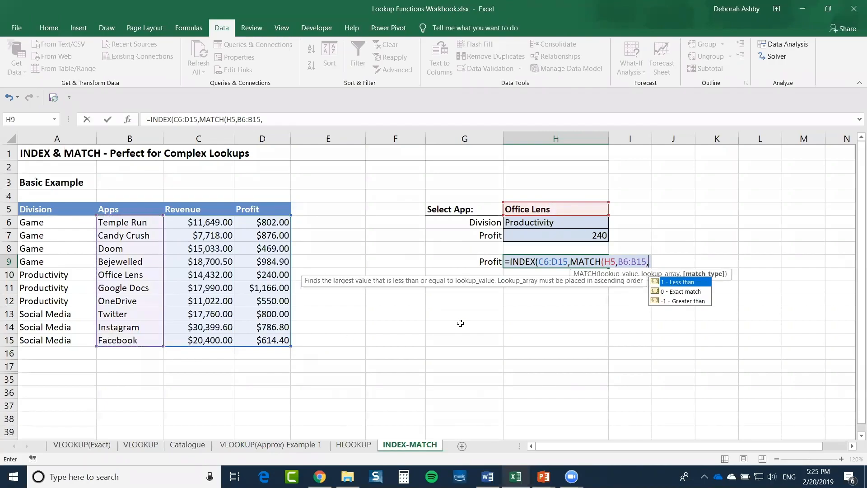
{"action": "type", "text": "0"}
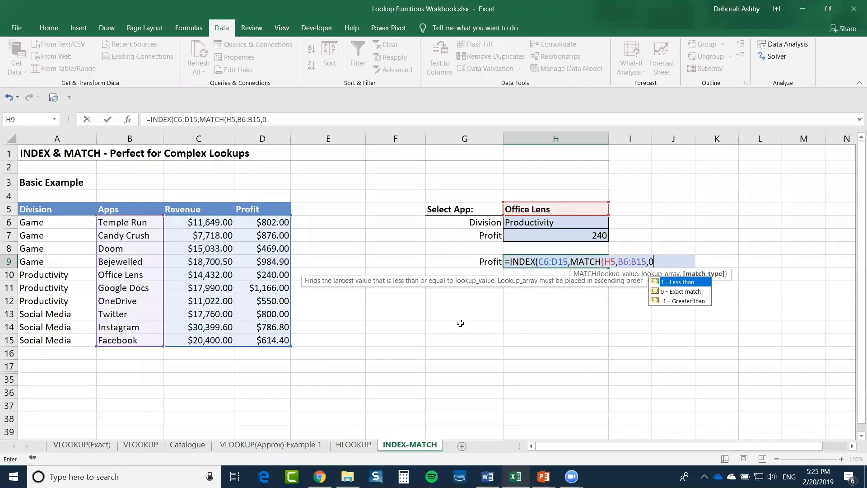
{"action": "type", "text": ")"}
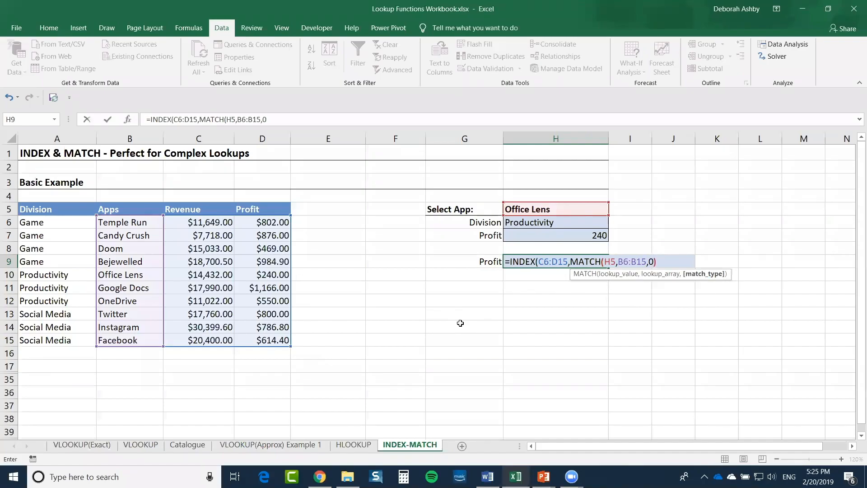
{"action": "type", "text": ","}
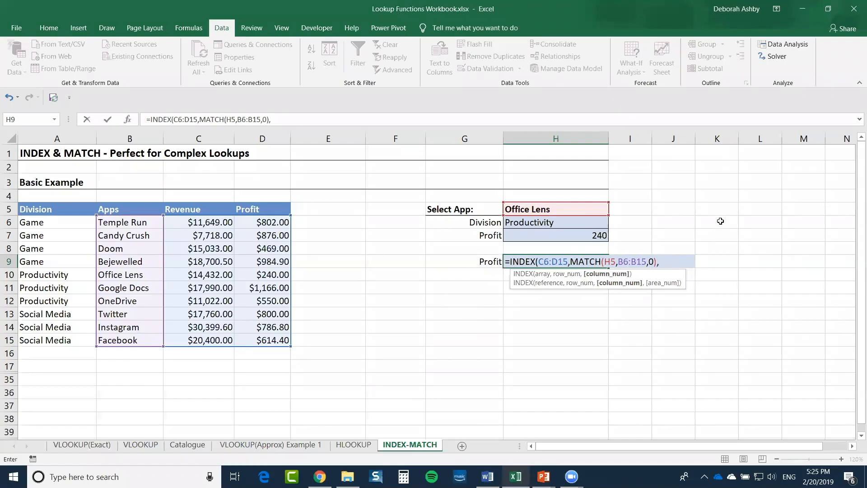
Complete the H9 formula with the column argument MATCH(G9,C5:D5,0) and enter it
{"action": "type", "text": "MATCH("}
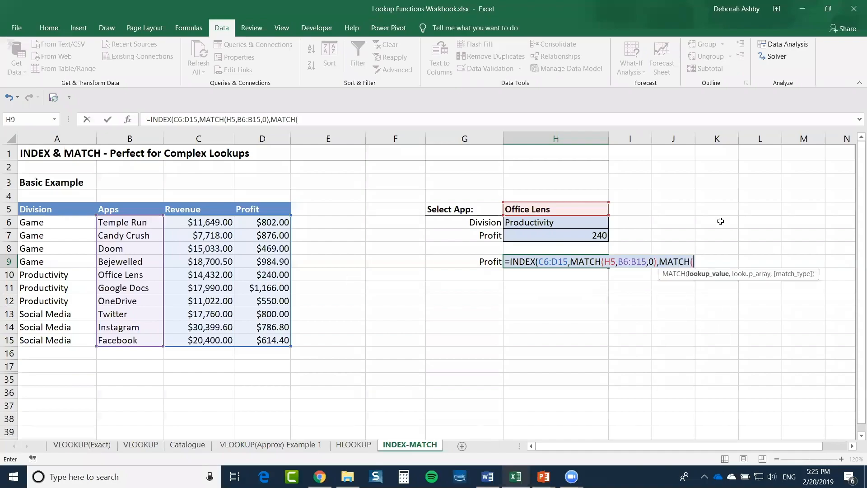
{"action": "left_click", "coordinate": [479, 262]}
{"action": "type", "text": ","}
{"action": "left_click", "coordinate": [189, 209]}
{"action": "left_click_drag", "start_coordinate": [252, 210], "coordinate": [253, 210]}
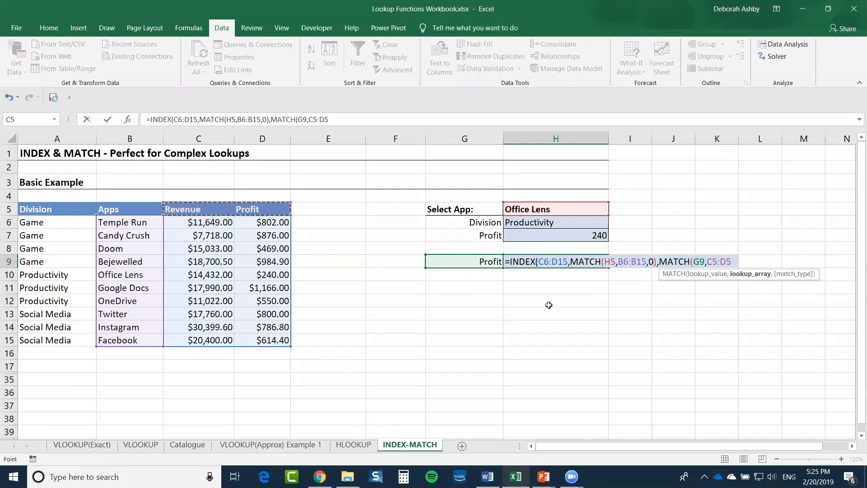
{"action": "type", "text": ",0"}
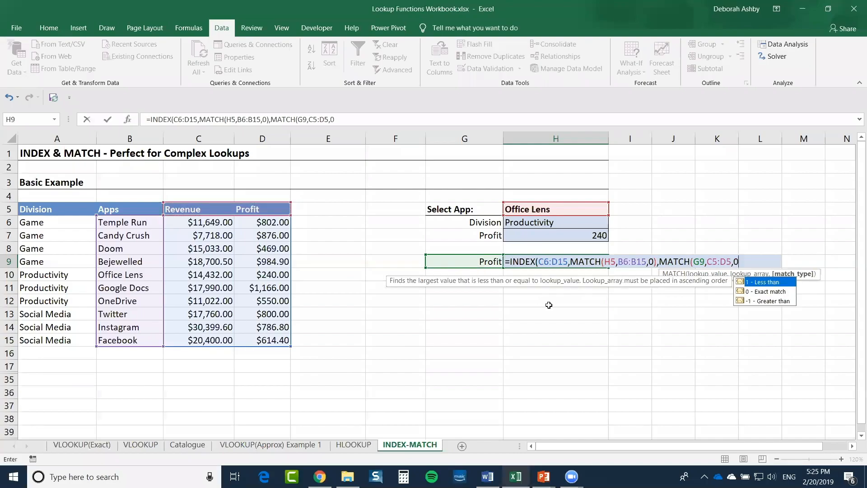
{"action": "type", "text": "))"}
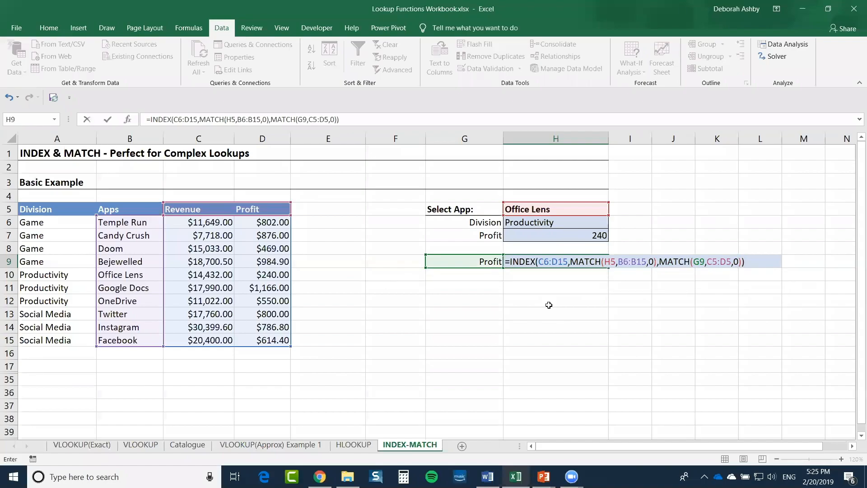
{"action": "key", "text": "Return"}
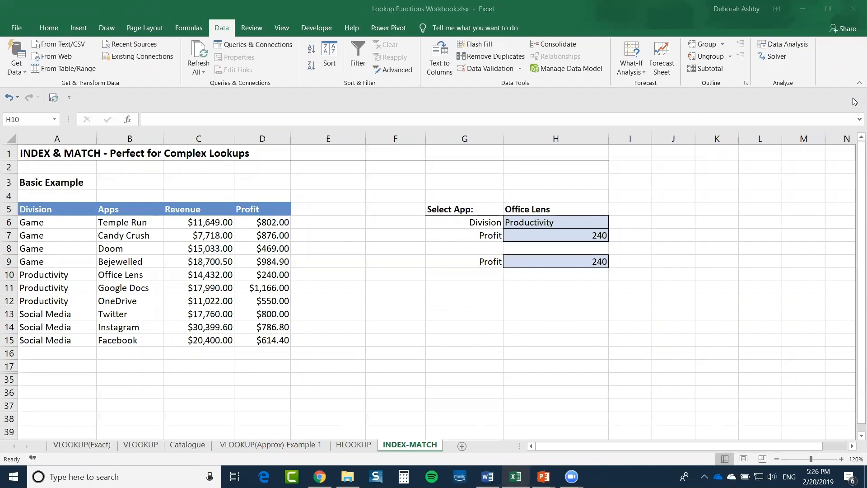
View the Format as Table styles for the app data without applying one, and inspect the INDEX and MATCH formula in H9
{"action": "left_click", "coordinate": [173, 248]}
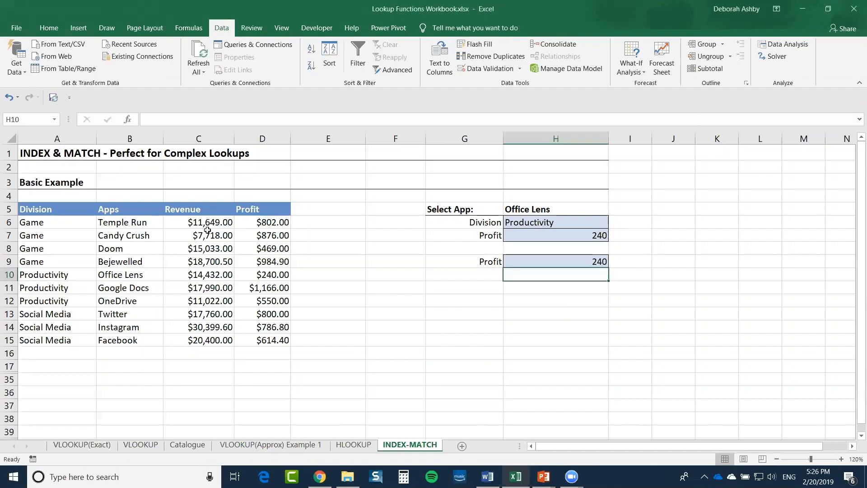
{"action": "left_click", "coordinate": [172, 238]}
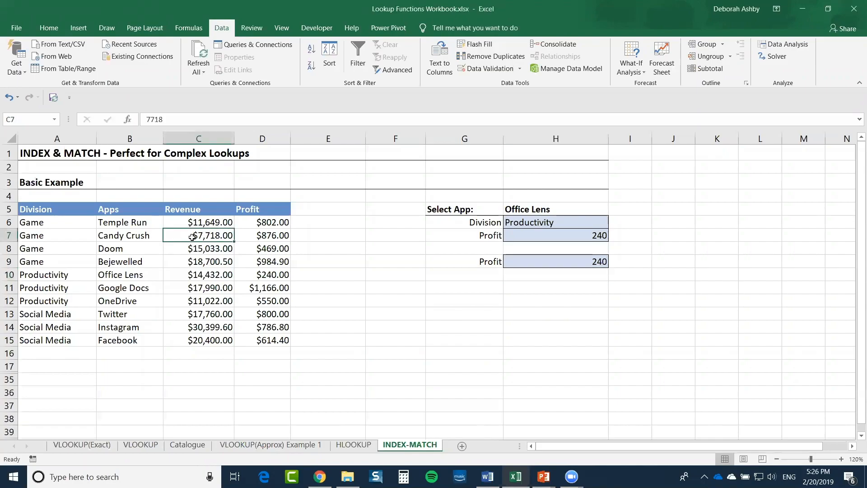
{"action": "left_click", "coordinate": [47, 28]}
{"action": "left_click", "coordinate": [512, 71]}
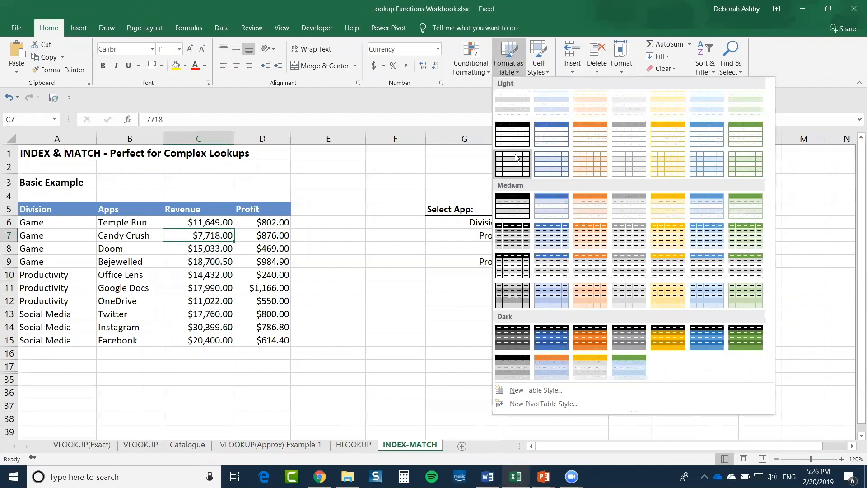
{"action": "left_click", "coordinate": [309, 248]}
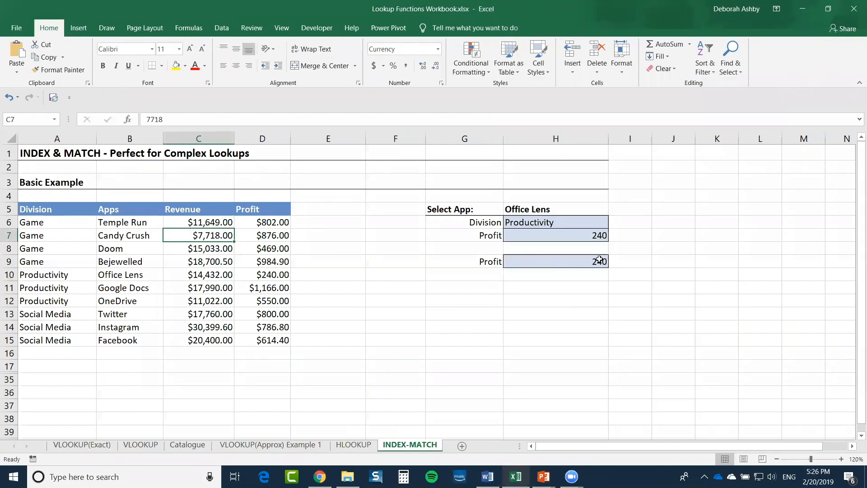
{"action": "left_click", "coordinate": [568, 259]}
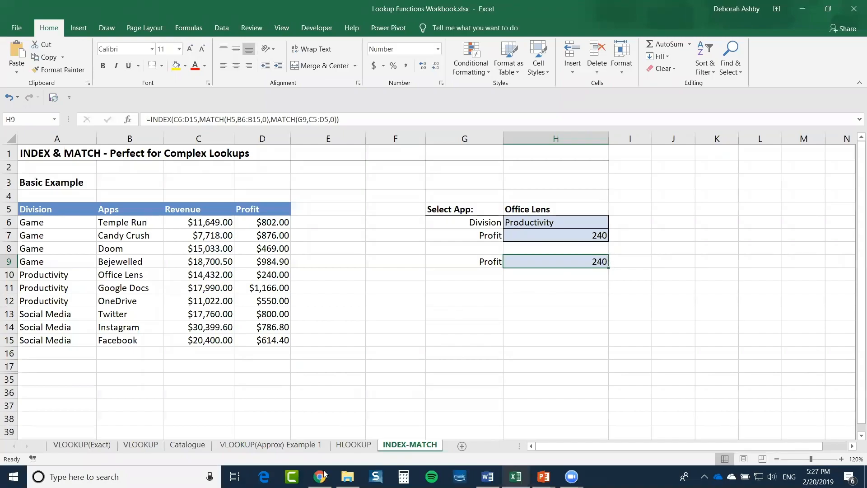
Examine the Low End, Range Description and Marginal Tax Rate columns of the Income Tax Brackets table on the VLOOKUP(Approx) Example 1 sheet
{"action": "left_click", "coordinate": [286, 446]}
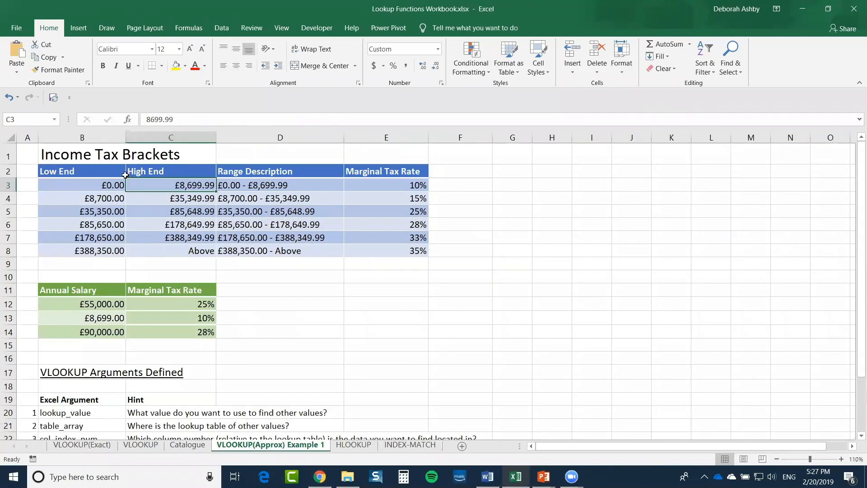
{"action": "left_click", "coordinate": [100, 193]}
{"action": "left_click_drag", "start_coordinate": [94, 185], "coordinate": [84, 252]}
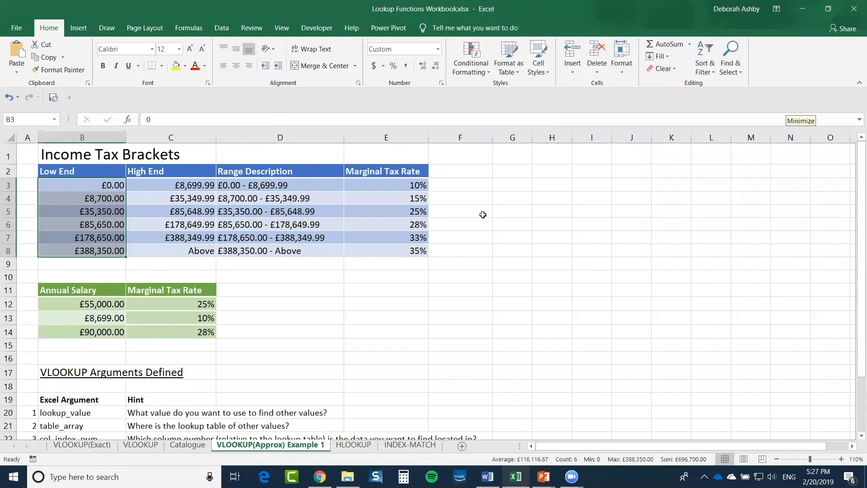
{"action": "left_click", "coordinate": [338, 199]}
{"action": "left_click", "coordinate": [381, 185]}
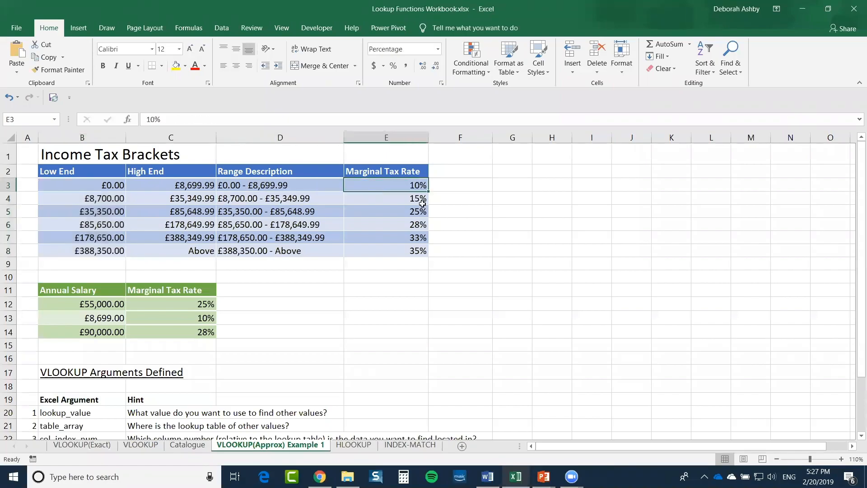
{"action": "left_click", "coordinate": [268, 185]}
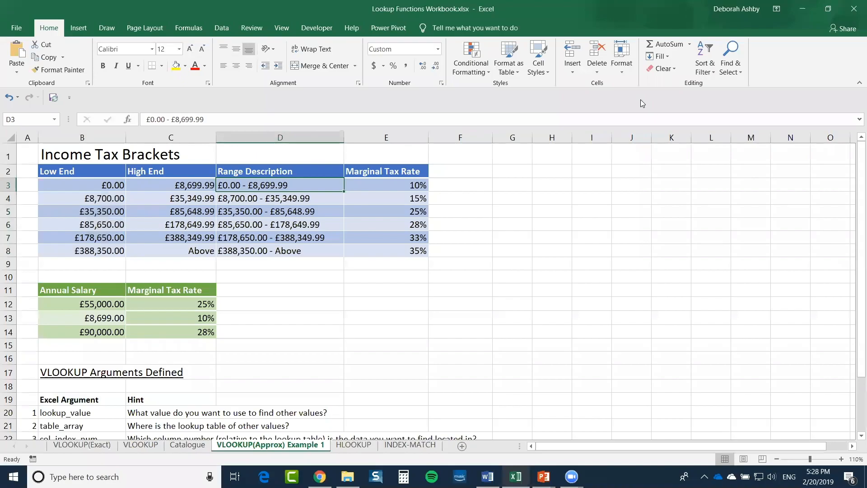
{"action": "left_click", "coordinate": [558, 250]}
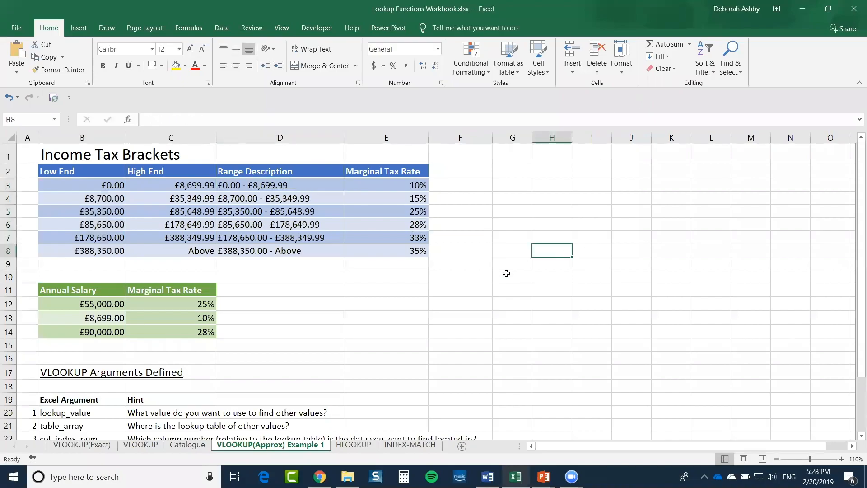